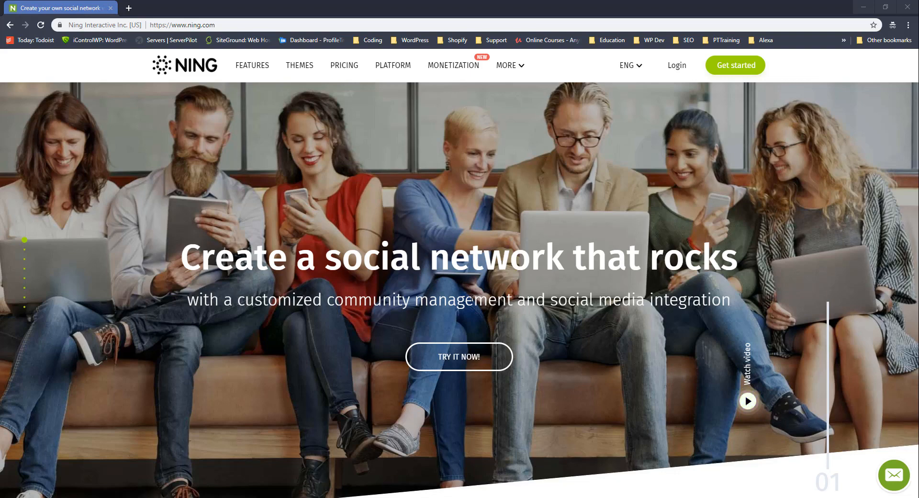
Scroll through the Ning page and bring up the account sign-up form.
scroll(477, 299, down, 2)
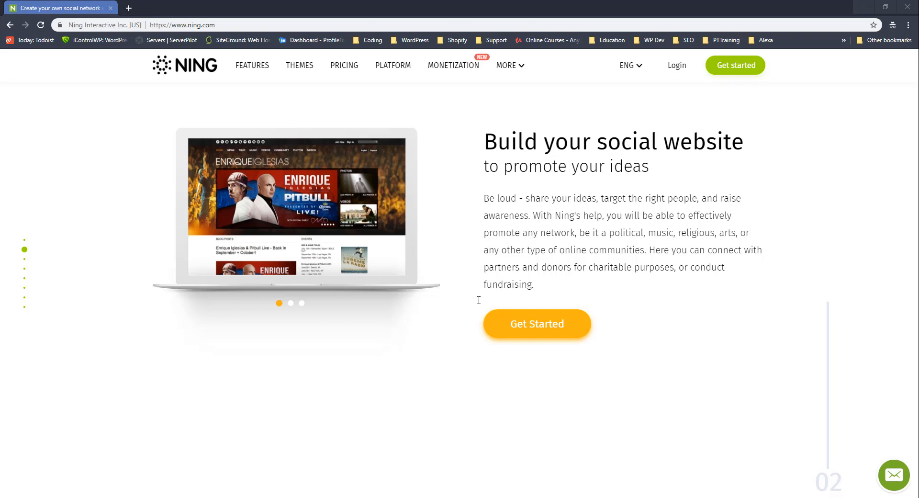
scroll(478, 300, down, 1)
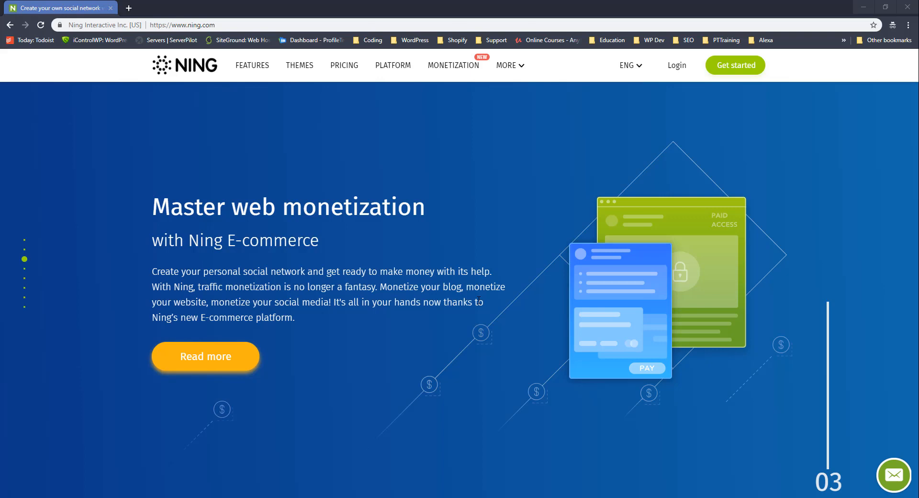
scroll(478, 301, down, 2)
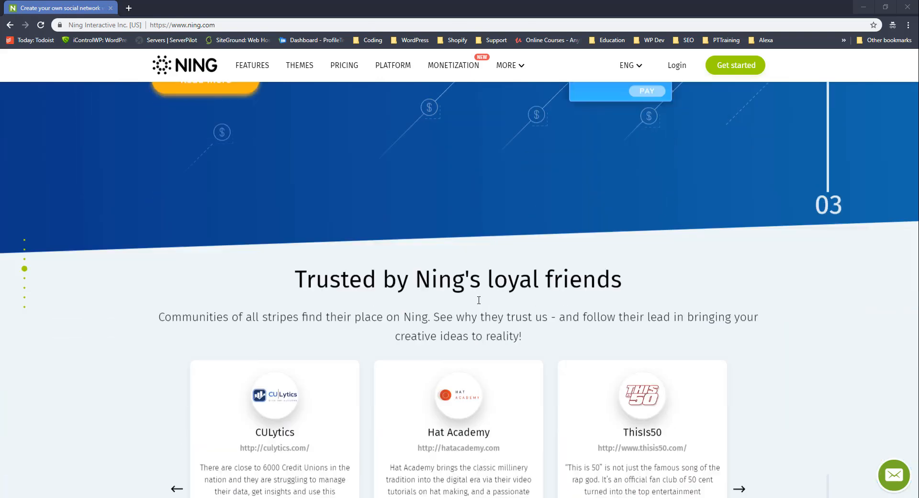
scroll(479, 301, down, 2)
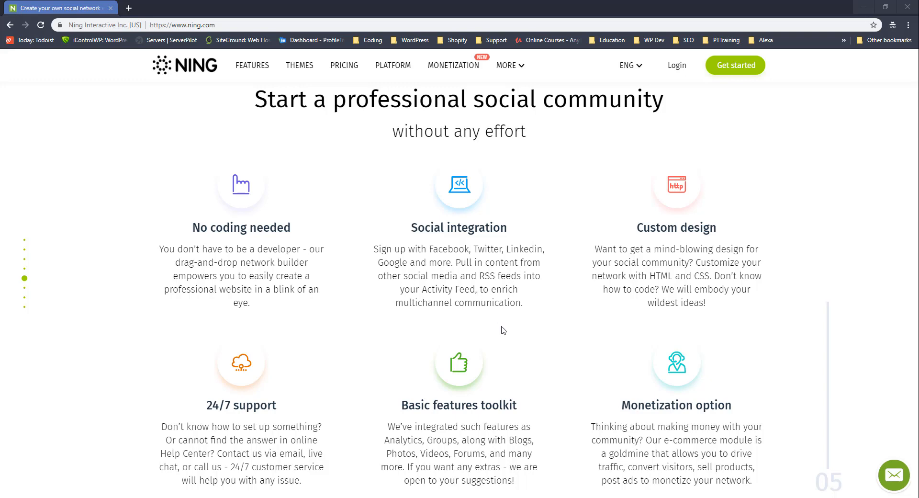
scroll(506, 330, up, 4)
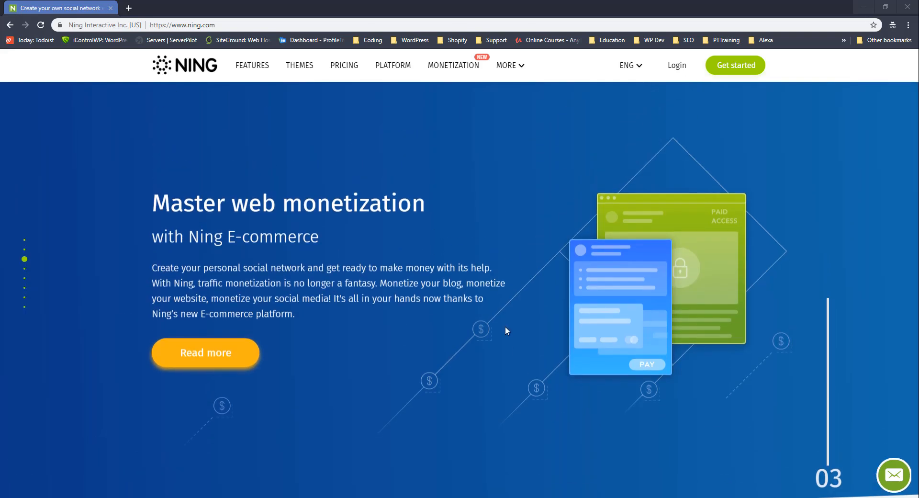
scroll(506, 331, up, 1)
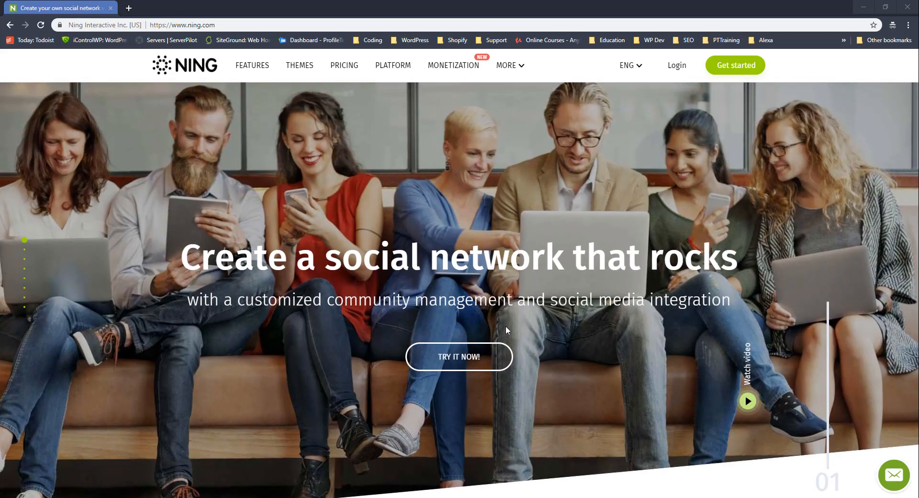
click(742, 70)
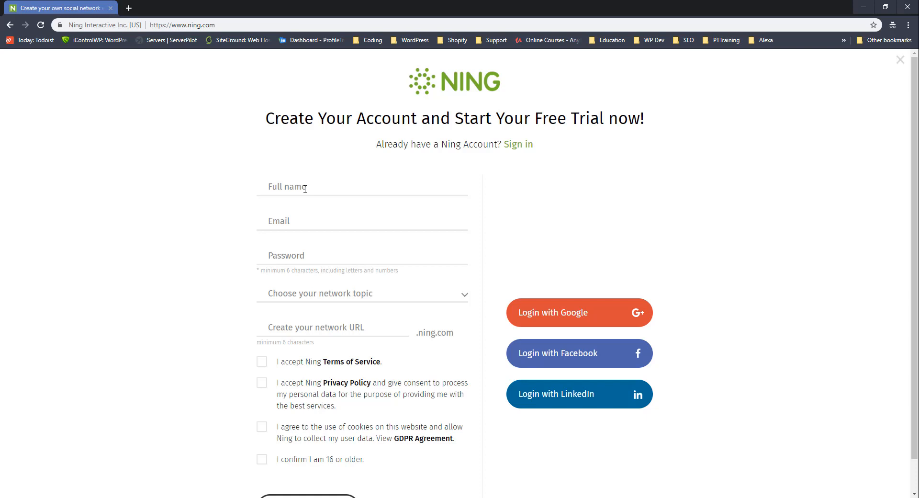
Pick Blog as the network topic and begin the network URL field.
click(314, 294)
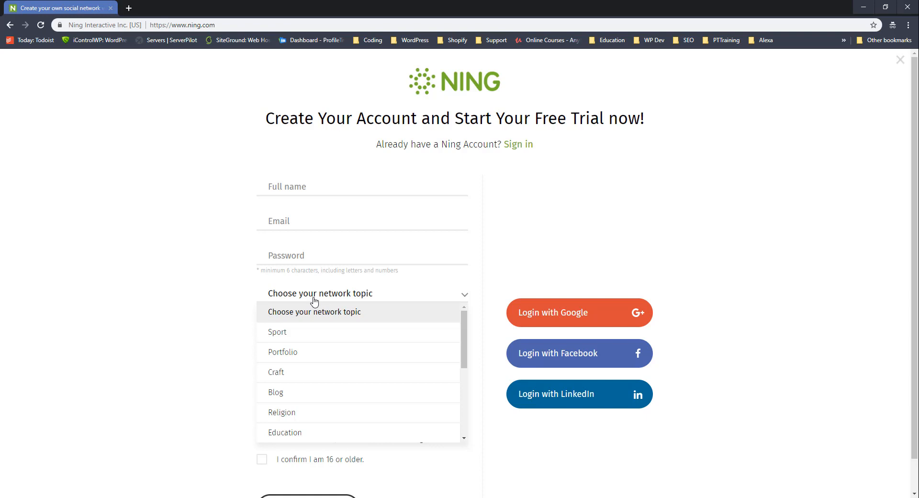
scroll(312, 374, down, 2)
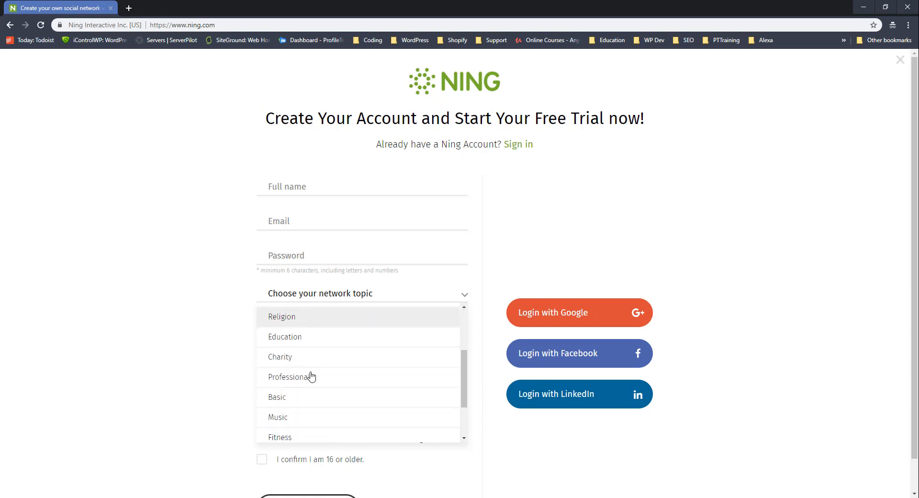
scroll(315, 395, down, 2)
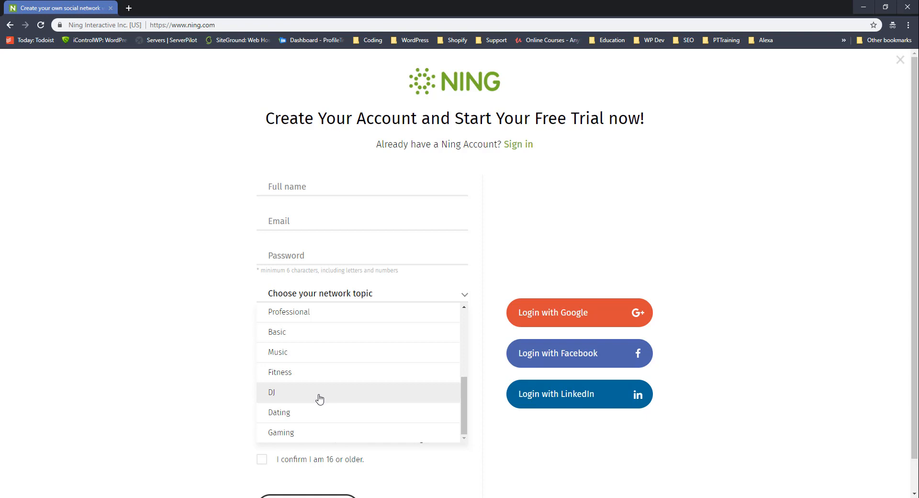
scroll(319, 397, up, 4)
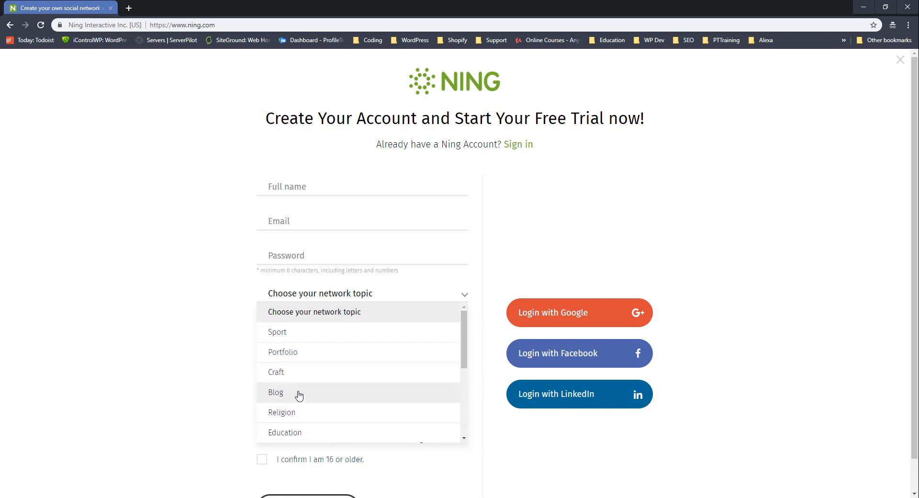
click(299, 394)
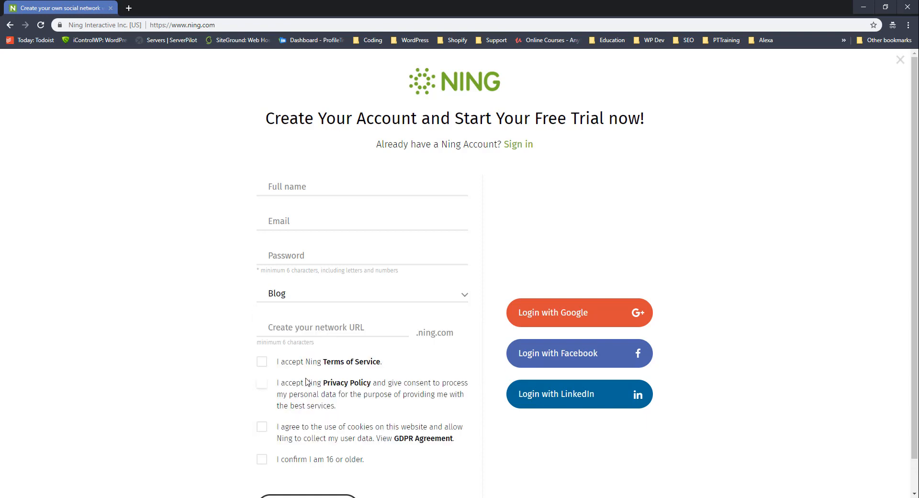
click(316, 325)
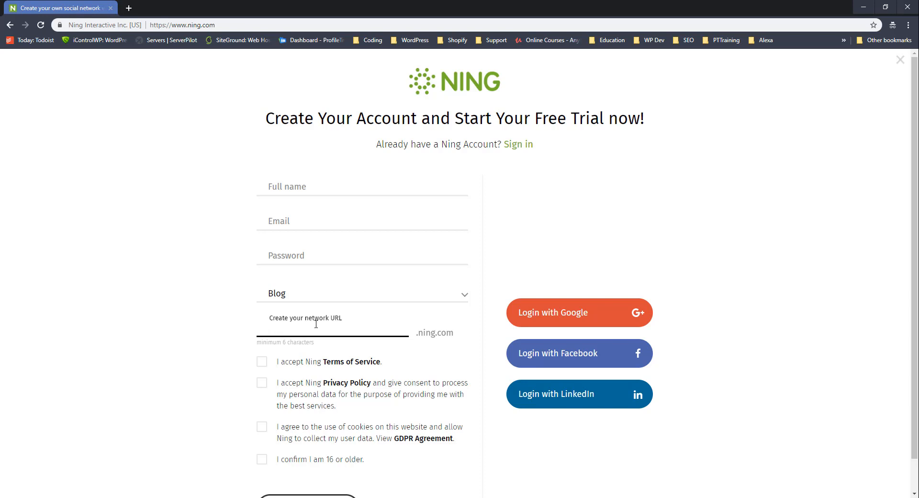
scroll(316, 324, down, 1)
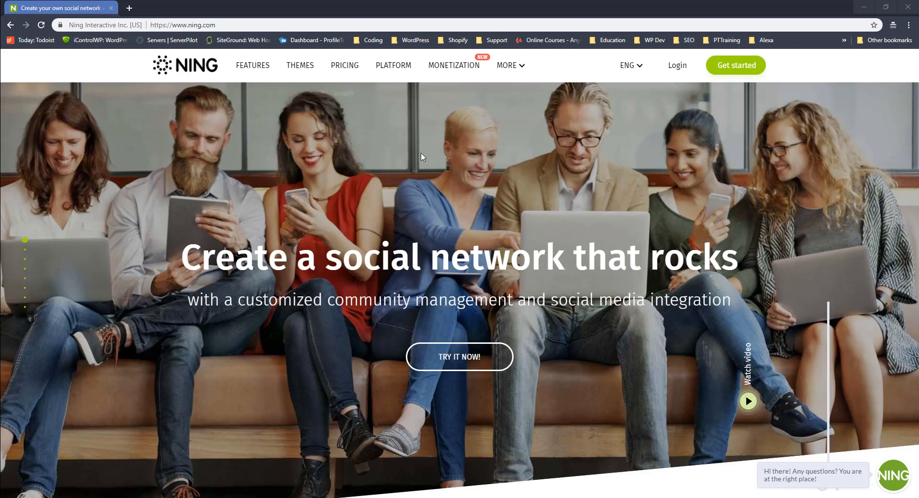
Reopen the sign-up form and fill in your full name, e-mail address and password.
click(736, 64)
click(343, 188)
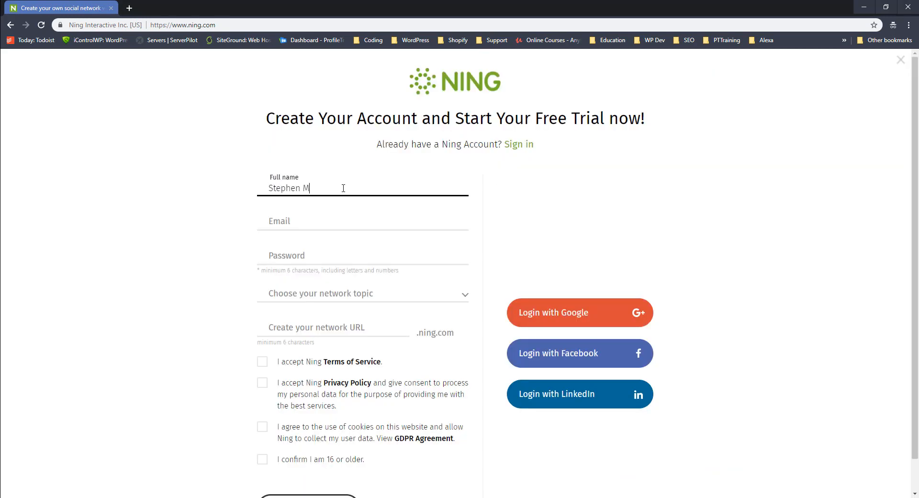
click(300, 226)
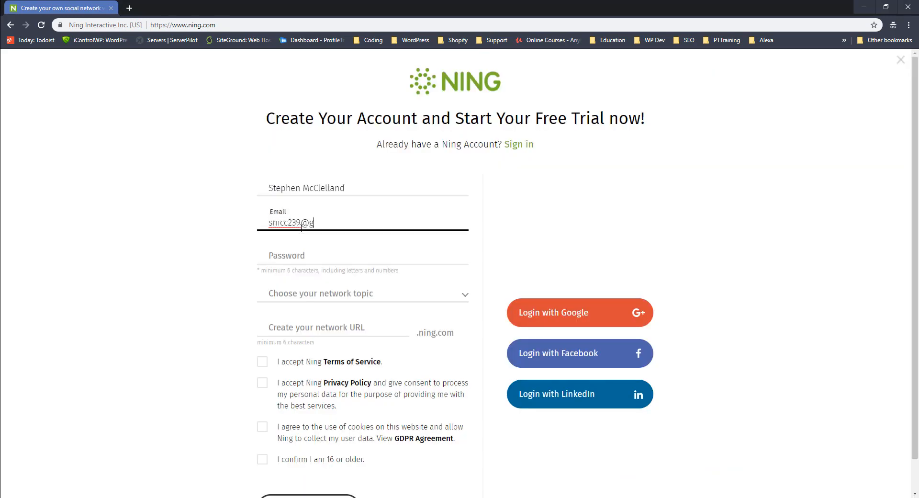
click(288, 255)
text(•••••••••)
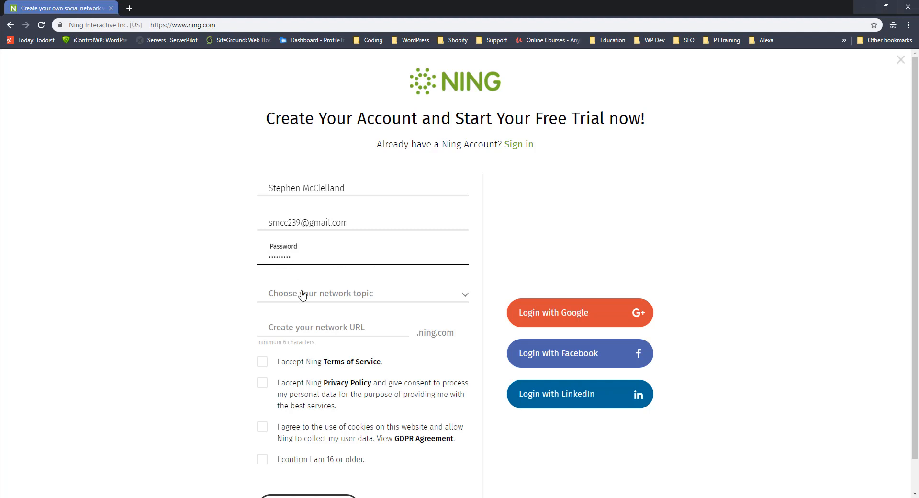
Choose Blog as the topic and enter Travel-Ireland-Tours as the network URL.
click(302, 295)
click(301, 392)
click(308, 328)
text(Travel-)
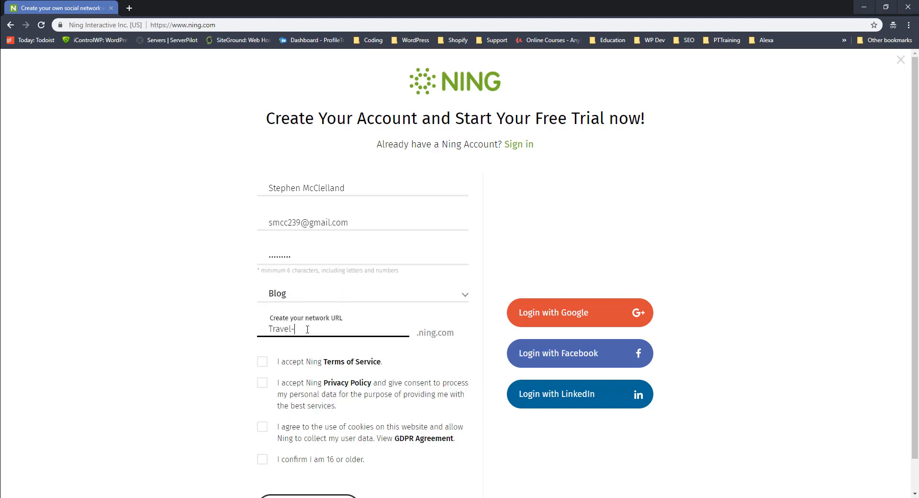
text(Ireland-Tours)
Accept Terms, Privacy Policy, cookie/data use and the 16+ confirmation, then sign up.
scroll(262, 361, down, 1)
click(263, 326)
click(262, 347)
click(262, 392)
click(263, 426)
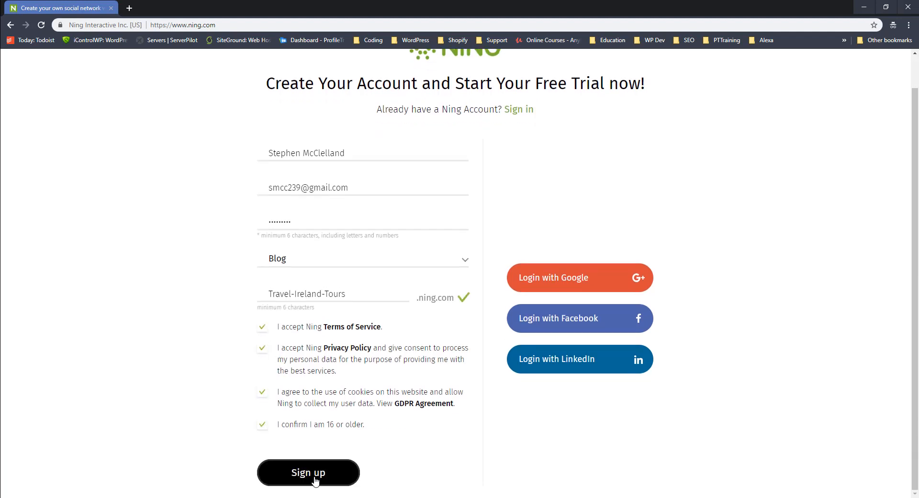
click(304, 472)
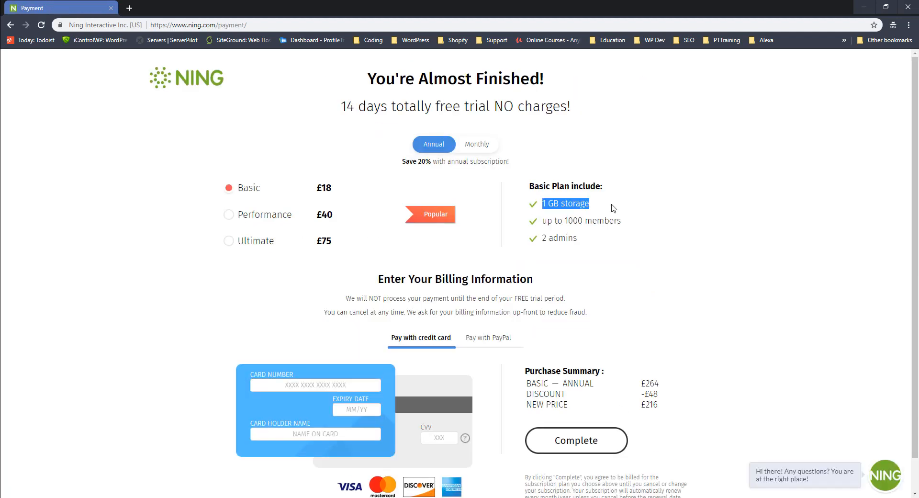
Select the Ultimate annual plan and enter the card number.
click(229, 215)
click(229, 241)
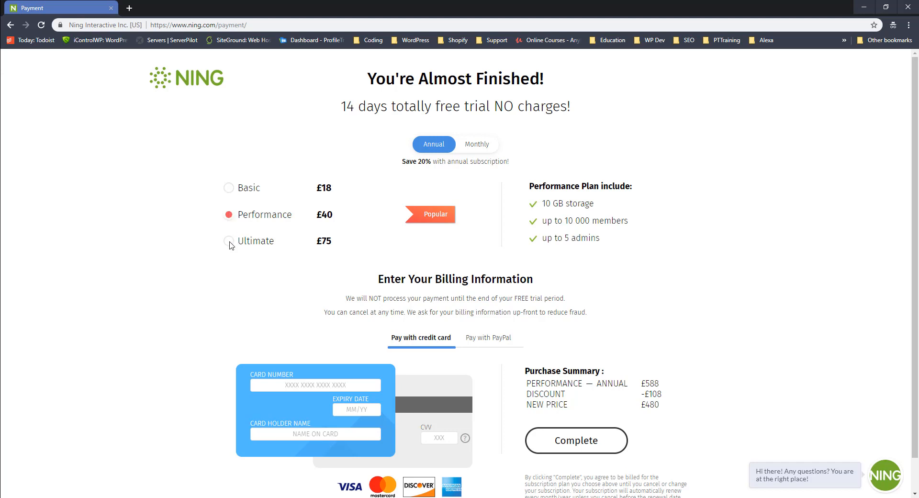
click(303, 384)
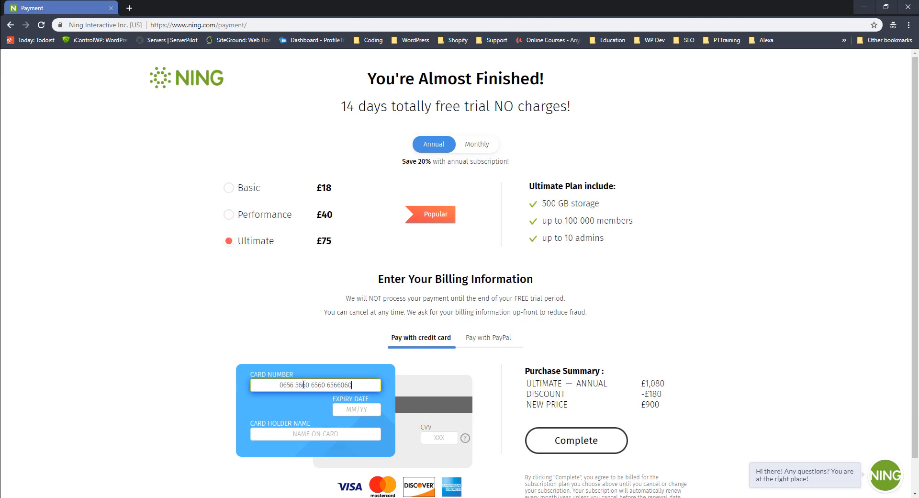
Enter the card expiry as 12/25, correcting the mistyped month, and complete payment.
click(362, 410)
text(1425)
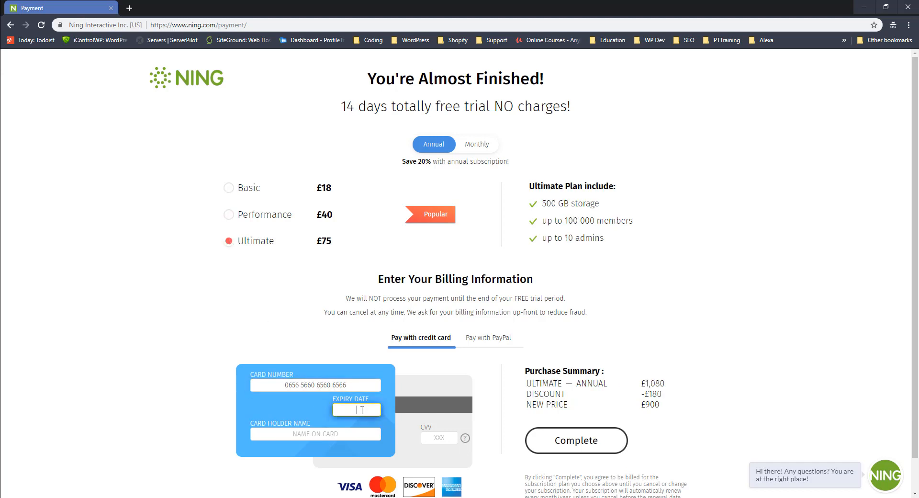
click(351, 438)
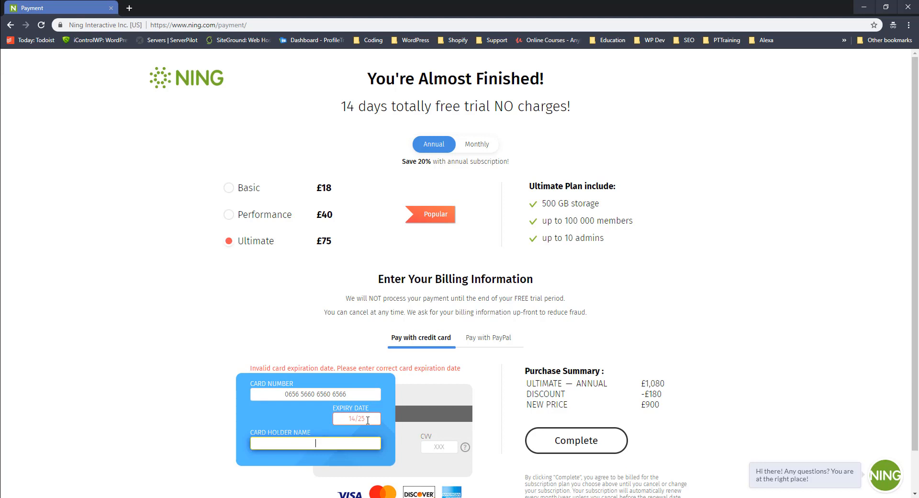
click(354, 419)
key(BackSpace)
text(2)
click(351, 435)
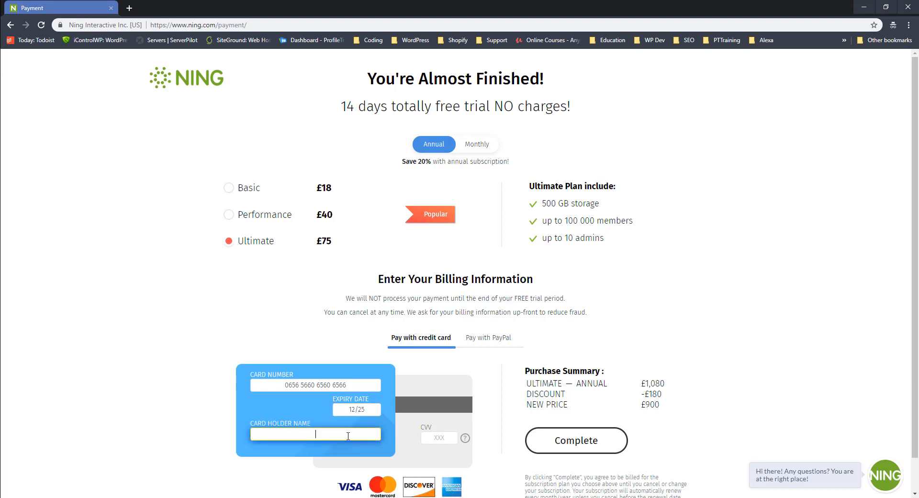
click(560, 452)
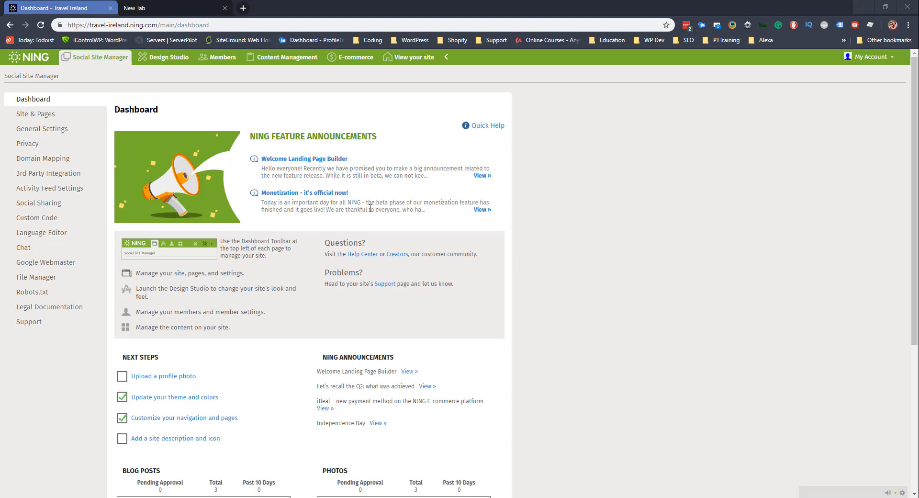
scroll(367, 222, down, 1)
scroll(367, 223, down, 3)
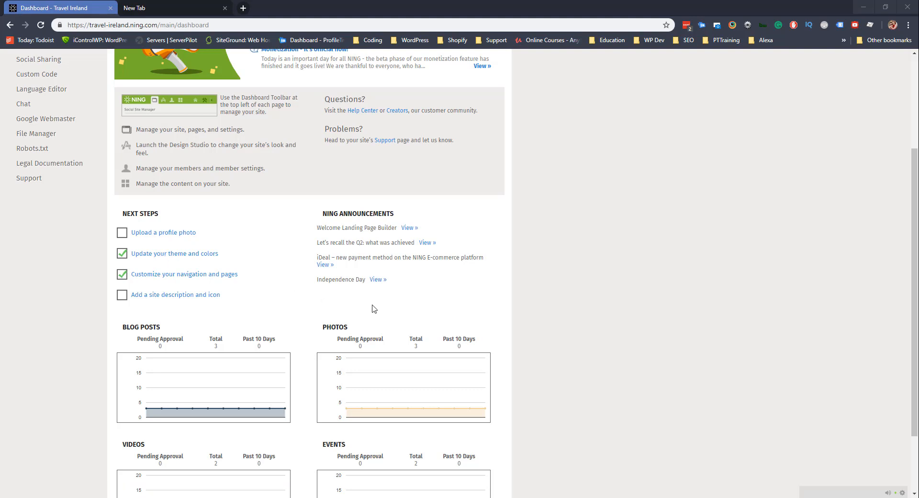
scroll(368, 316, down, 2)
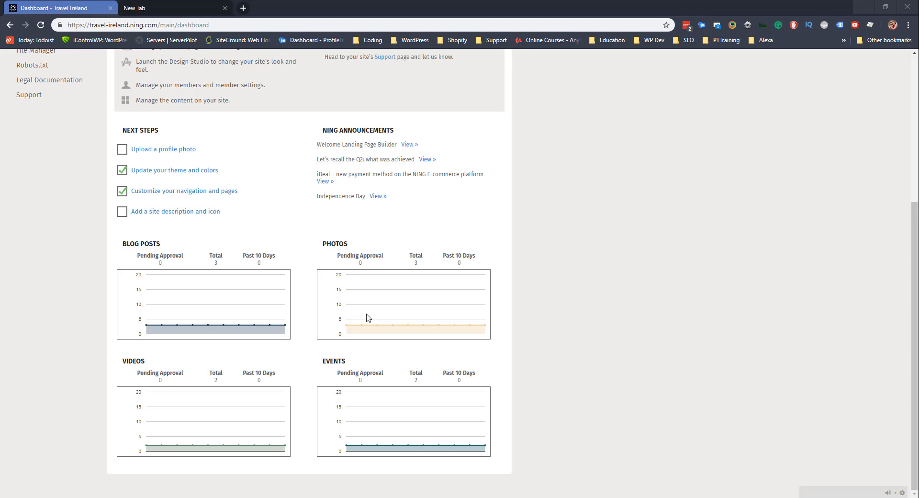
scroll(368, 316, up, 5)
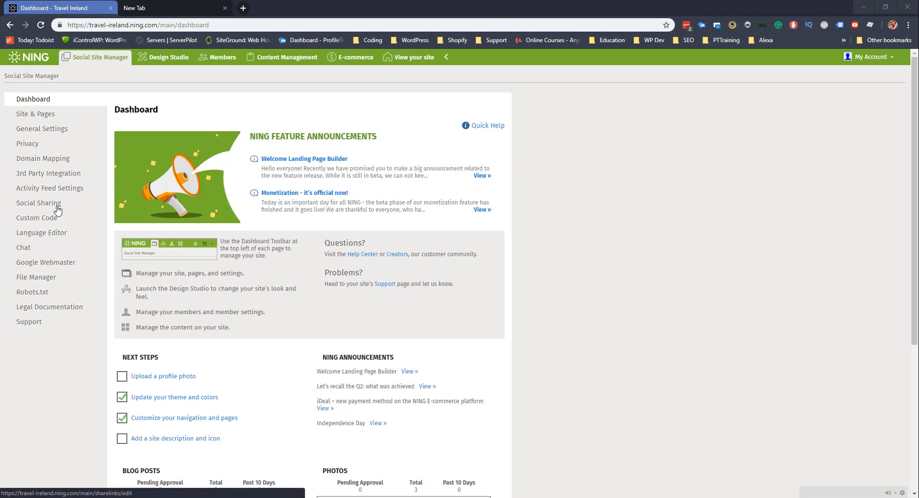
click(49, 117)
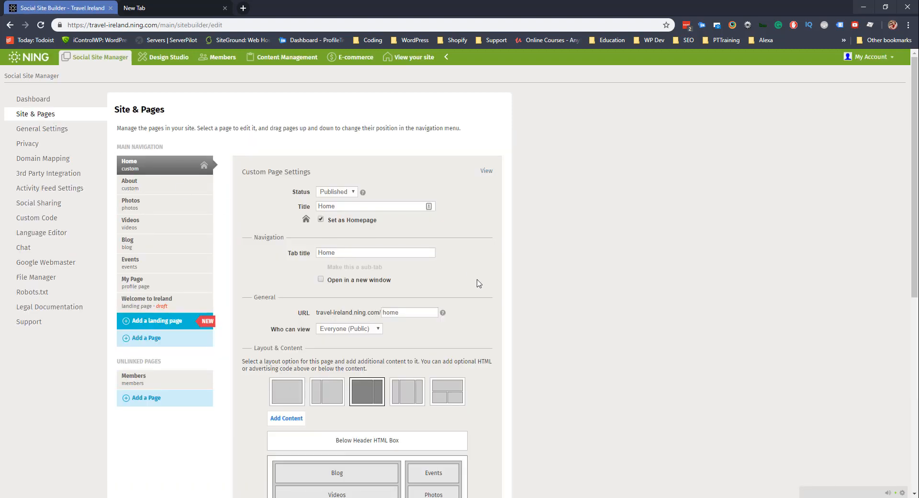
scroll(481, 282, down, 2)
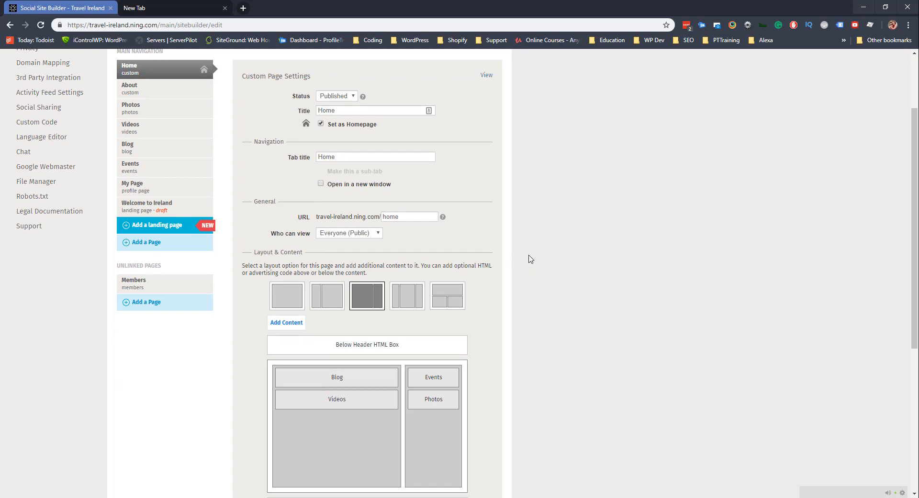
scroll(150, 70, down, 1)
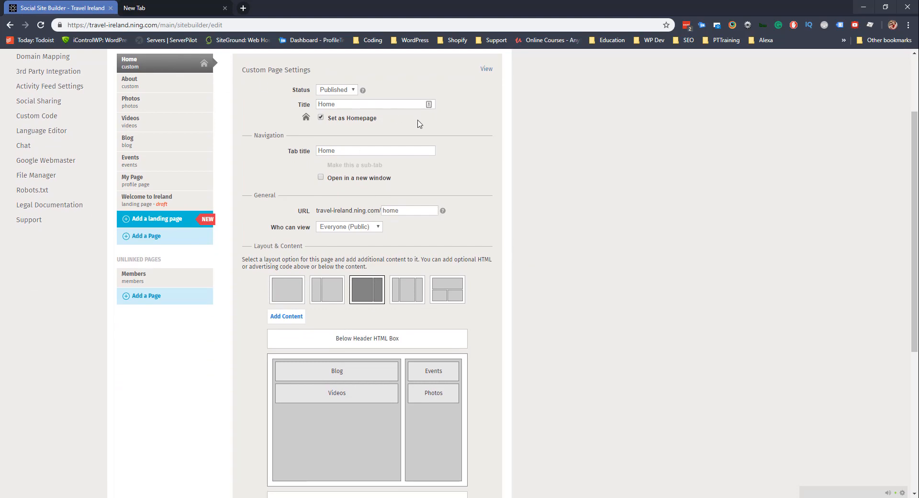
scroll(170, 150, up, 1)
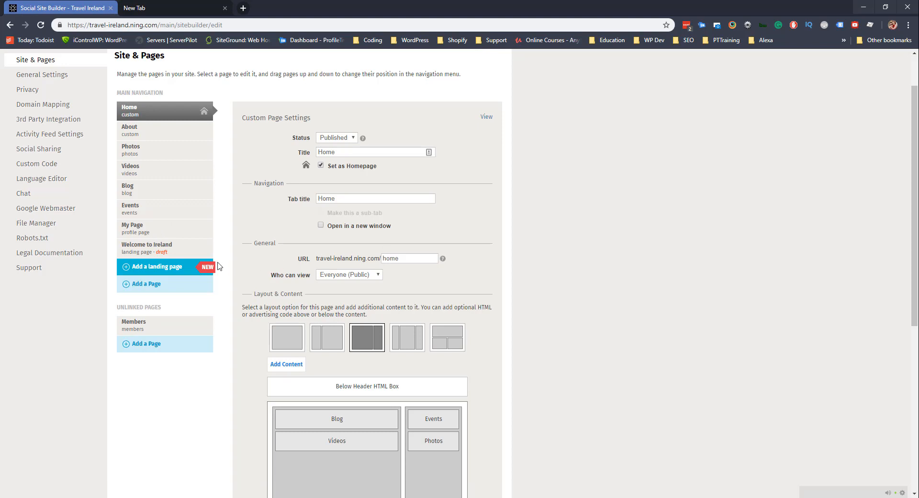
Add a new page and title it News.
click(159, 285)
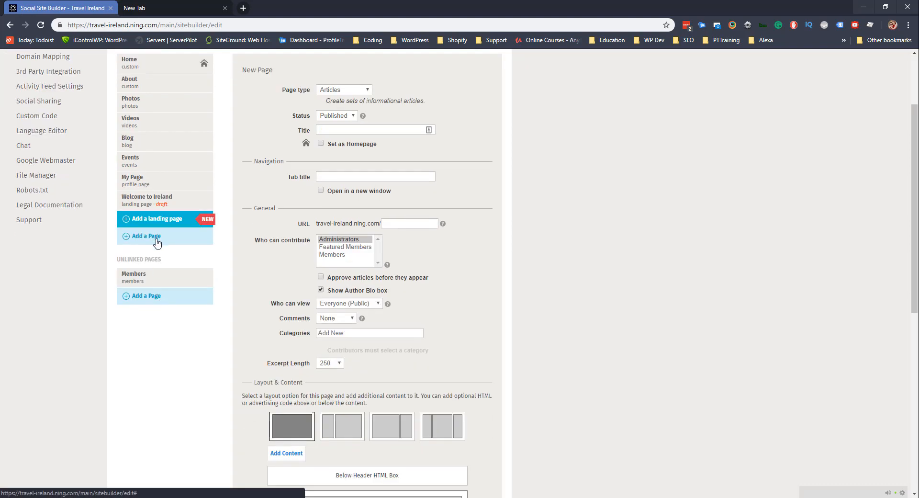
scroll(158, 242, up, 2)
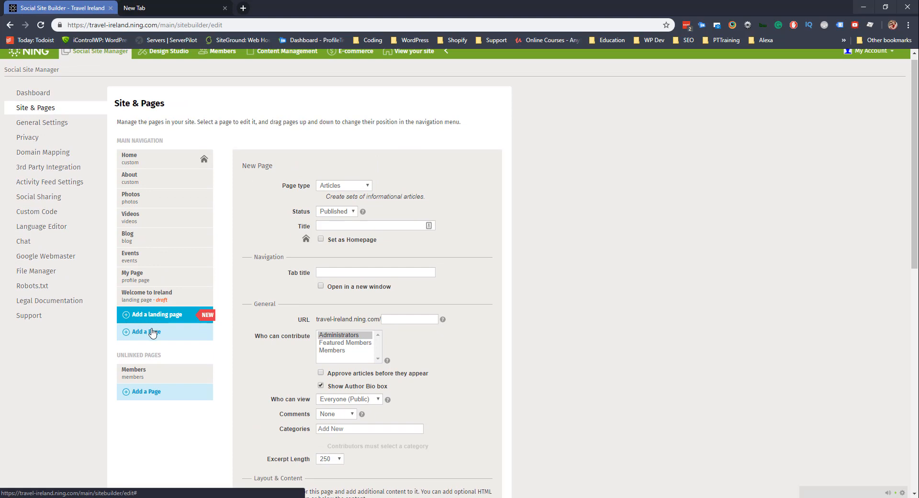
scroll(152, 332, down, 2)
click(334, 128)
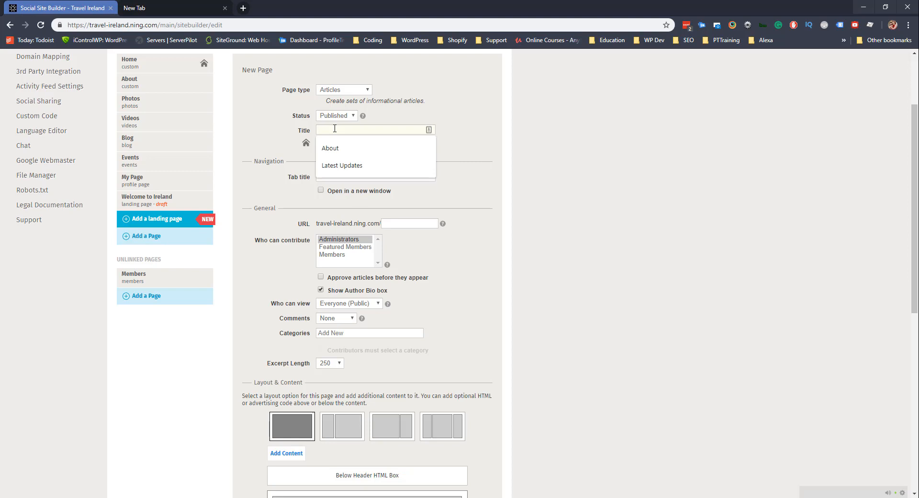
text(Lat)
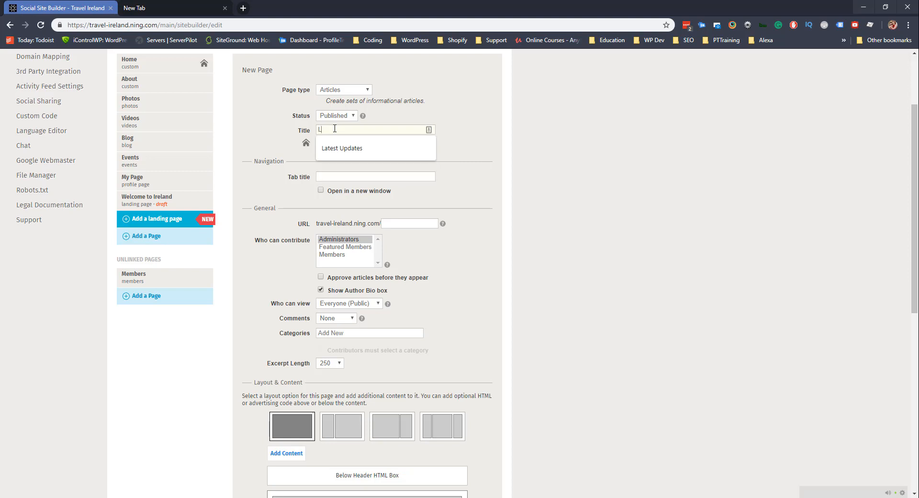
key(BackSpace)
key(BackSpace)
key(BackSpace)
text(News)
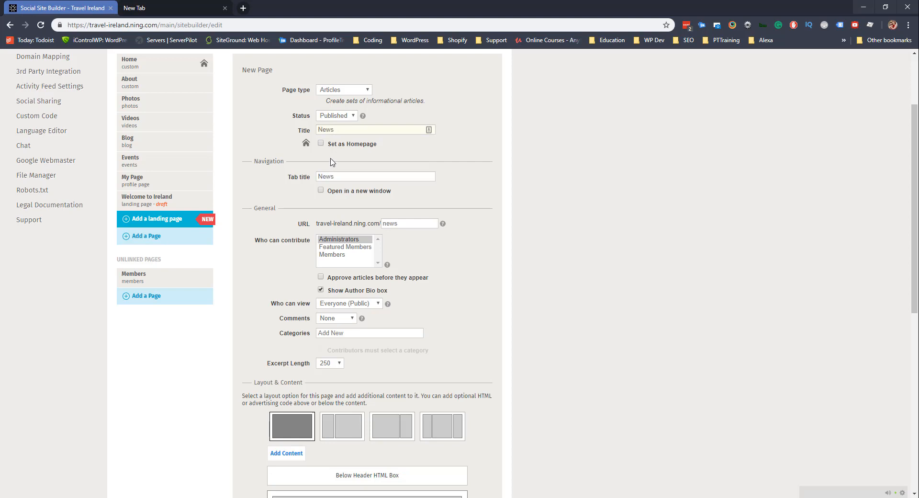
Keep the page type as Articles and the status as Published.
click(363, 89)
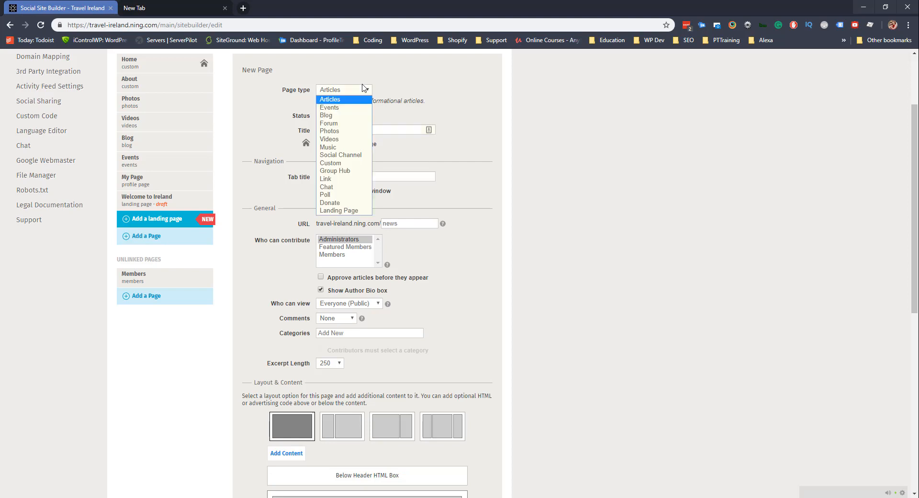
click(336, 100)
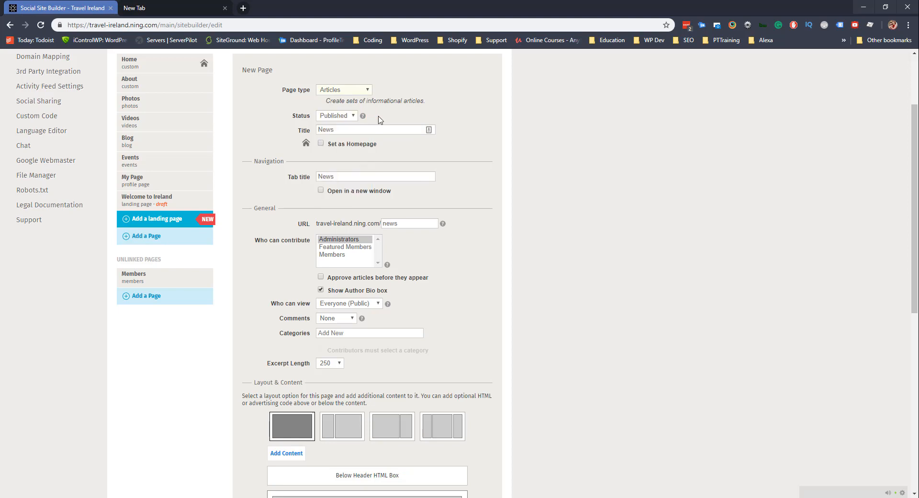
click(335, 120)
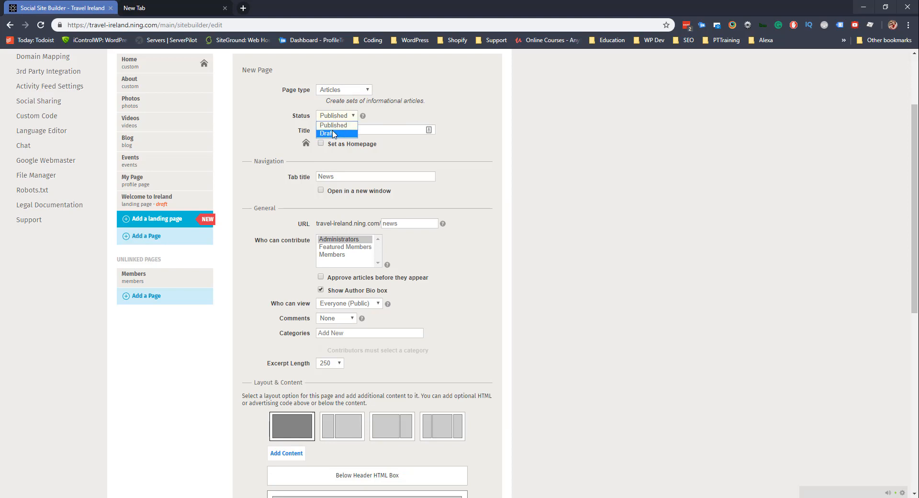
click(334, 133)
click(340, 116)
click(338, 126)
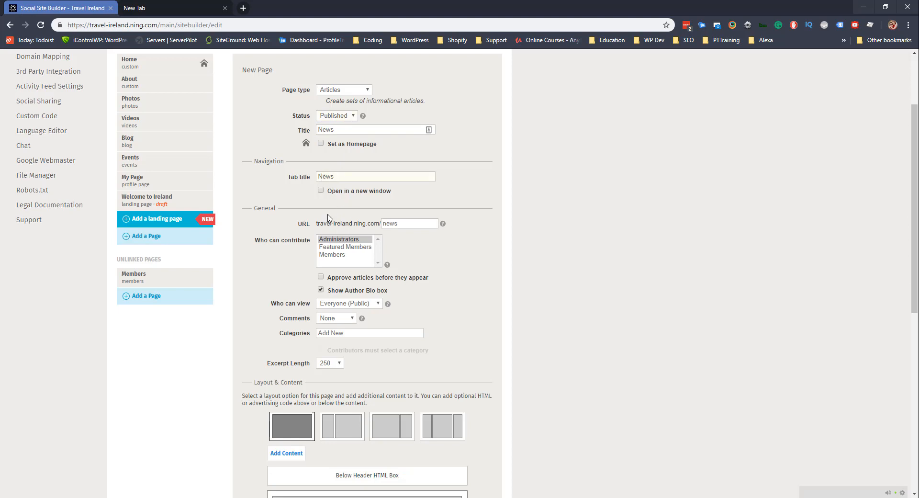
Require article approval and keep the page viewable by Everyone (Public).
scroll(306, 207, down, 1)
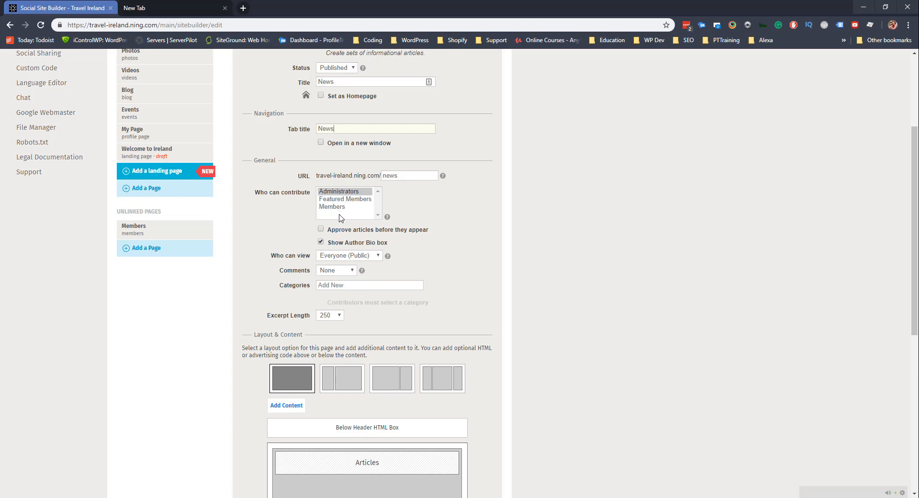
click(321, 229)
click(376, 256)
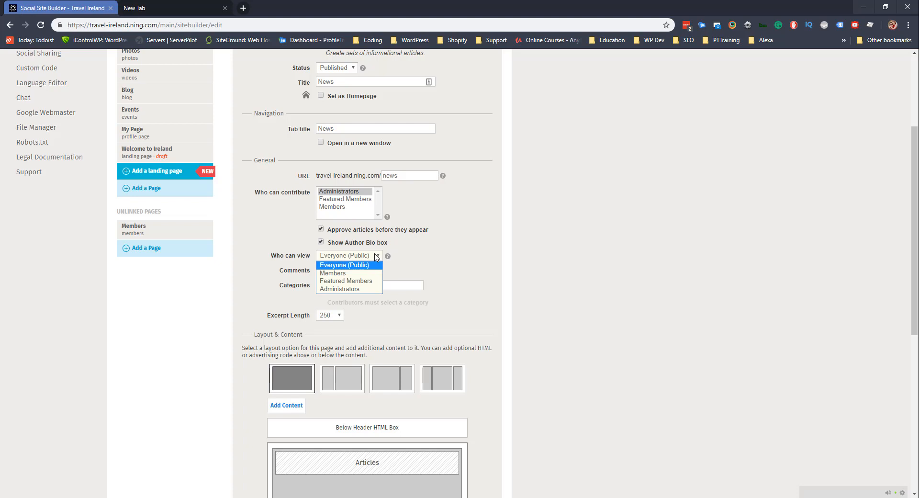
click(406, 242)
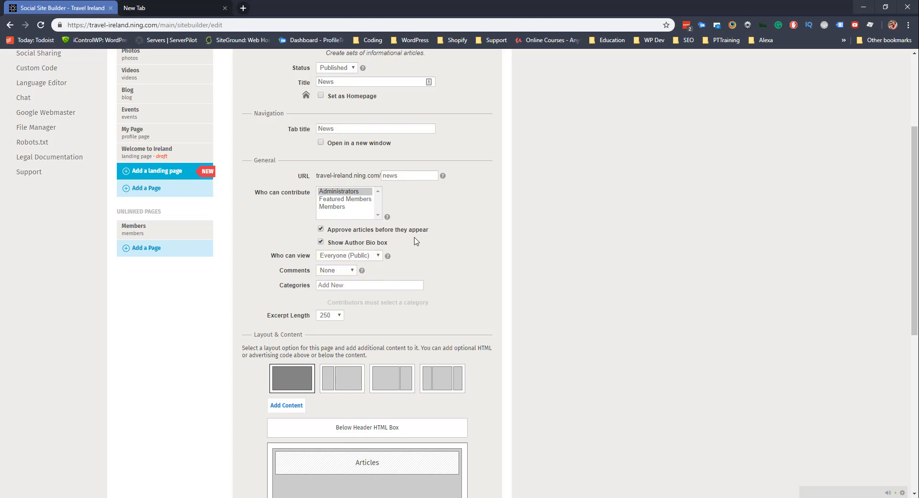
scroll(388, 272, down, 2)
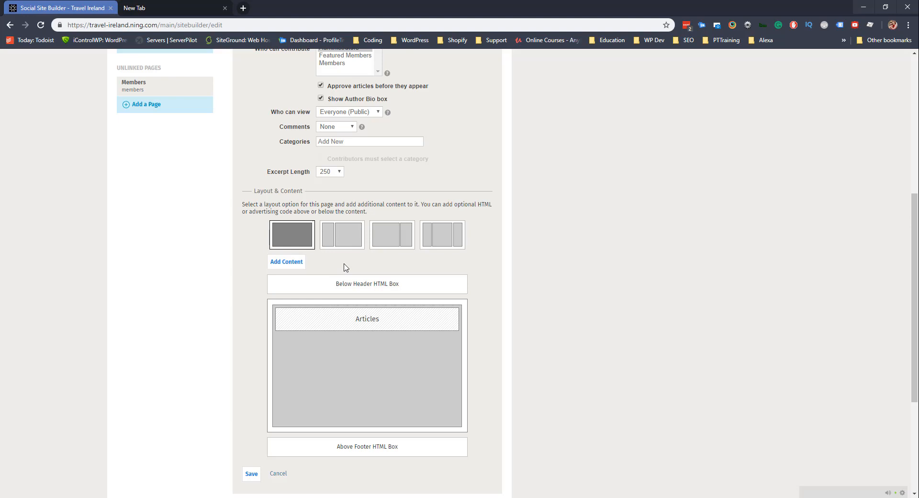
Use the main-column-plus-right-sidebar layout with a Medium sidebar.
click(383, 236)
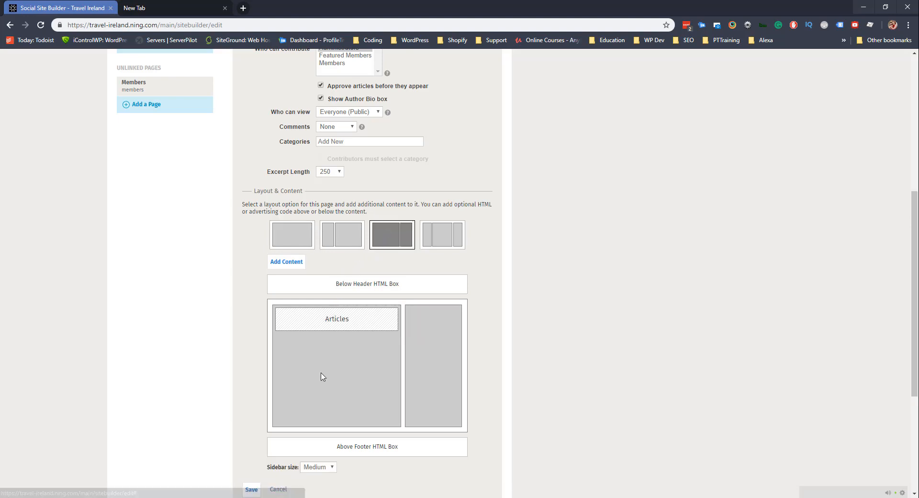
click(325, 468)
scroll(325, 472, down, 1)
click(319, 419)
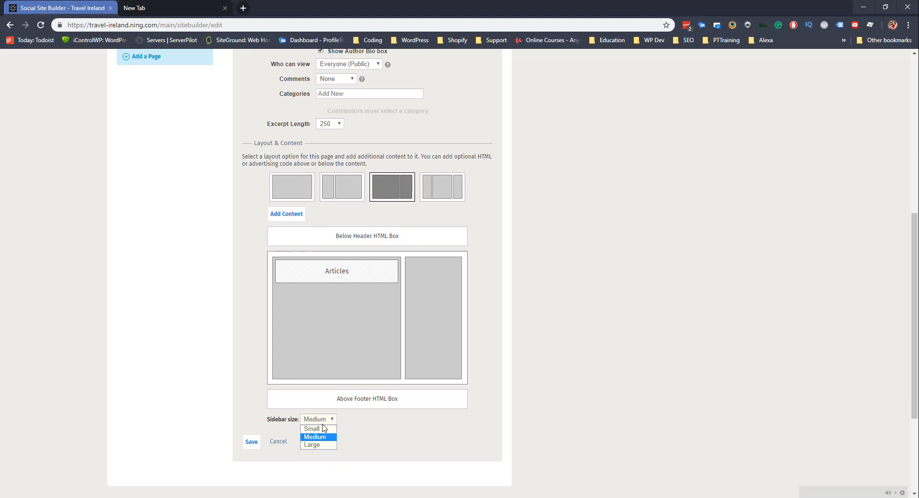
click(323, 429)
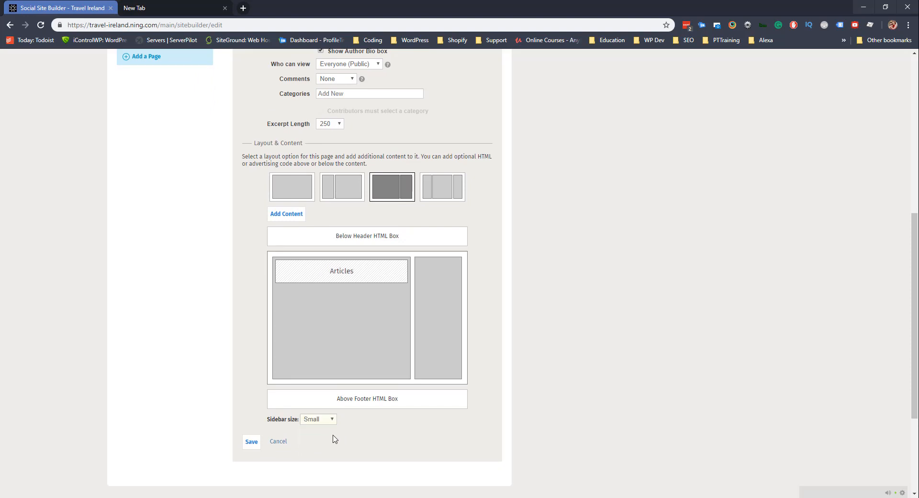
click(323, 422)
click(320, 438)
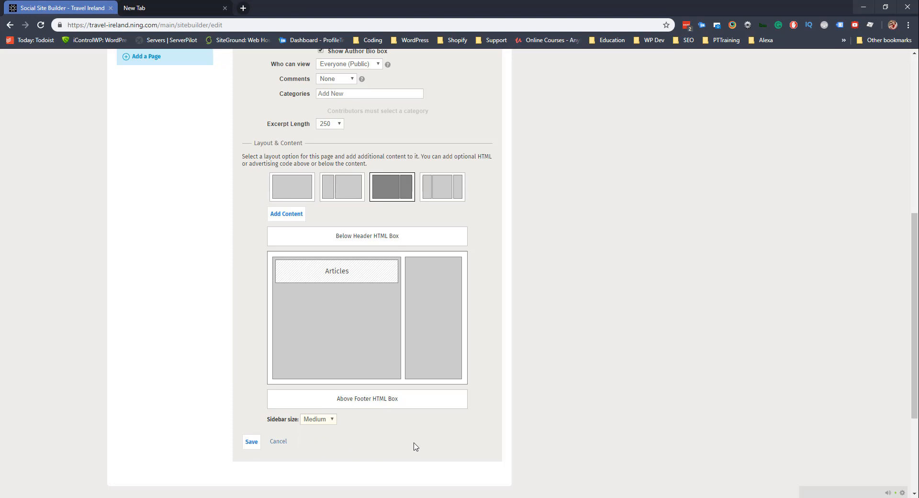
Add an Activity content block titled Latest Updates.
click(286, 214)
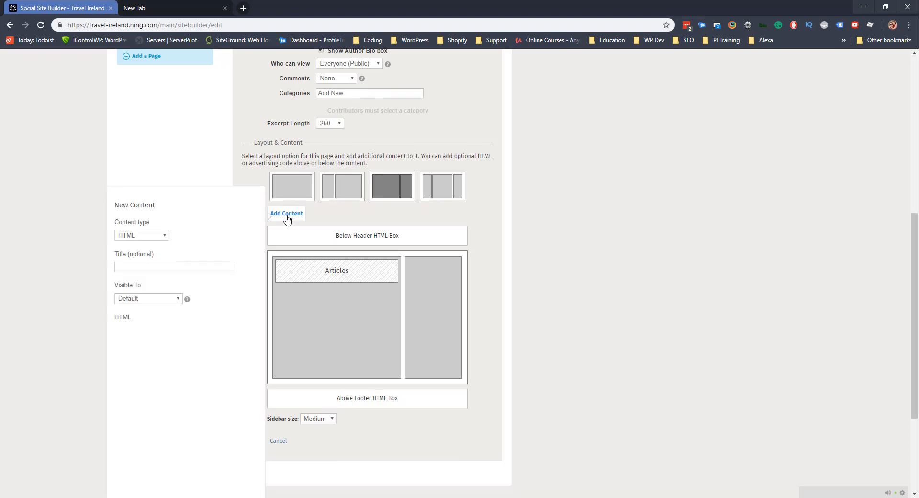
click(140, 235)
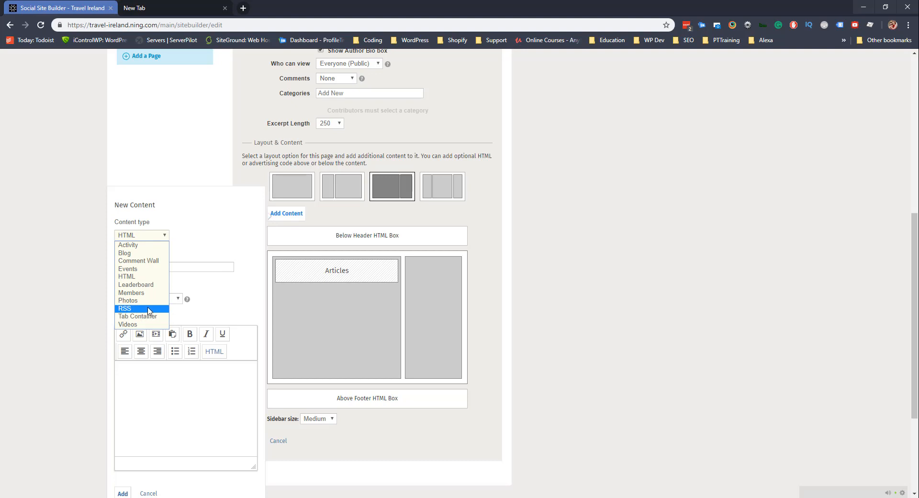
click(140, 245)
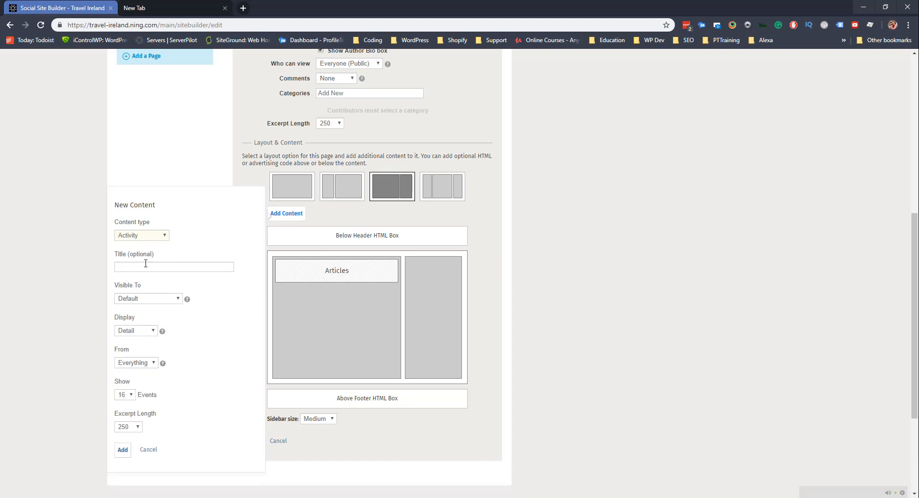
click(145, 269)
key(Down)
key(Down)
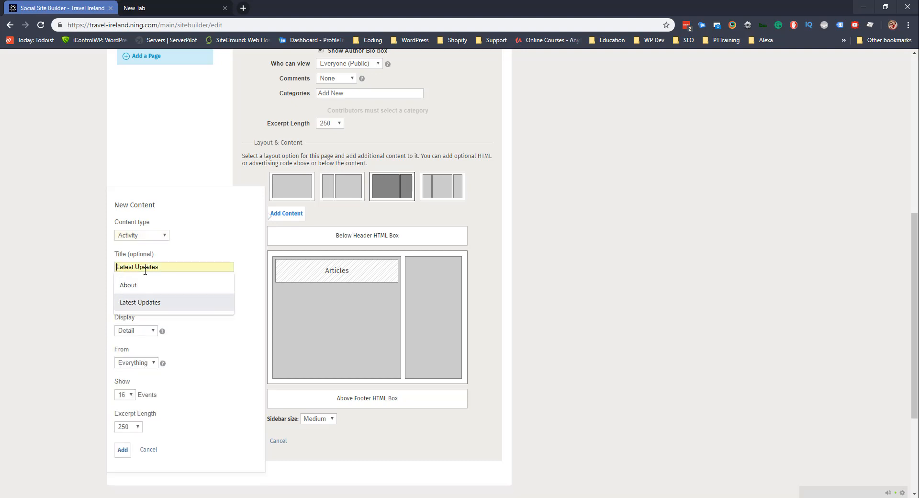
key(Return)
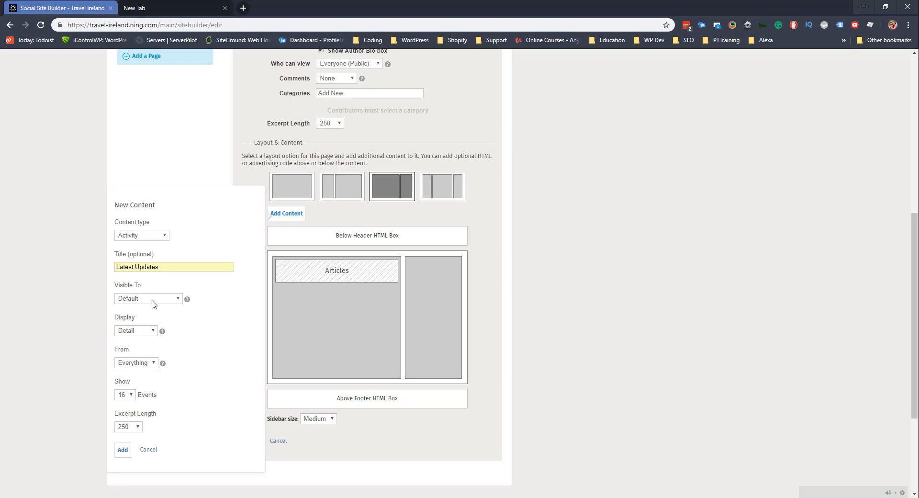
click(123, 450)
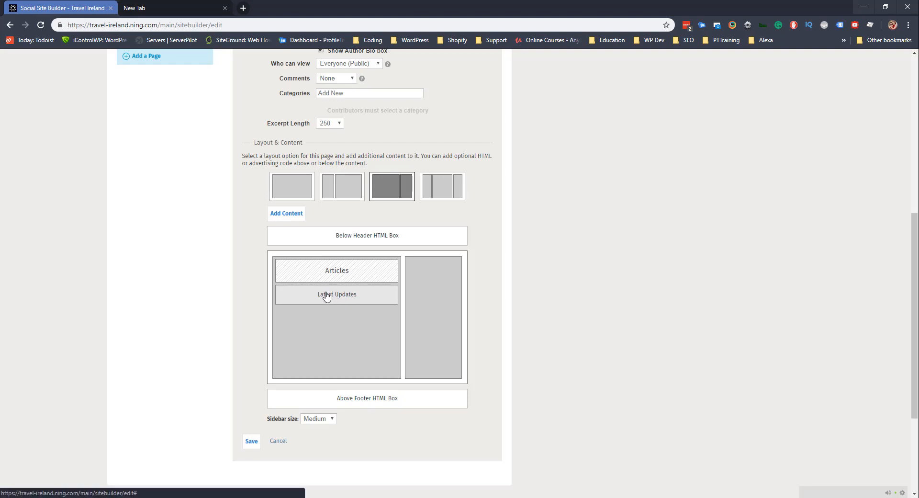
Move Latest Updates to the sidebar, then add a Members block 'Community' beneath it.
drag(324, 297, 416, 292)
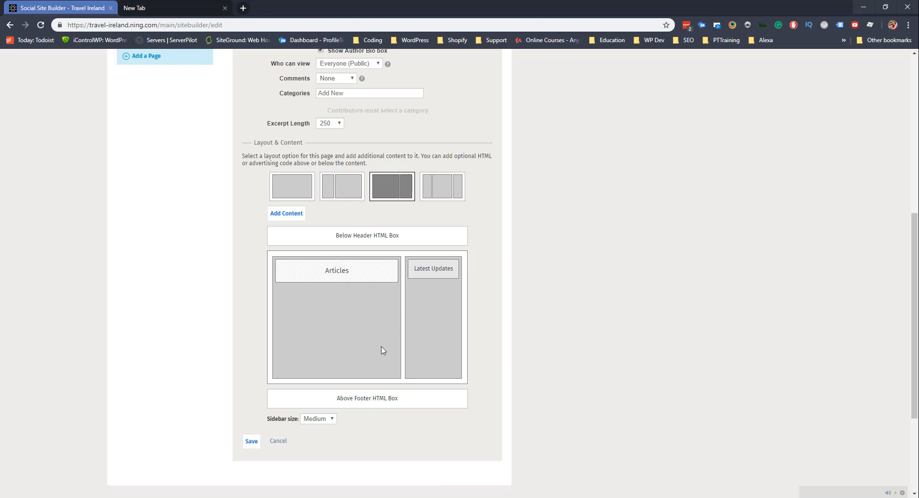
click(286, 213)
click(157, 212)
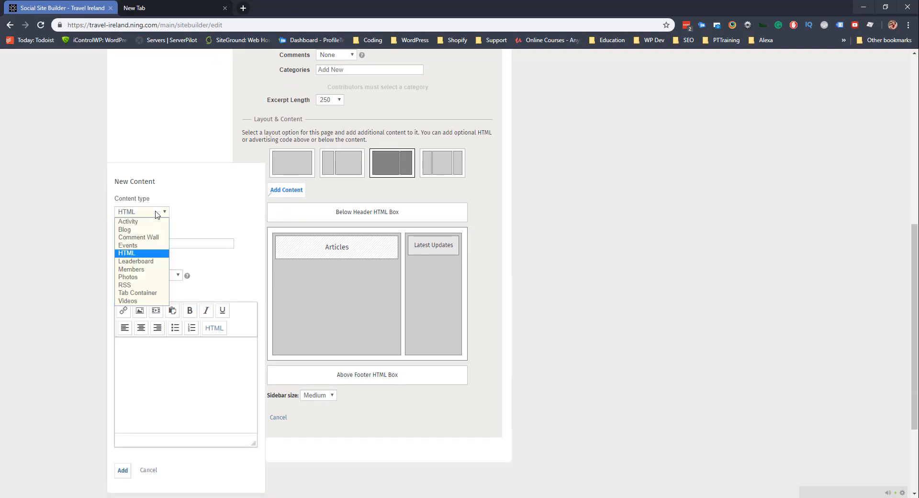
click(150, 271)
click(150, 245)
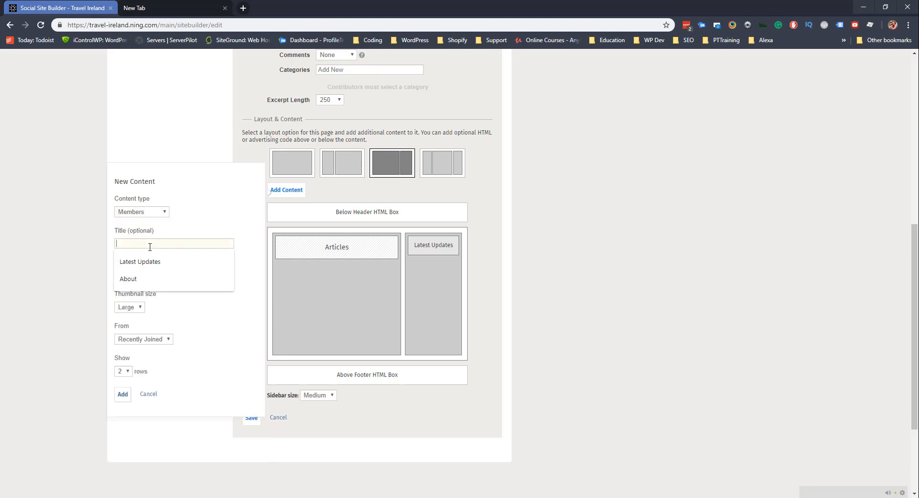
text(Community)
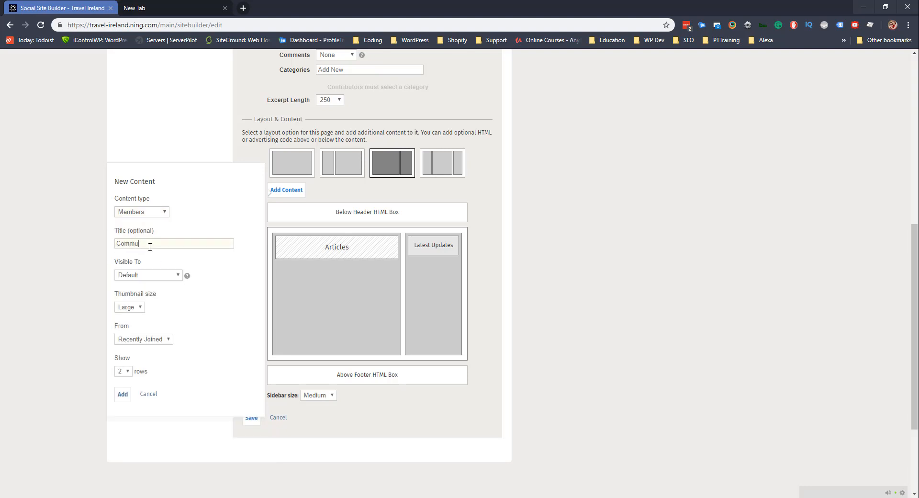
click(122, 393)
drag(328, 272, 425, 268)
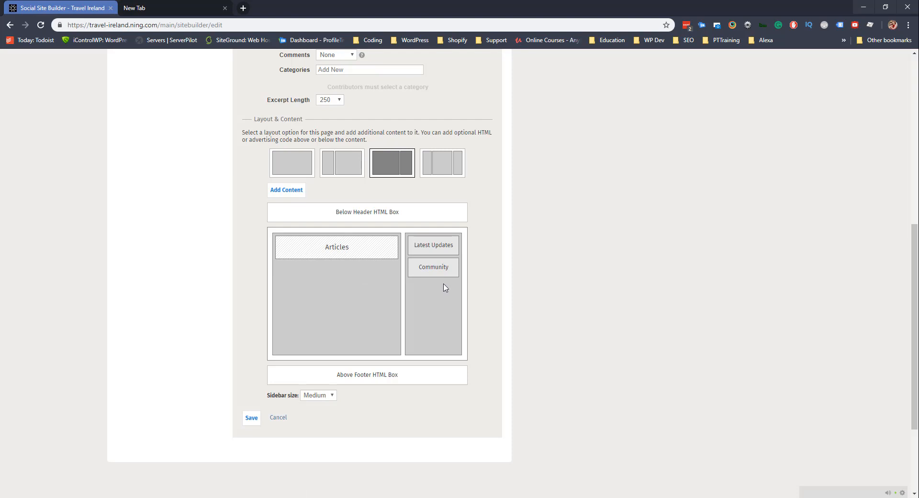
scroll(443, 288, up, 7)
scroll(387, 321, down, 4)
scroll(388, 321, down, 5)
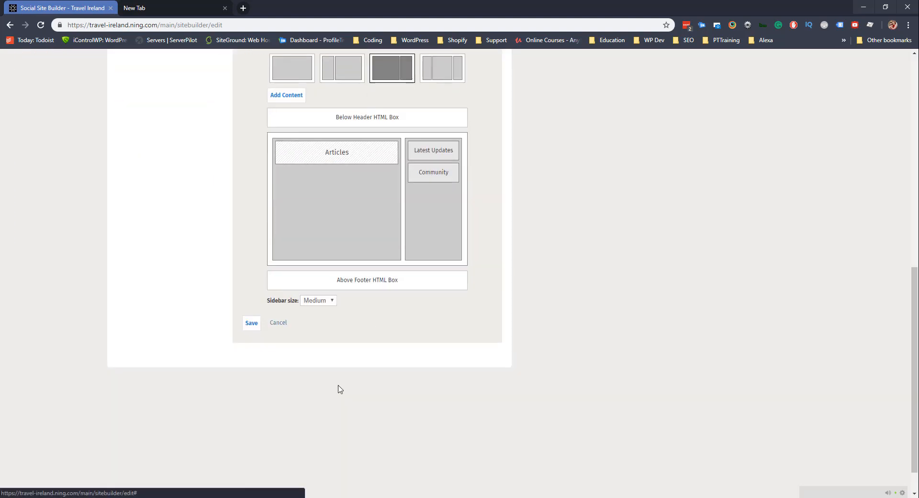
Cancel the News page editor and return to the top of Site & Pages.
click(288, 323)
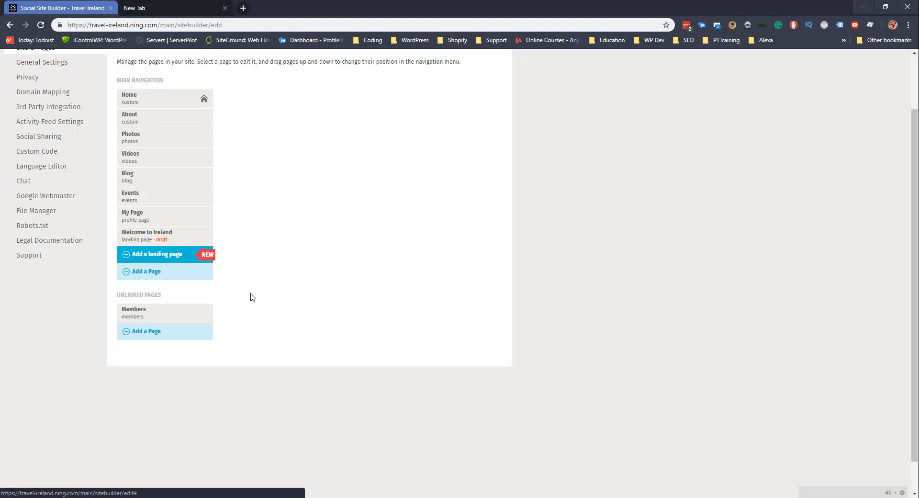
scroll(253, 297, up, 2)
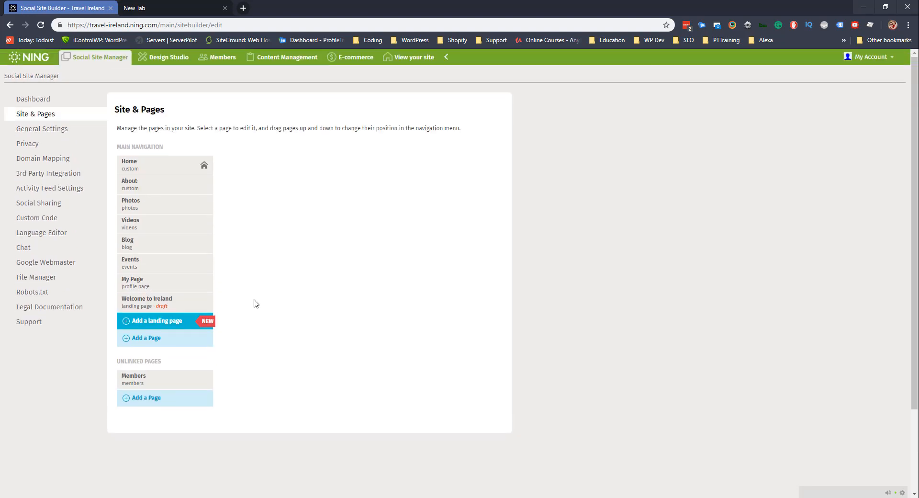
Open the About page and look through its settings.
click(152, 181)
scroll(152, 181, down, 3)
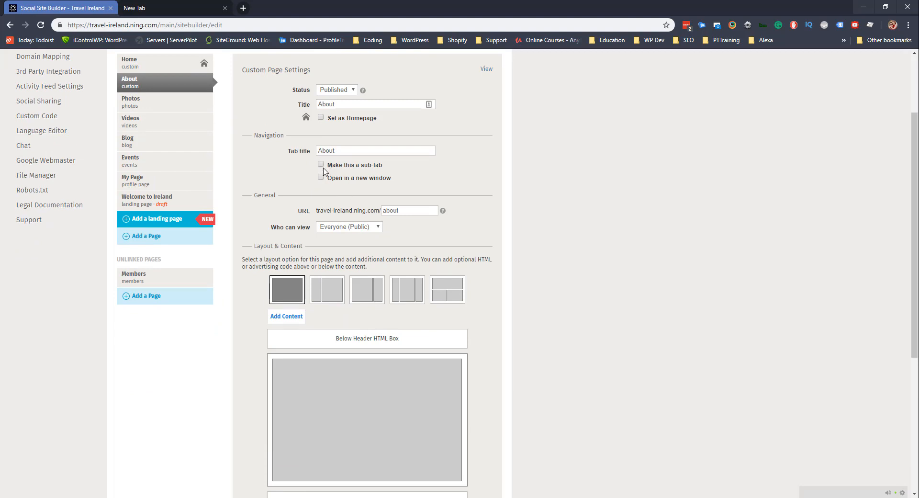
scroll(281, 218, down, 2)
scroll(281, 218, down, 1)
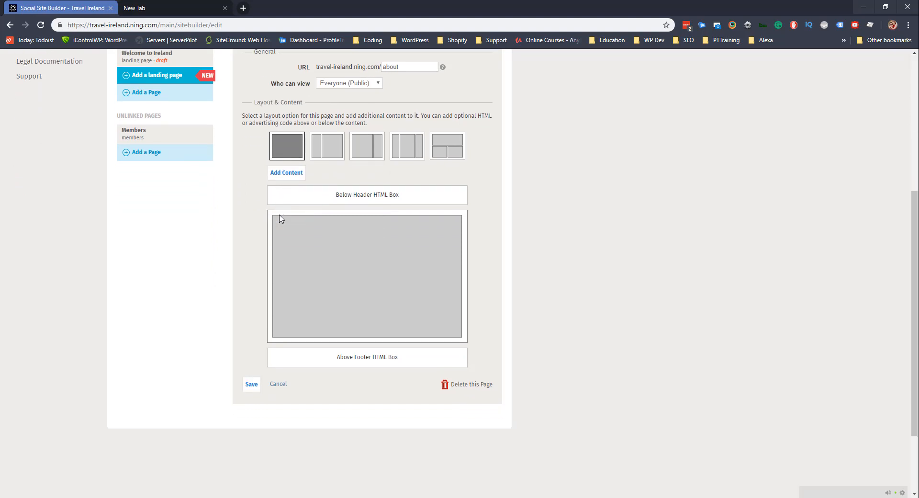
scroll(298, 226, up, 3)
scroll(262, 210, up, 2)
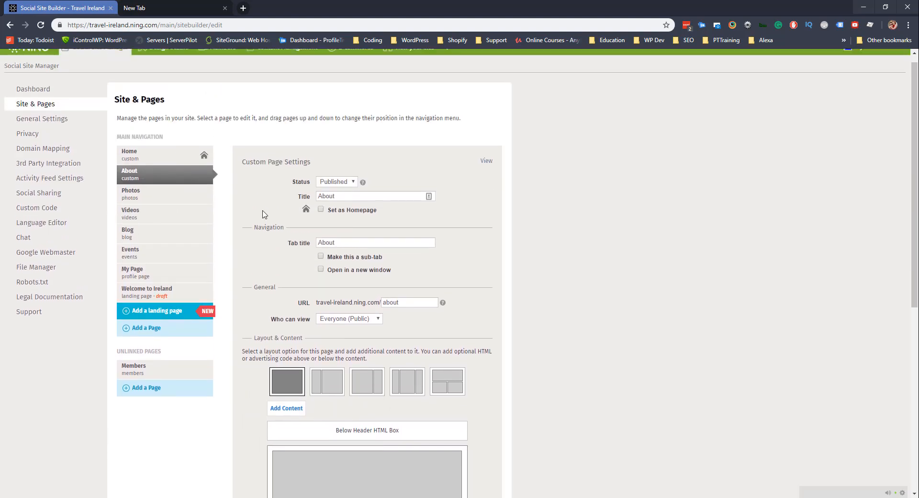
Open the Home page settings and scroll through its Blog, Videos, Events and Photos layout.
click(133, 166)
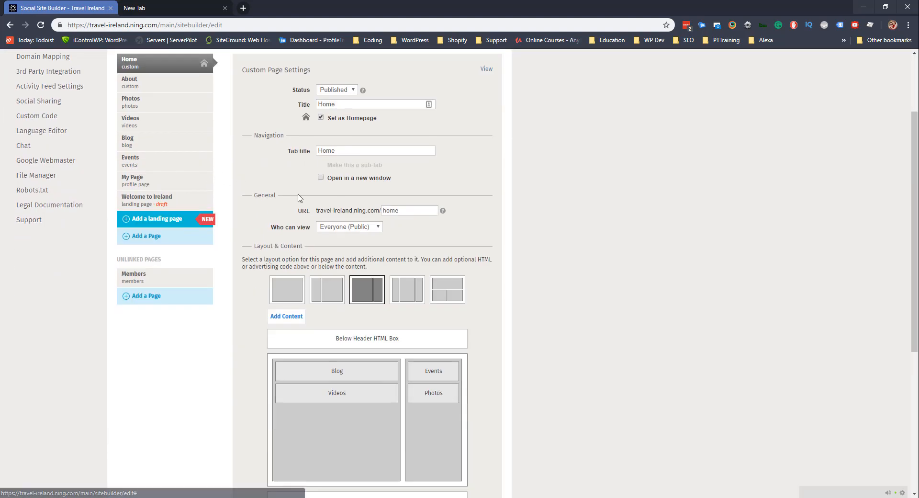
scroll(243, 185, up, 2)
scroll(301, 201, down, 1)
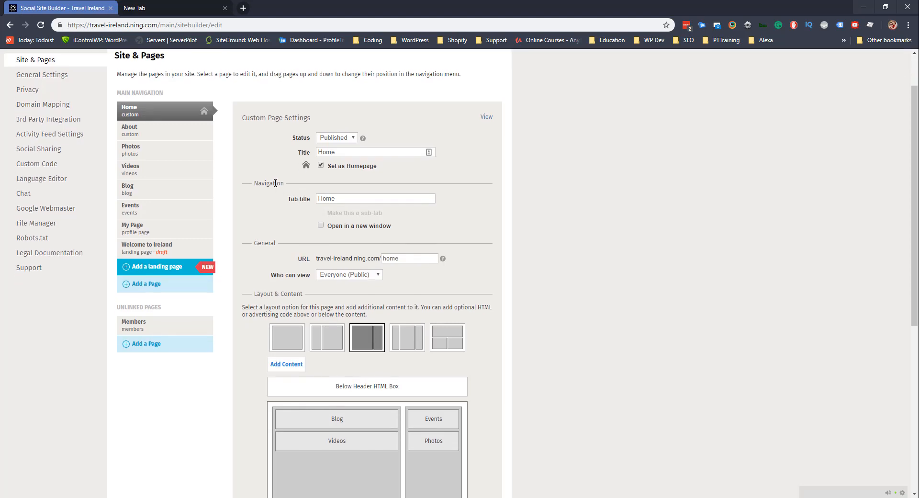
scroll(297, 259, down, 3)
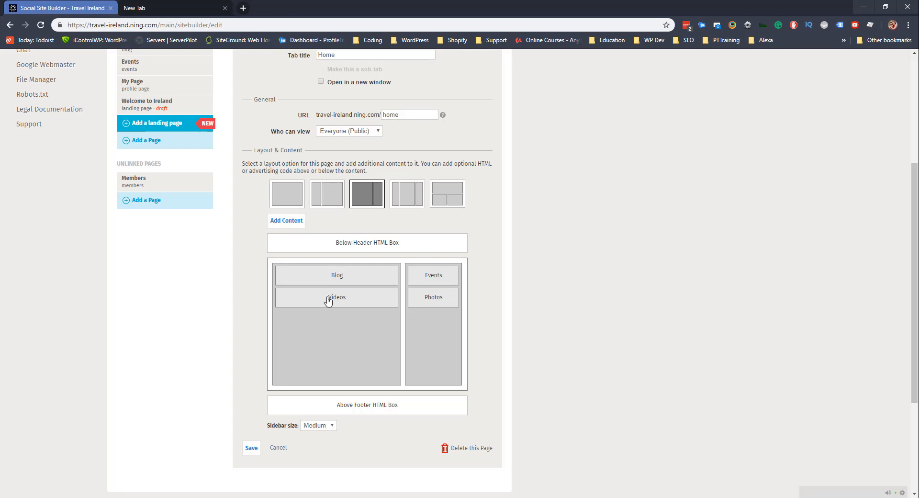
scroll(328, 301, up, 5)
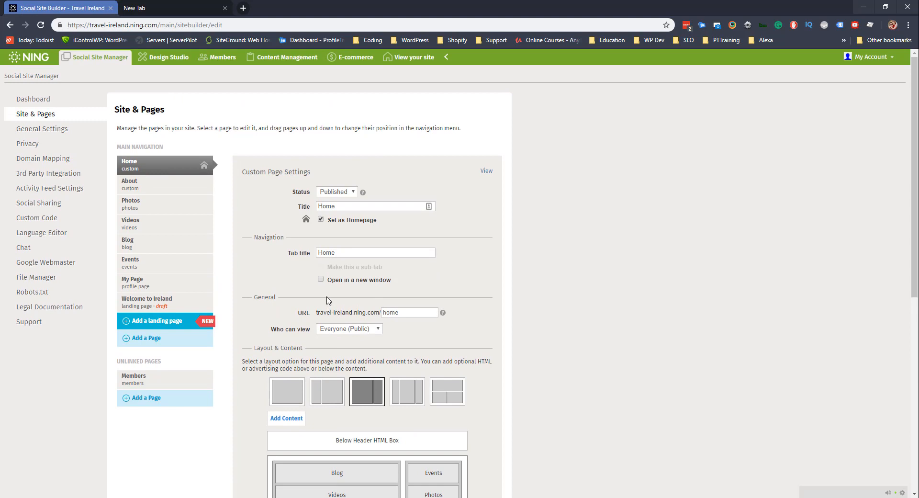
click(37, 133)
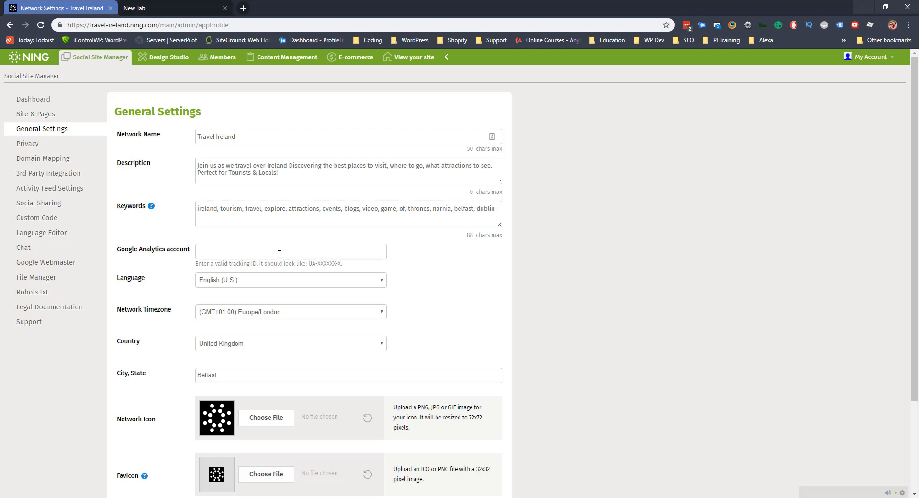
Keep English (U.S.) as the language and save General Settings with Europe/London timezone.
click(244, 282)
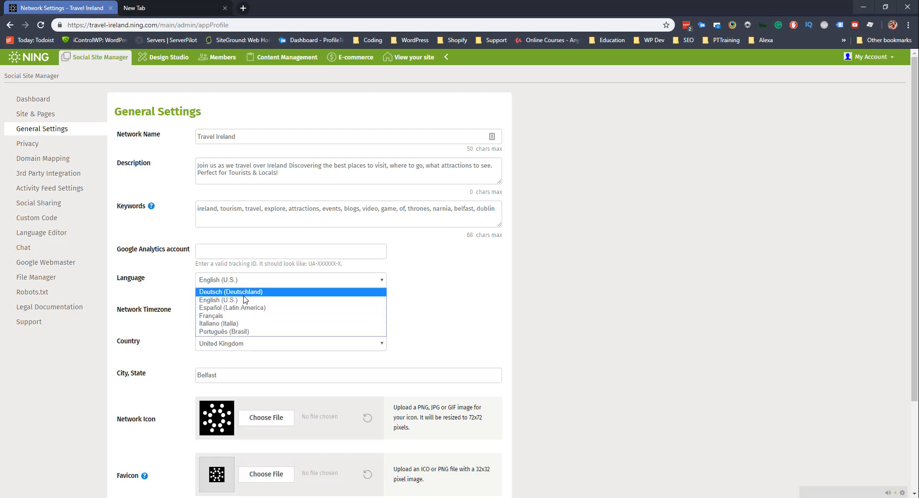
click(245, 300)
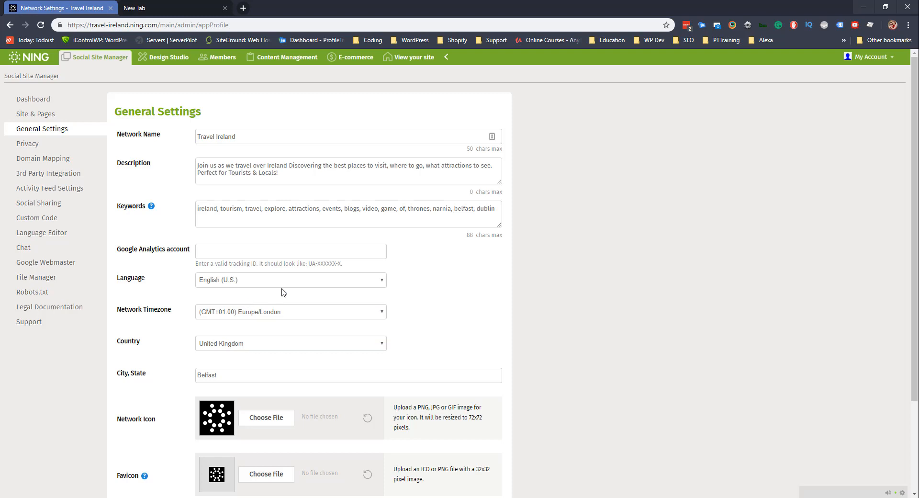
scroll(283, 292, down, 2)
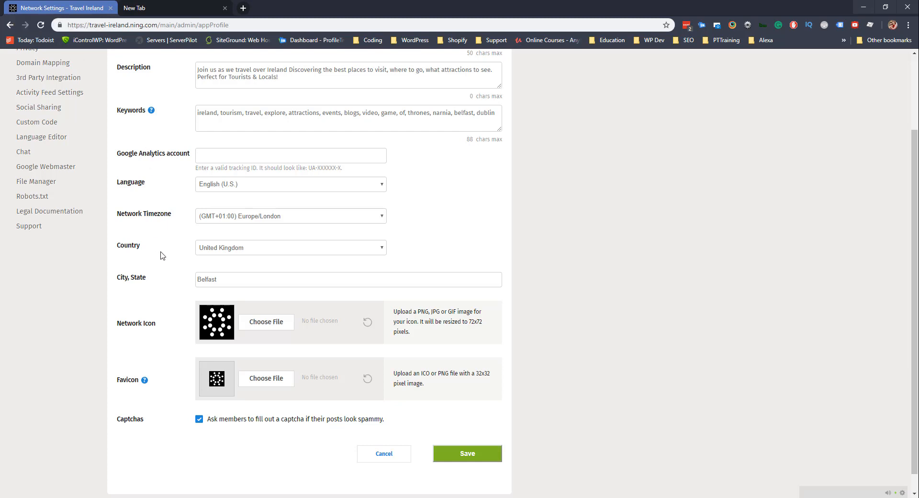
scroll(181, 257, down, 1)
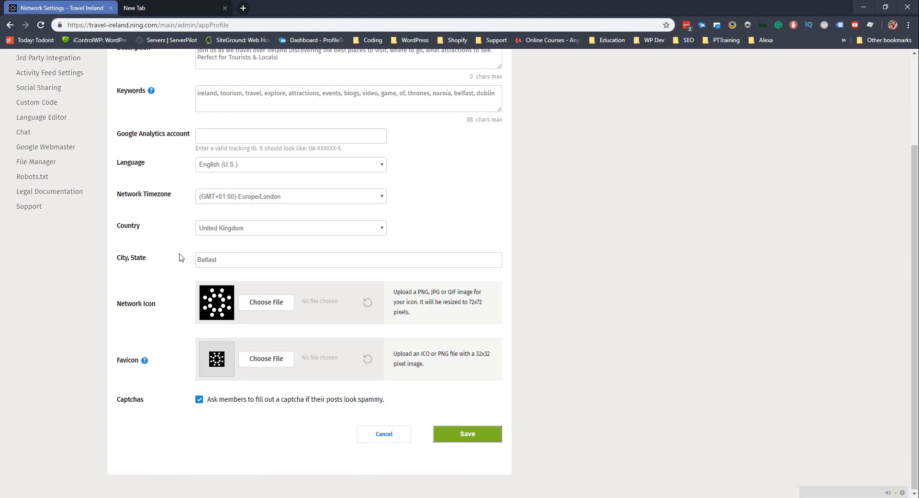
click(458, 440)
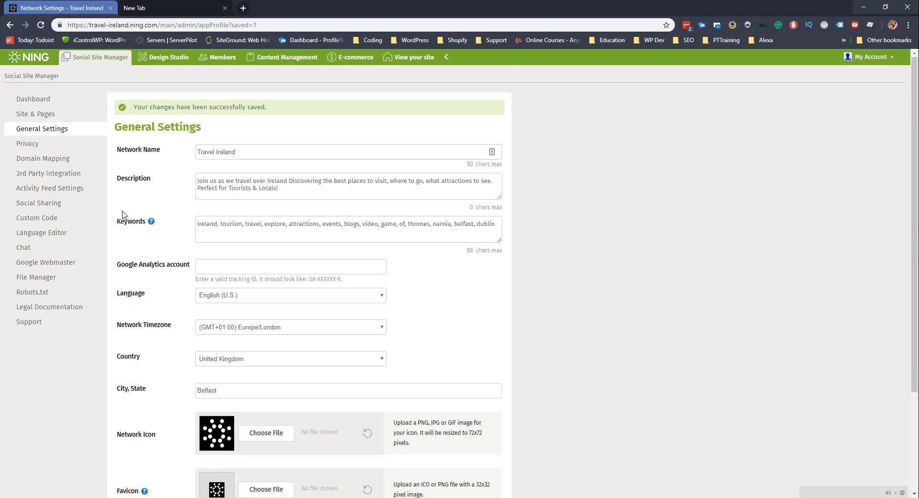
click(51, 161)
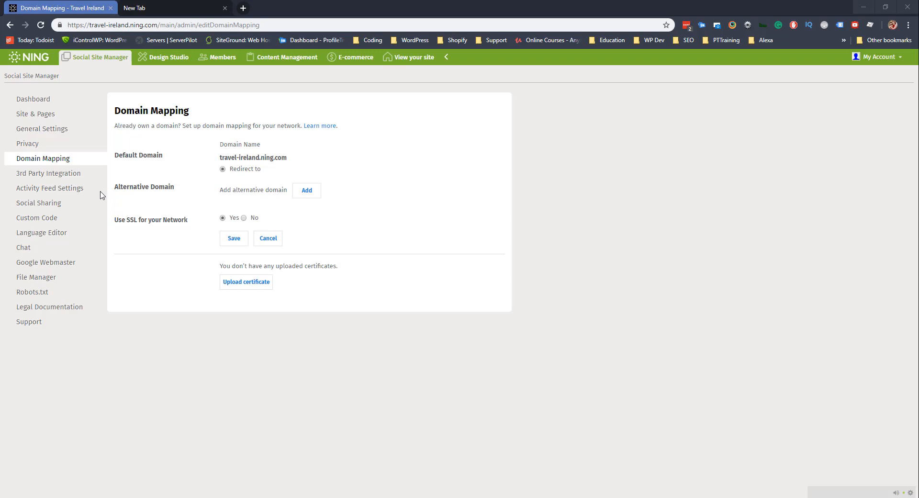
Go from Domain Mapping to the 3rd Party Integration page with Facebook, Instagram and MailChimp apps.
click(63, 178)
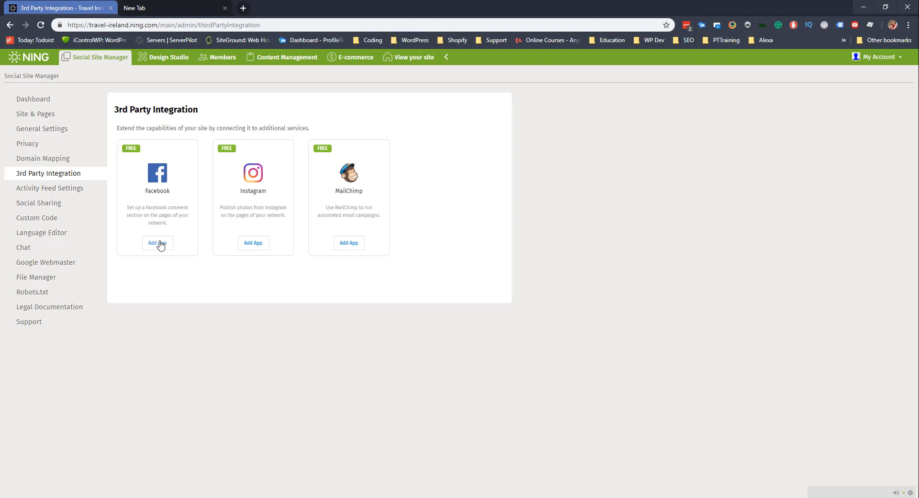
Go to Activity Feed Settings showing status updates off and nine activity types checked.
click(46, 188)
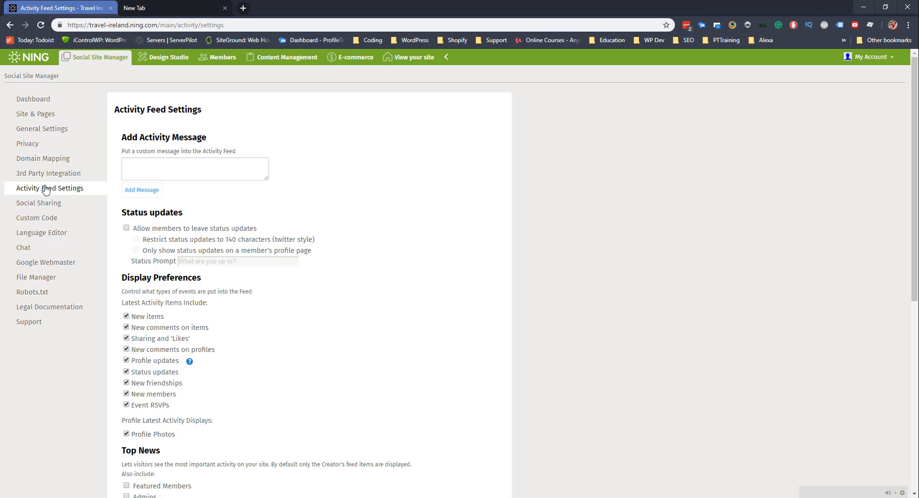
Open Design Studio and page back and forth through the starter themes.
click(158, 64)
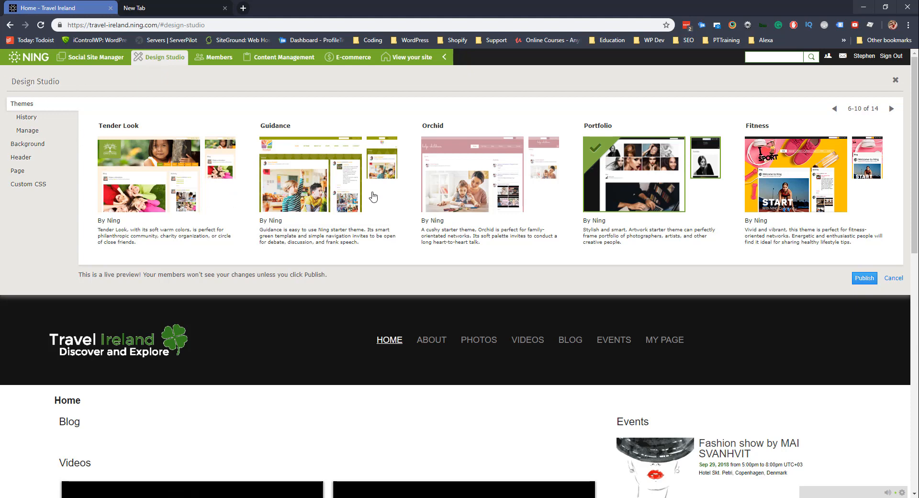
click(891, 108)
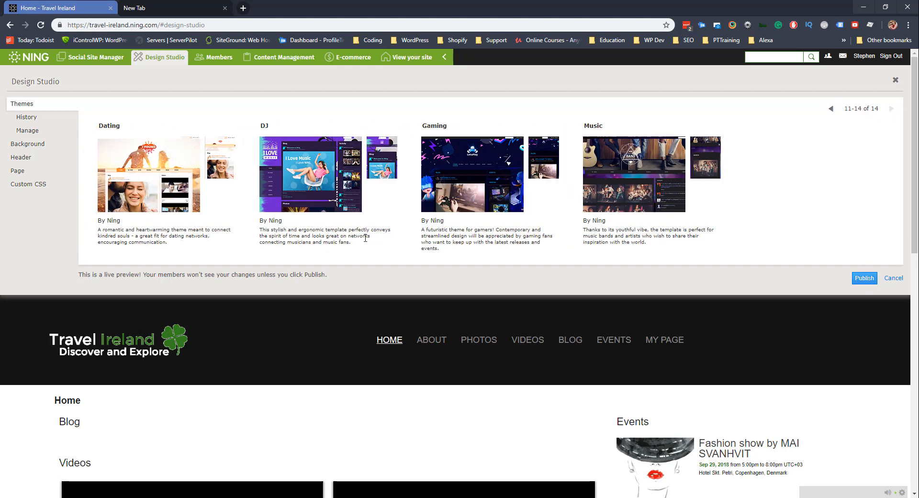
scroll(365, 238, down, 4)
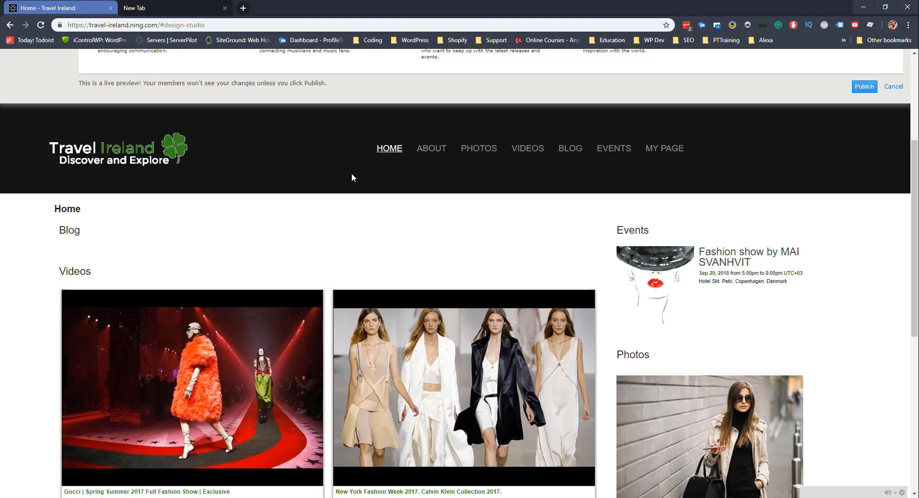
scroll(351, 194, down, 3)
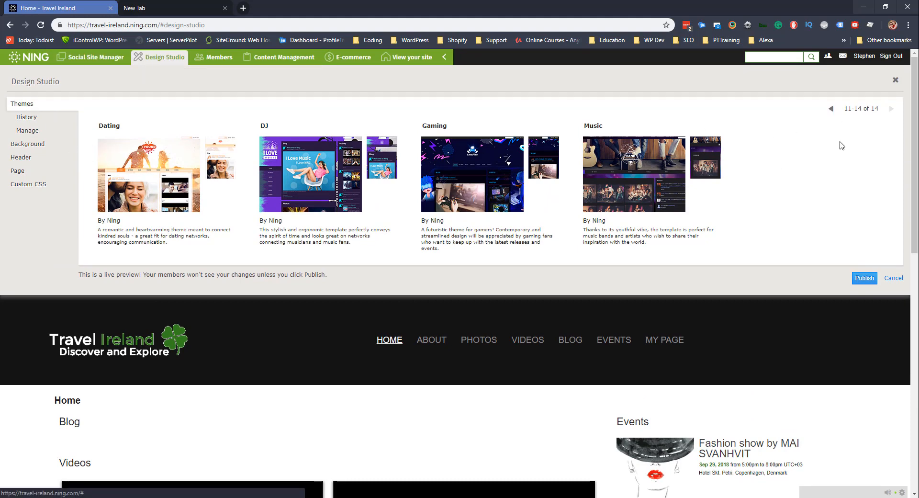
click(832, 110)
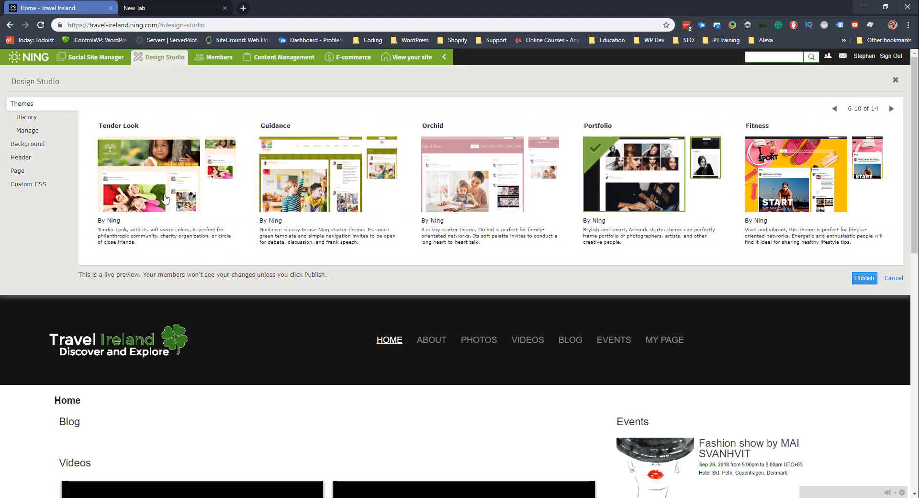
Apply the Tender Look theme and scroll through its live preview.
click(163, 191)
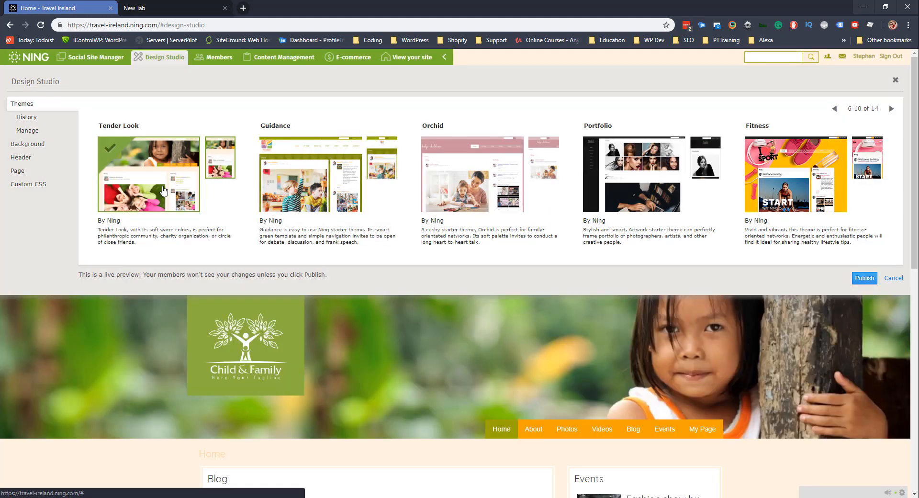
scroll(381, 364, down, 4)
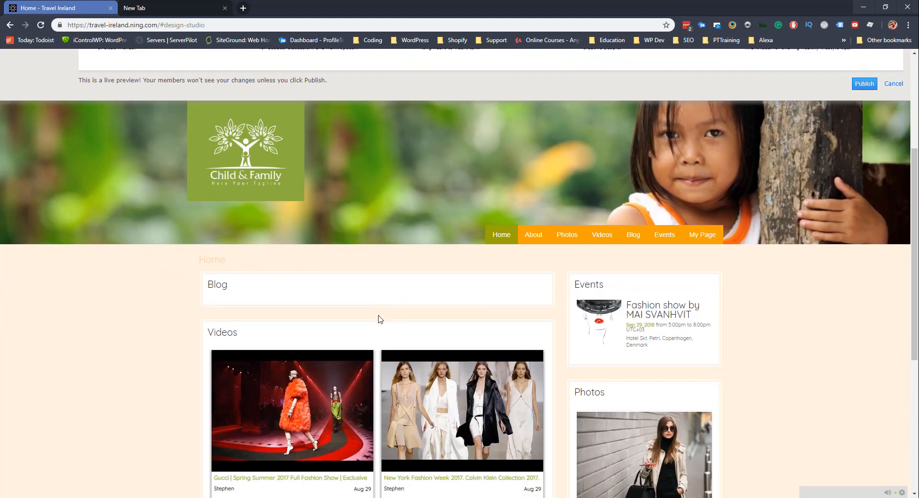
scroll(379, 318, down, 1)
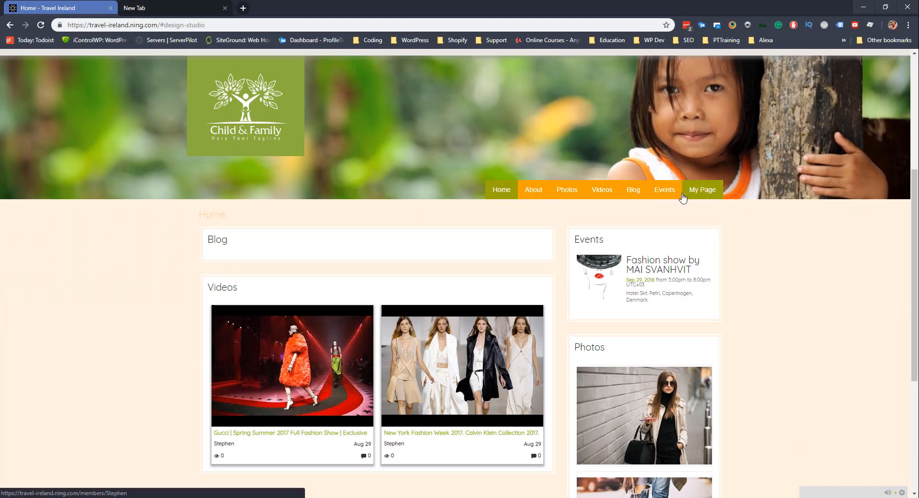
scroll(160, 251, down, 2)
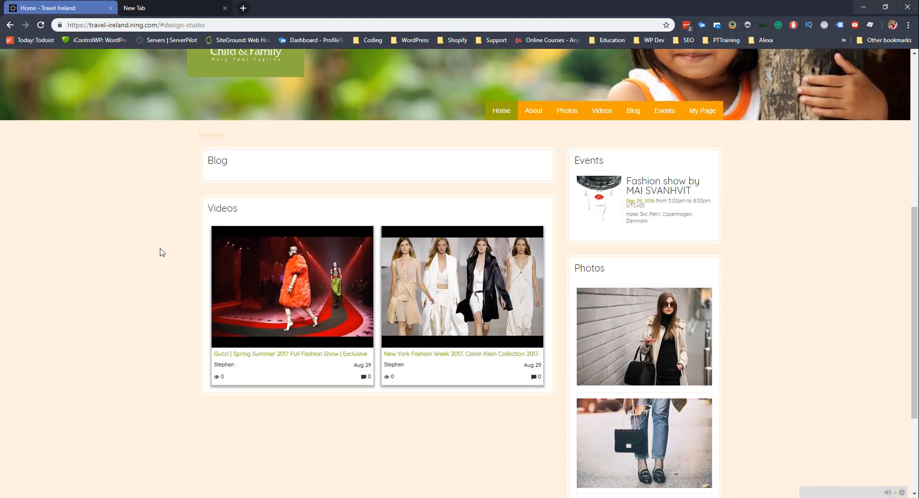
scroll(160, 253, down, 2)
scroll(160, 258, up, 4)
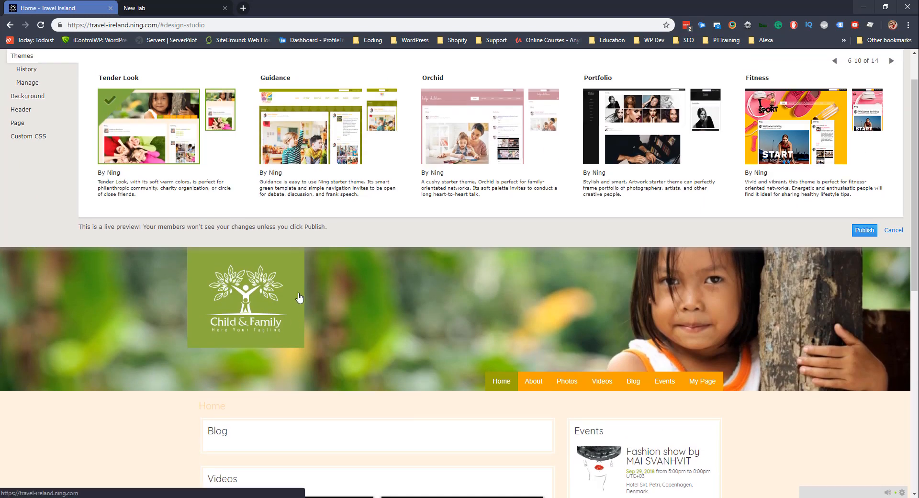
Preview the site with the Guidance theme, then the Fitness theme.
click(329, 120)
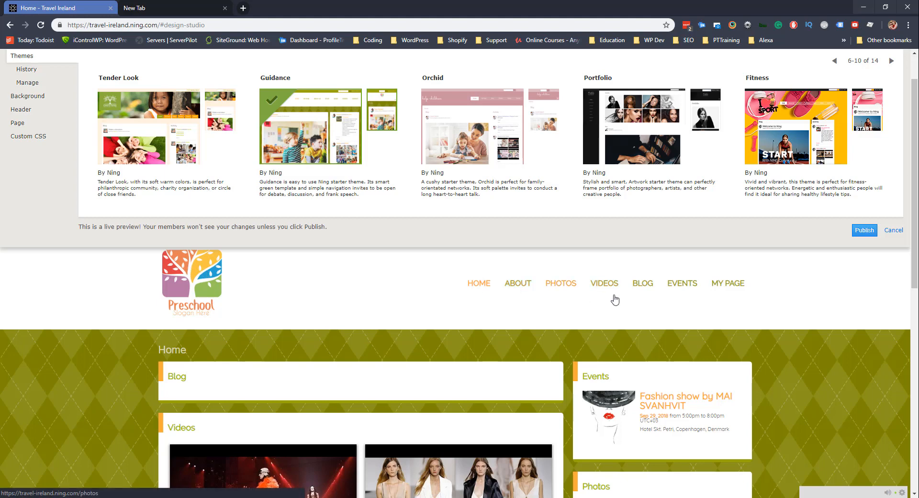
scroll(140, 360, down, 2)
scroll(206, 278, up, 3)
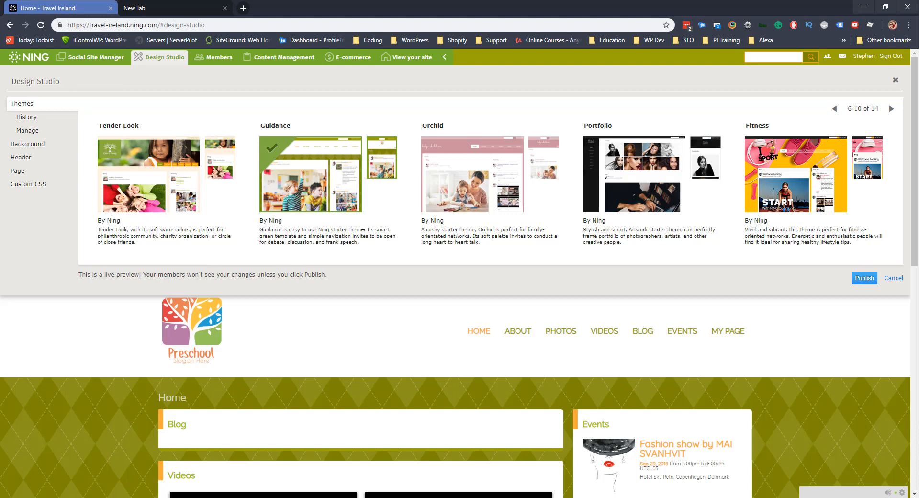
click(774, 184)
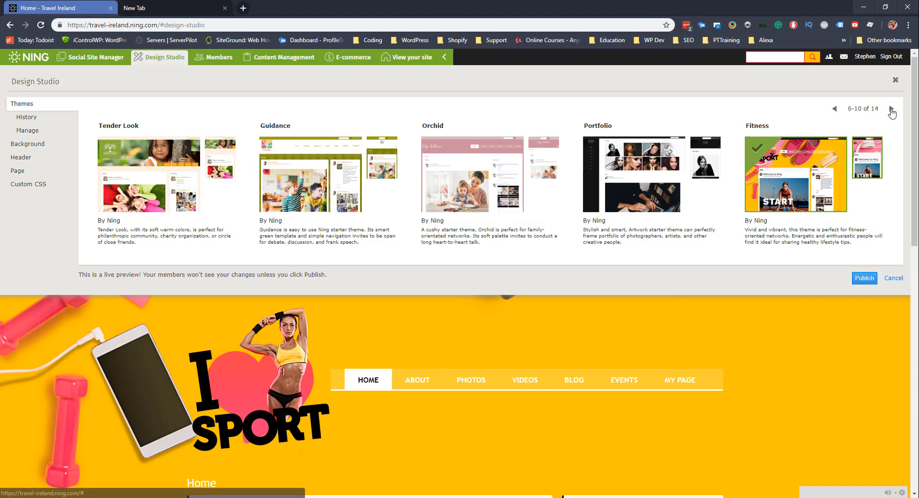
Show the last four themes and preview the Music theme.
click(891, 110)
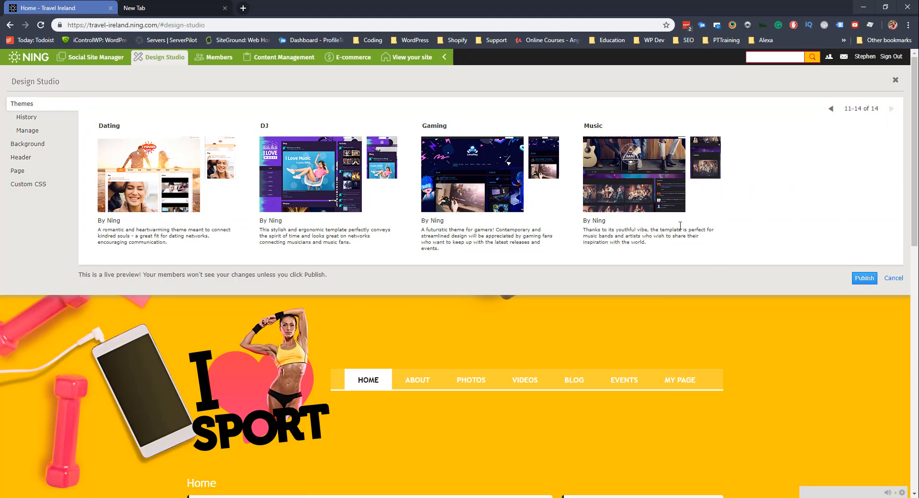
click(637, 171)
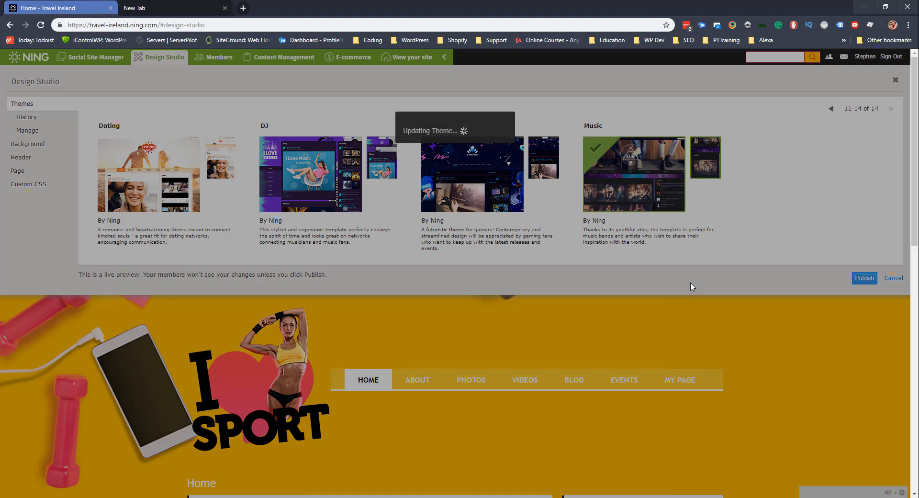
scroll(473, 344, down, 3)
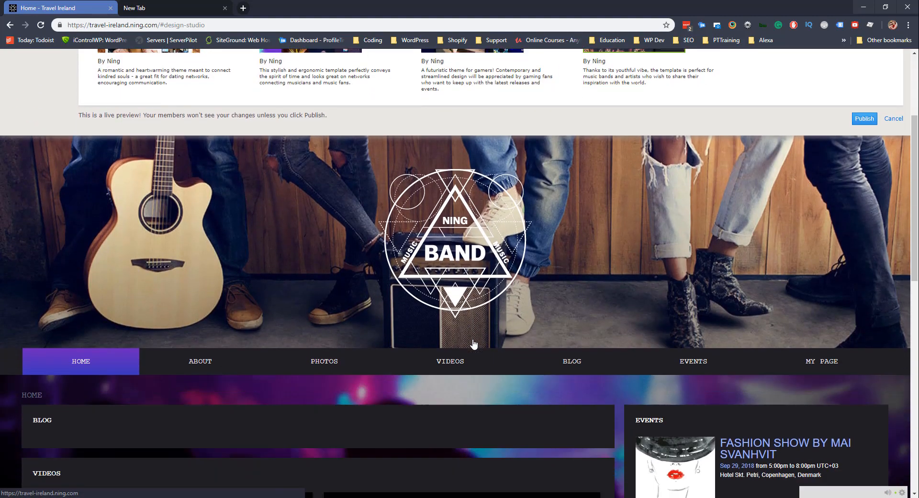
scroll(479, 337, down, 3)
scroll(531, 341, up, 5)
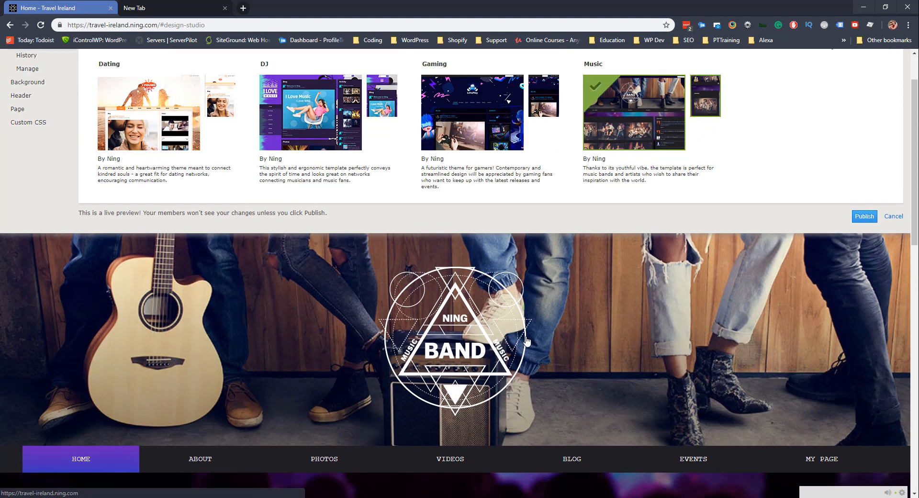
scroll(526, 340, up, 2)
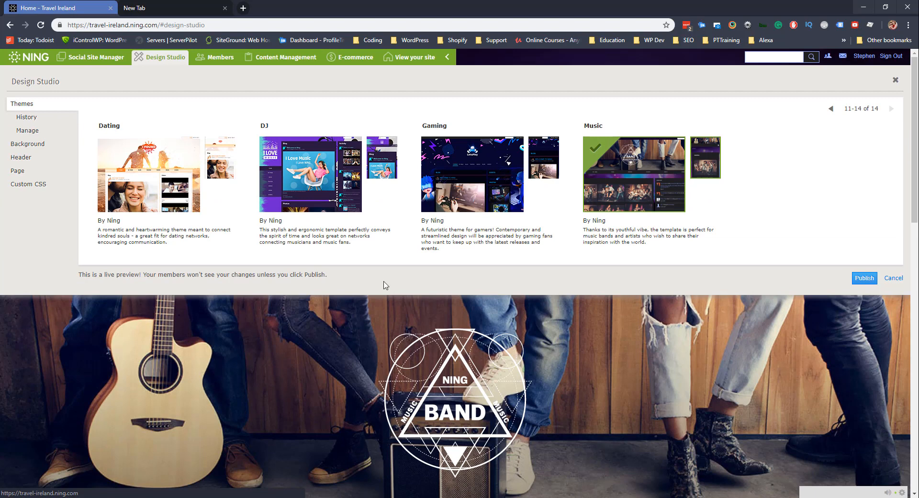
Preview the purple DJ theme, then return to the previous page of themes.
click(322, 180)
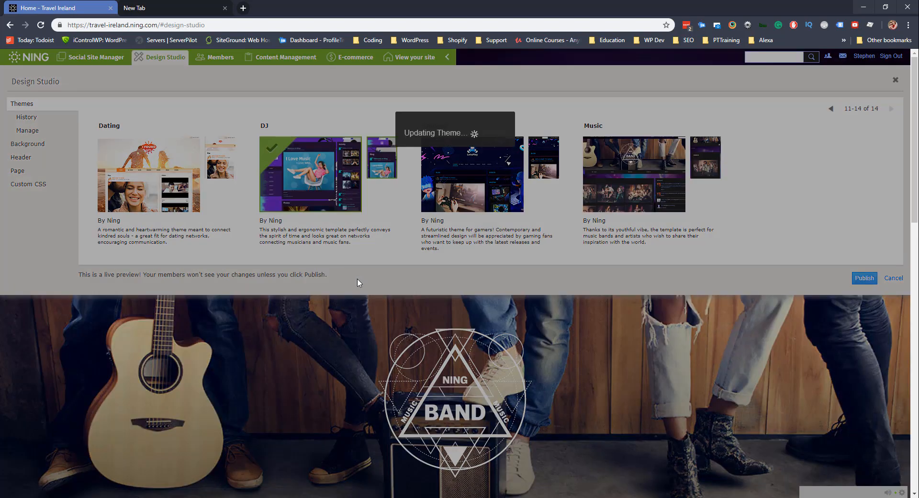
scroll(372, 312, down, 6)
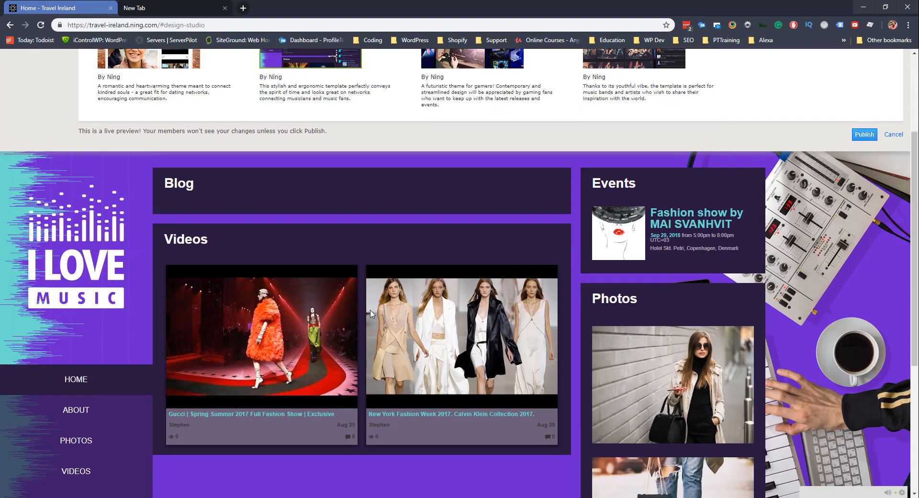
scroll(371, 314, down, 2)
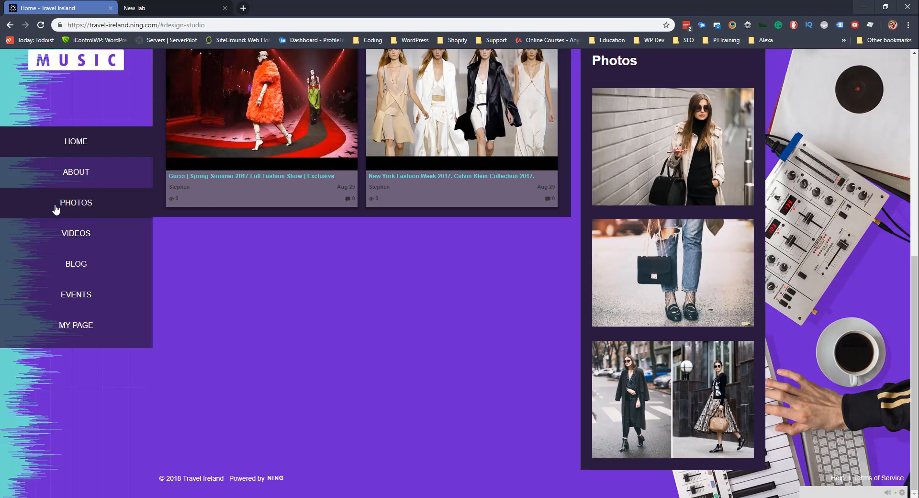
scroll(293, 254, up, 10)
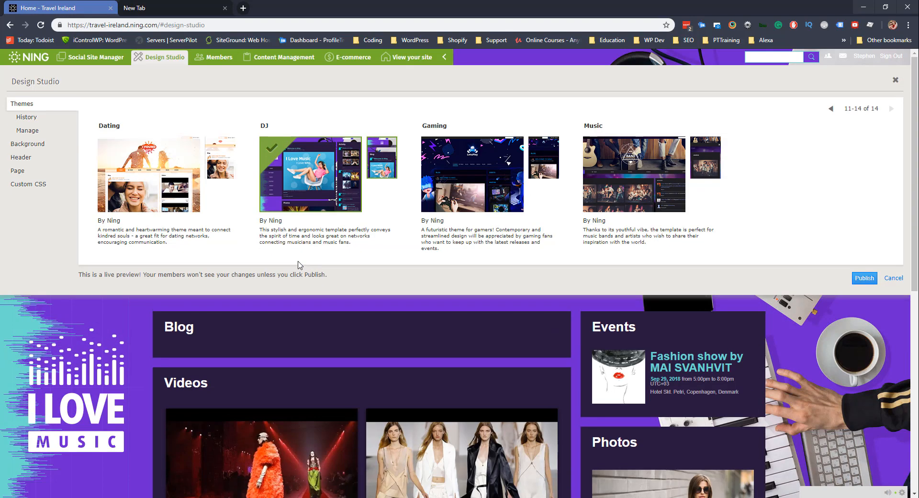
click(831, 110)
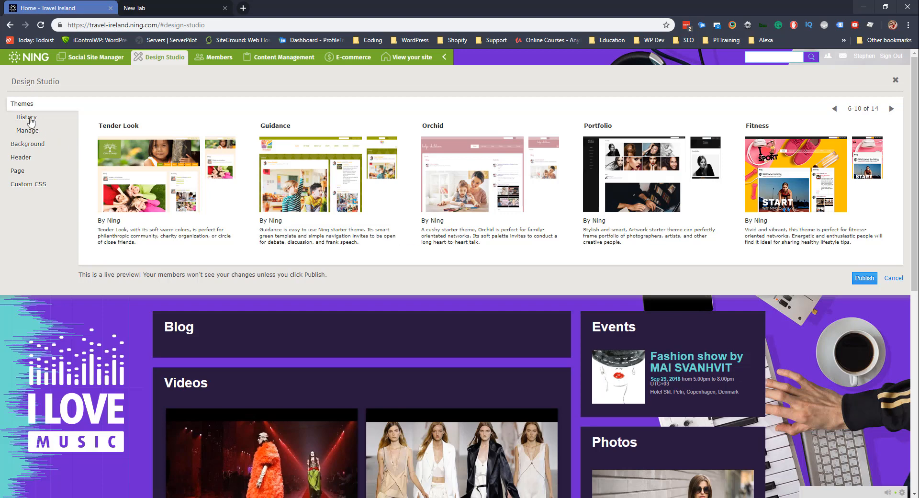
Restore the first saved Portfolio design from theme history and open Header style settings.
click(29, 119)
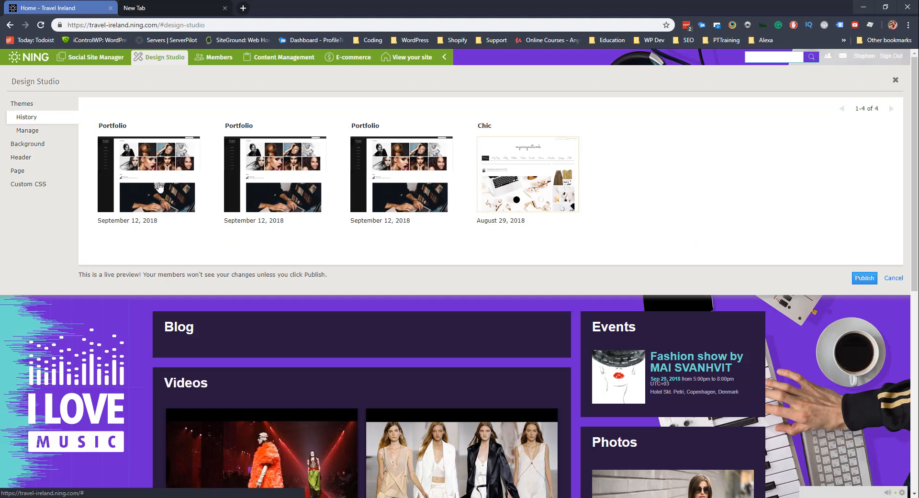
click(372, 173)
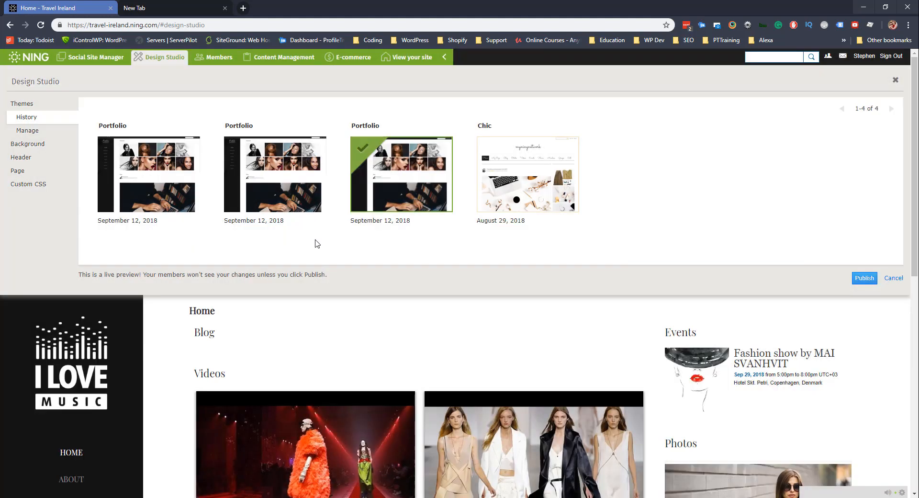
scroll(290, 265, down, 10)
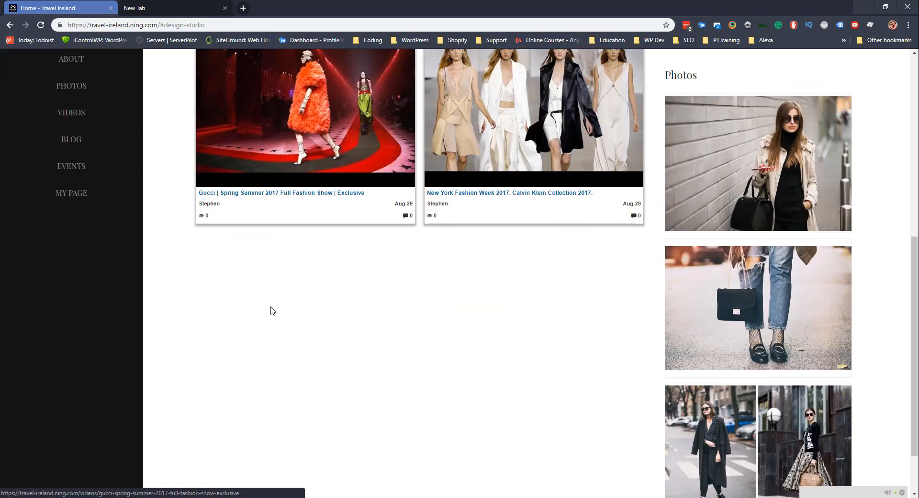
scroll(271, 311, up, 10)
click(277, 187)
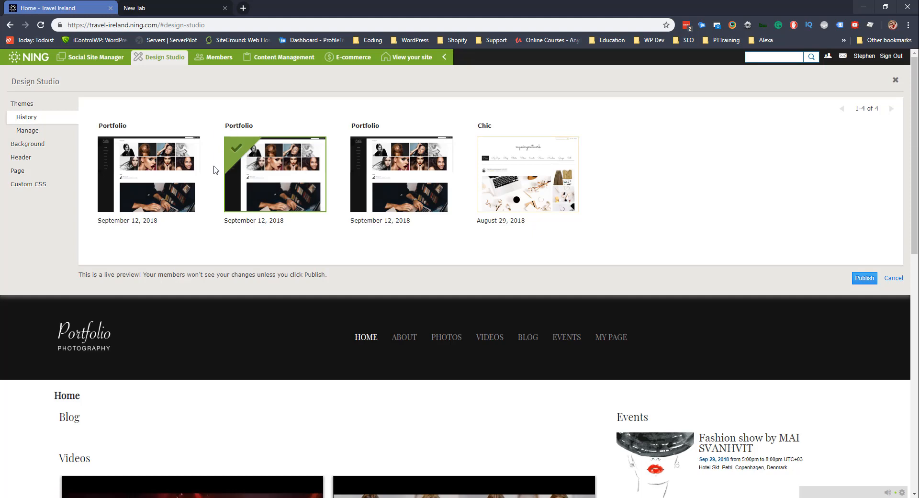
click(157, 168)
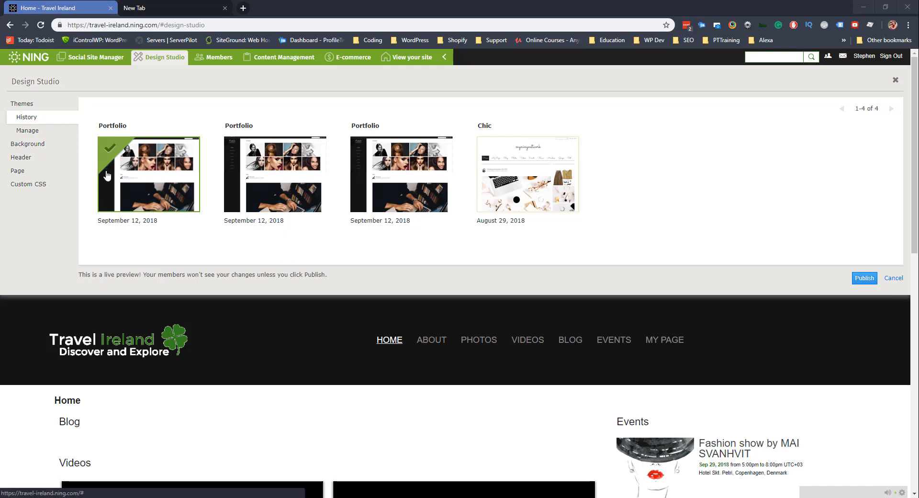
click(29, 159)
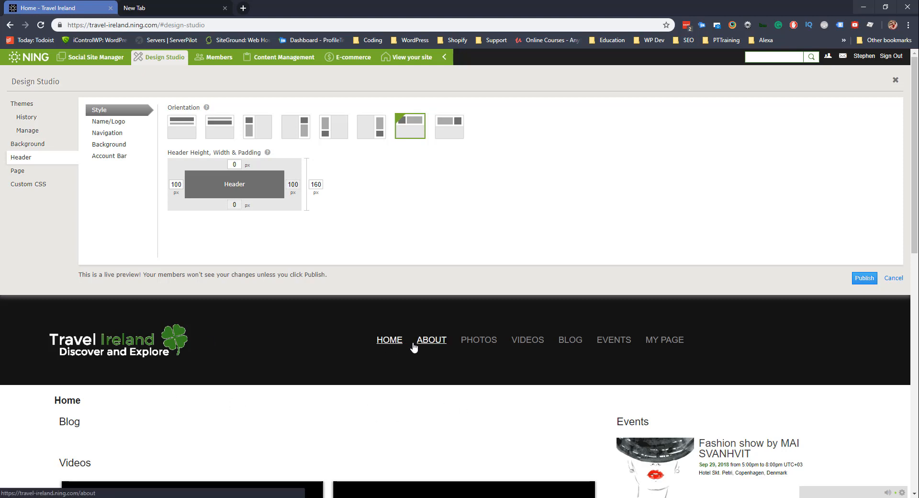
Try centred, stacked and sidebar header layouts, then keep the logo-left horizontal header.
click(33, 158)
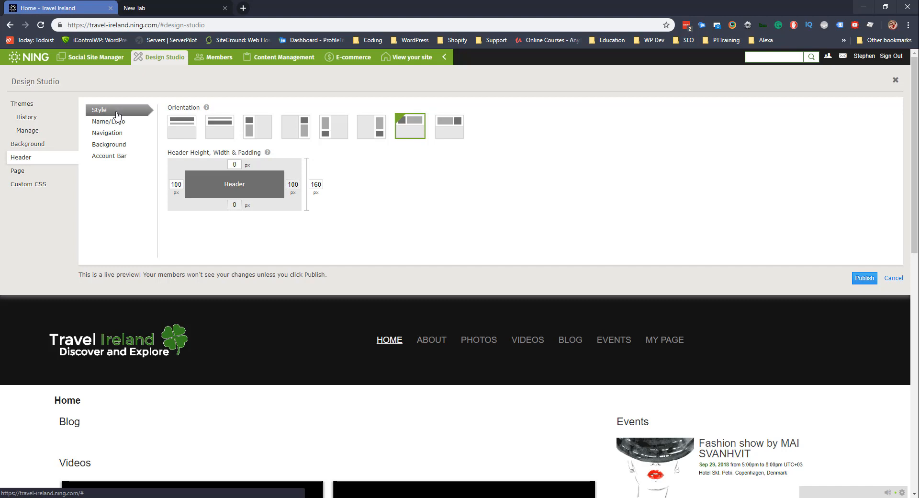
click(184, 126)
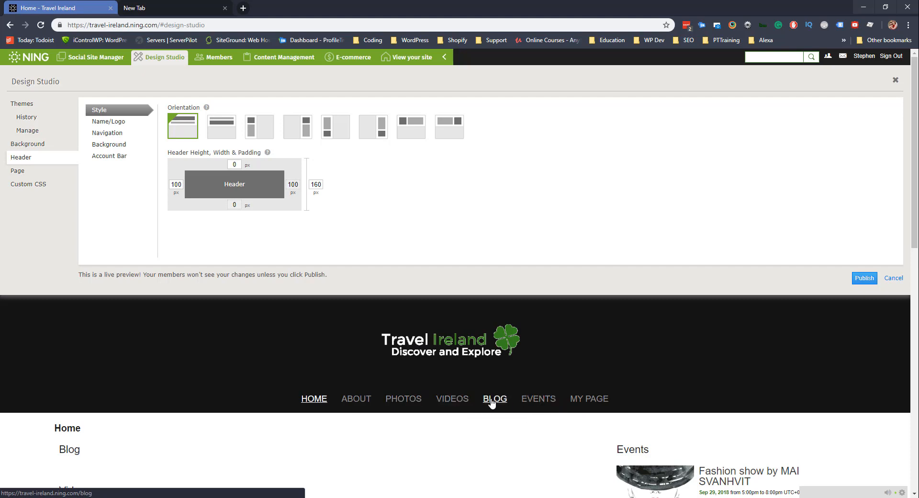
click(235, 133)
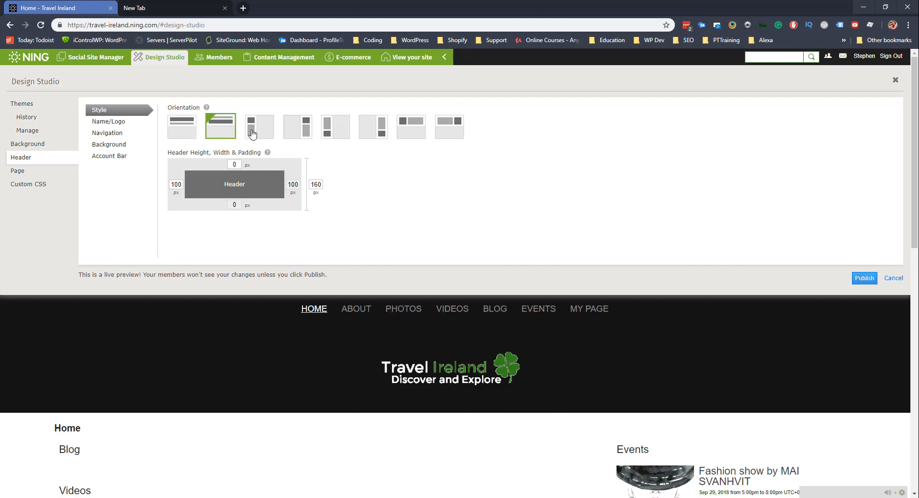
click(258, 133)
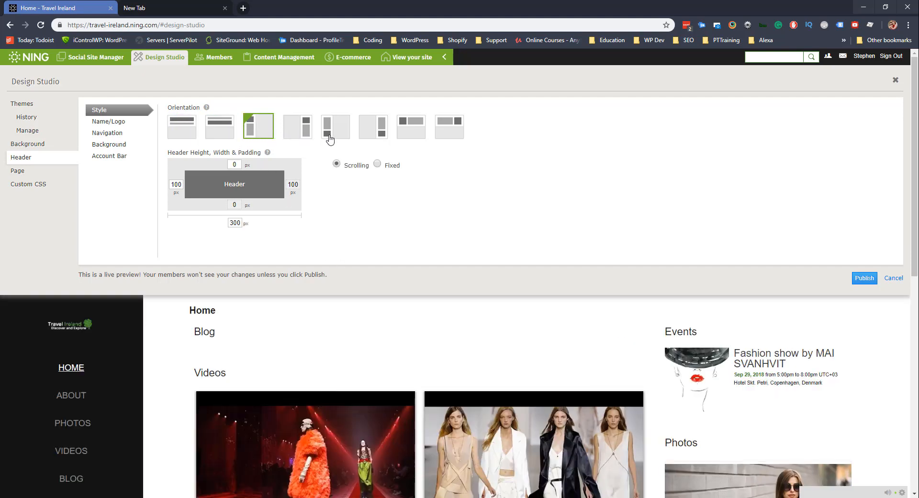
click(376, 132)
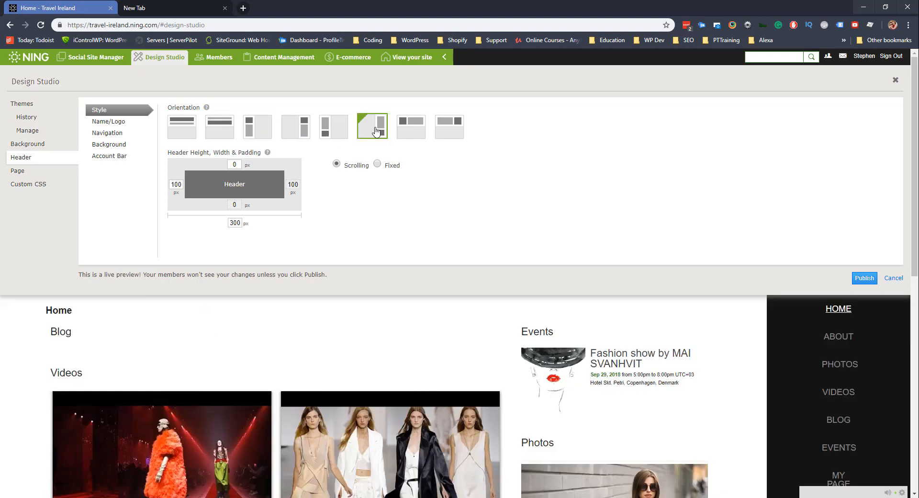
click(420, 137)
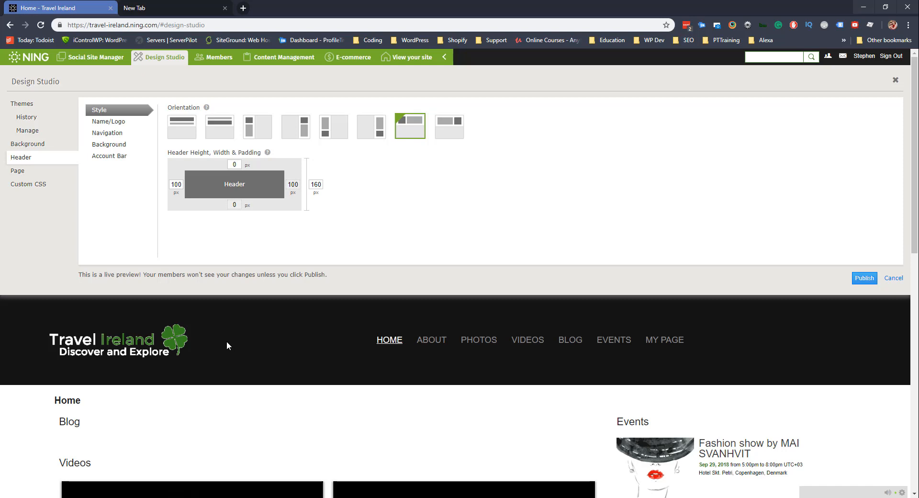
click(125, 121)
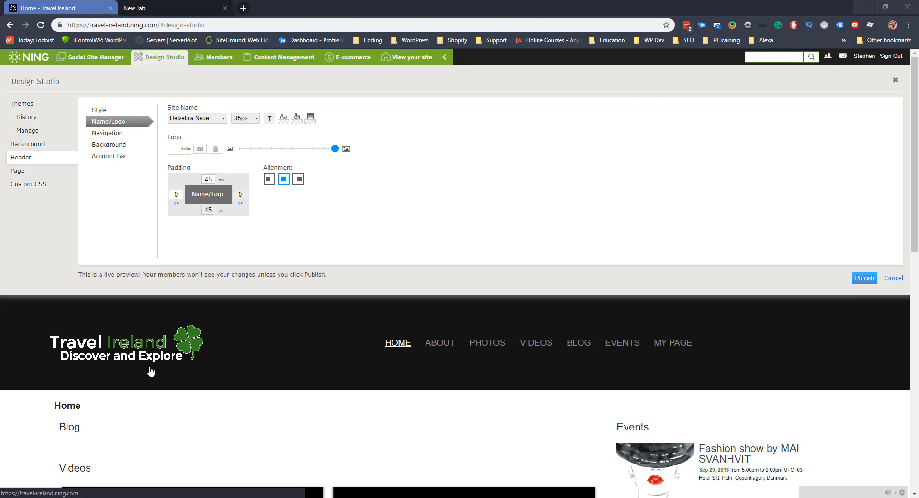
Delete the current header logo and upload Logo_White in its place.
click(216, 150)
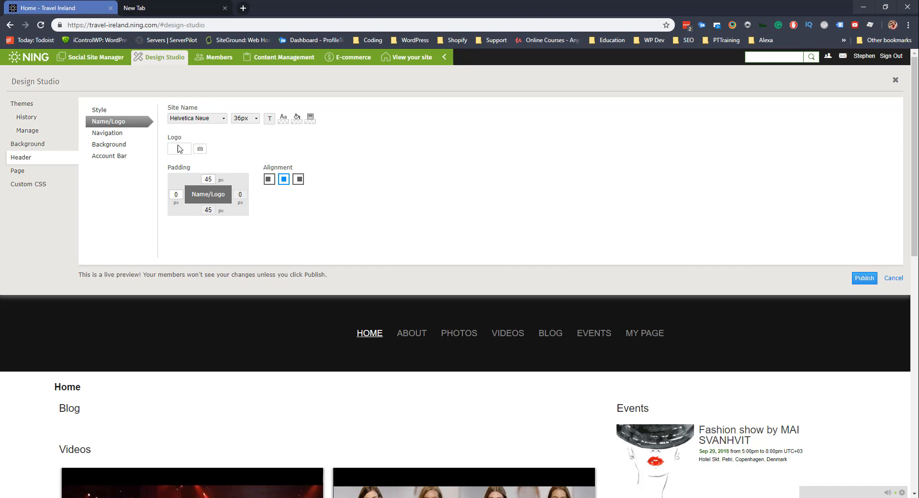
click(200, 149)
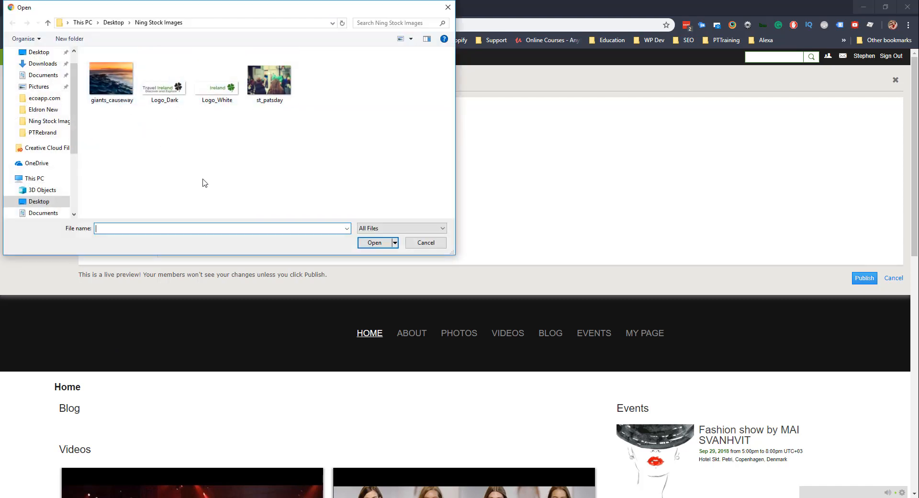
click(216, 89)
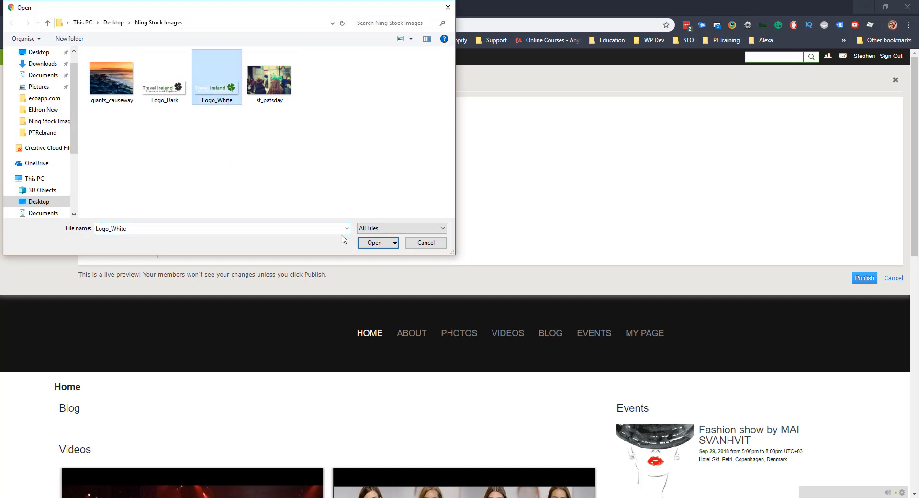
click(374, 242)
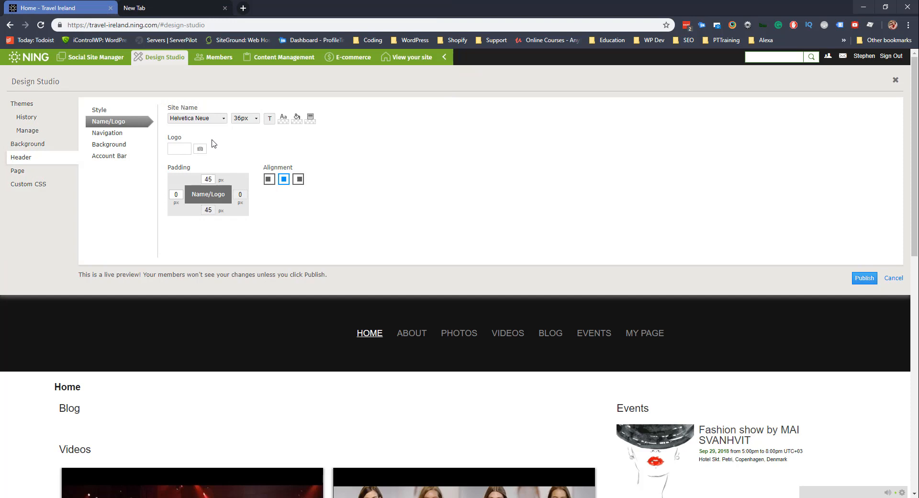
click(200, 149)
double_click(268, 79)
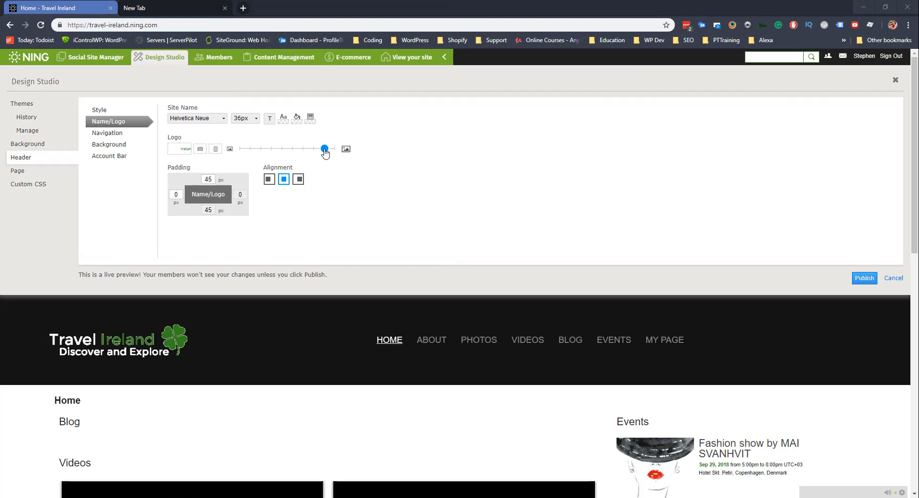
Resize the header logo and try 1 px bottom and 100 px top padding.
mouse_move(324, 150)
mouse_down()
mouse_move(239, 149)
mouse_move(327, 157)
mouse_up()
drag(213, 211, 201, 212)
text(100)
double_click(207, 179)
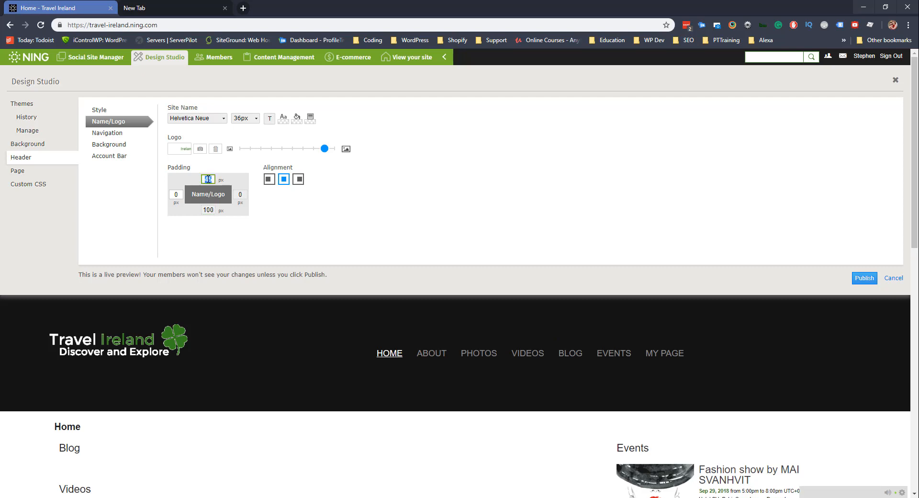
text(100)
click(290, 221)
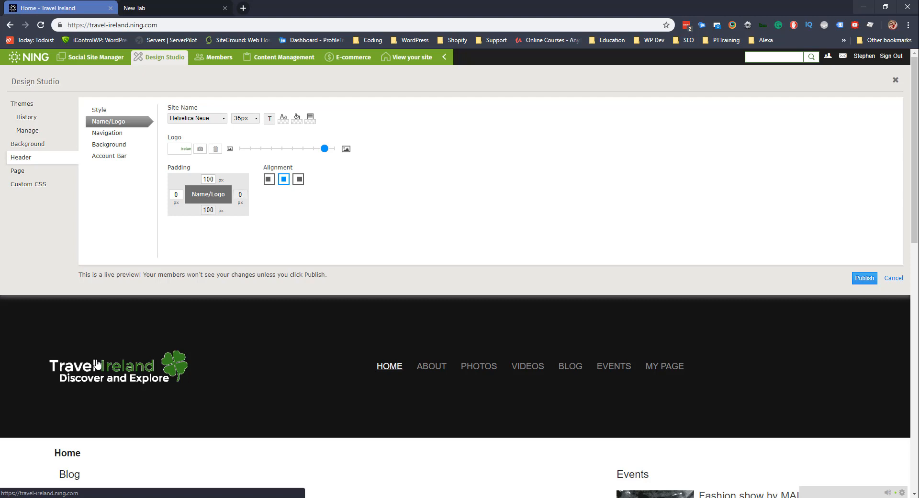
Set top and bottom logo padding back to 45 px and keep the logo centred.
click(209, 210)
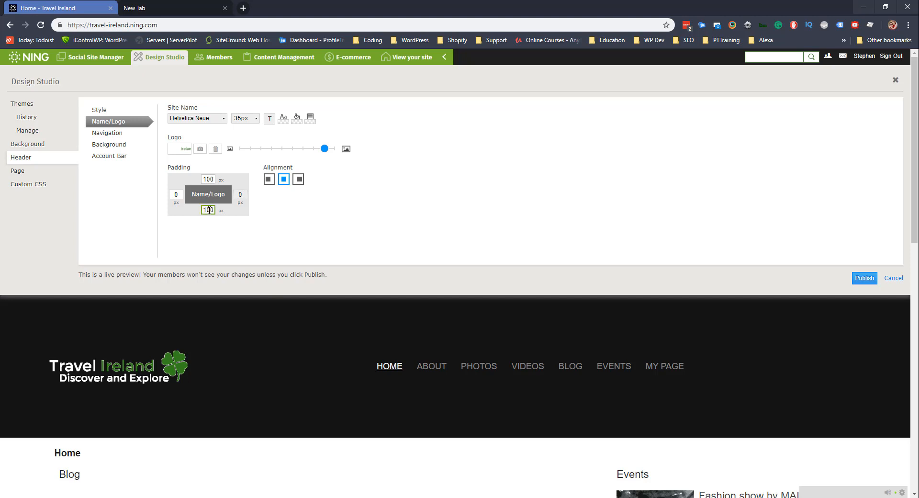
double_click(209, 209)
text(45)
double_click(205, 179)
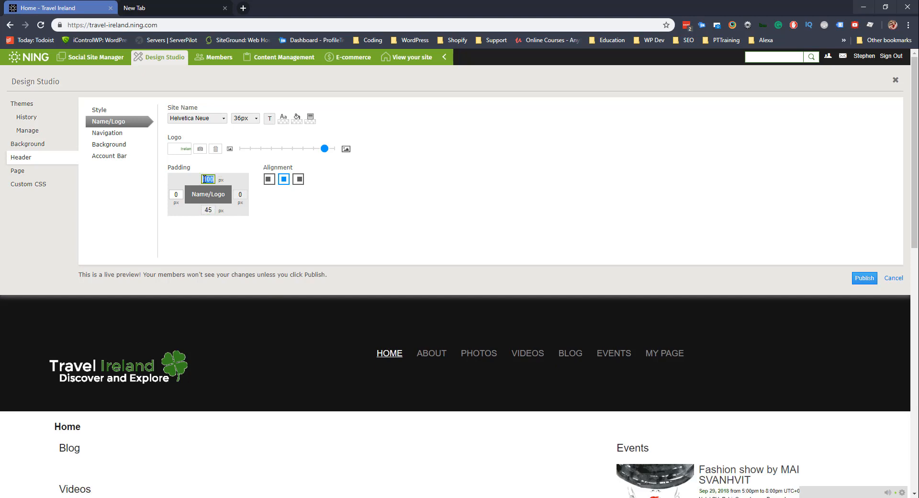
text(45)
click(311, 222)
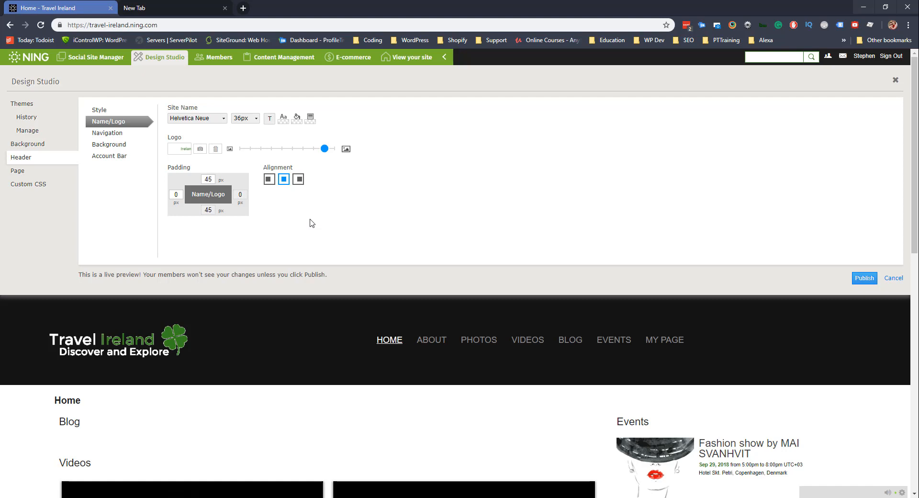
click(299, 180)
click(286, 181)
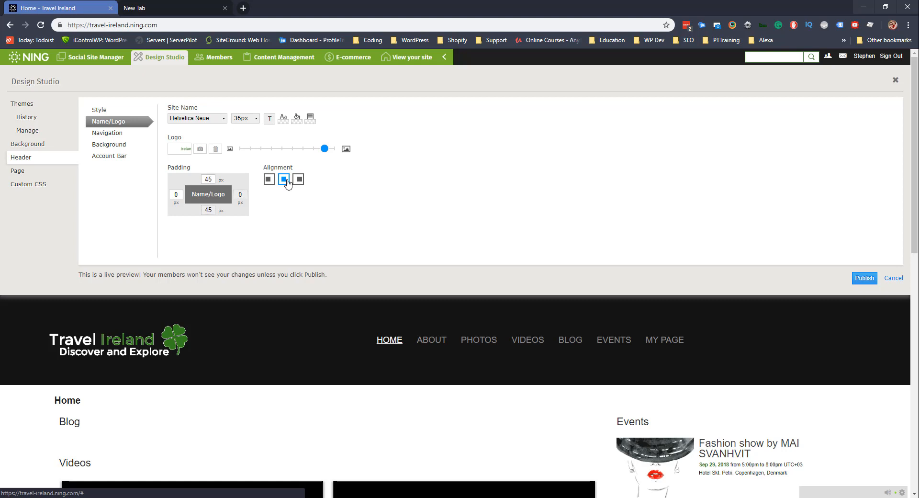
click(91, 134)
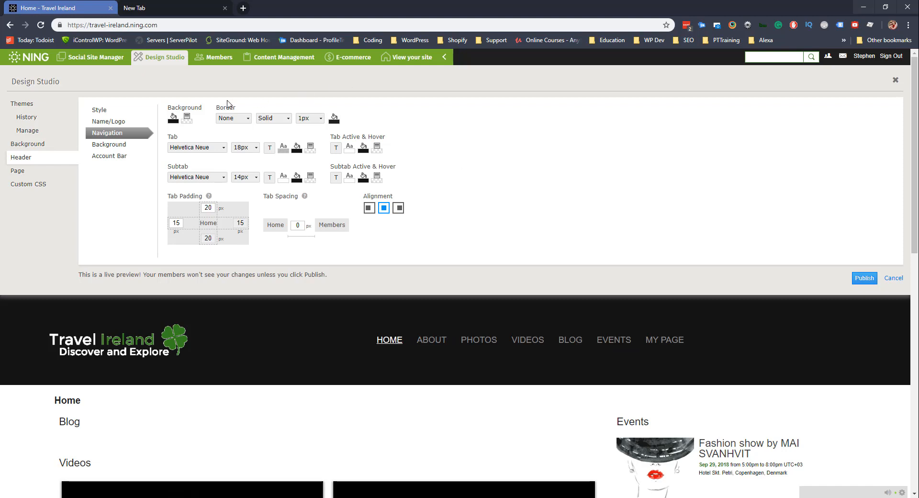
click(172, 120)
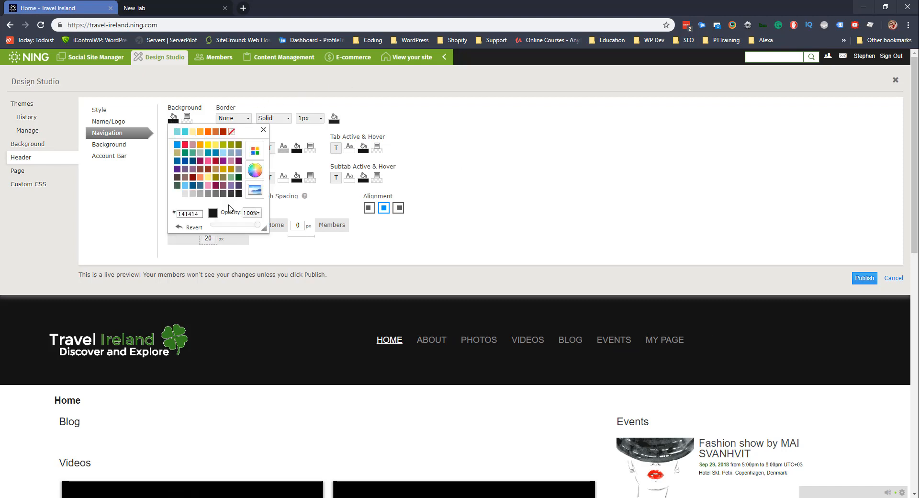
click(186, 145)
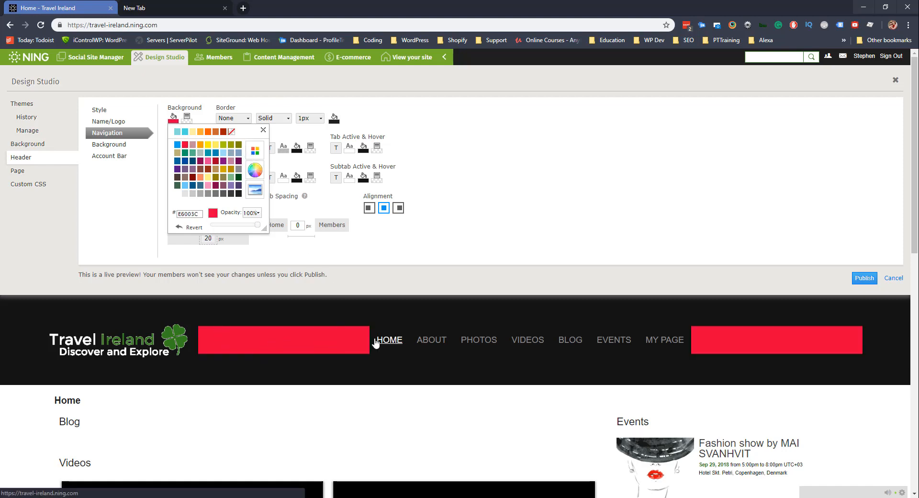
click(461, 244)
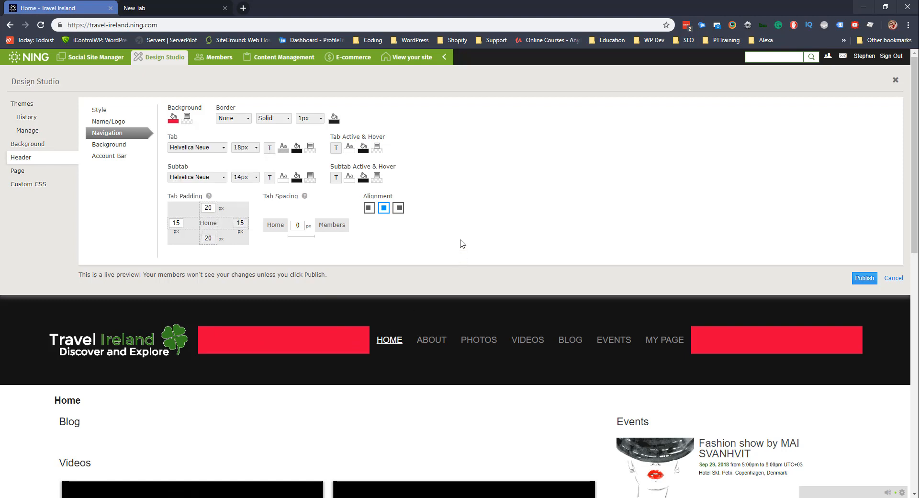
click(310, 147)
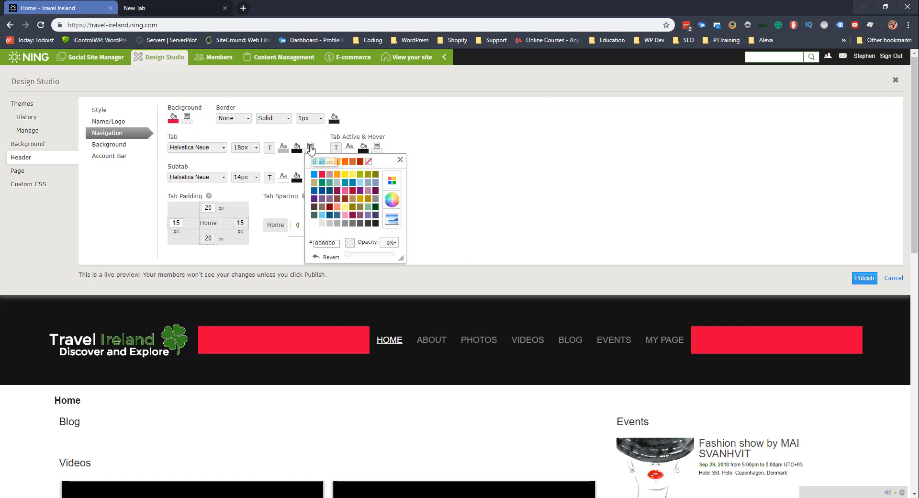
click(352, 162)
click(507, 168)
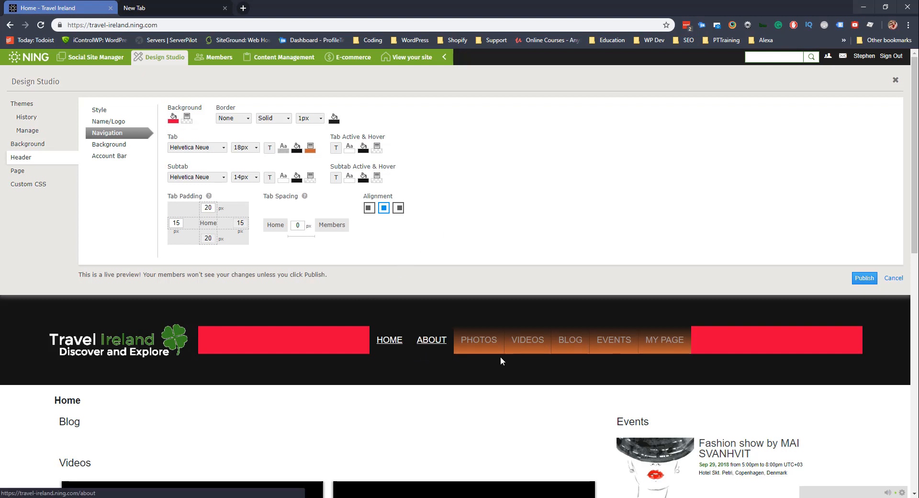
click(309, 148)
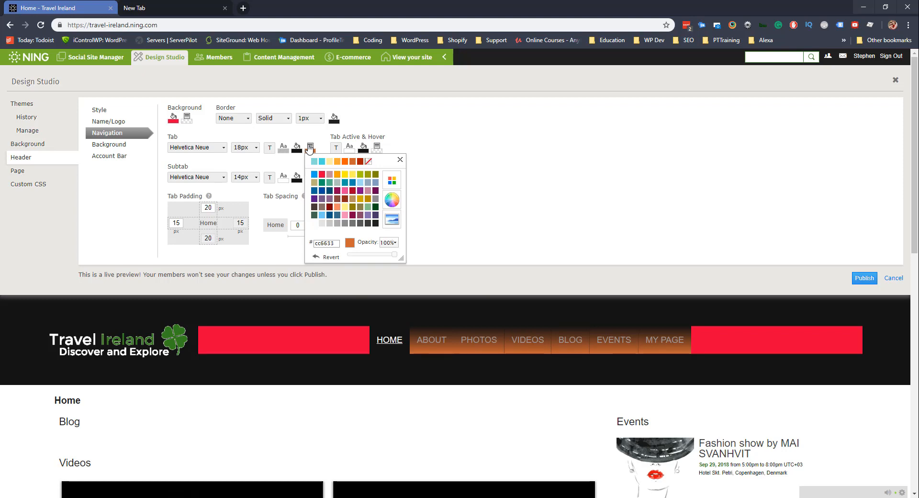
click(325, 257)
click(146, 98)
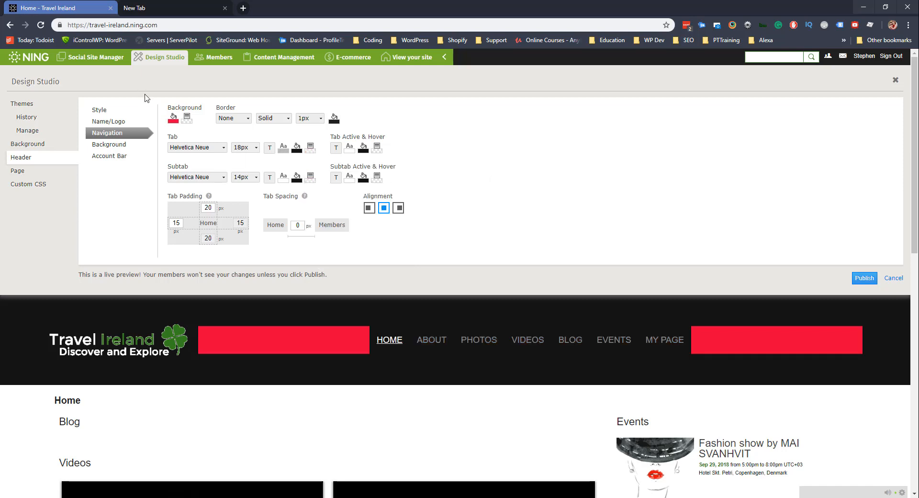
click(173, 118)
click(181, 227)
click(410, 176)
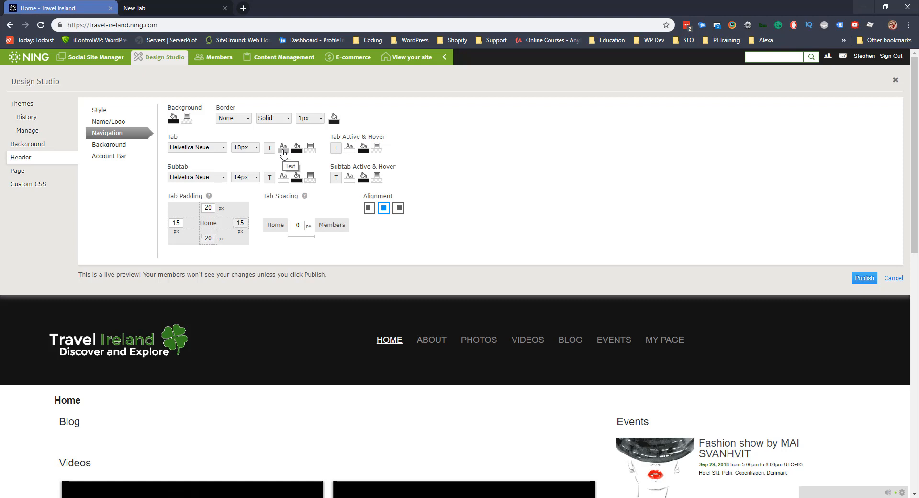
Try Arial Black as the tab font, then return it to Helvetica Neue.
click(206, 148)
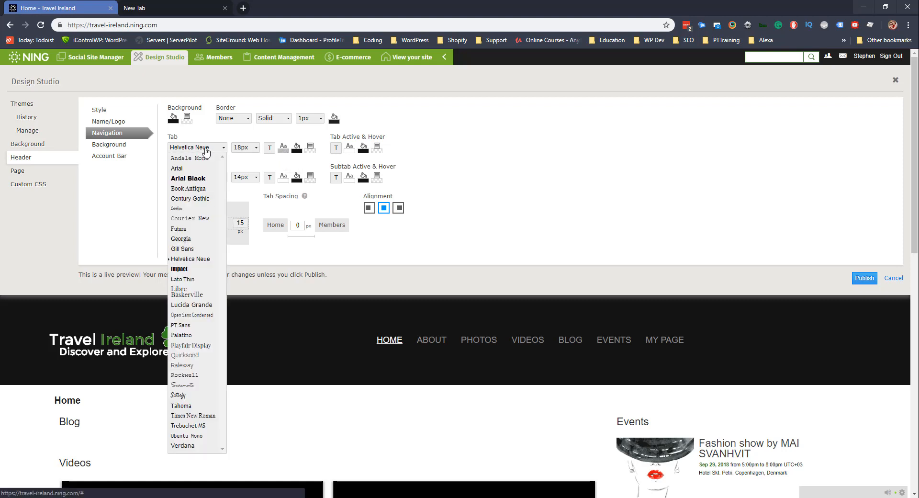
scroll(190, 378, down, 3)
scroll(191, 373, up, 3)
click(188, 178)
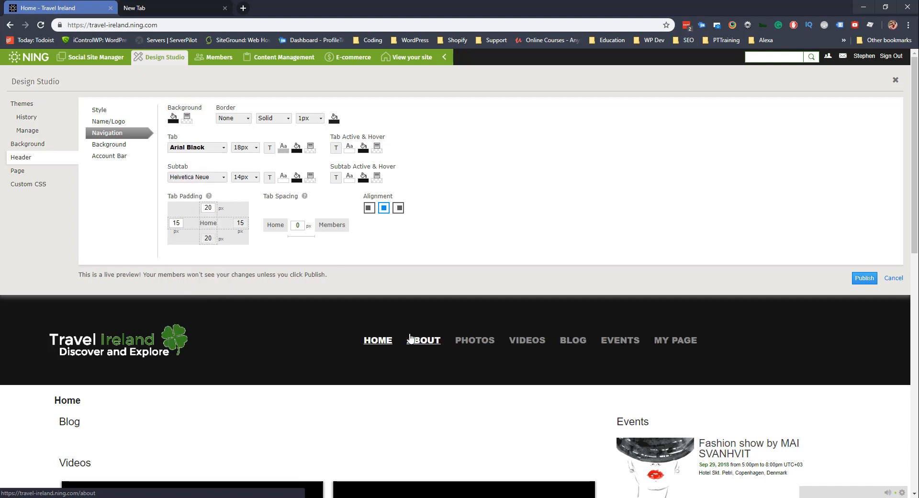
click(206, 148)
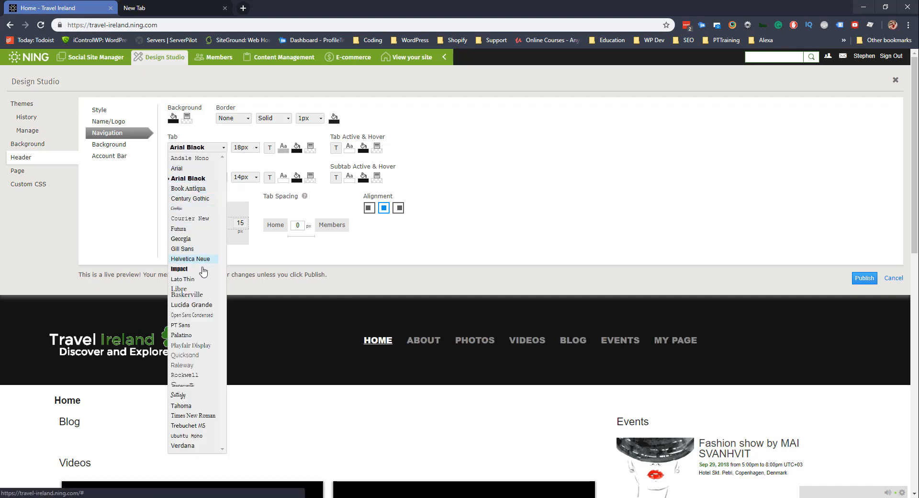
click(190, 258)
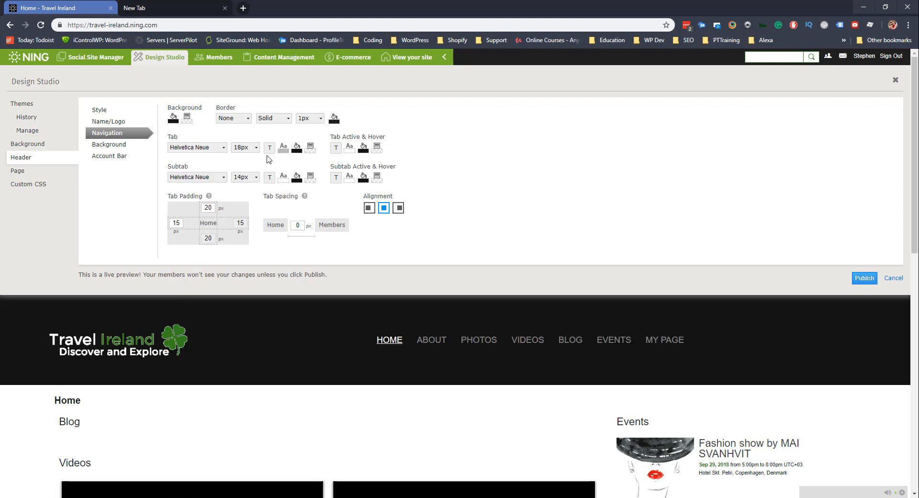
Set the tab text size to 20px after briefly trying 22px.
click(253, 148)
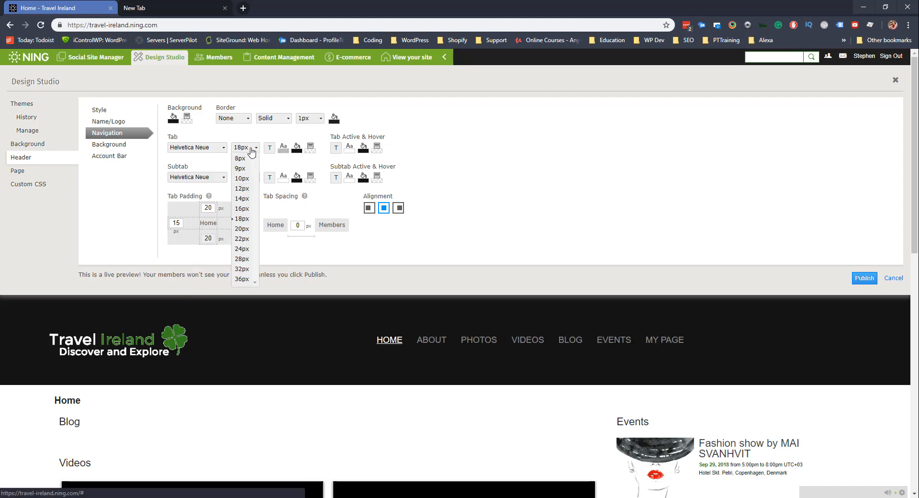
click(241, 239)
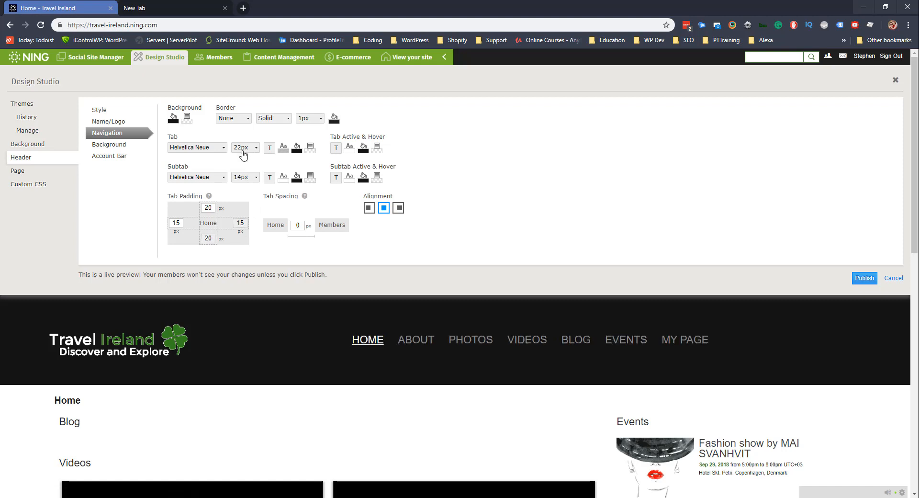
click(243, 152)
click(242, 235)
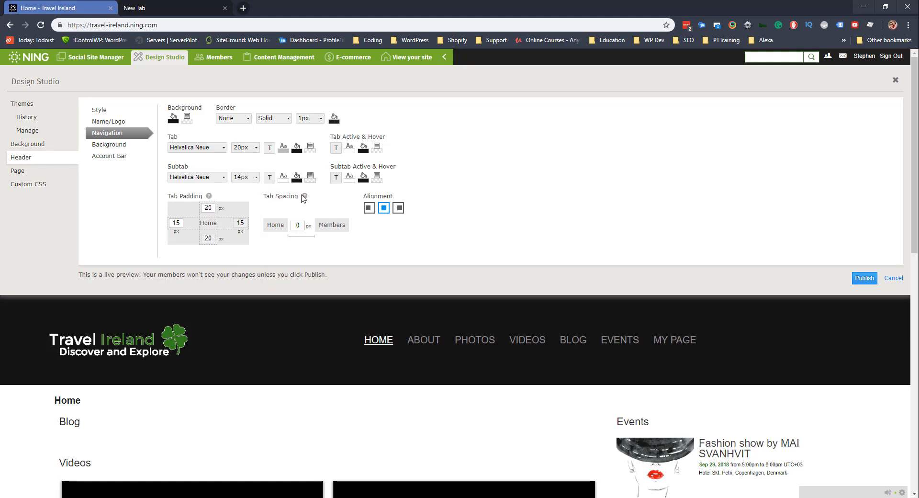
click(284, 150)
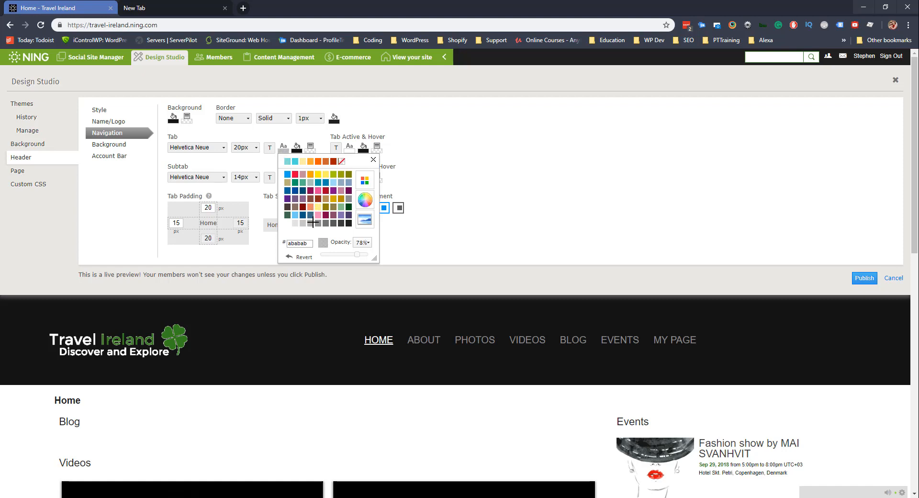
click(296, 176)
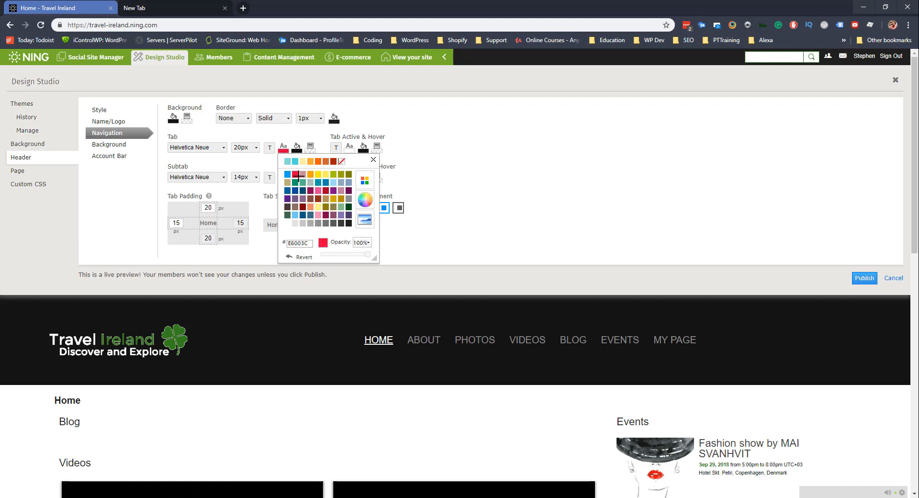
click(298, 139)
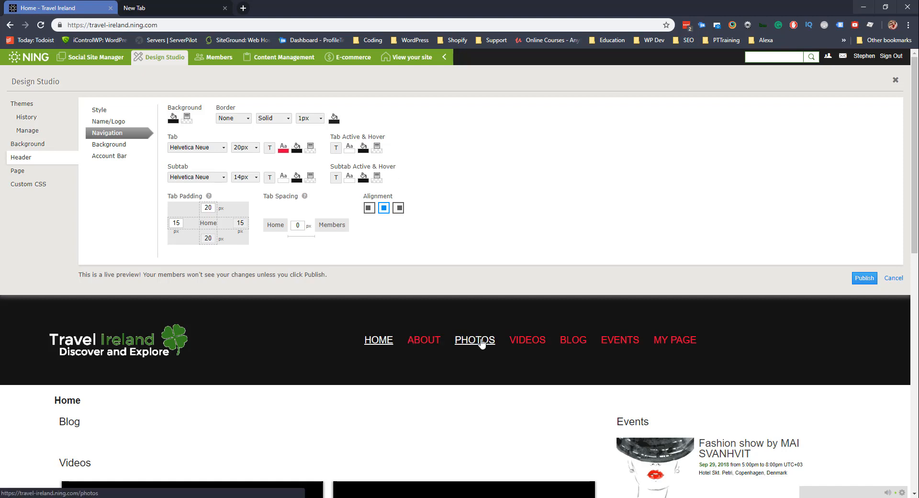
click(284, 149)
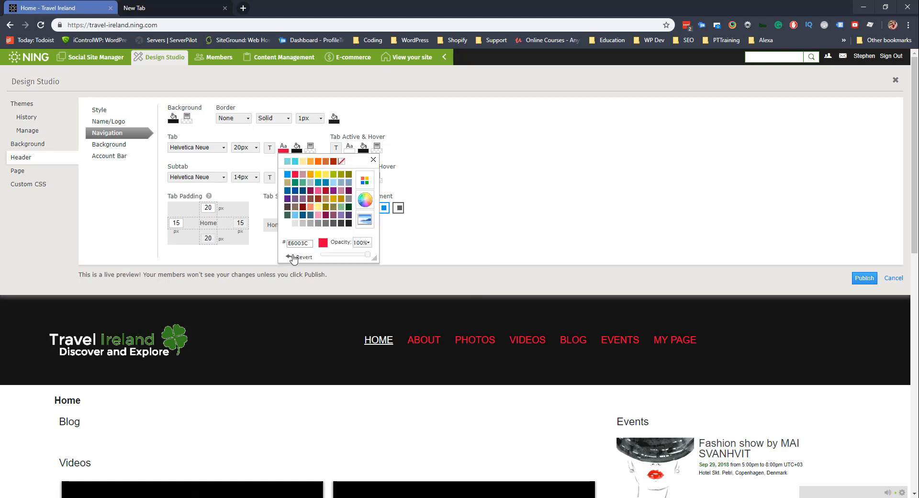
click(419, 169)
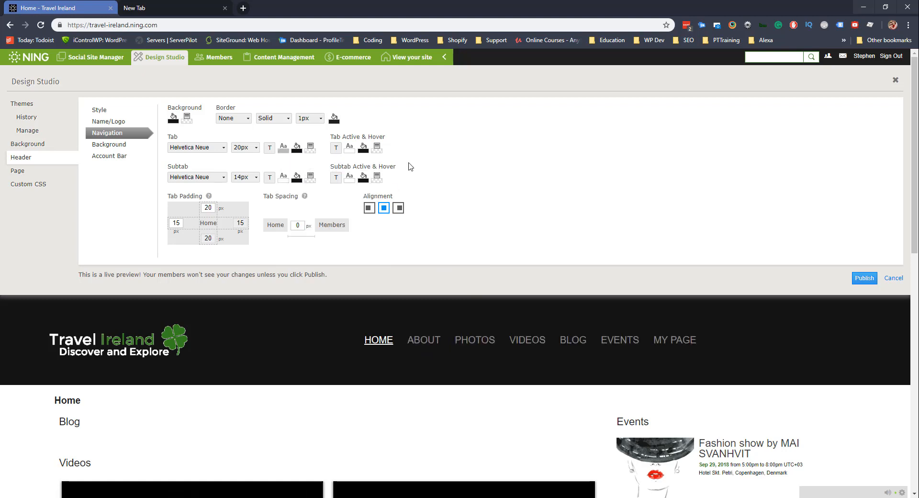
click(311, 148)
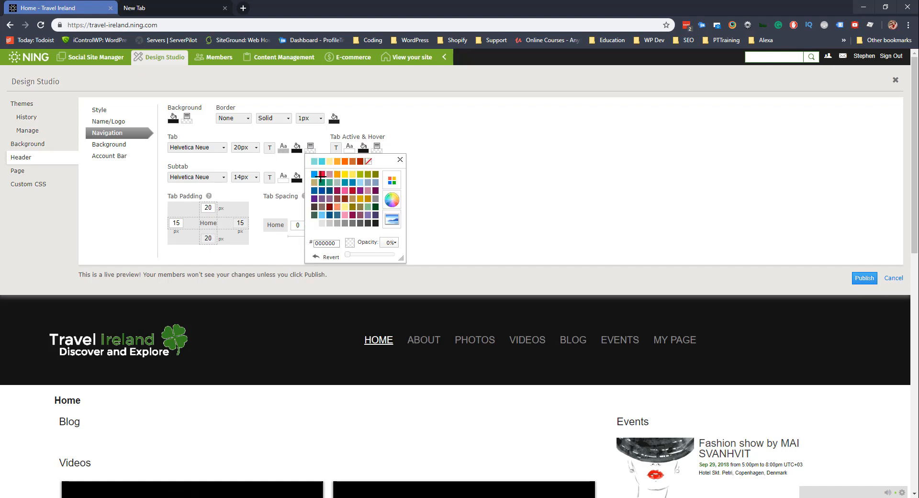
click(321, 175)
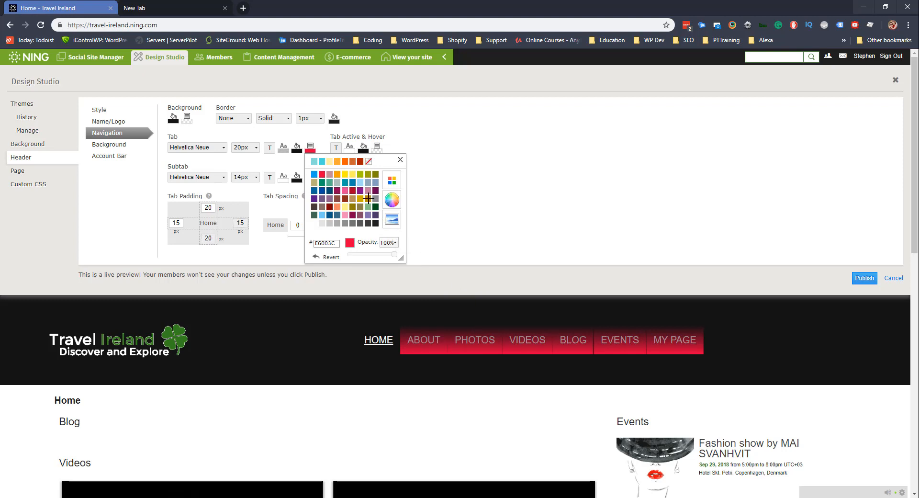
click(337, 222)
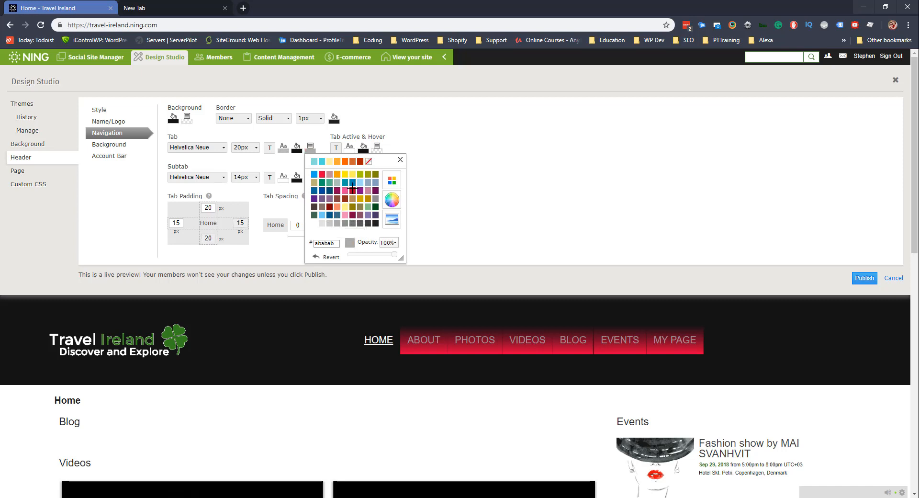
click(315, 257)
click(400, 159)
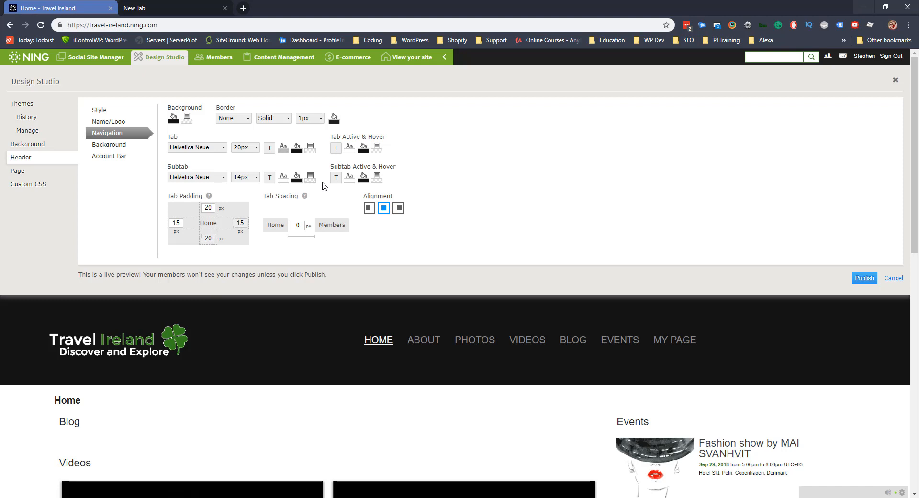
Set the active tab text colour to #35821e green.
click(350, 152)
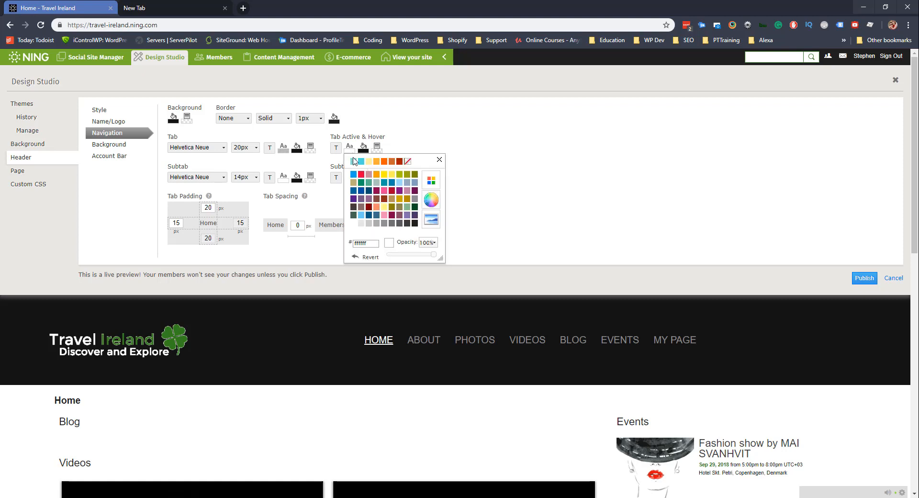
drag(372, 245, 350, 244)
text(35821e)
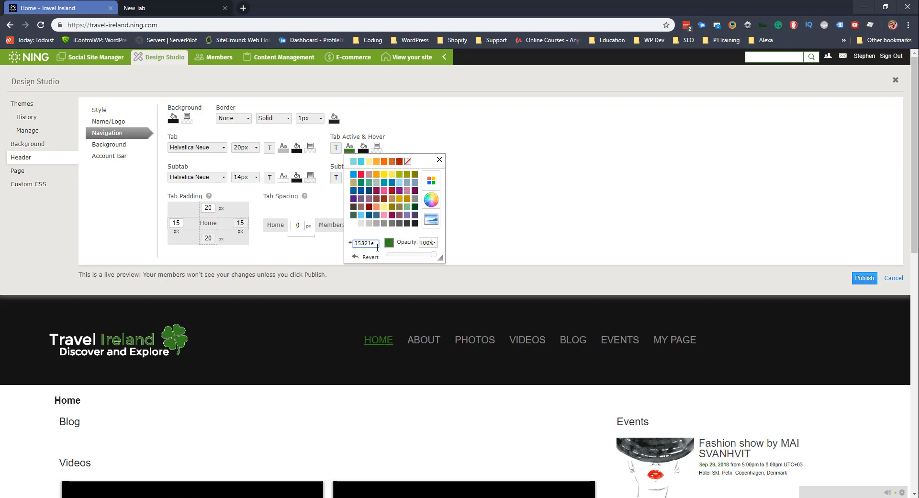
click(439, 159)
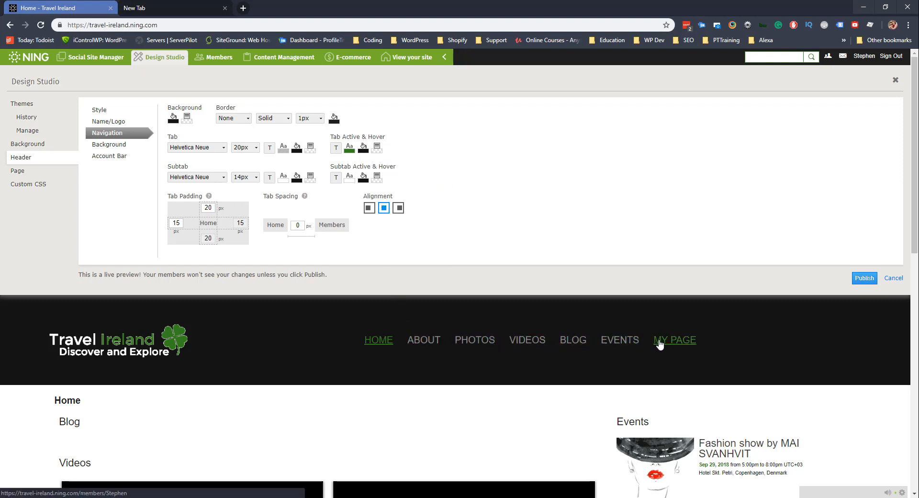
Try a white active tab background, then revert it to black.
click(363, 151)
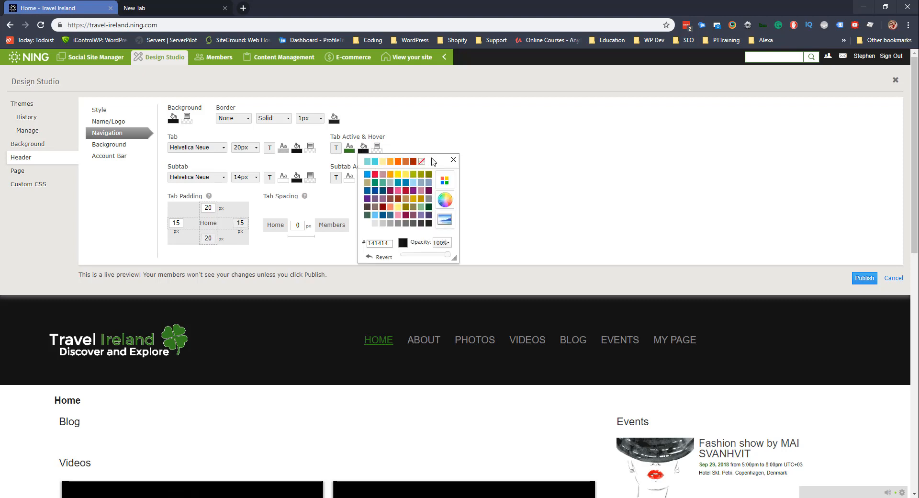
click(367, 222)
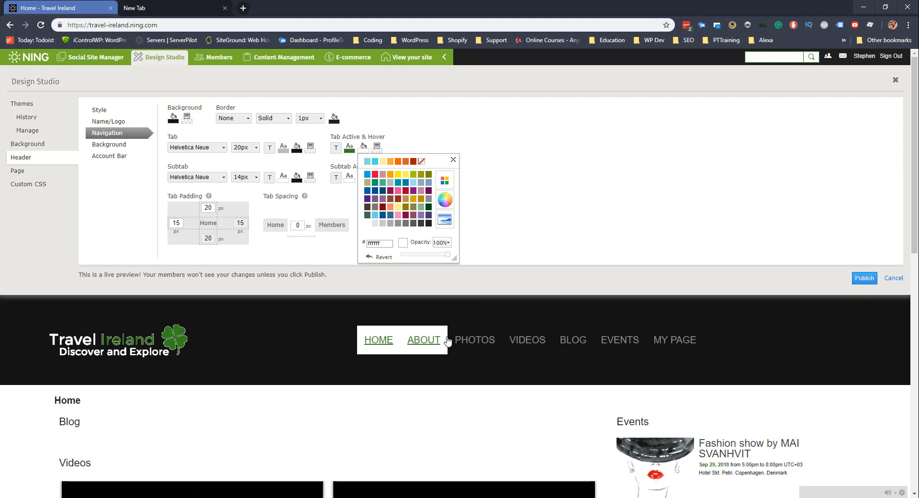
click(347, 152)
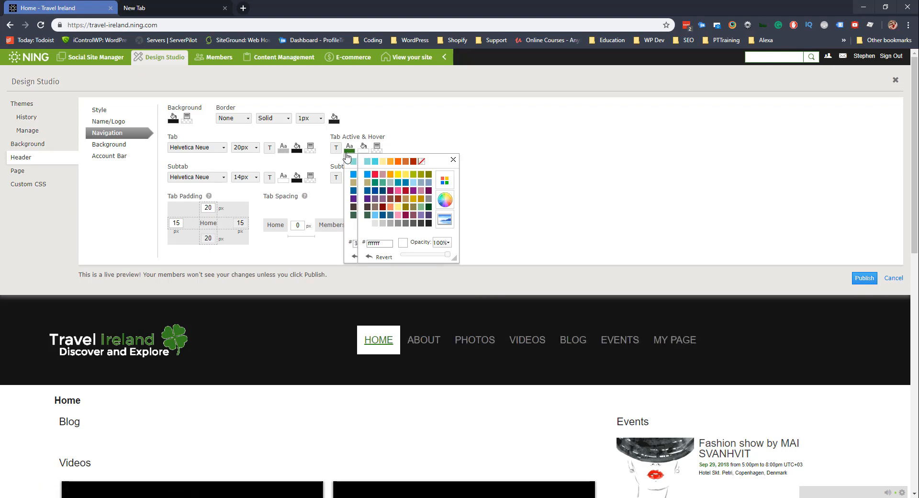
click(377, 257)
click(453, 160)
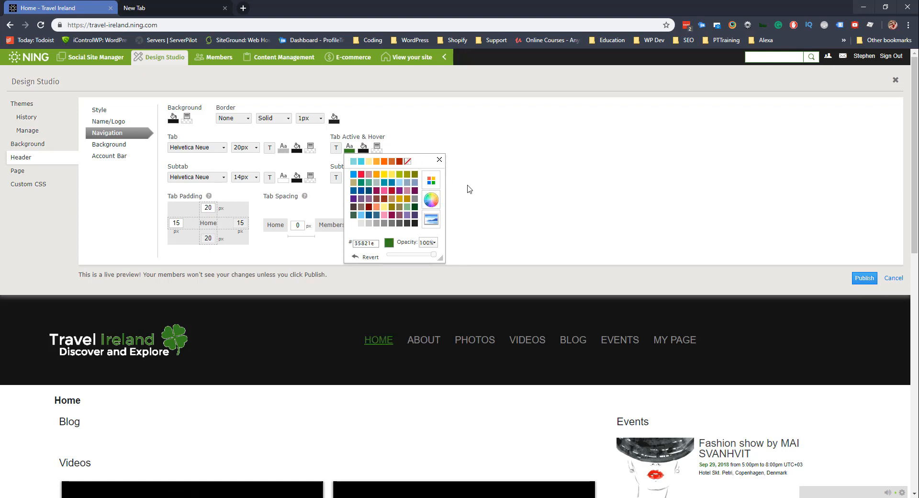
click(482, 168)
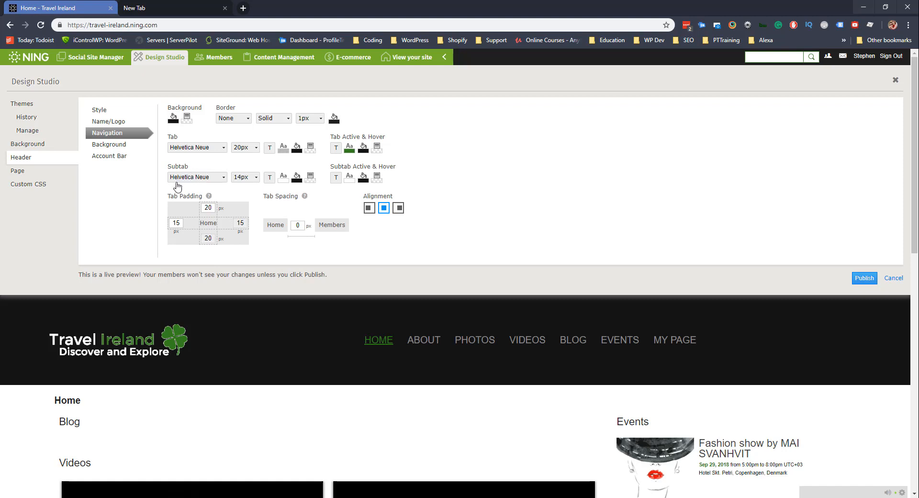
Set the header's full-width background colour to crimson in Header > Background.
click(120, 146)
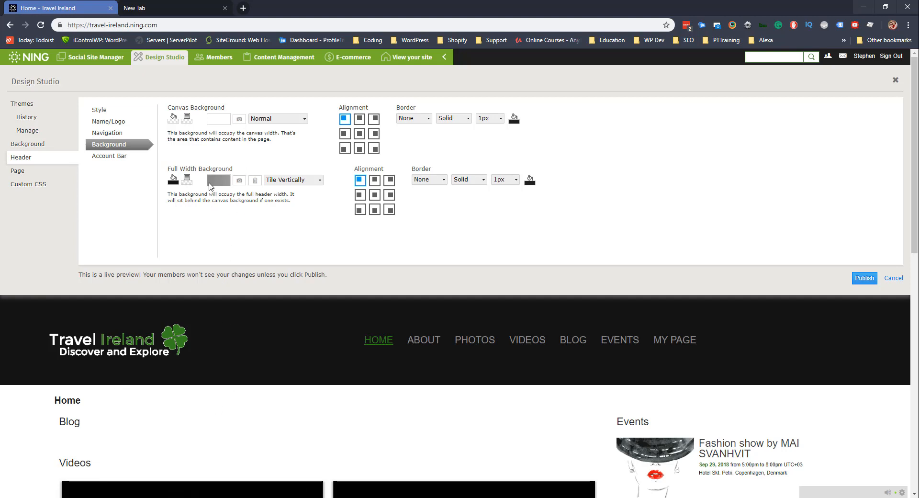
click(173, 182)
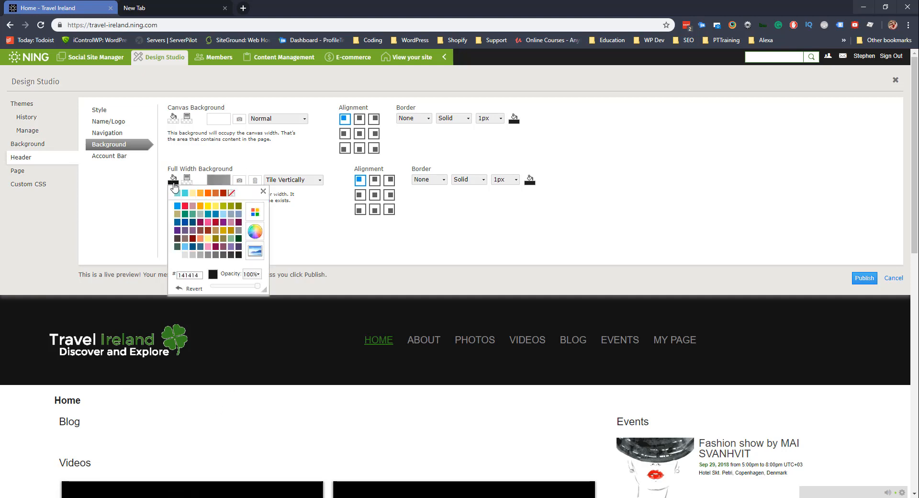
click(185, 205)
click(334, 220)
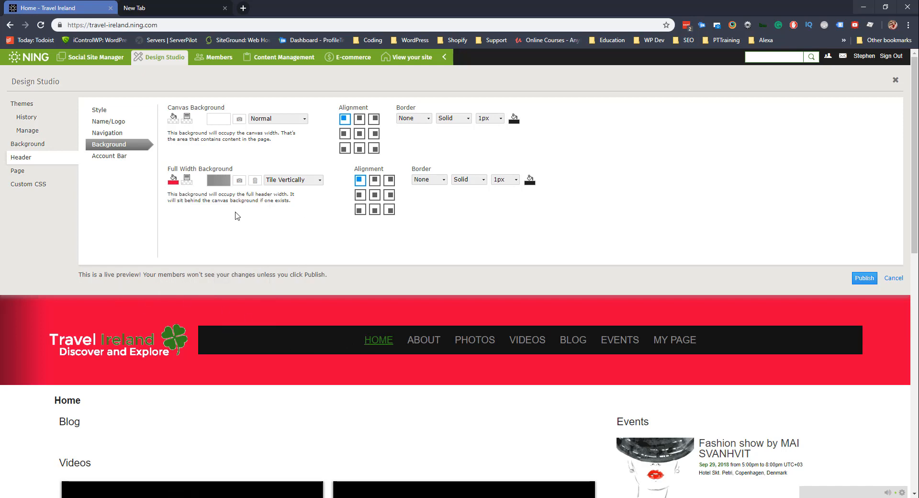
Upload giants_causeway as the full-width header background image, stretched.
click(239, 180)
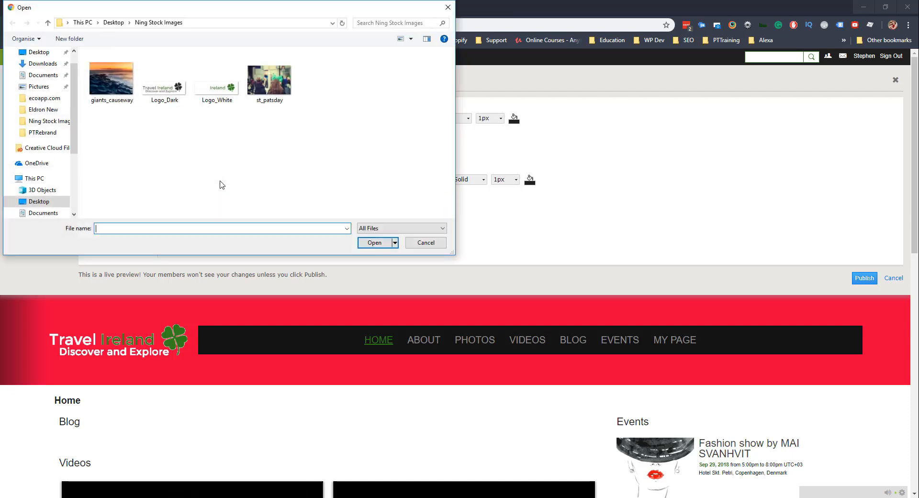
double_click(111, 79)
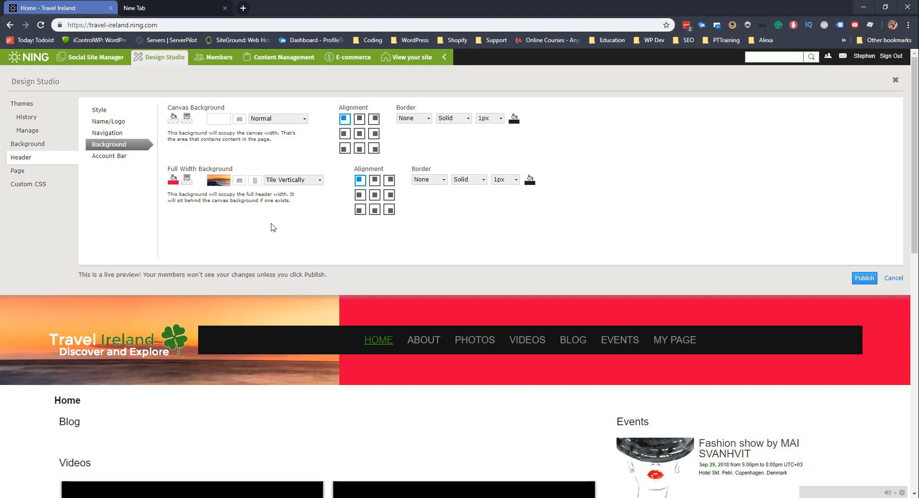
click(294, 180)
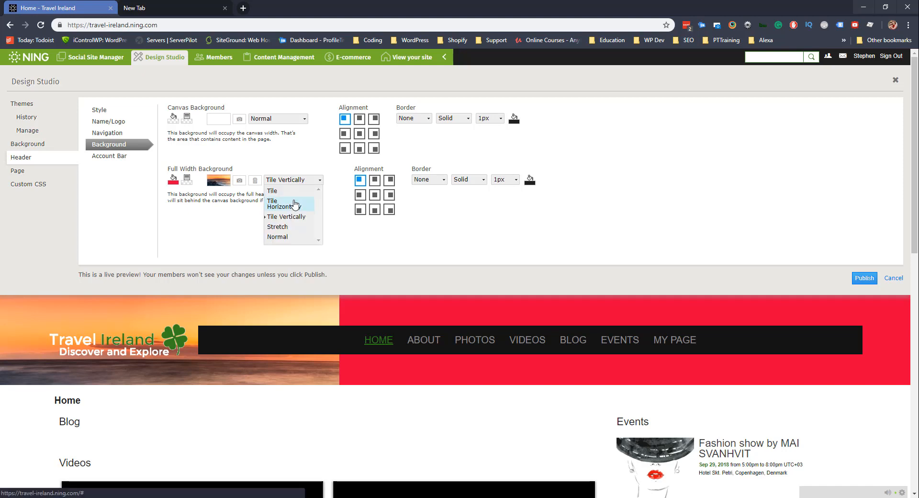
click(289, 227)
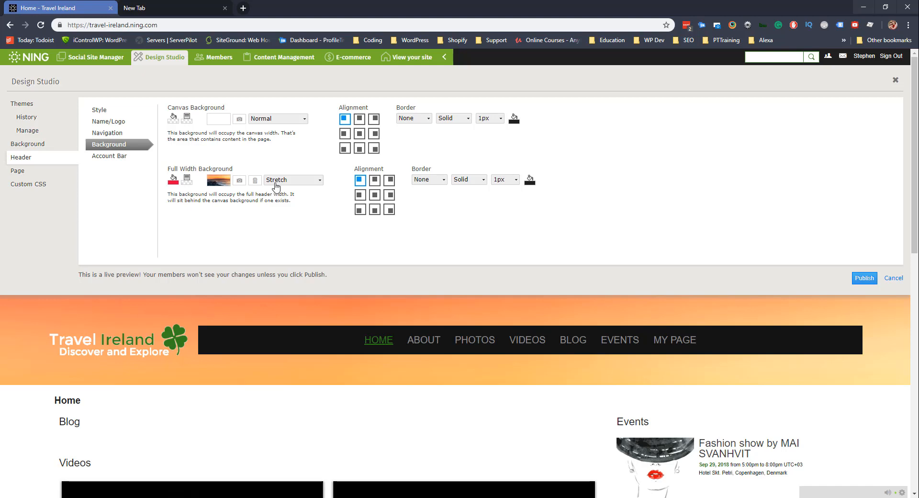
Remove the background image and revert the header colour to dark #141414.
click(254, 181)
click(173, 181)
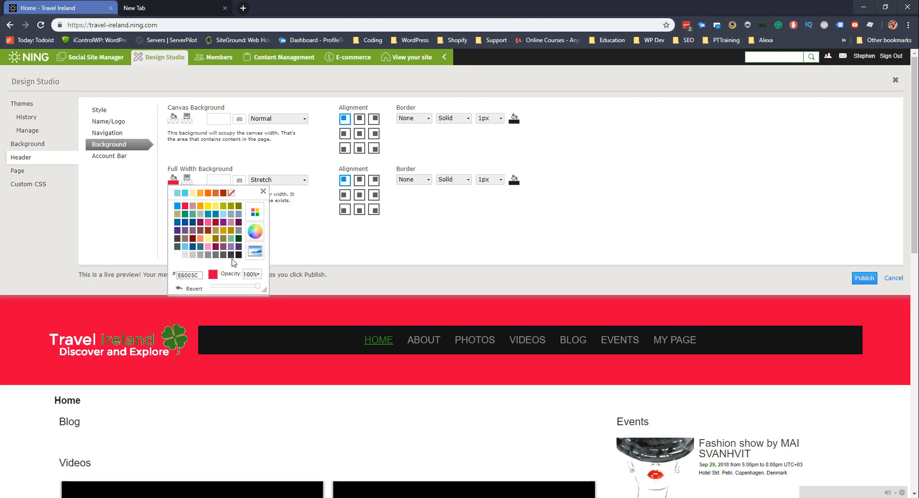
click(188, 289)
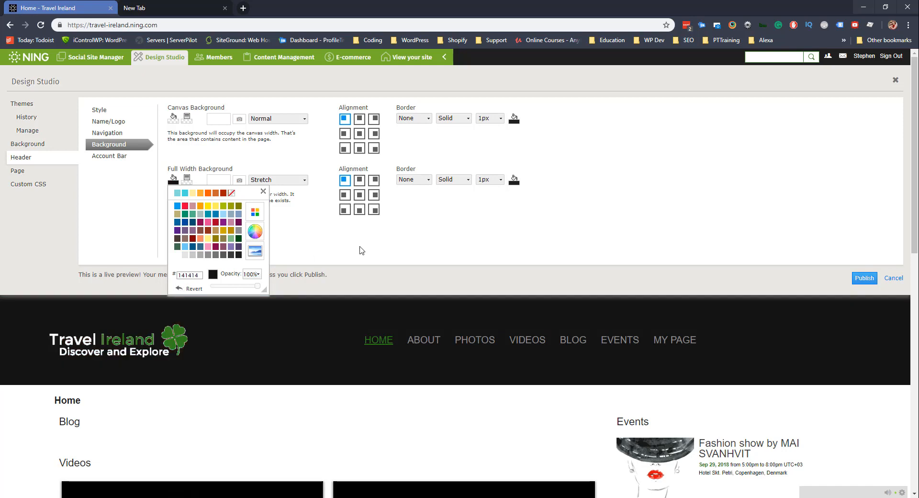
click(431, 240)
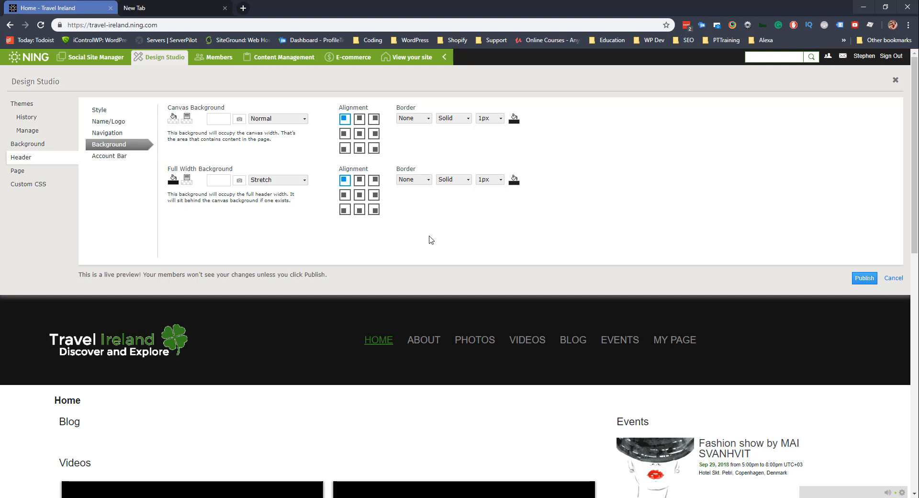
click(114, 157)
Open the Page styling settings in the Design Studio sidebar.
click(24, 172)
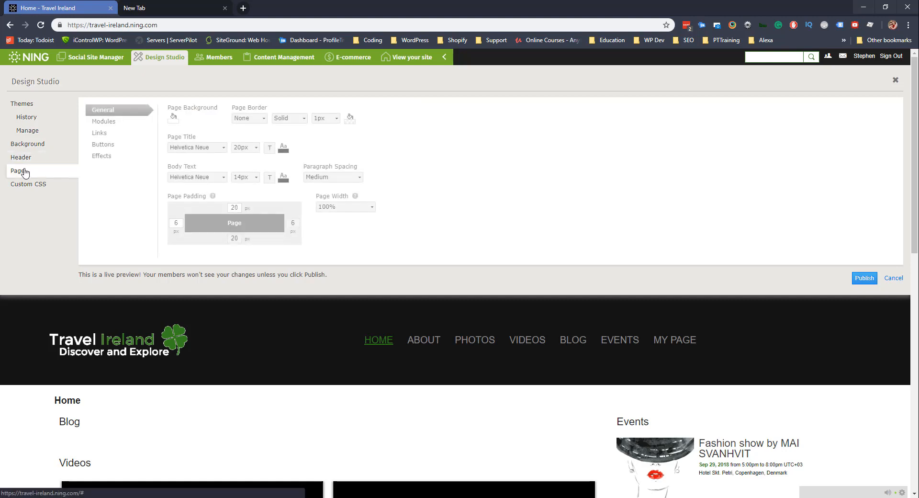
scroll(376, 276, down, 1)
scroll(376, 276, down, 6)
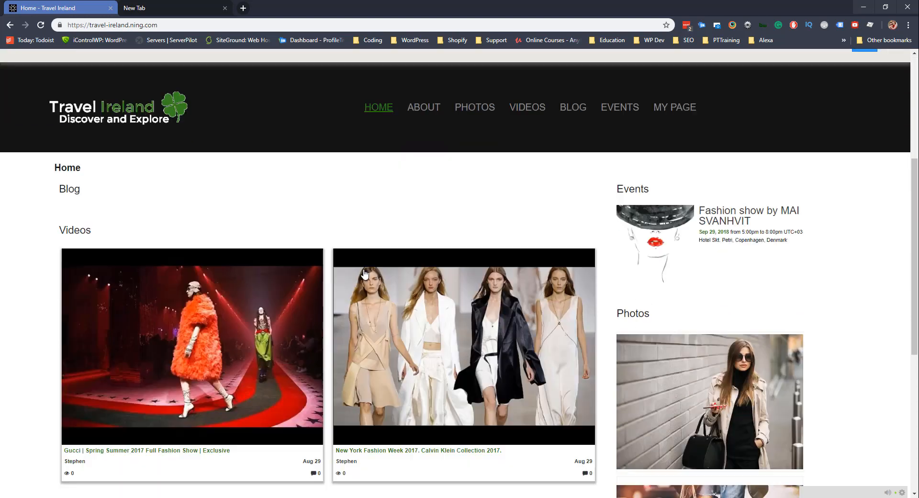
scroll(197, 187, up, 4)
scroll(196, 187, up, 2)
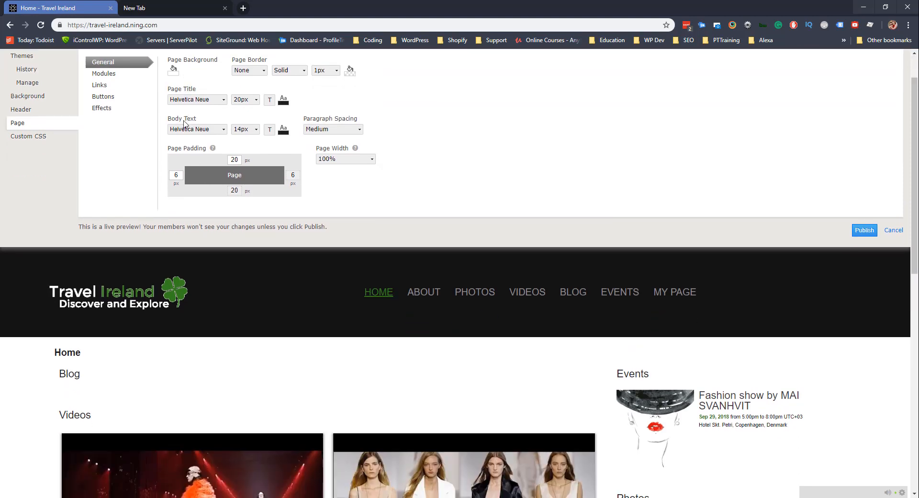
scroll(184, 124, down, 1)
Try a pink page background, then revert it to white.
click(174, 72)
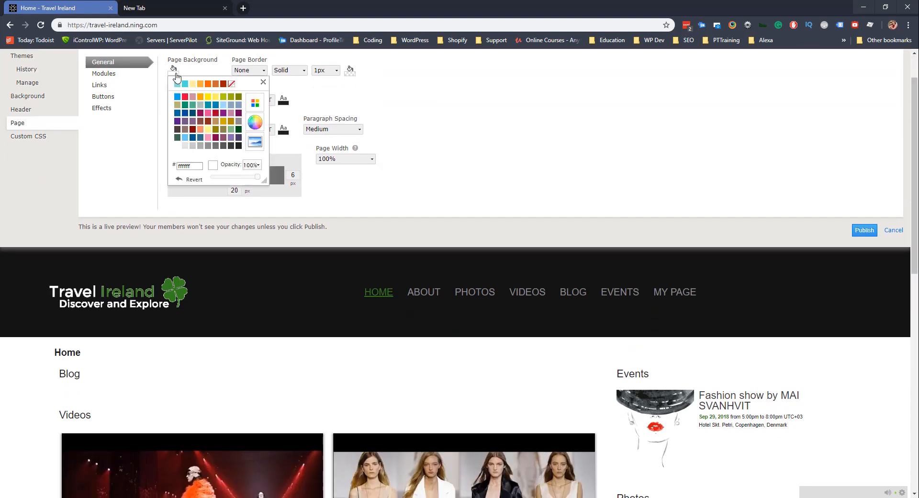
click(208, 113)
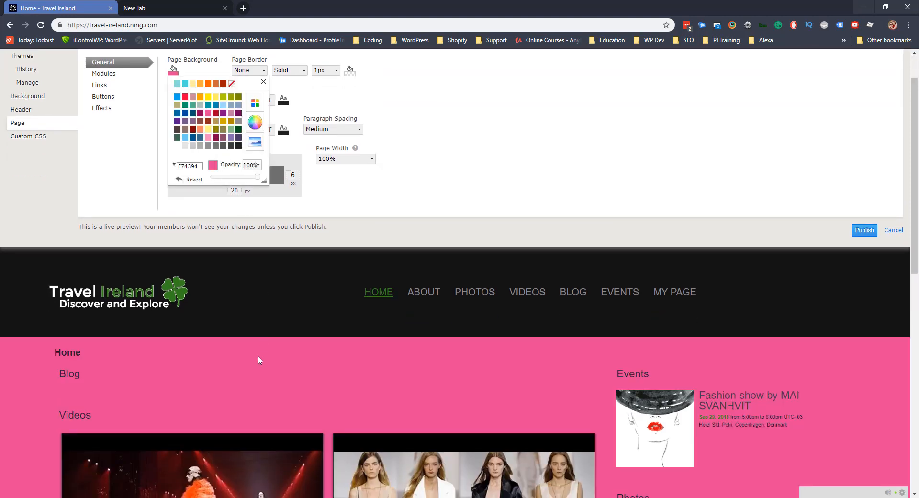
scroll(257, 355, down, 1)
scroll(257, 355, up, 1)
click(180, 180)
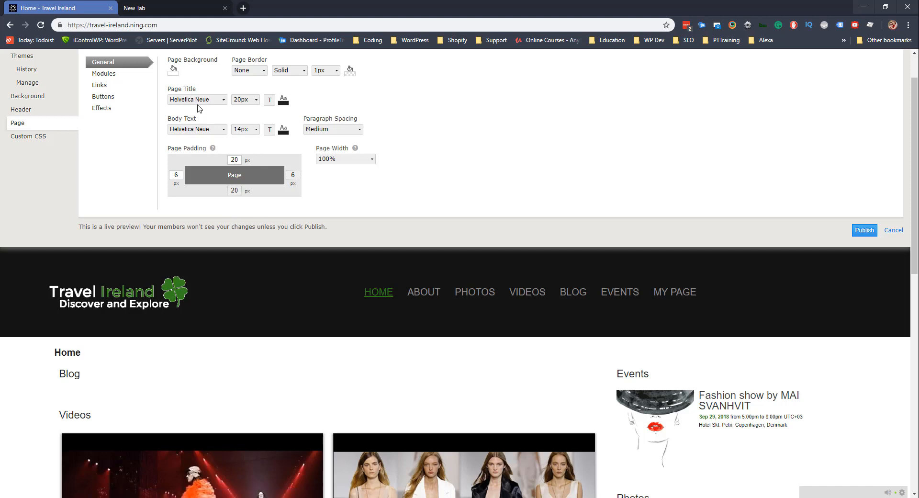
Highlight the event's time and location text in the page preview.
scroll(207, 207, down, 3)
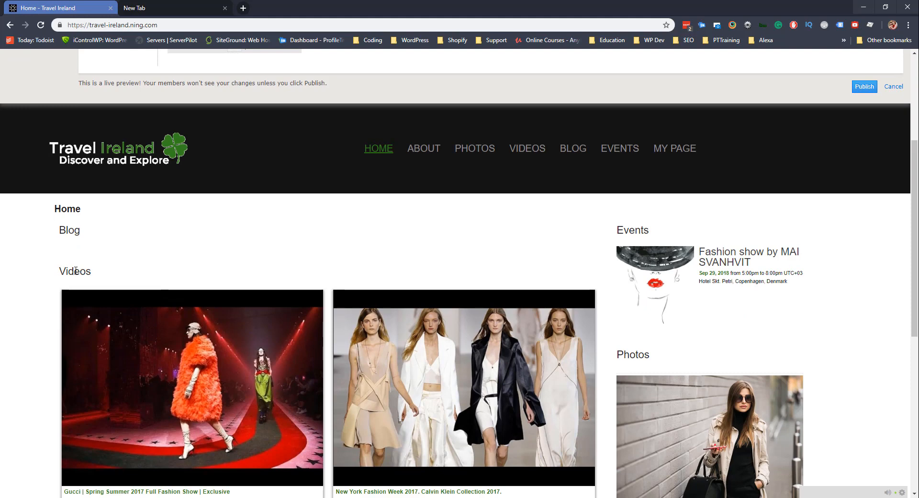
scroll(75, 271, up, 4)
scroll(566, 344, down, 3)
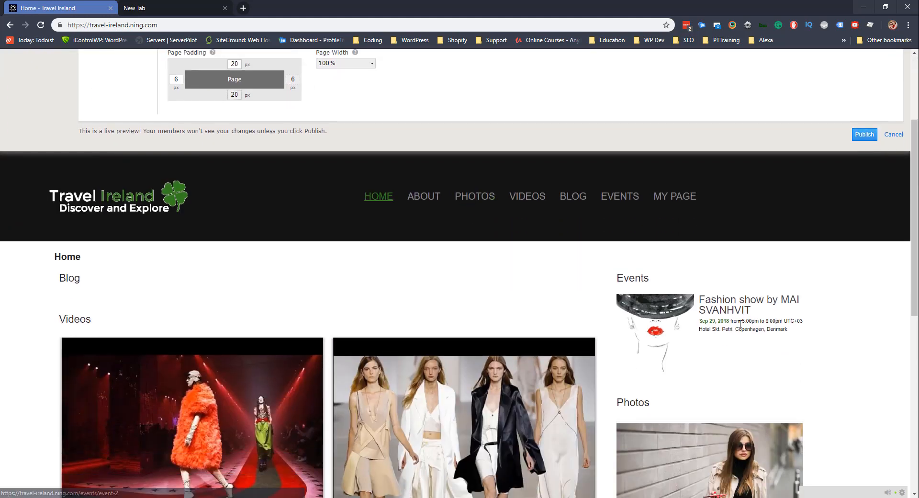
drag(790, 330, 733, 321)
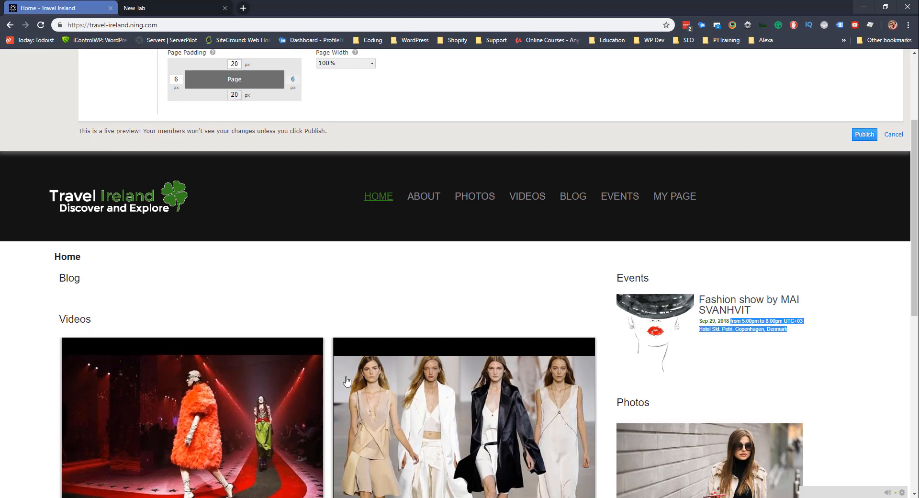
scroll(277, 293, up, 3)
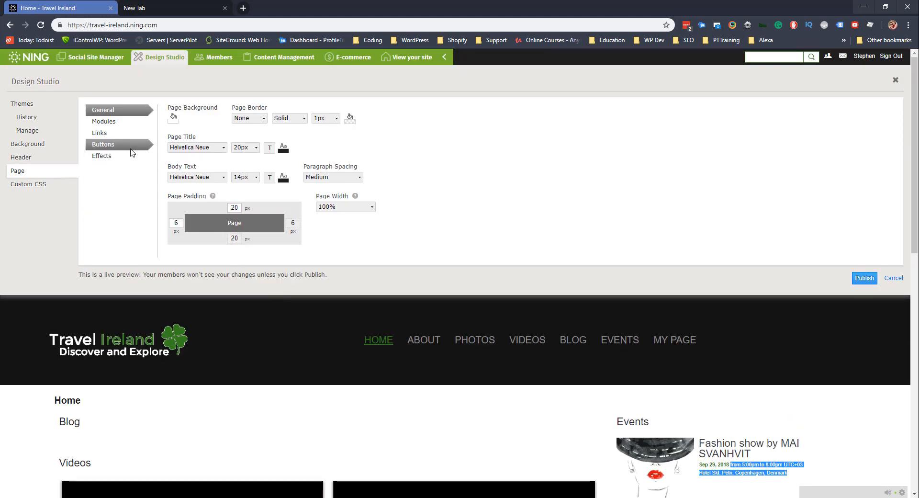
Set the page title font to Arial in the general Page settings.
click(118, 122)
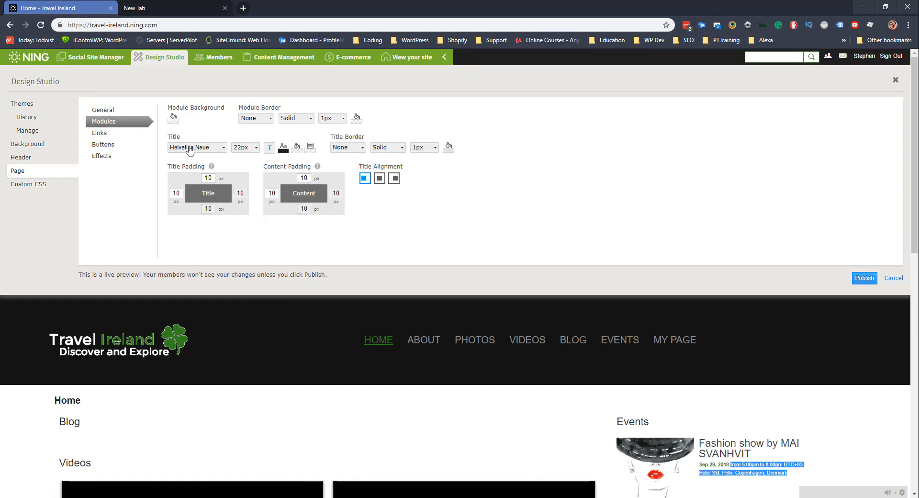
click(110, 111)
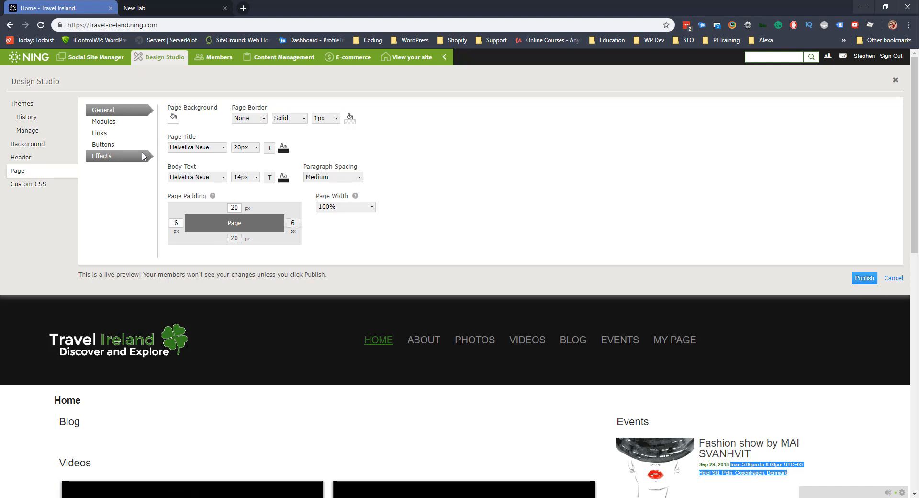
click(196, 149)
click(194, 181)
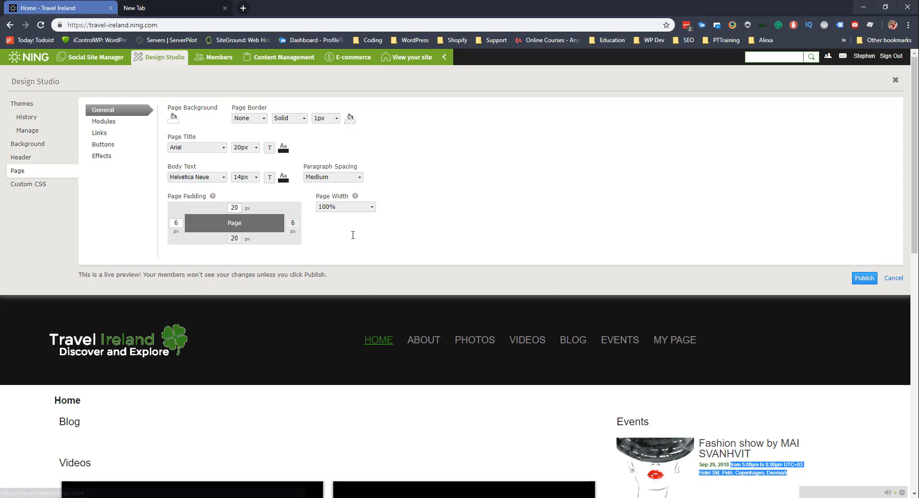
scroll(353, 235, down, 1)
click(307, 392)
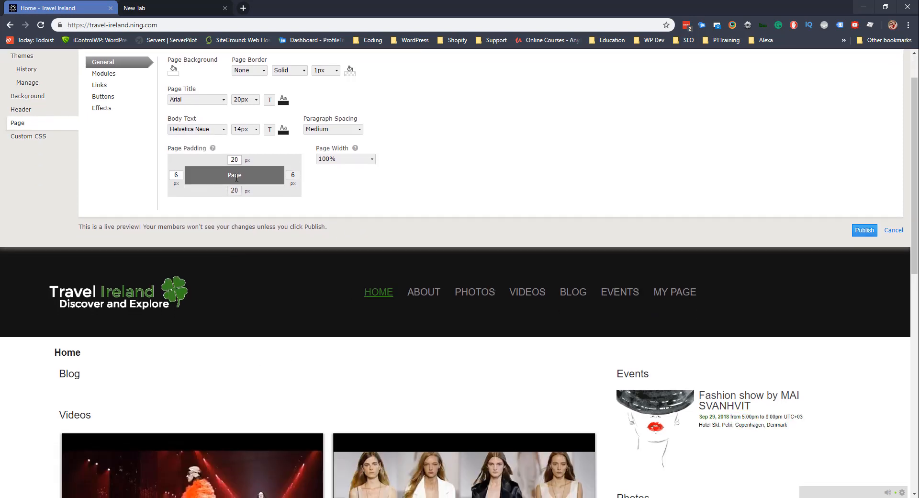
Change the body text font to Arial, then Sacramento, and the page title to Sacramento.
click(197, 130)
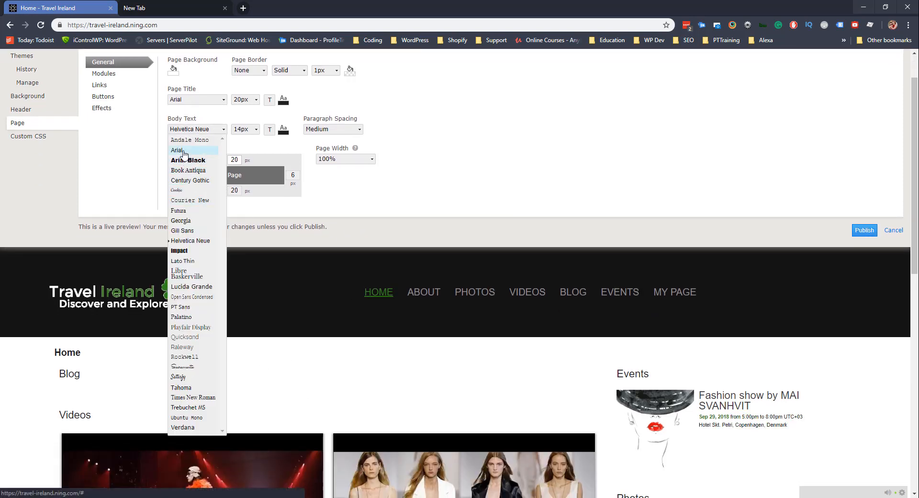
click(184, 150)
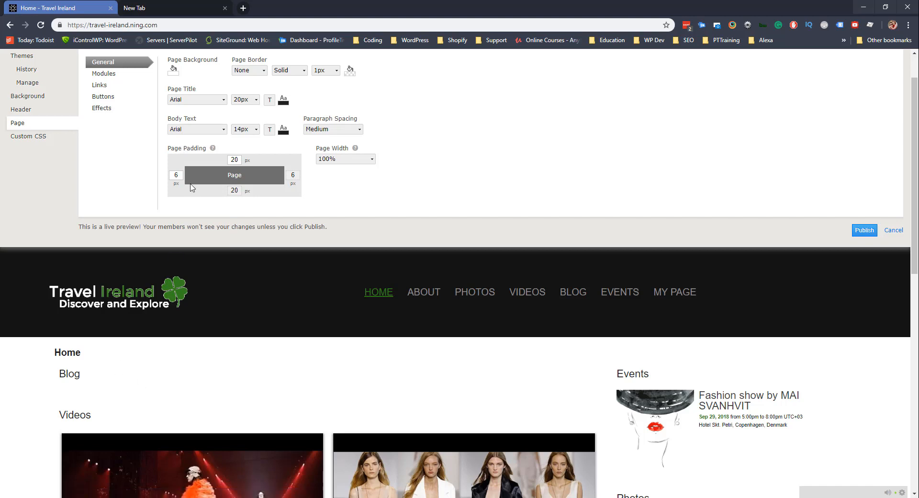
click(209, 132)
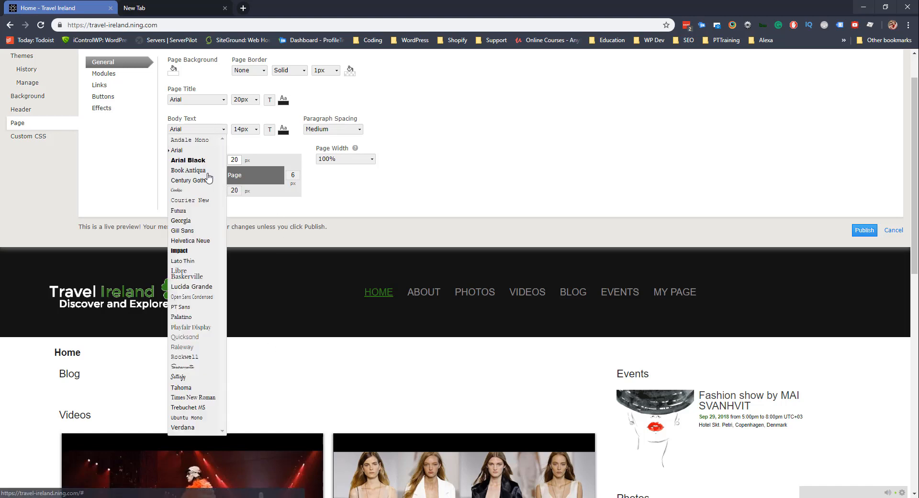
click(182, 366)
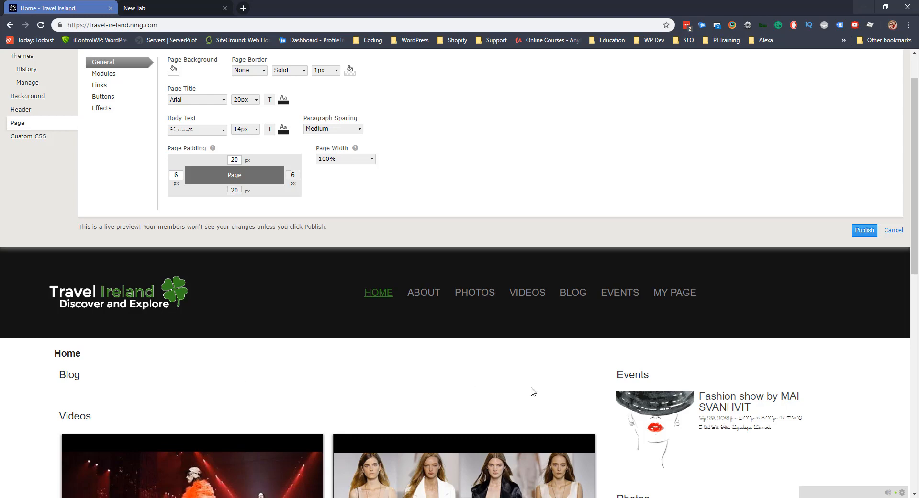
scroll(748, 427, down, 10)
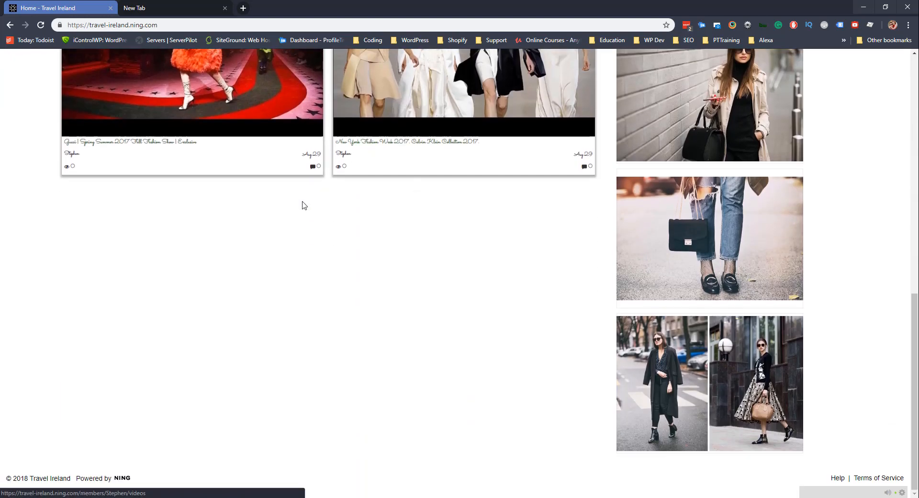
scroll(302, 202, up, 10)
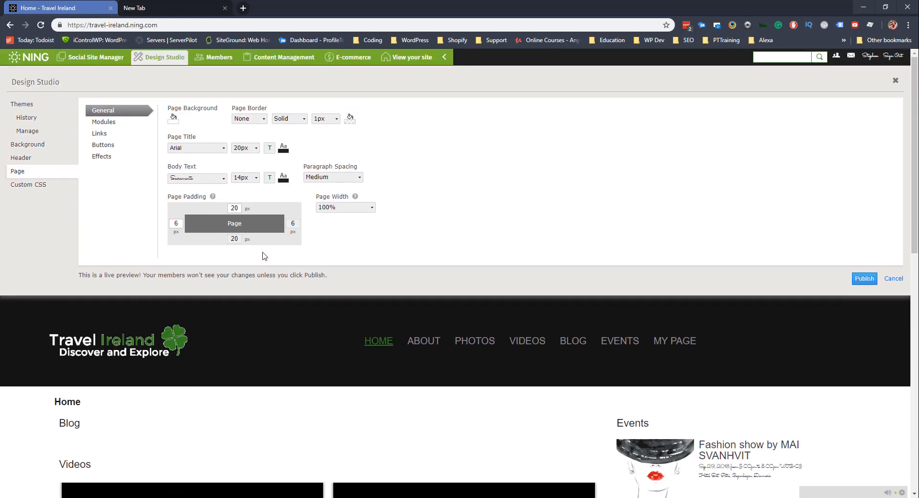
click(200, 148)
click(183, 385)
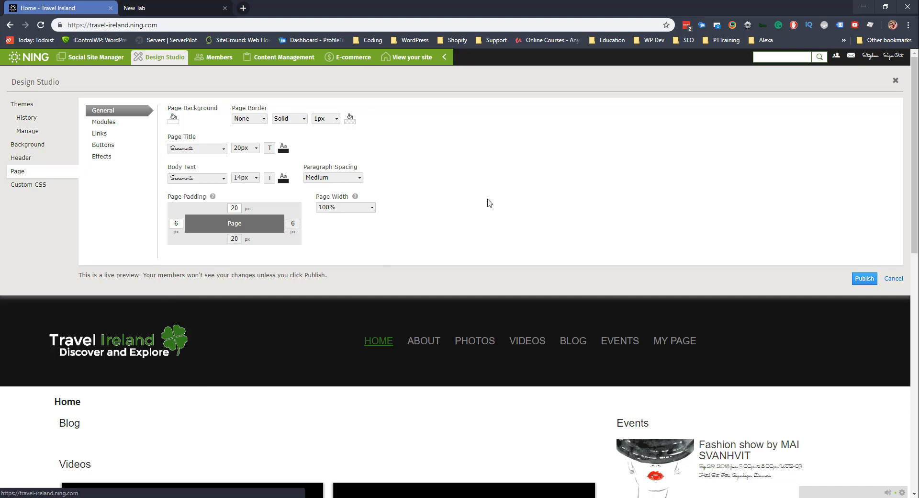
scroll(77, 356, down, 1)
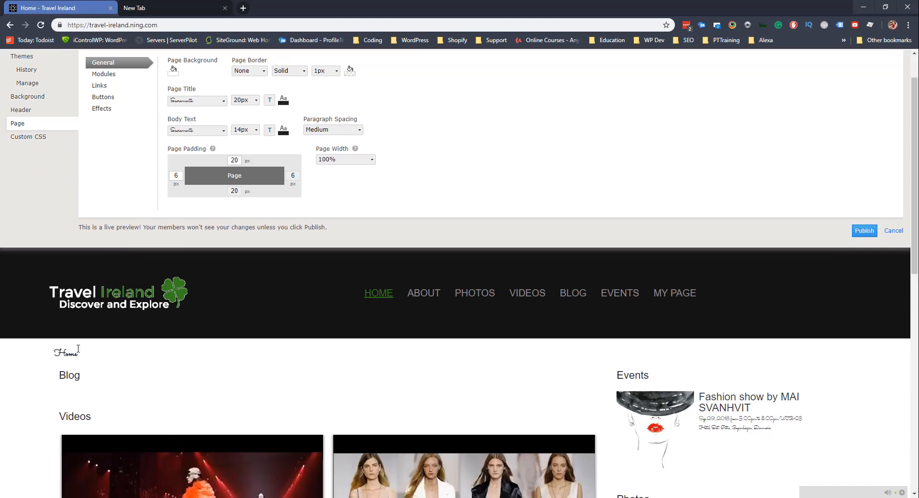
Set module titles to Sacramento and navigation links to Rockwell.
click(108, 76)
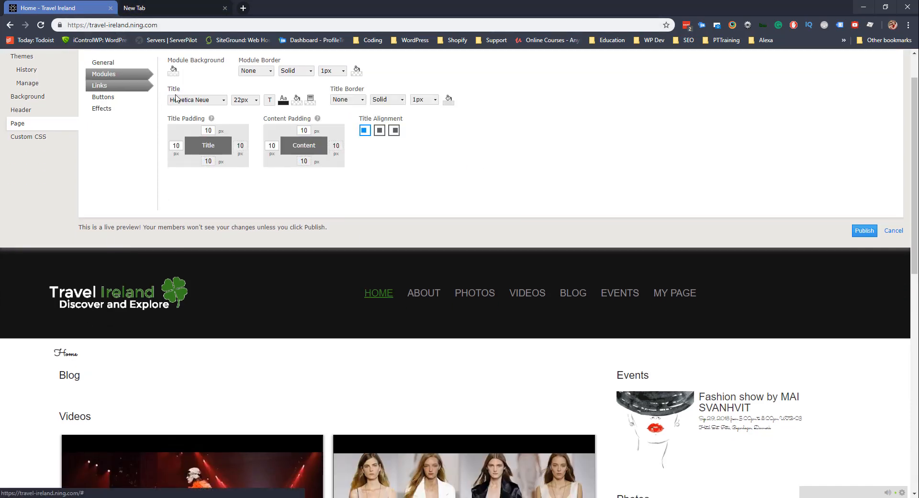
click(222, 100)
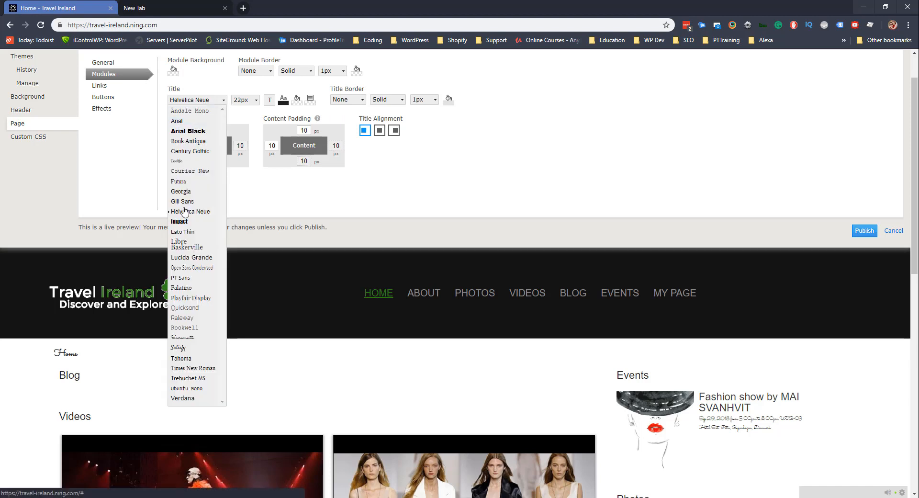
click(190, 338)
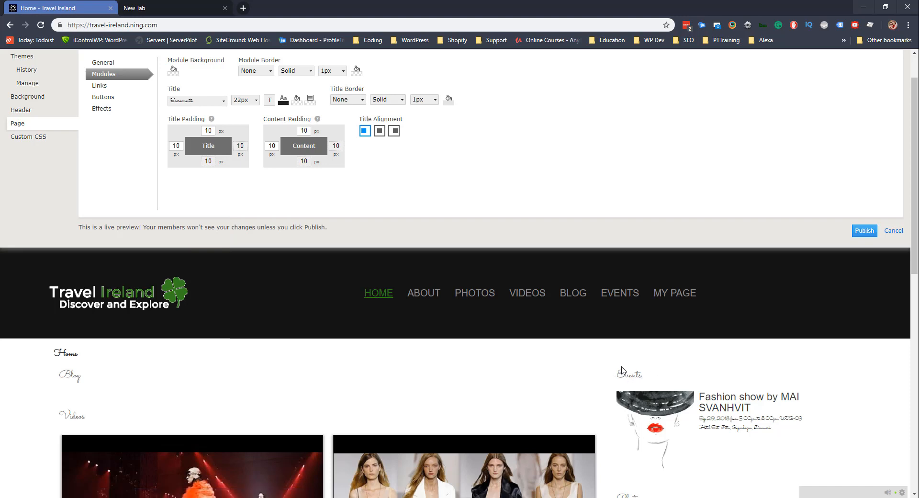
click(100, 85)
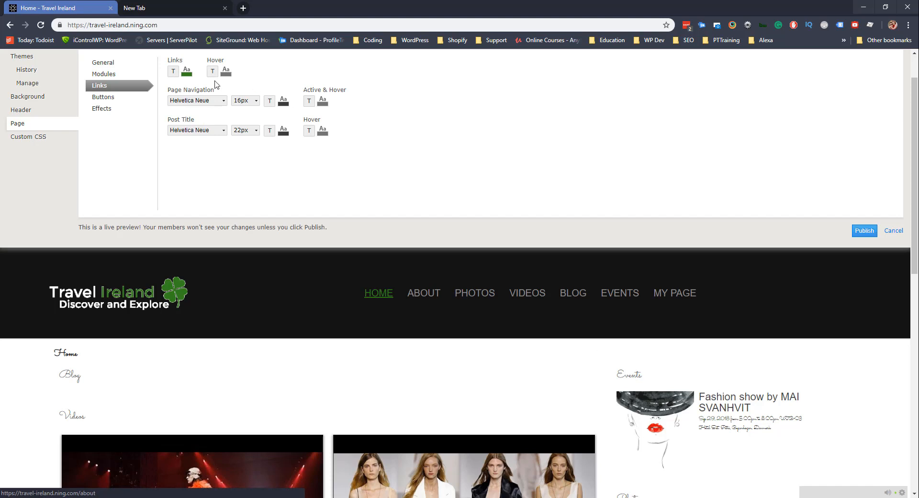
click(190, 102)
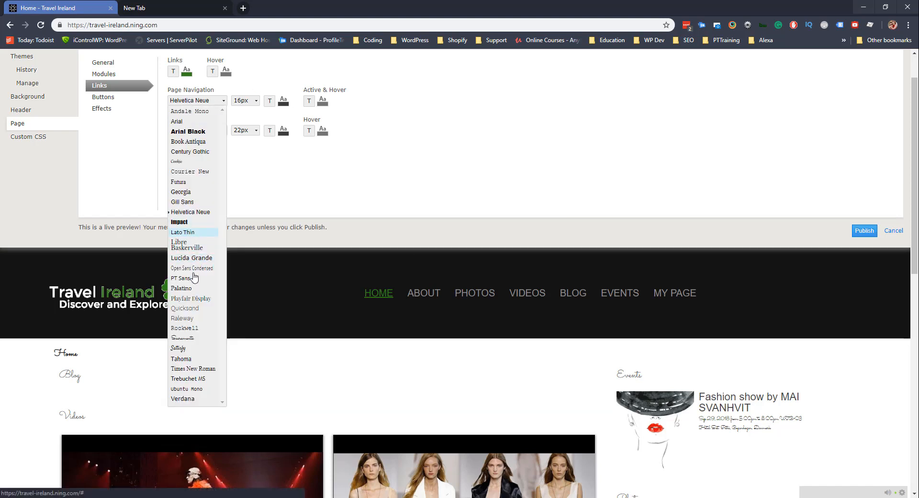
click(190, 328)
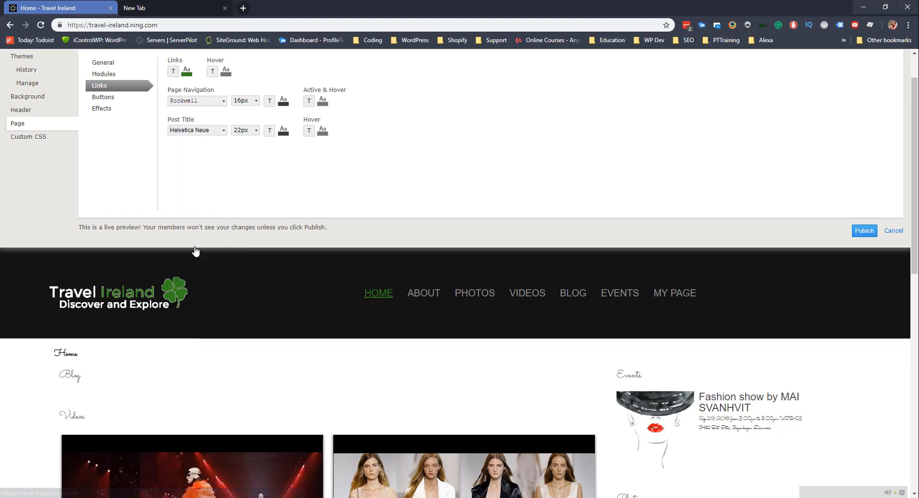
Return post titles, navigation links and module titles to Helvetica Neue.
click(198, 132)
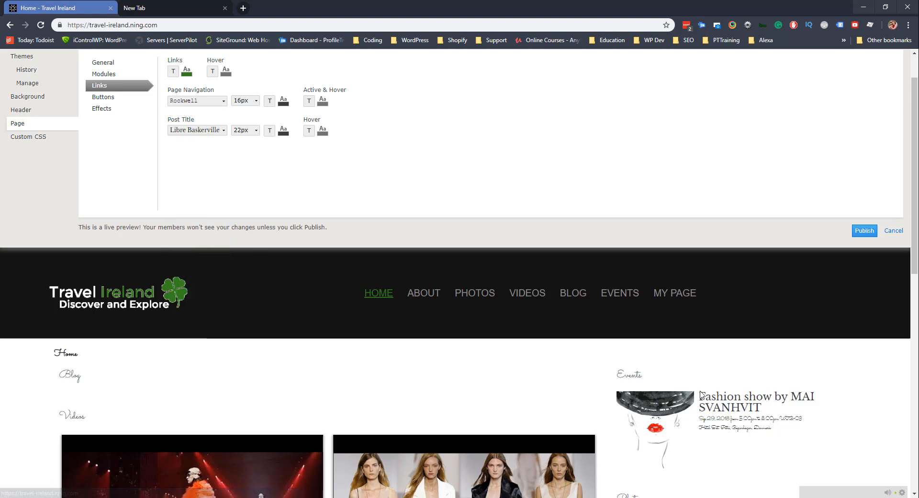
click(213, 132)
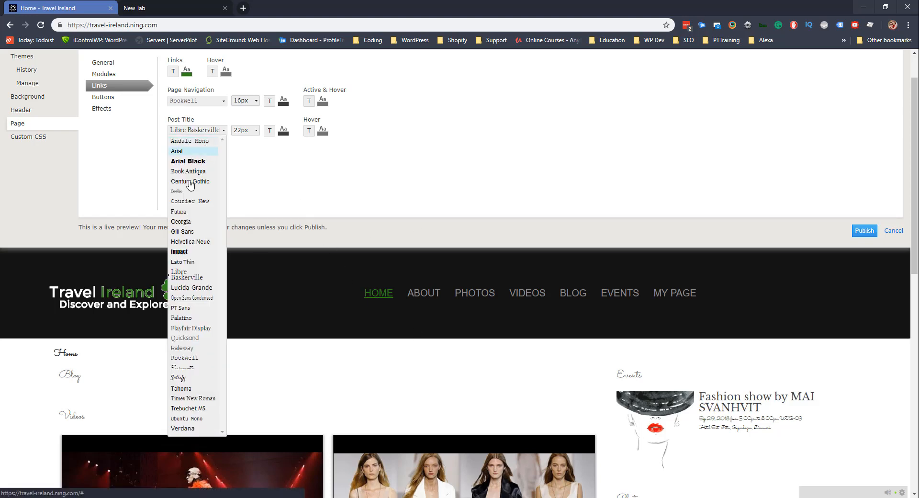
click(191, 241)
click(203, 102)
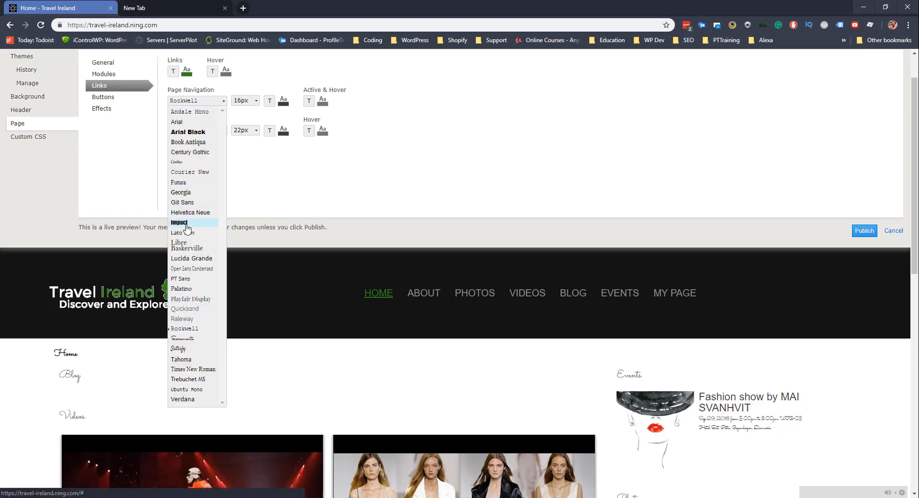
click(201, 220)
click(107, 76)
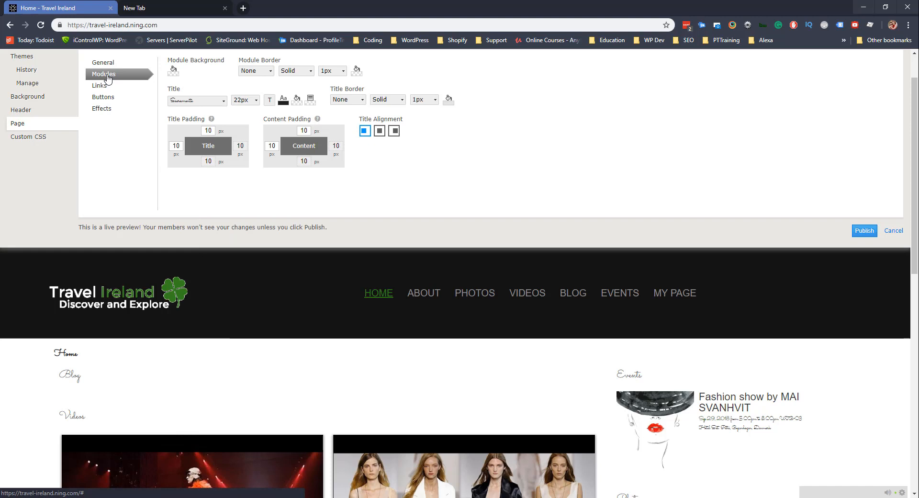
click(195, 101)
click(191, 212)
scroll(146, 172, up, 1)
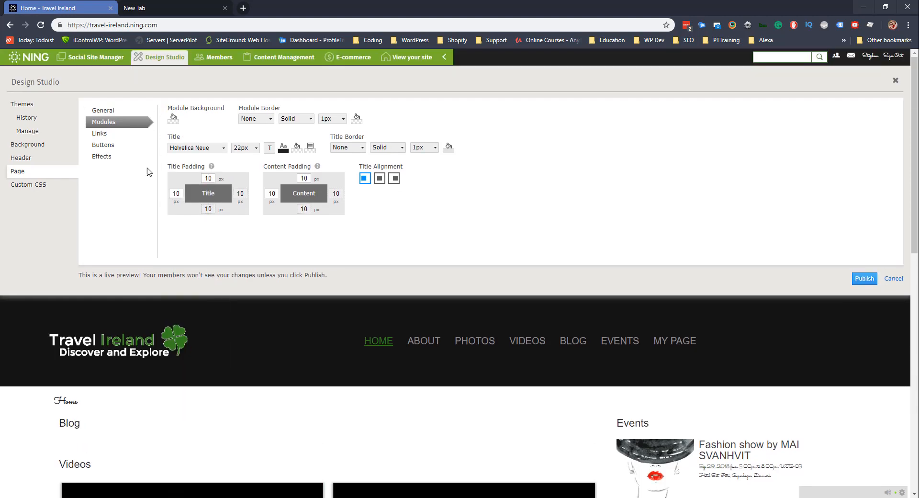
Set the page title and body text fonts back to Helvetica Neue.
click(103, 111)
click(207, 149)
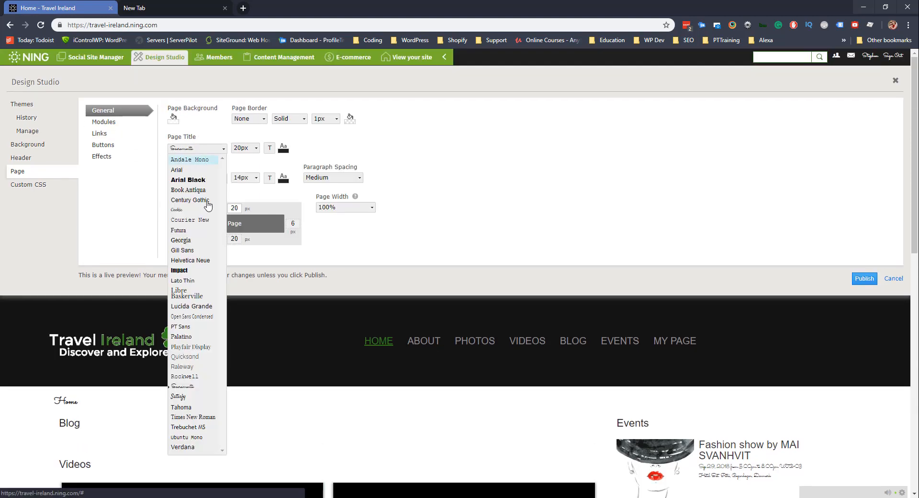
click(195, 262)
click(193, 181)
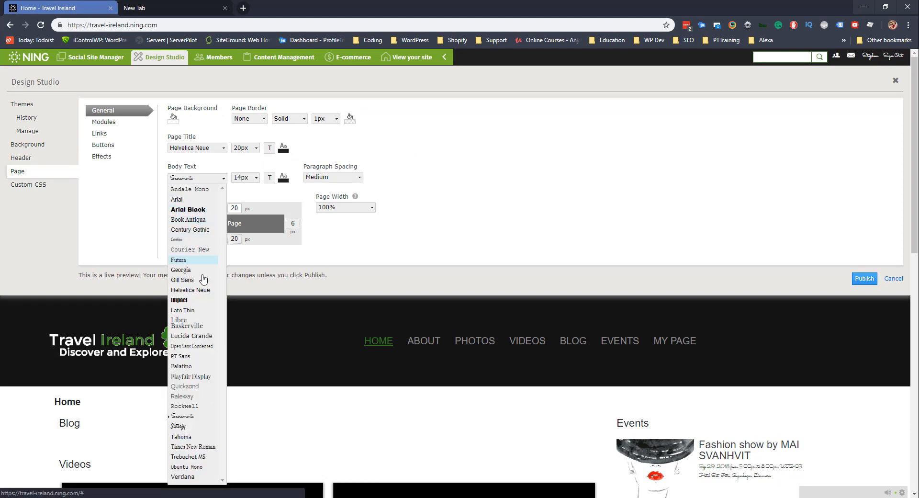
click(202, 291)
scroll(515, 217, down, 3)
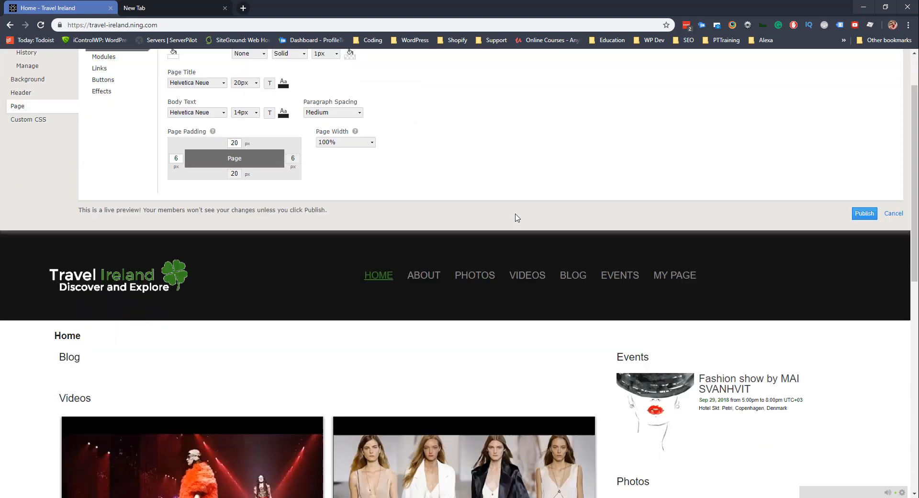
scroll(152, 239, up, 3)
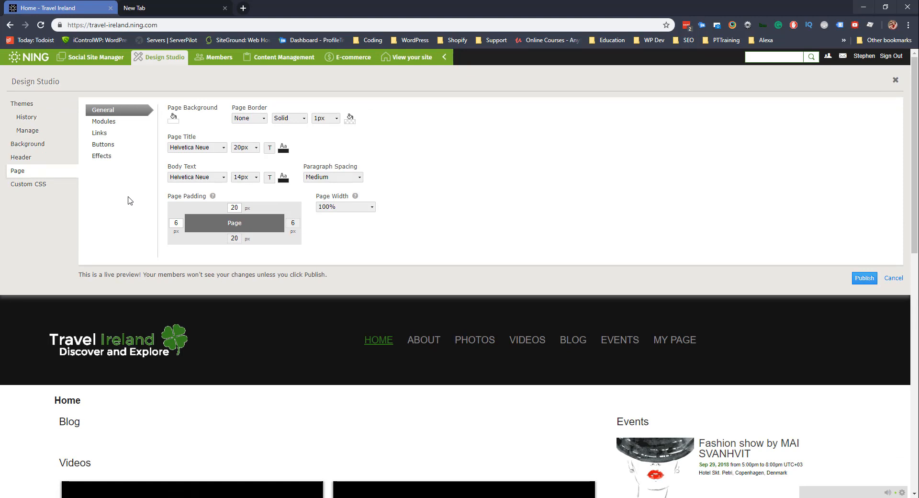
scroll(130, 200, down, 2)
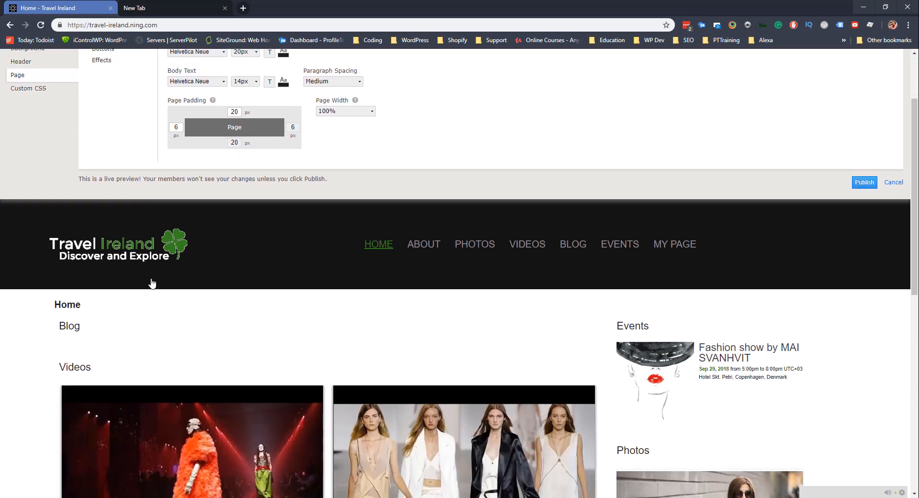
scroll(152, 338, up, 2)
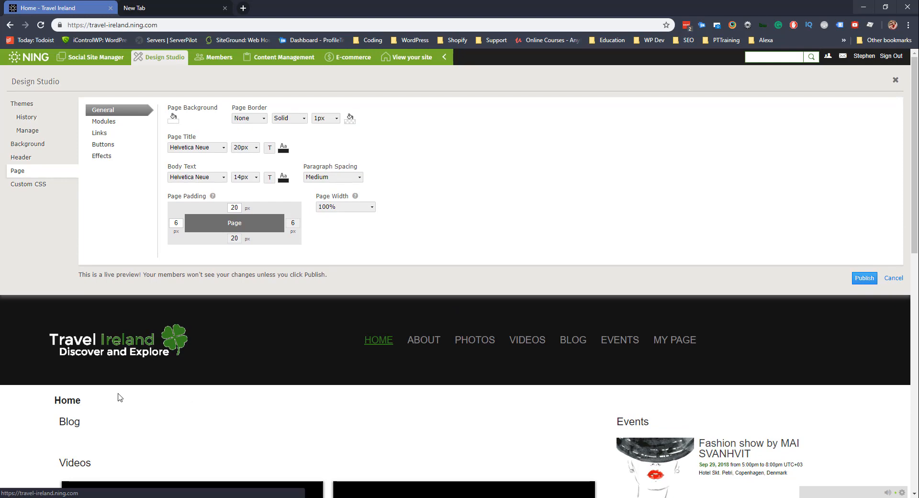
Move through Modules and Links to the Buttons settings and review the primary button border.
click(117, 122)
click(111, 134)
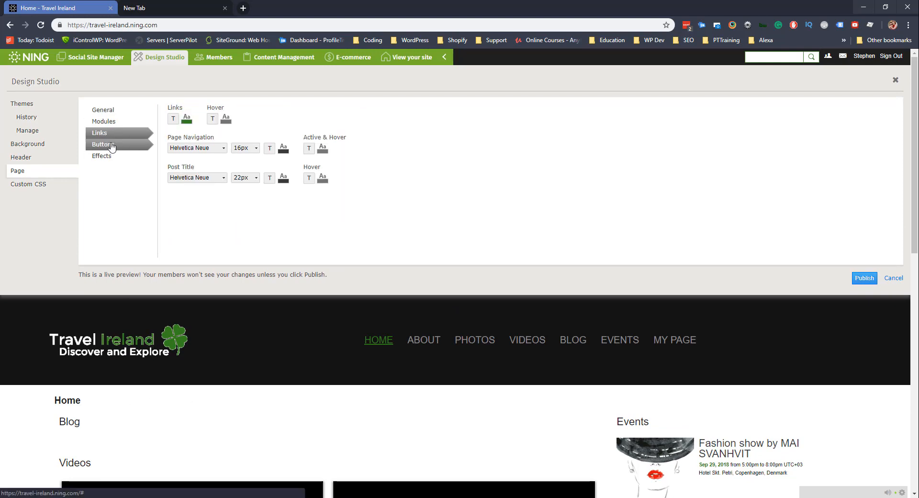
click(111, 145)
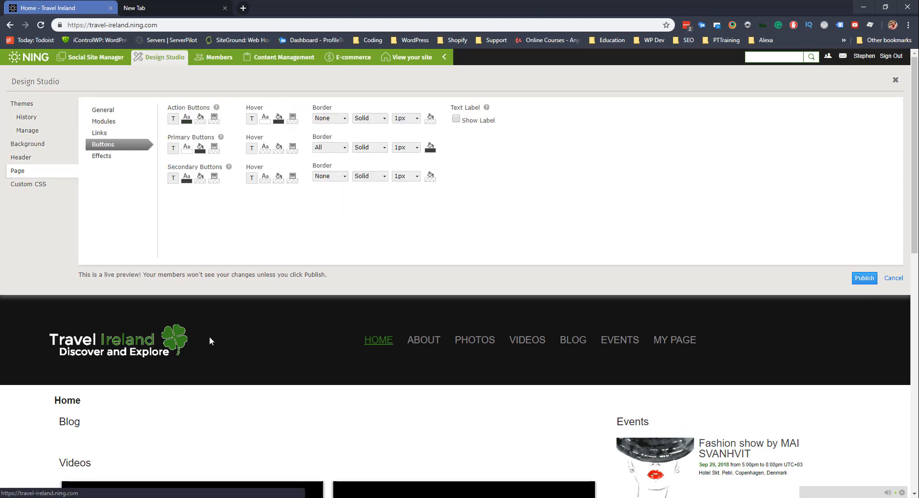
scroll(210, 333, down, 10)
scroll(213, 326, up, 5)
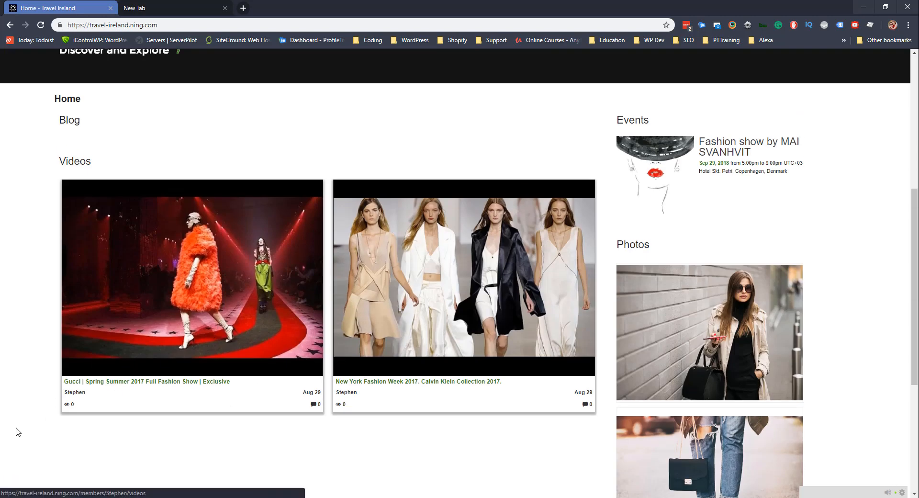
scroll(458, 273, up, 6)
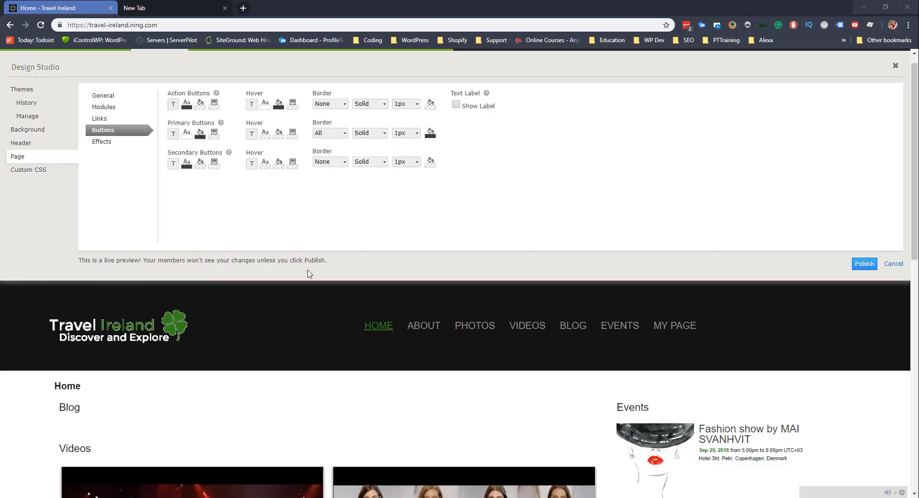
scroll(309, 273, up, 1)
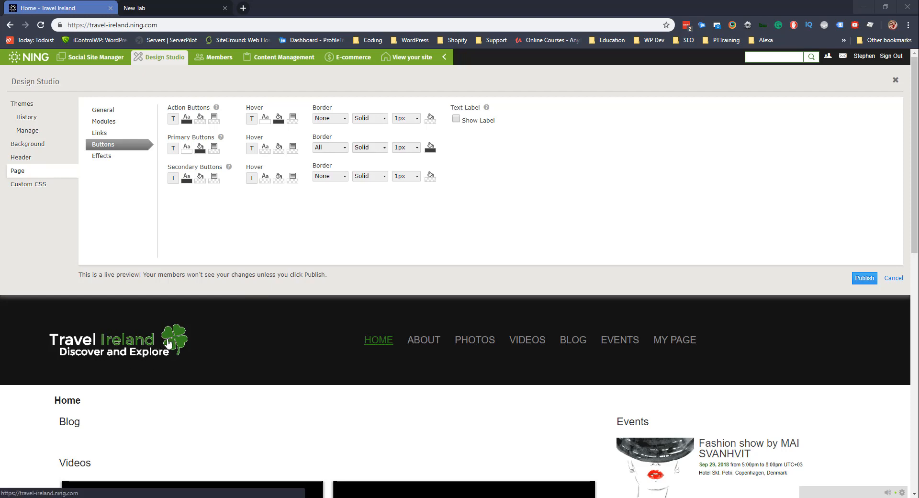
scroll(173, 335, down, 10)
scroll(237, 328, up, 10)
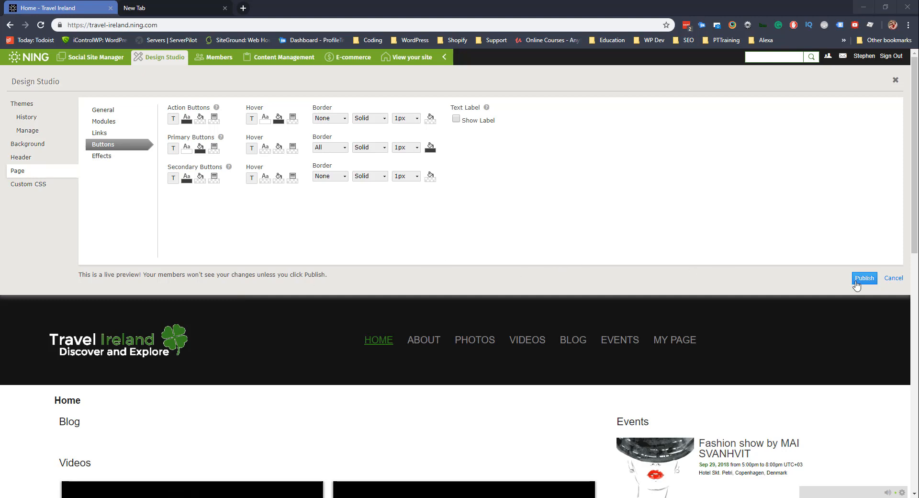
Publish the Design Studio font changes to the site.
click(856, 282)
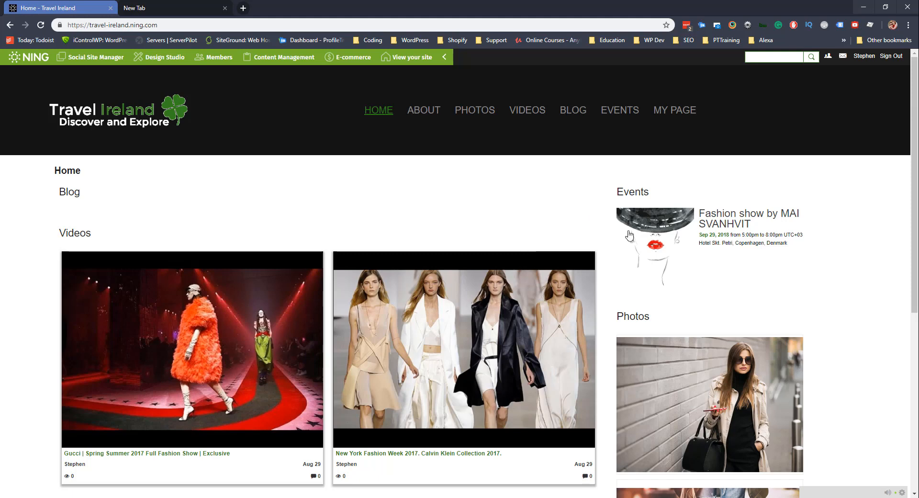
View the live Travel Ireland site and open its About page.
click(401, 58)
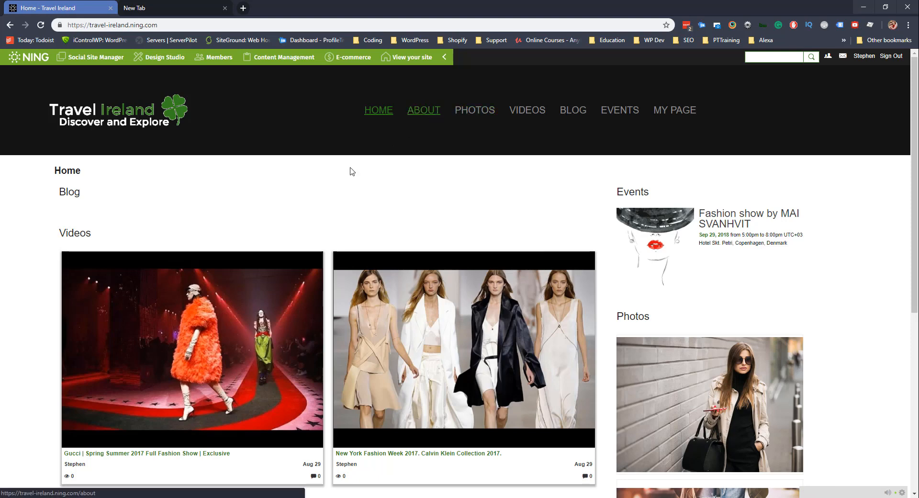
scroll(247, 254, down, 2)
scroll(283, 244, down, 2)
scroll(282, 244, up, 5)
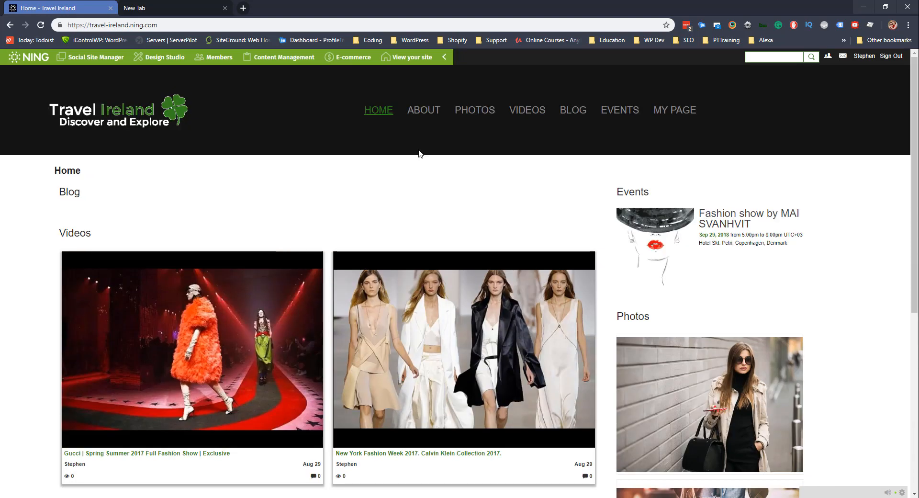
click(423, 114)
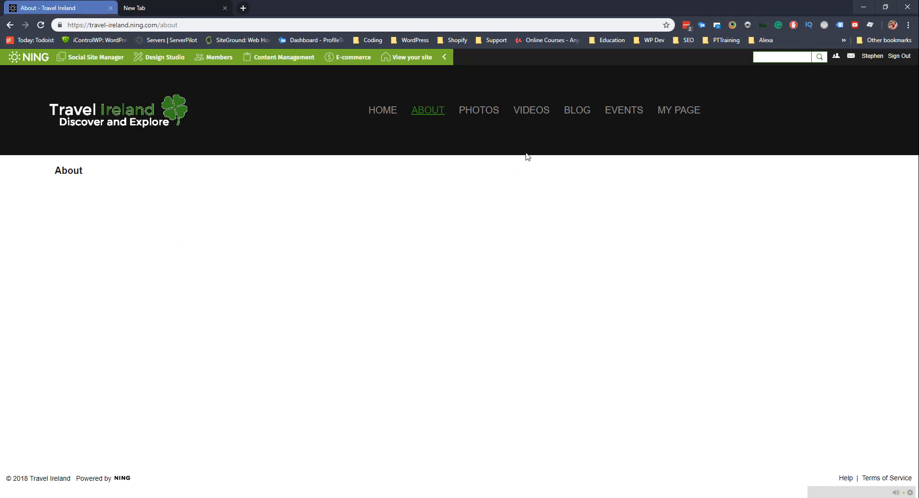
Go to the Blog page and open the Inspiration post.
click(575, 113)
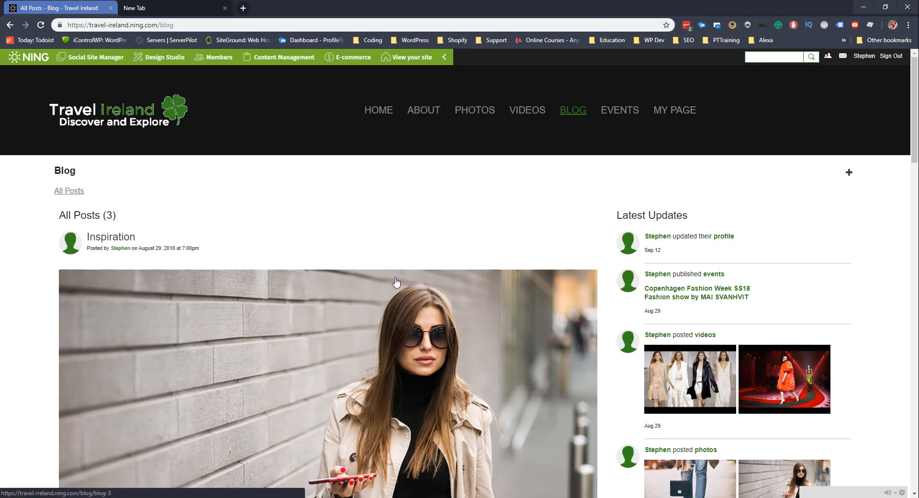
scroll(307, 275, down, 2)
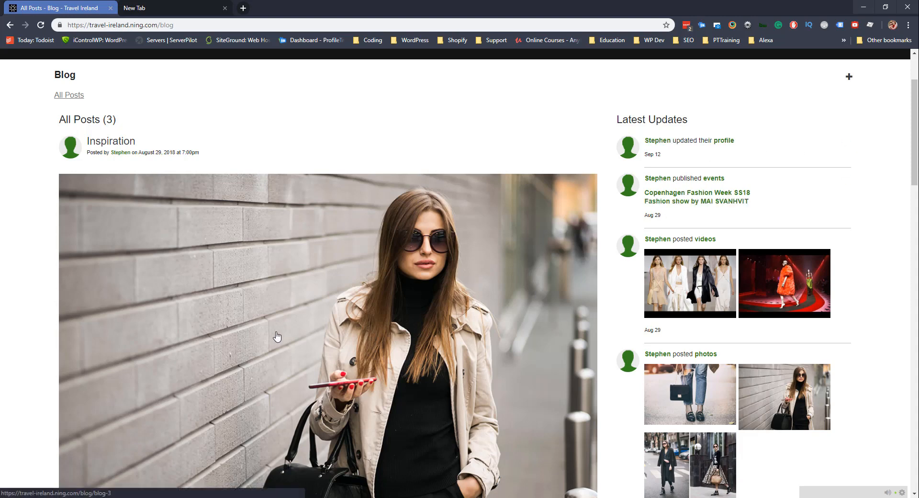
scroll(273, 335, down, 5)
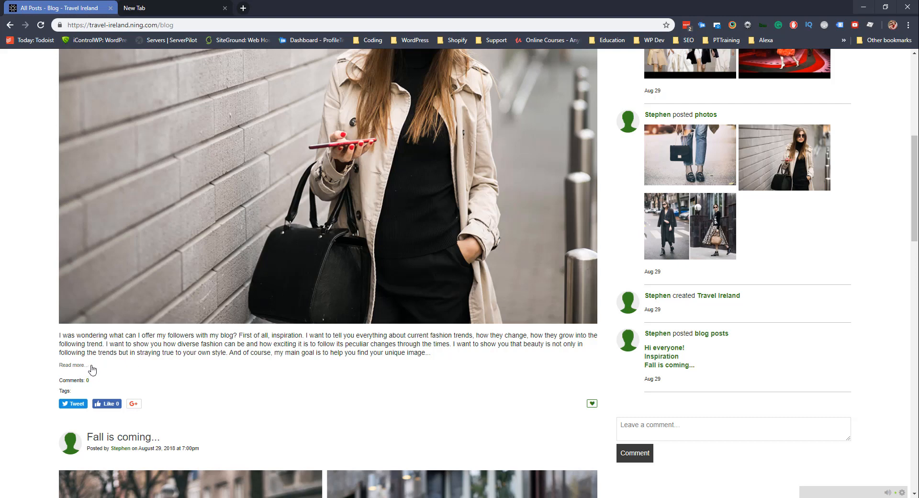
scroll(173, 342, up, 2)
scroll(173, 342, up, 4)
click(109, 191)
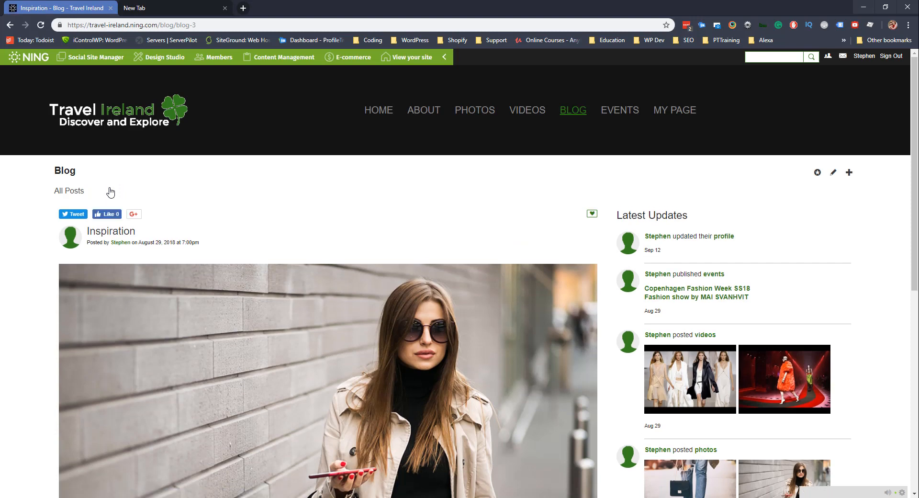
scroll(206, 235, down, 8)
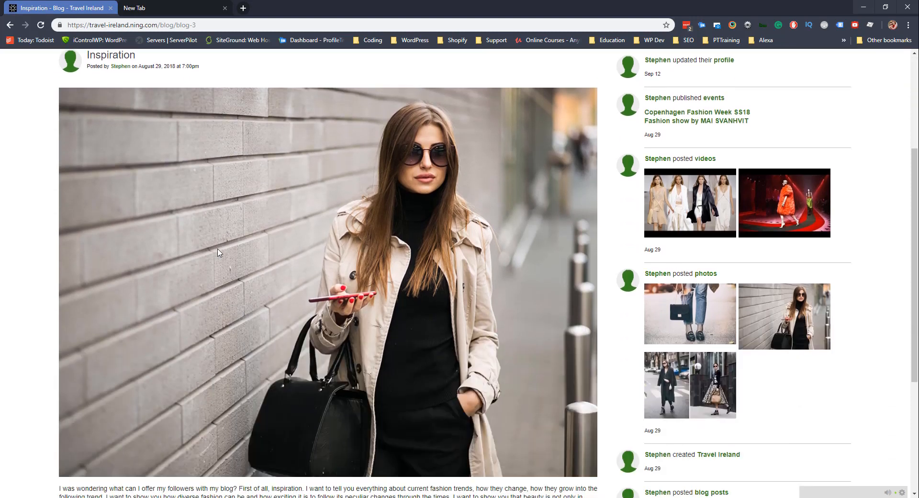
scroll(337, 246, up, 8)
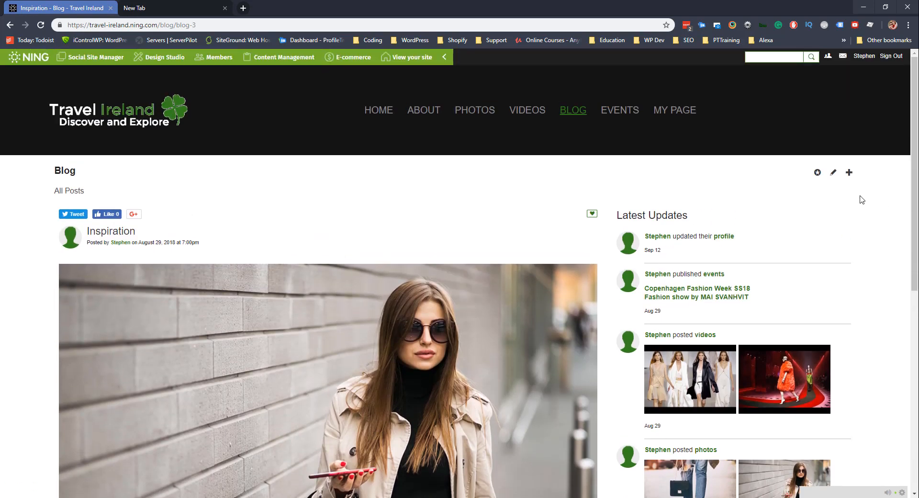
Open the Inspiration post for editing and check its title and excerpt fields.
click(833, 173)
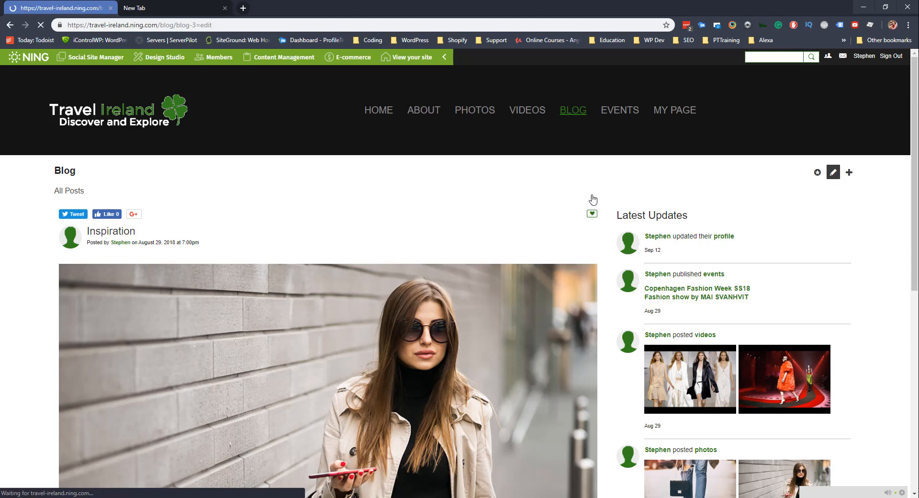
scroll(273, 279, down, 3)
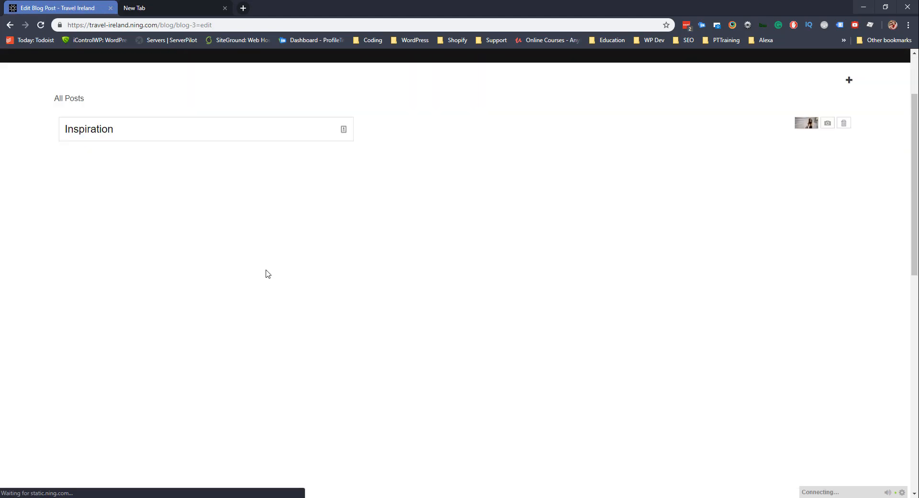
scroll(222, 215, down, 6)
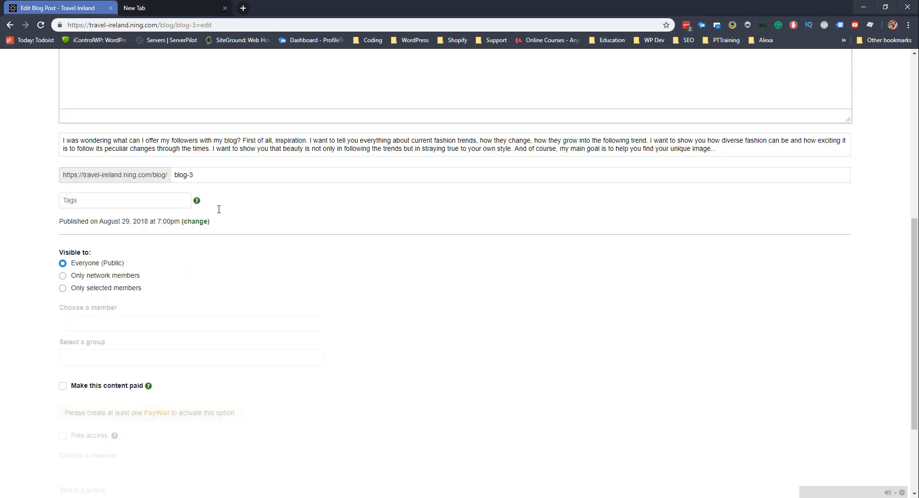
scroll(222, 228, up, 10)
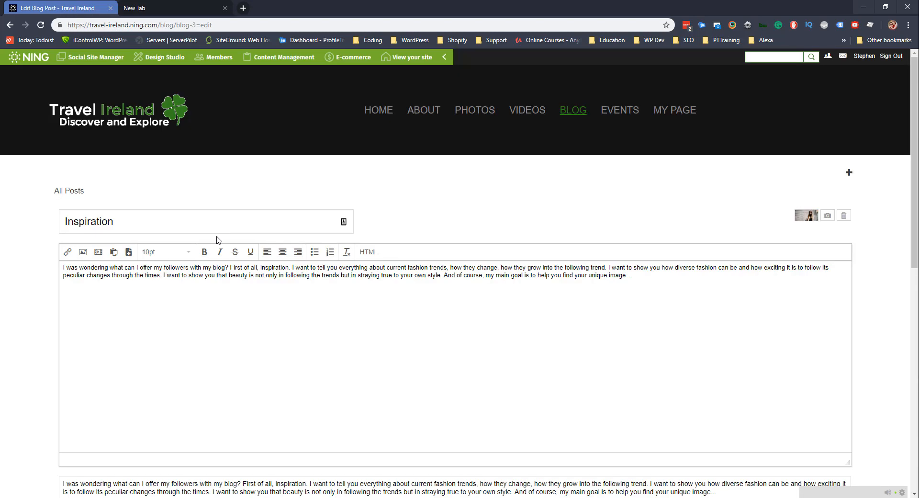
click(87, 218)
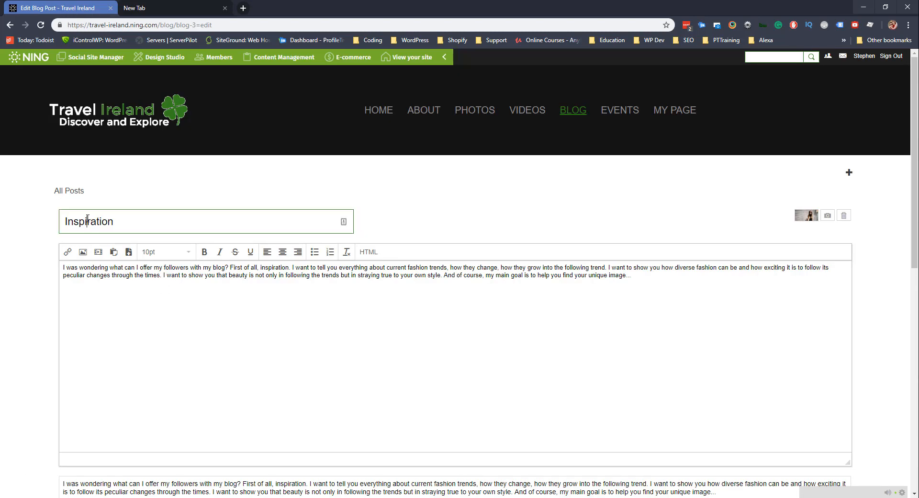
scroll(150, 335, down, 3)
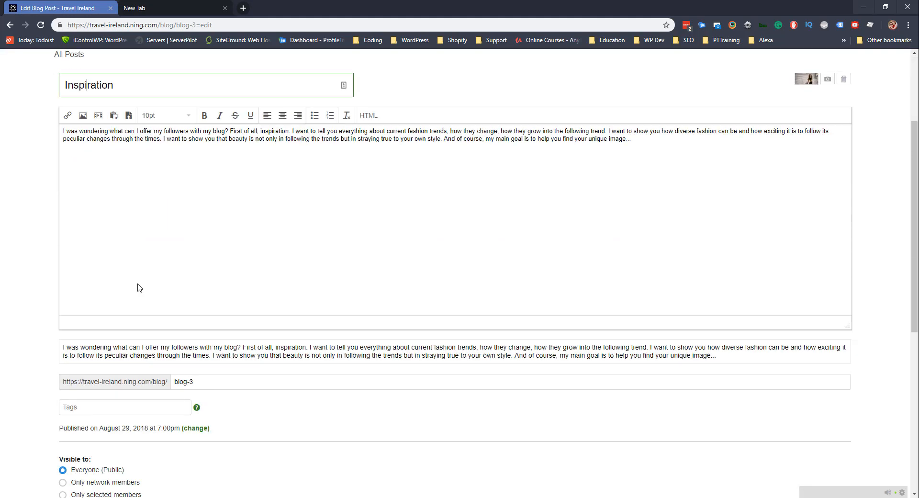
click(179, 348)
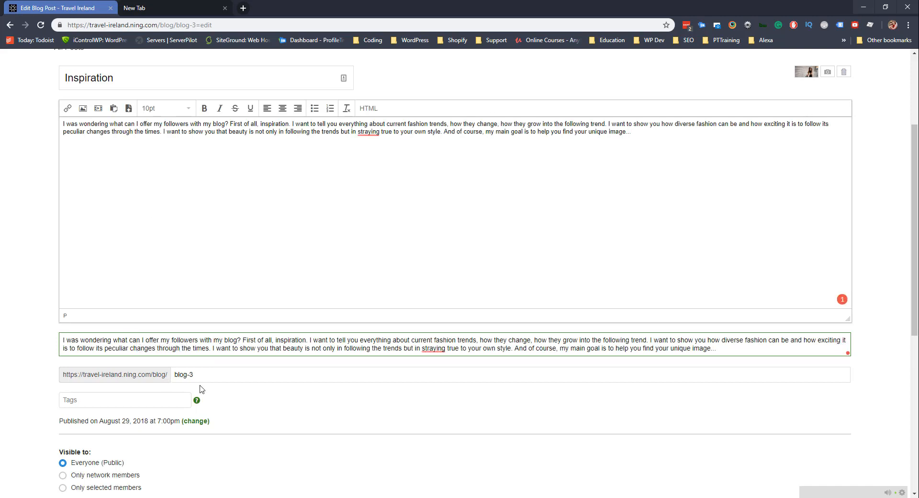
Open the Add Image dialog and close it without inserting anything.
click(84, 112)
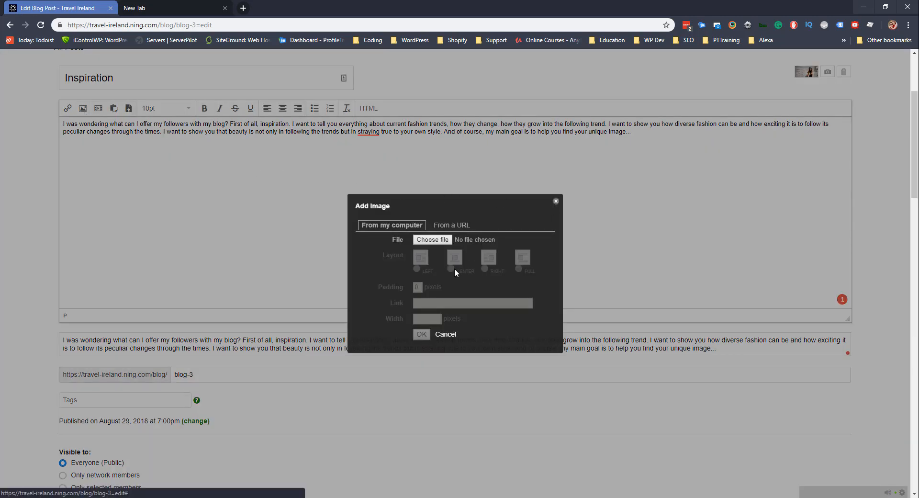
click(556, 201)
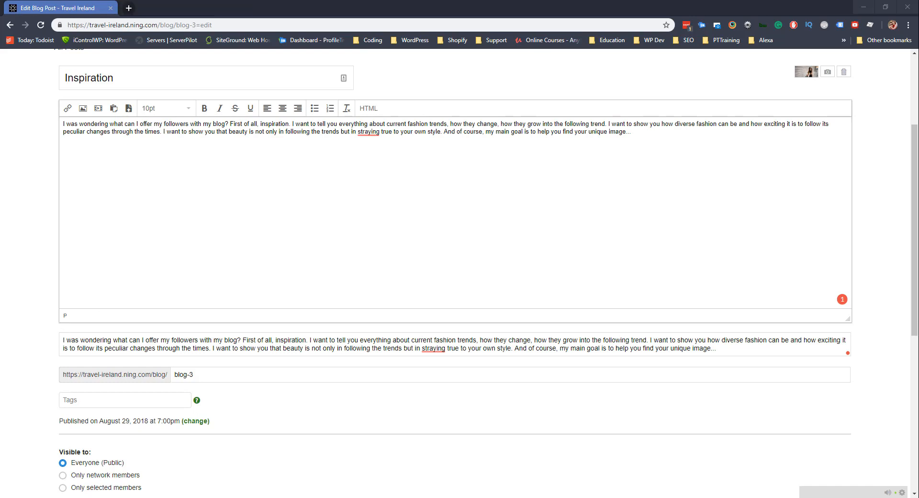
scroll(170, 246, up, 2)
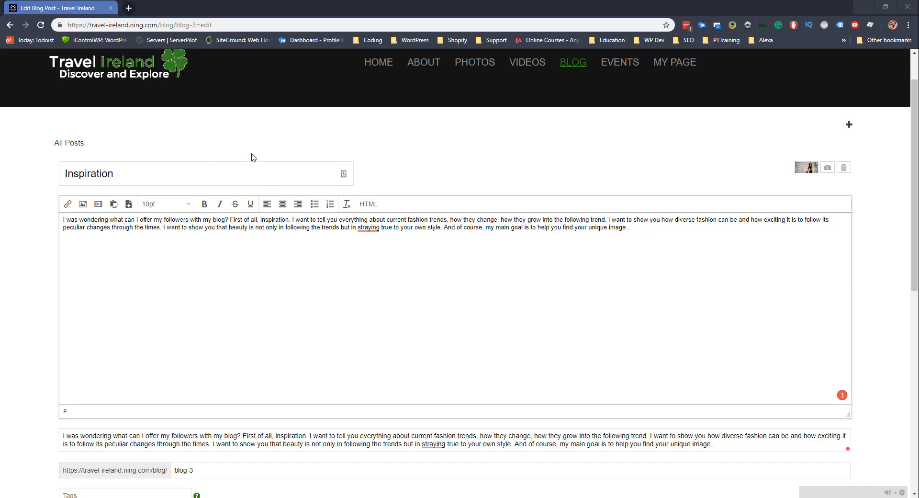
Replace the body text with the pasted Giant's Causeway article, removing a stray blank line.
drag(653, 229, 40, 223)
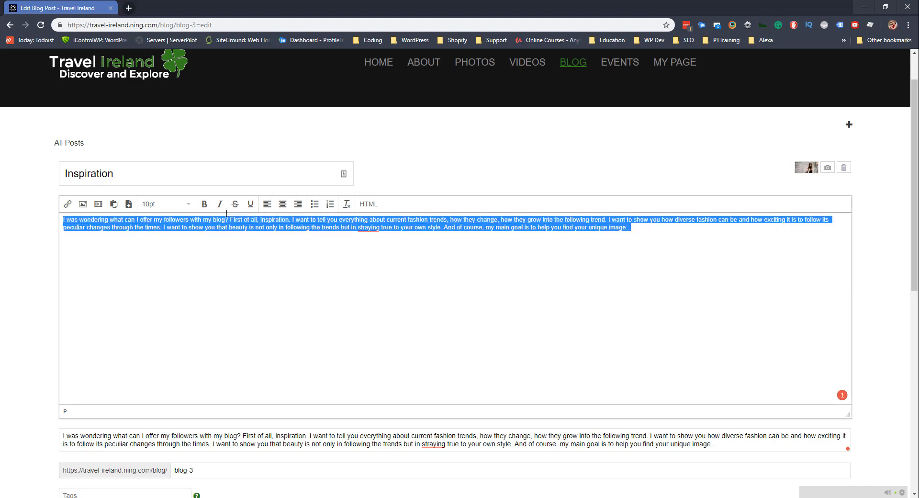
text(Unlock all the shrouded mystery in such a remarkable site. Get to see the remains of a bygone volcanic age and the rare organisms there too. The site has been a marvel for countless visitors over centuries. It has been admired for the rugged symmetry of the columns that served as a natural protective barrier against storms raging from the Atlantic. "You are standing on, or are about to visit, one of my favourite places. The jewel in the crown of the fabulous coast of Antrim. A site of World Heritage and therefore ranked alongside Mount Everest and the Giant Redwoods of California for it's importance to humankind.Volcanic activity helped Finn Mc Cool forge this wonder of the World some 60 Million years ago. It is today the habitat of rare plants and animals. Please treat their home with the pride and the care it deserves". David Bellamy Ready to go? Visit Co. Antrim in Northern Ireland and easily get to this amazing place that lies in 44 Causeway Rd, Bushmills BT57 8SU.)
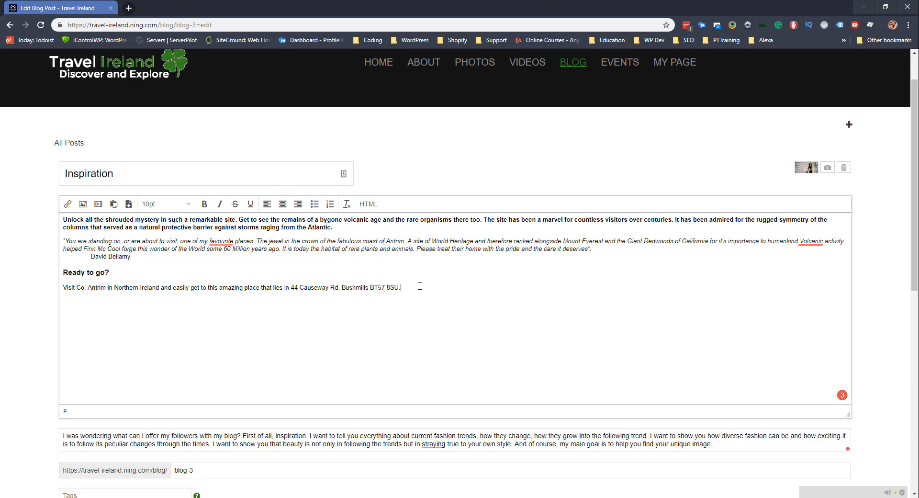
text(How did it all begin? The story began when one of the Trinity College's fellows, Sir Richard Bulkeley, officially informed the Royal Society with such a phenomenon in 1693. Such a discovery provoked a widespread attention among the upper and middle classes. And three years later, a draughtsman was sent to draw such an astonishing site from every angle. In 1740, Susanna Drury was another artist who also visited the place and stayed there for months to picture the glamor of the Giant's Causeway. Moreover, she made sure the site would gain fame on The Grand Tour. In 1771, Demarest, a French man, brought big news to the whole world when the Causeway was declared as a phenomenon that had resulted from a previous volcanic activity. Later in 1986, the UNESCO considered the area as a World Heritage Site and the Department of the Environment announced it as a national nature reserve in 1987. In addition, it was announced the fourth greatest natural wonder in 2005. However, there's a great debate about who was behind building or forming the site—Mother Nature, men with primitive tools, or a giant. Be steeped in the Geology Since that Antrim had been exposed to intense natural catastrophes, volcanoes in the Paleocene Era about 60 million years ago, a large-scale lava plateau appeared on the surface when fluid basalt thrust into the chalk beds in that area. Then, contraction occurred due to cooling lava, giving cracks that gradually increased underground and taking the shape of pillars. Eventually, those structures were cracked horizontally with a concave-shaped bottom surface and a convex-shape upper surface. Their size was controlled by the cooling speed of lava. Such network of prolonged structures formed today's columns that the whole world has been astonished with their beauty.)
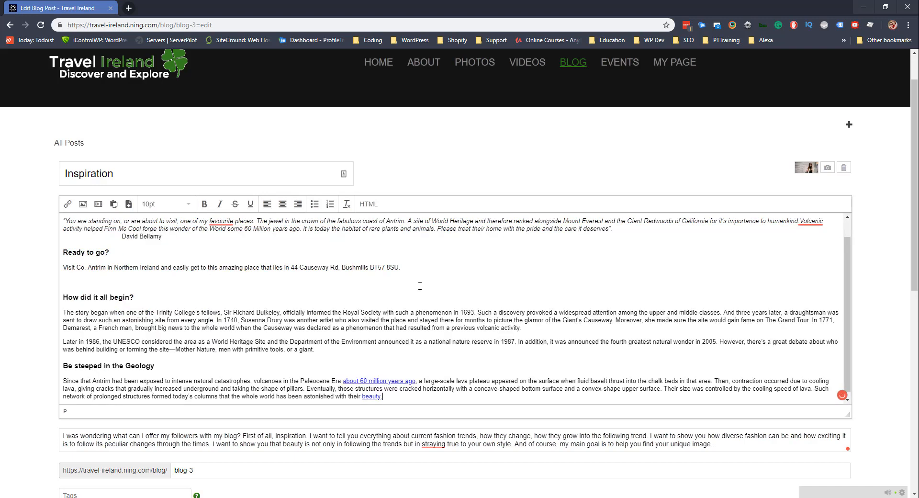
scroll(162, 305, up, 1)
click(78, 304)
key(BackSpace)
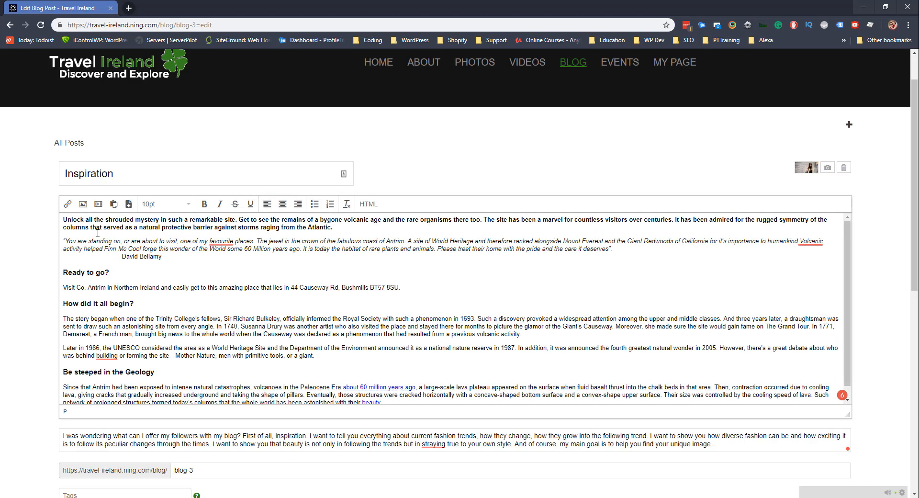
right_click(162, 308)
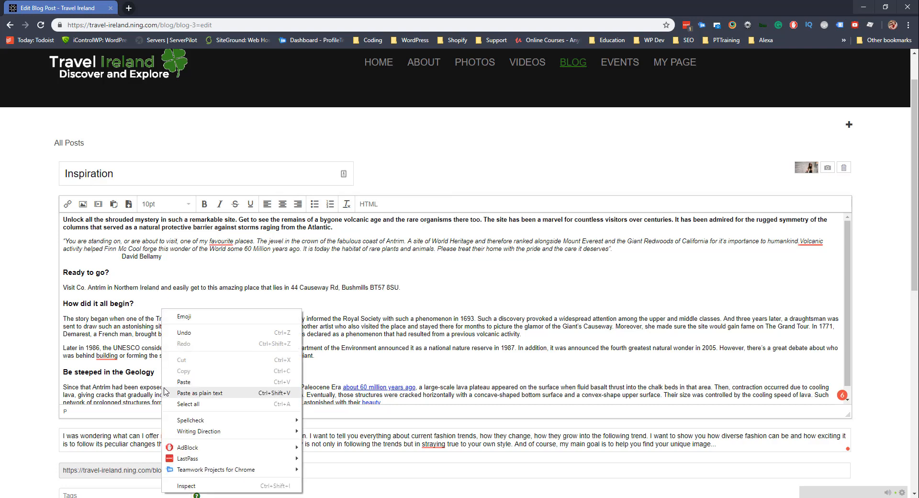
click(121, 355)
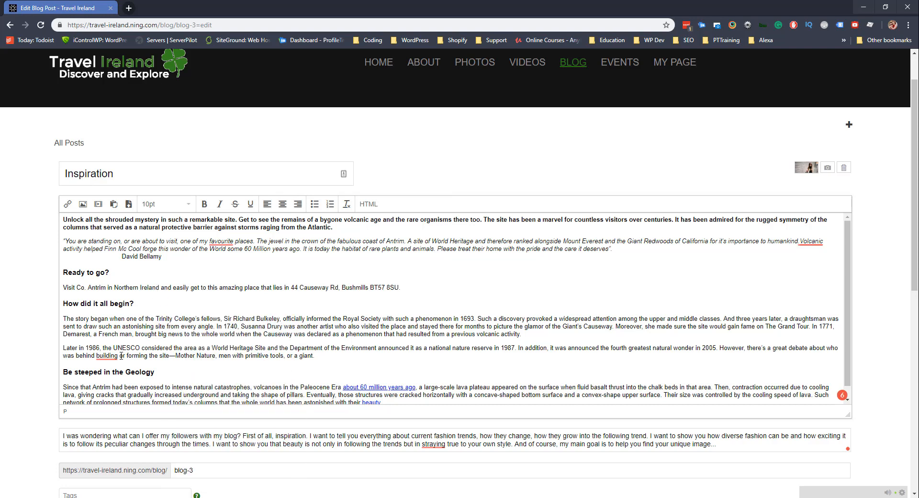
scroll(131, 358, down, 1)
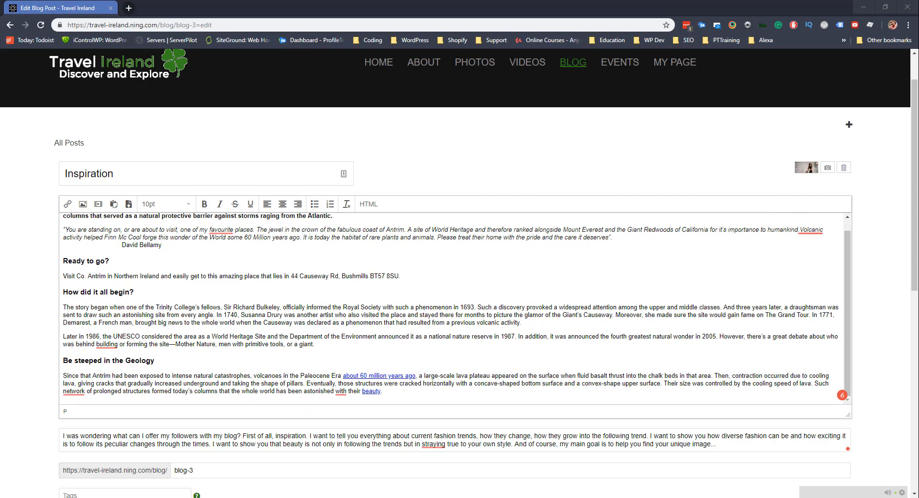
Replace the excerpt with the 'Unlock all the shrouded mystery…' opening paragraph.
click(171, 443)
key(ctrl+a)
text(Unlock all the shrouded mystery in such a remarkable site. Get to see the remains of a bygone volcanic age and the rare organisms there too. The site has been a marvel for countless visitors over centuries. It has been admired for the rugged symmetry of the columns that served as a natural protective barrier against storms raging from the Atlantic.)
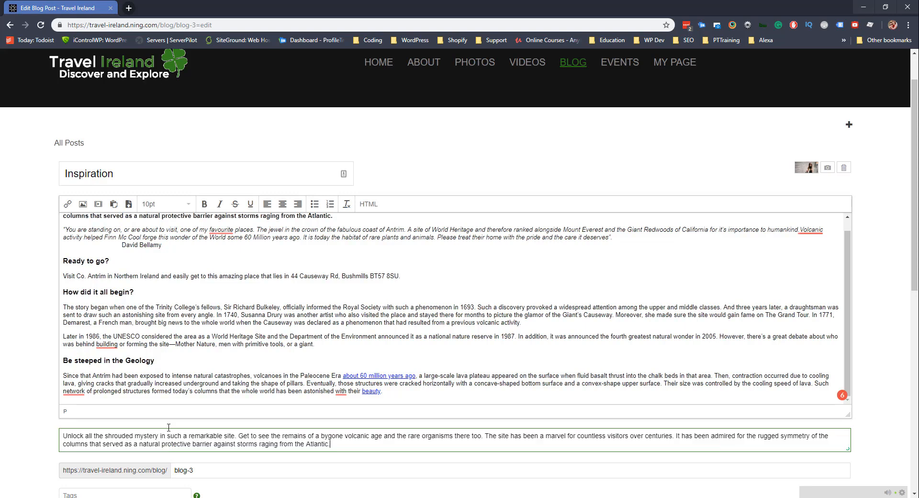
Insert st_patsday.jpg into the post body with the RIGHT layout.
click(141, 329)
scroll(141, 328, up, 1)
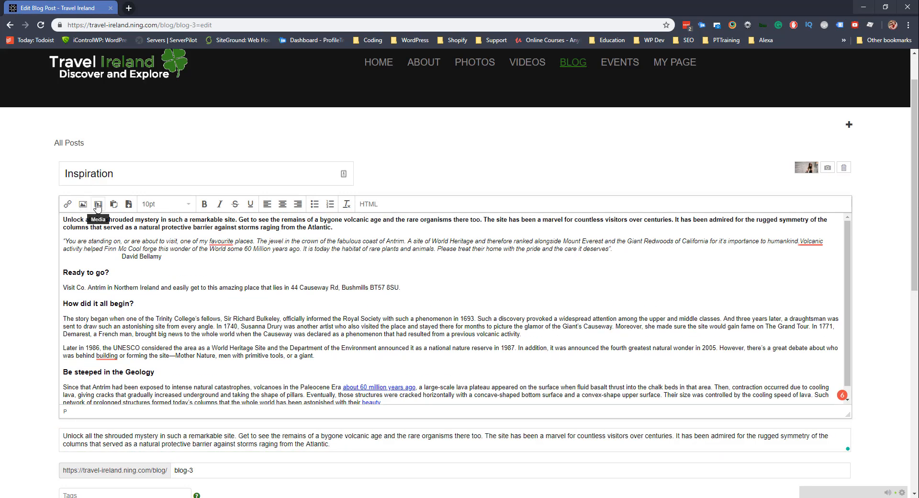
click(84, 204)
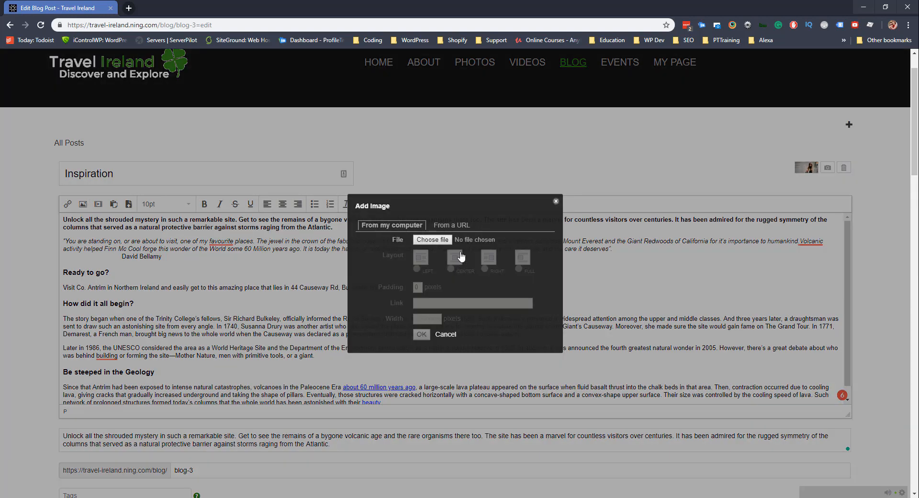
click(433, 240)
click(110, 80)
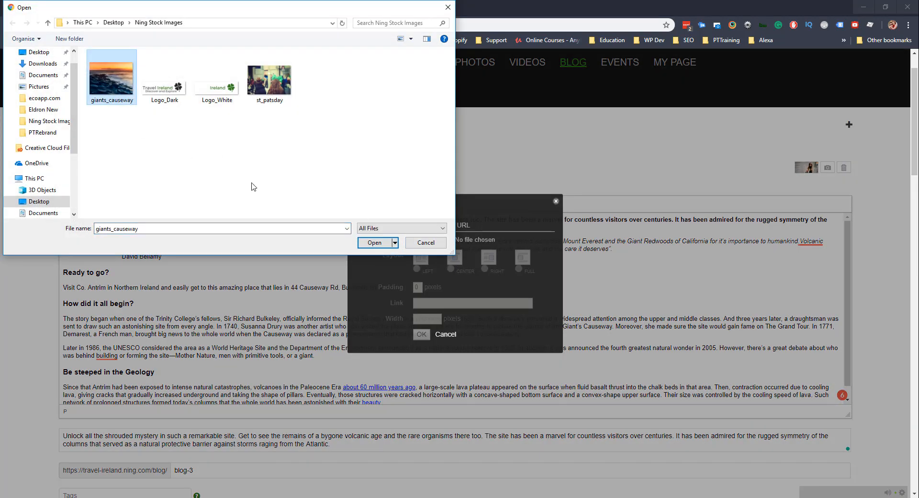
click(386, 241)
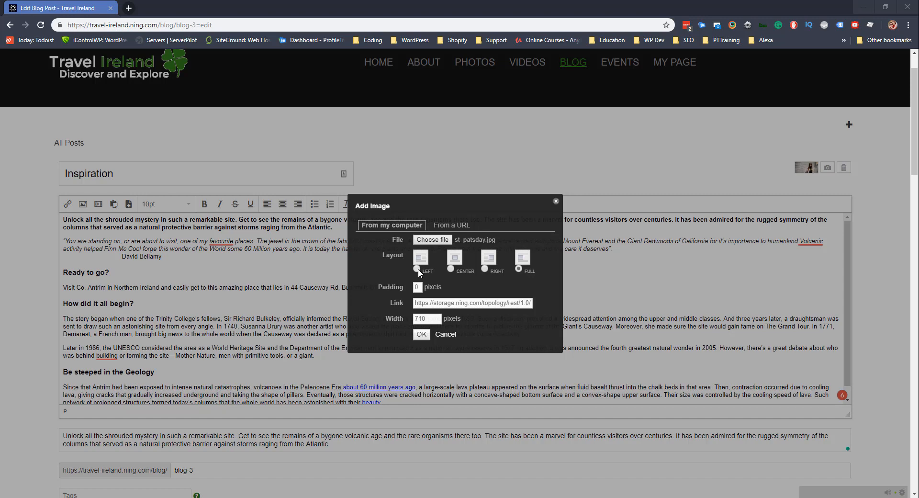
click(484, 269)
click(421, 335)
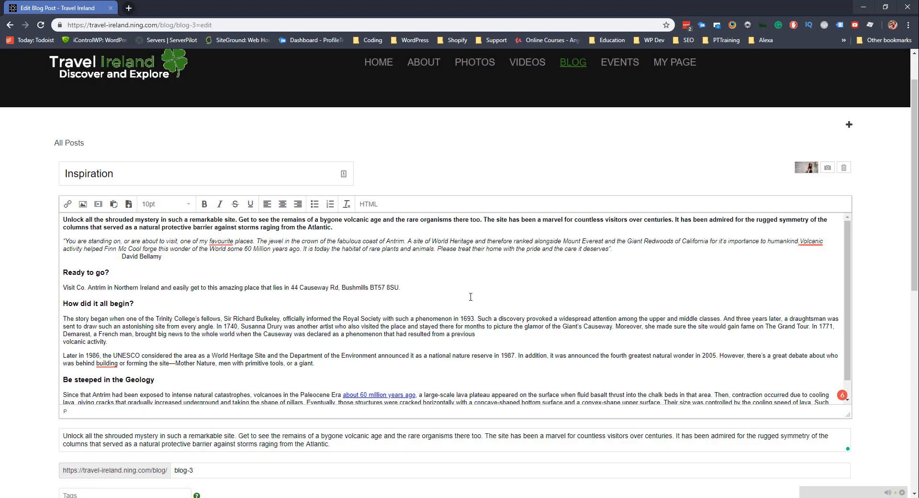
Replace the title 'Inspiration' with 'GIANT'S CAUSEWAY TOUR – Causeway Coast' and open the featured-image file picker.
scroll(493, 293, down, 1)
scroll(493, 301, up, 1)
scroll(526, 302, down, 2)
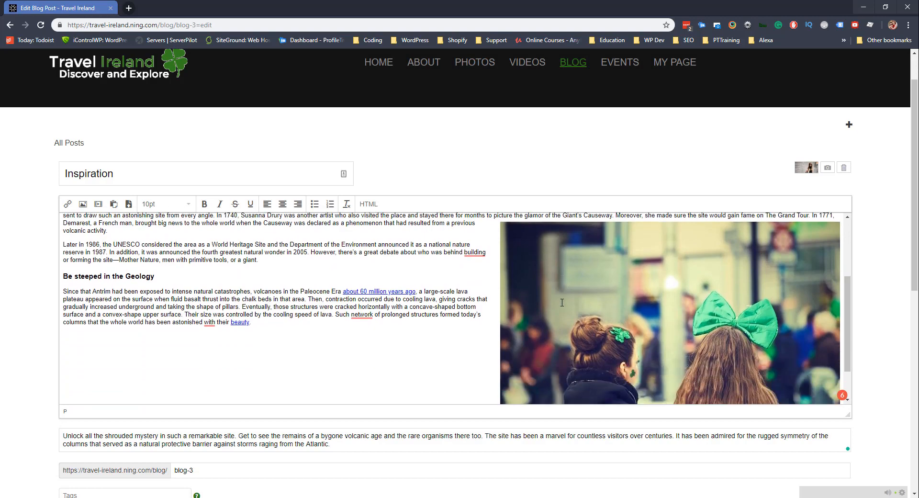
scroll(563, 304, up, 4)
scroll(563, 308, down, 4)
scroll(573, 311, up, 4)
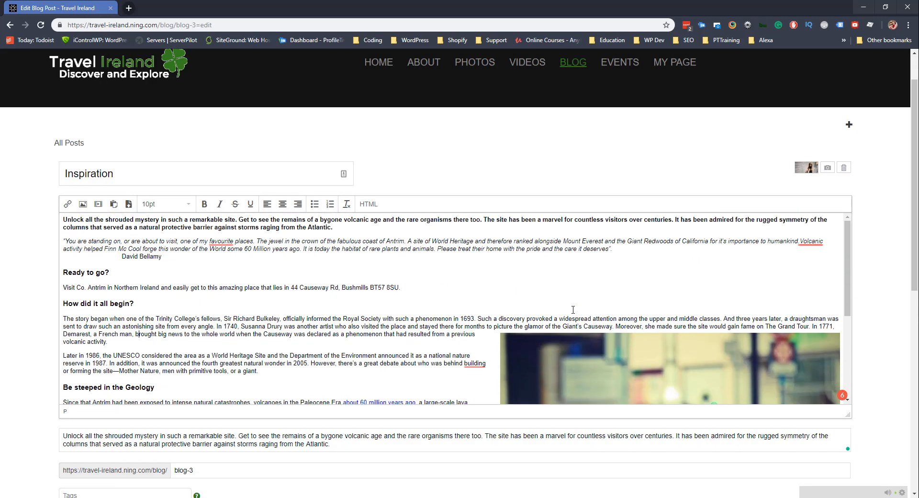
scroll(563, 329, up, 1)
scroll(562, 329, down, 1)
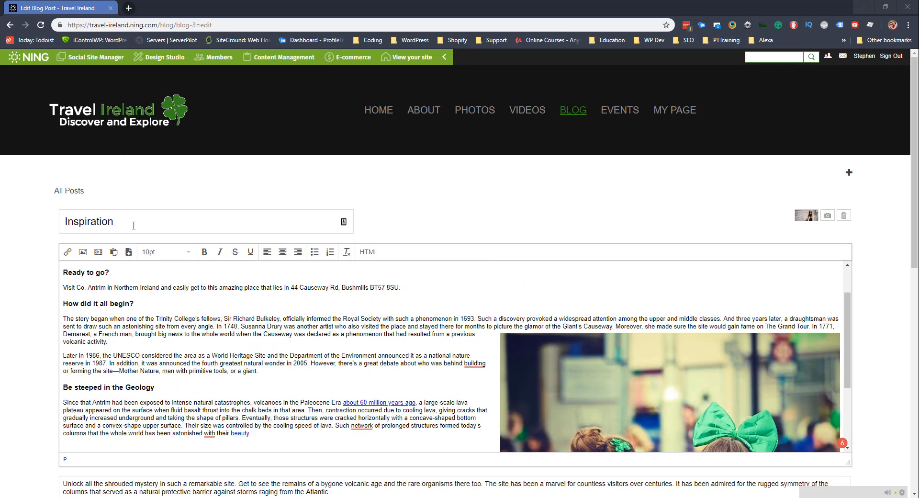
drag(133, 225, 31, 222)
text(GIANT’S CAUSEWAY TOUR – Causeway Coast)
click(450, 203)
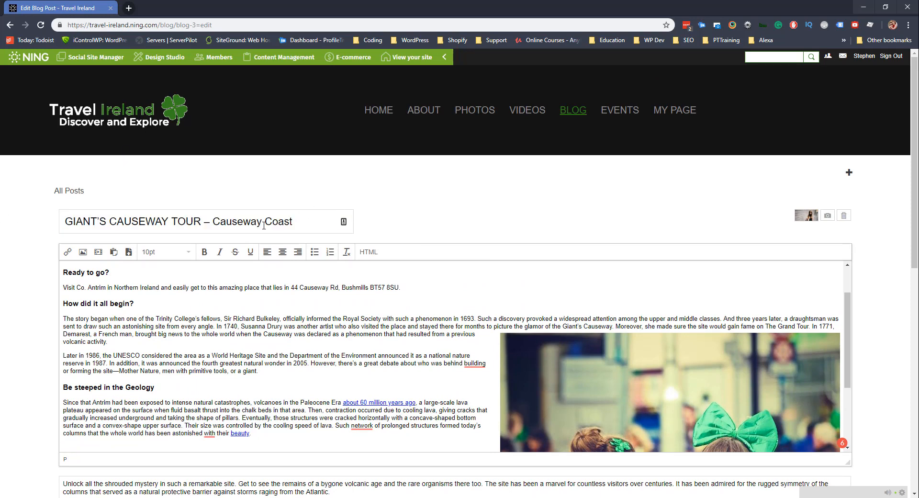
scroll(661, 324, down, 3)
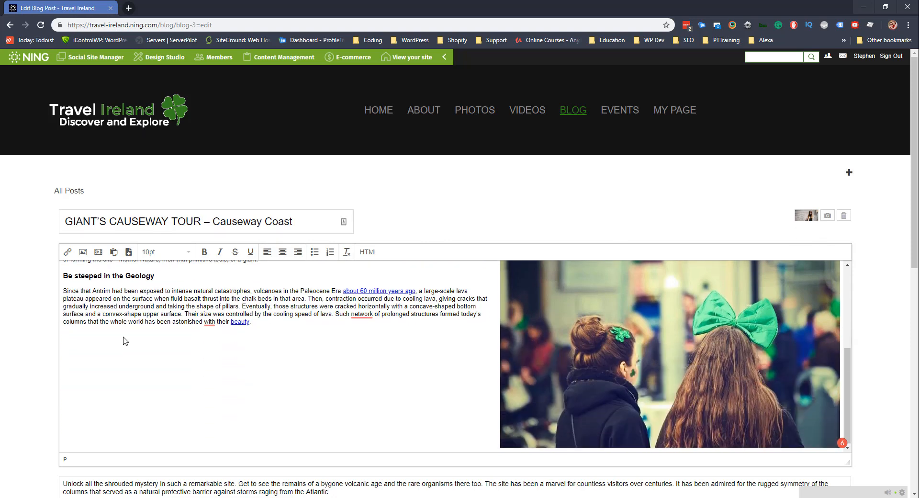
click(810, 218)
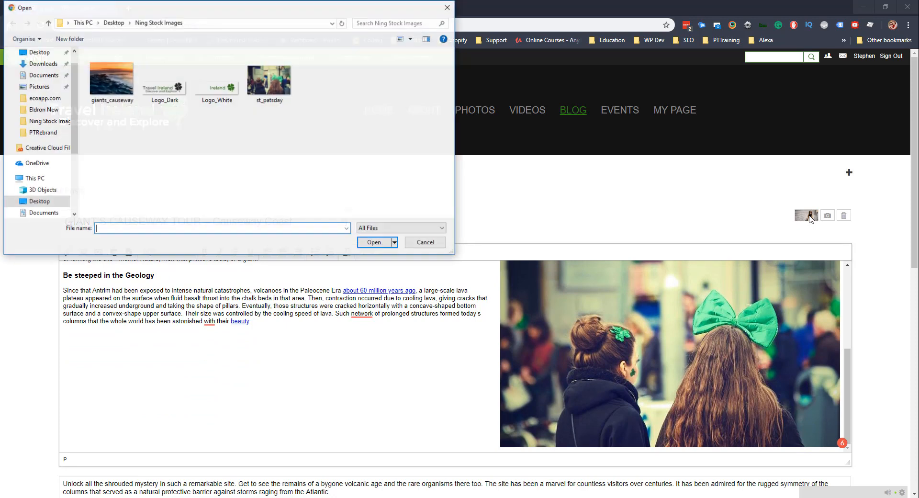
Set the giants_causeway photo as the featured image and save the post with Update.
double_click(109, 76)
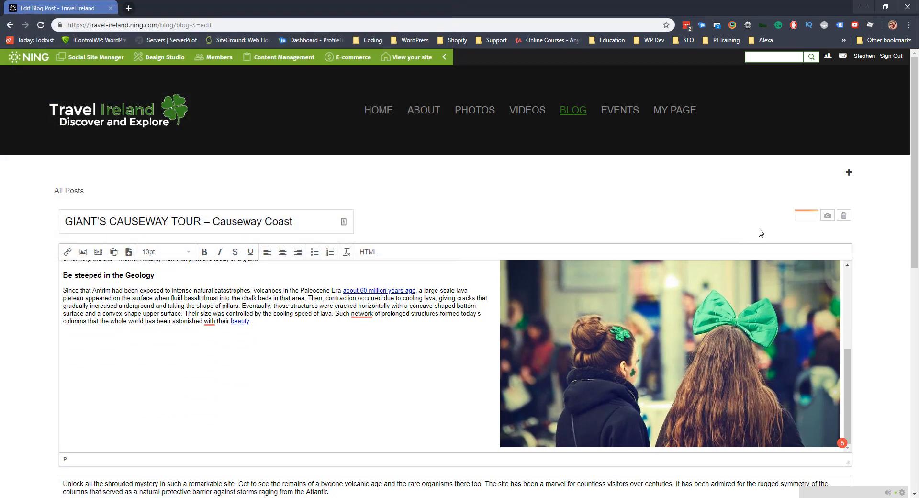
scroll(305, 321, down, 1)
scroll(305, 321, down, 4)
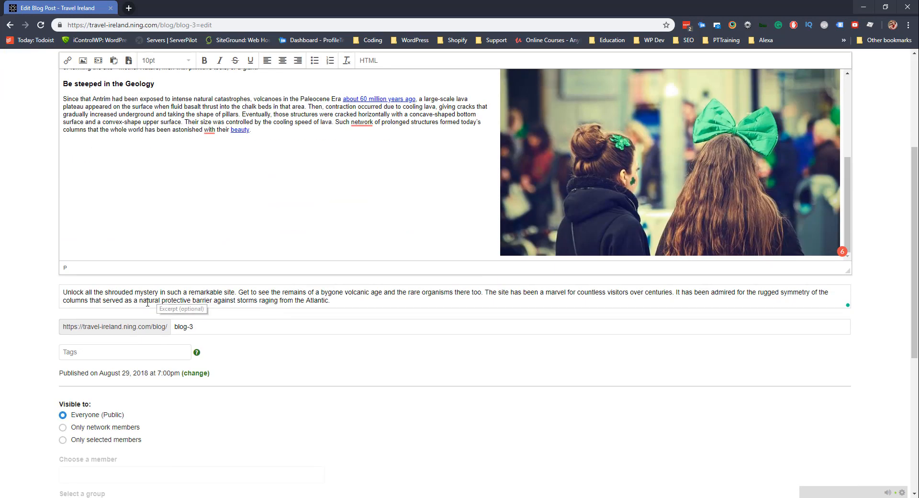
scroll(143, 307, down, 2)
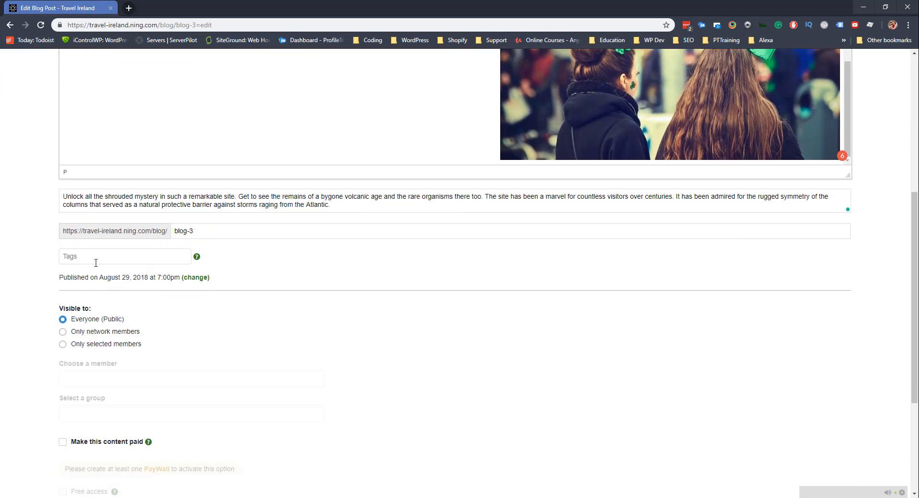
scroll(162, 266, down, 1)
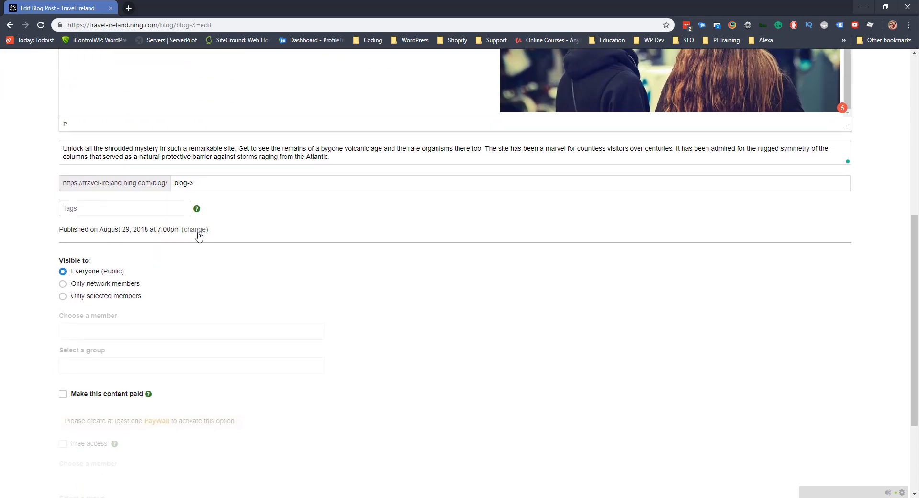
scroll(309, 294, down, 2)
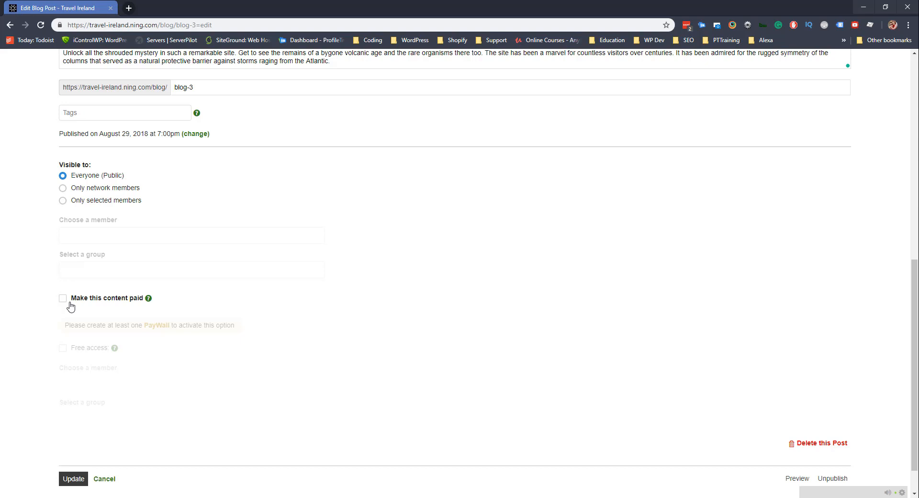
click(74, 478)
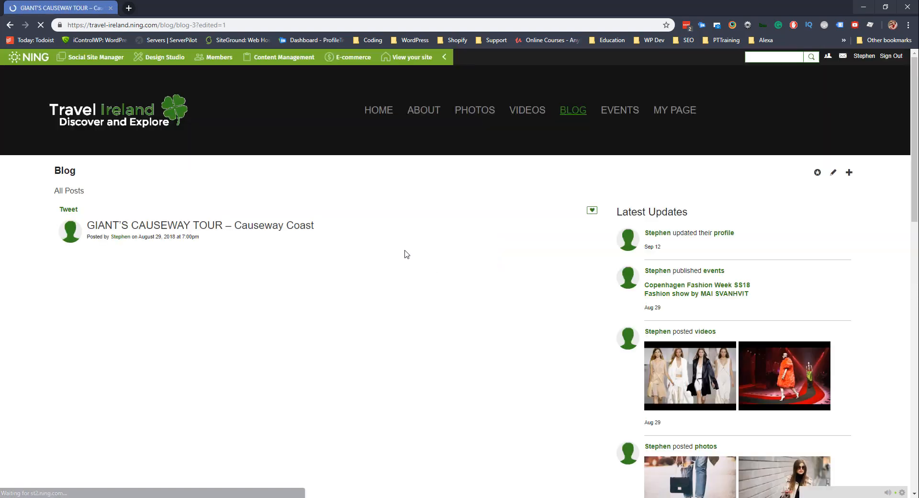
Scroll through the published 'GIANT'S CAUSEWAY TOUR – Causeway Coast' post, then reopen it for editing.
scroll(72, 231, down, 2)
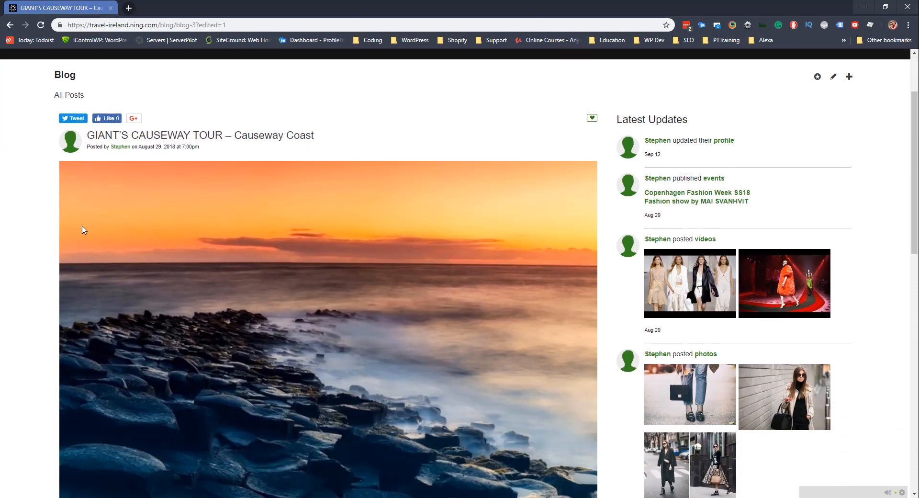
scroll(307, 259, down, 8)
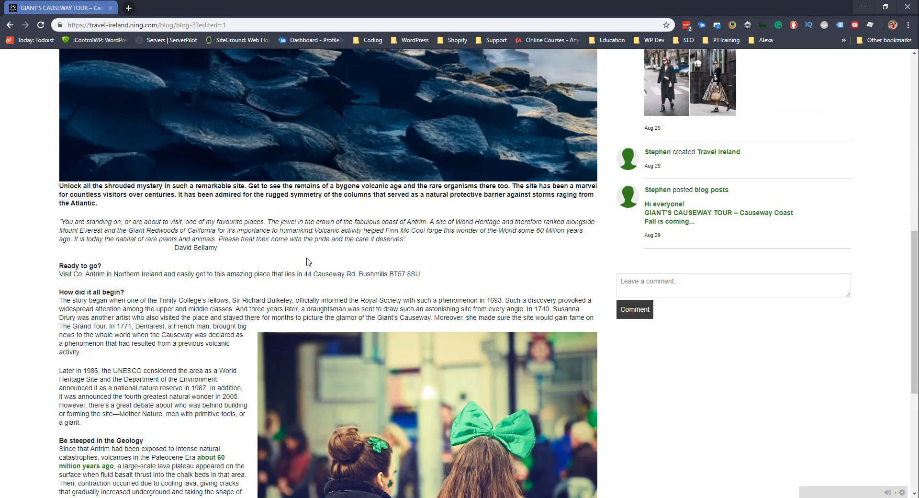
scroll(90, 285, down, 5)
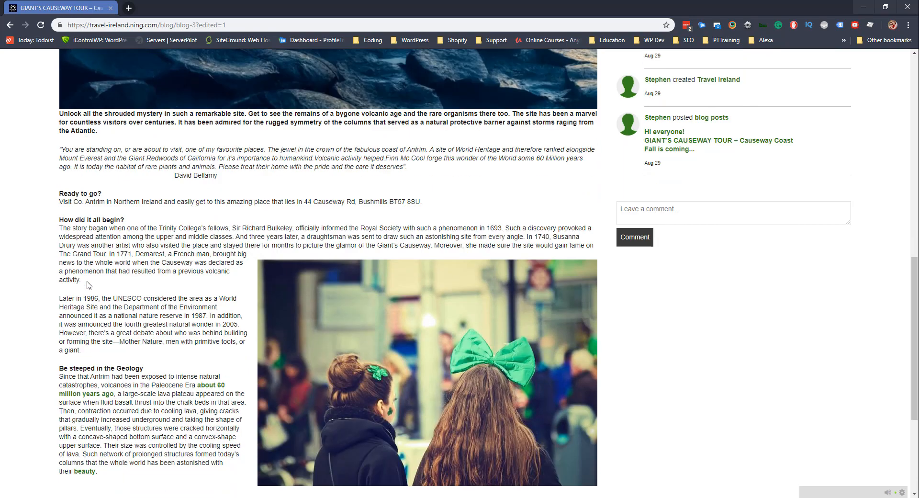
scroll(147, 258, up, 15)
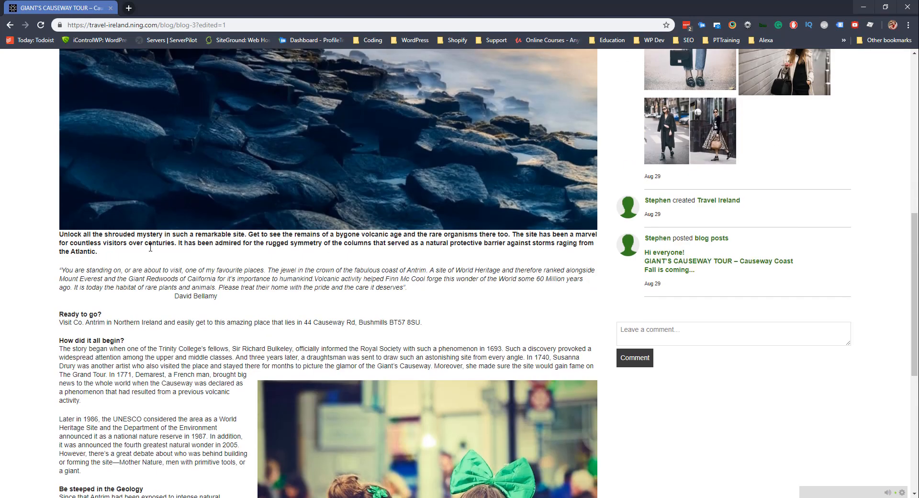
scroll(147, 260, up, 4)
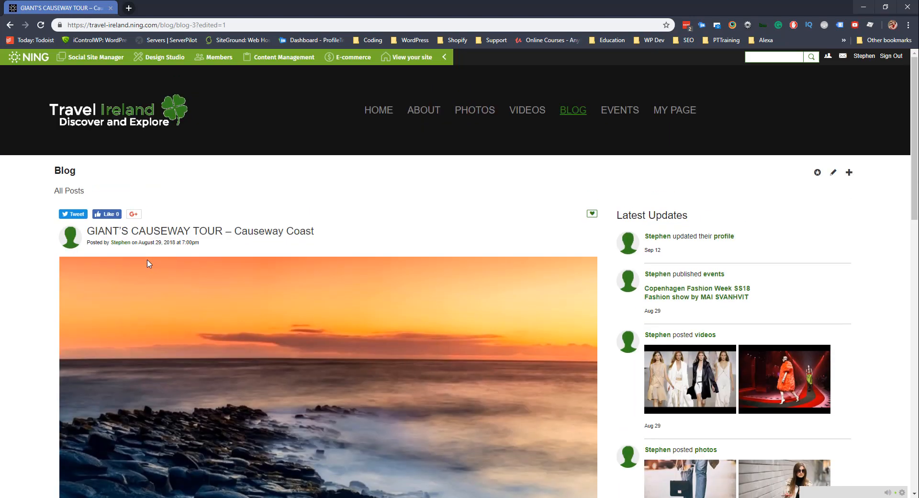
scroll(139, 283, down, 8)
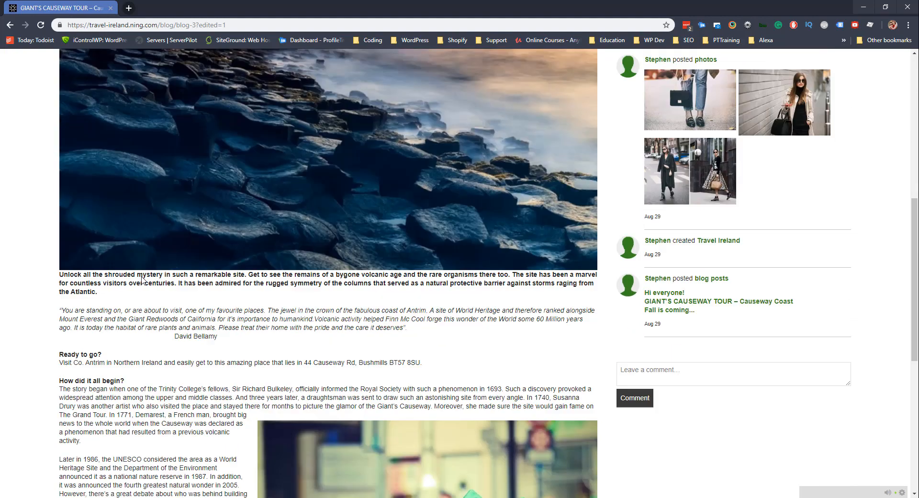
scroll(142, 281, down, 2)
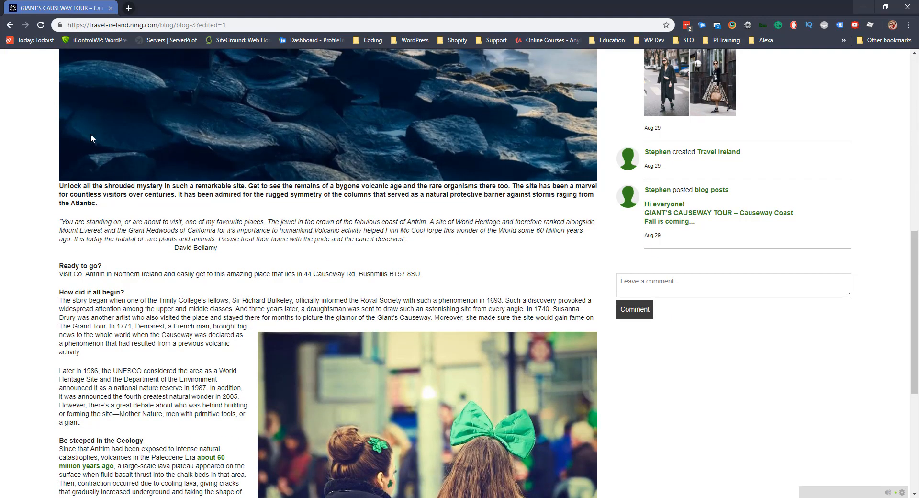
scroll(408, 181, up, 10)
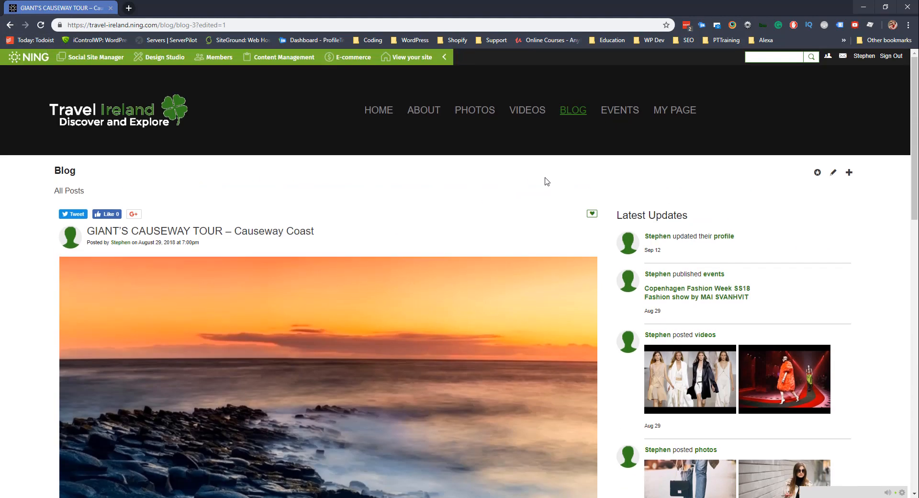
click(834, 173)
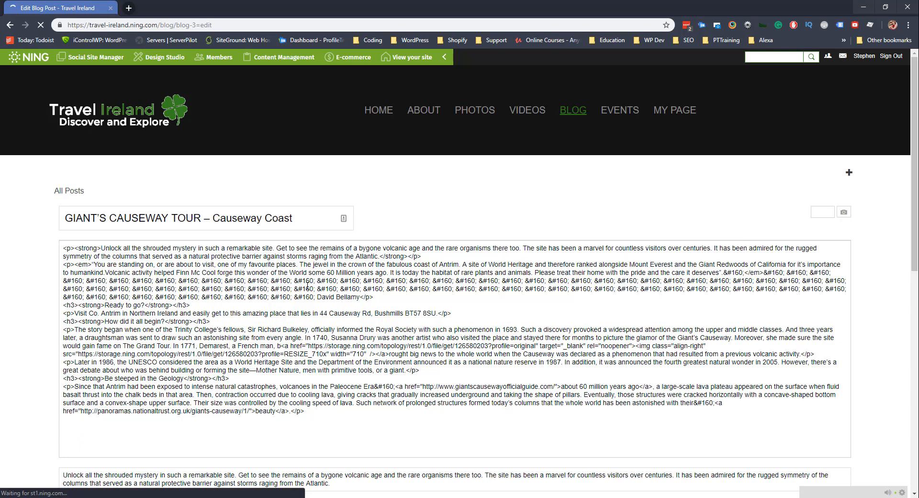
Insert a blank line above the opening 'Unlock' paragraph.
scroll(184, 304, down, 5)
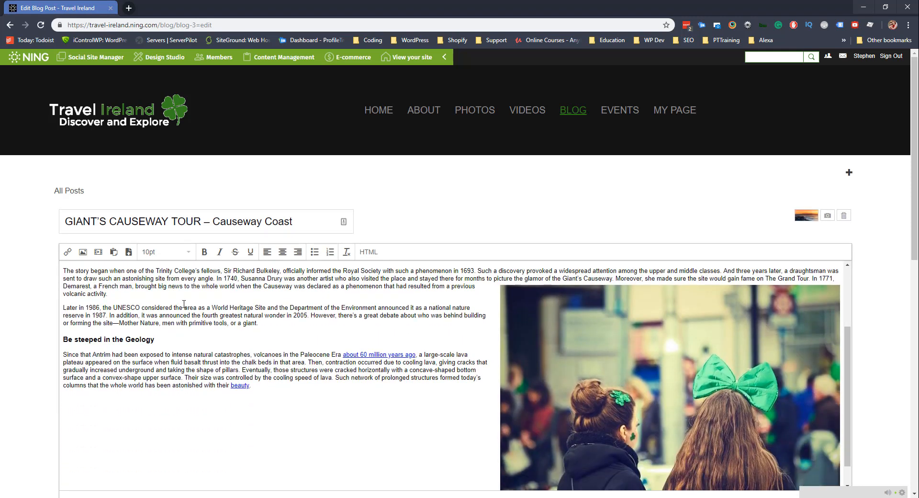
scroll(184, 306, up, 5)
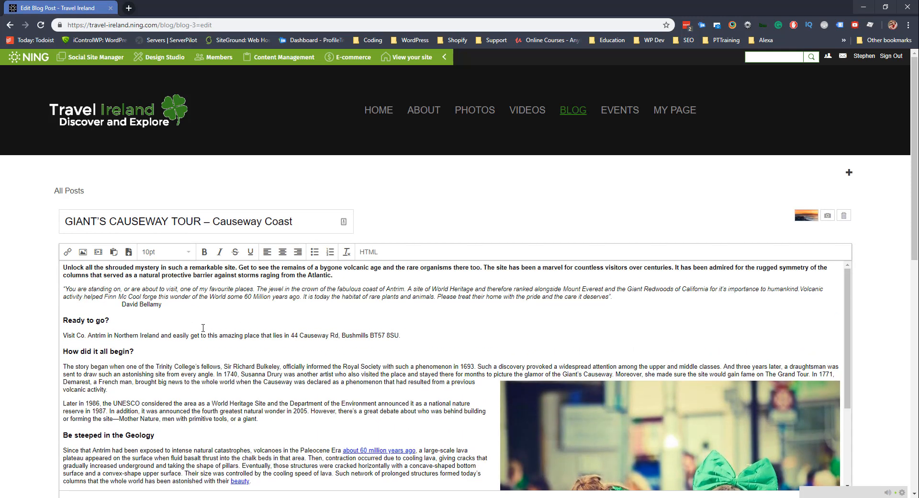
click(63, 269)
key(Return)
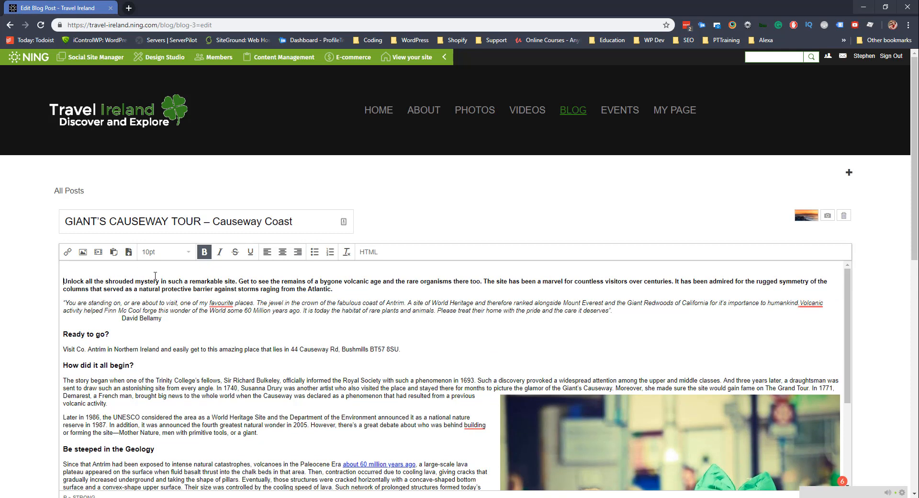
Bold the name in the quote's attribution line, then view the post's HTML source.
click(140, 316)
drag(122, 317, 162, 317)
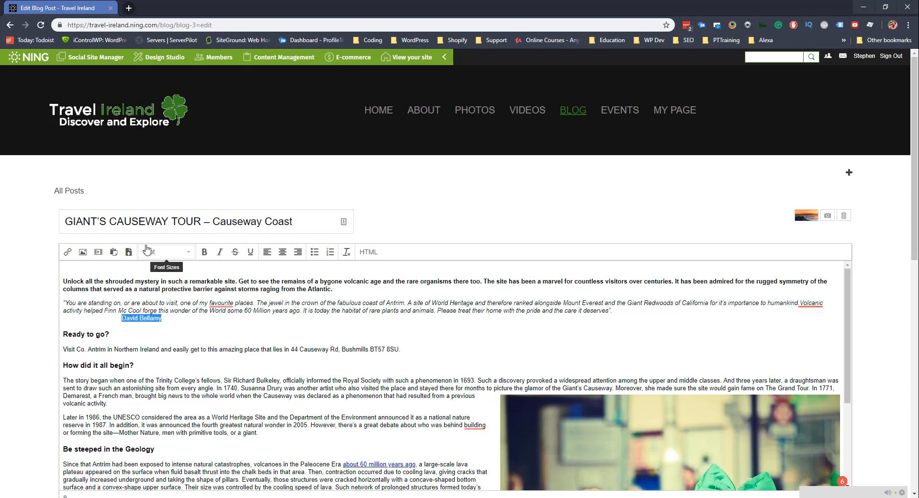
click(204, 252)
click(194, 331)
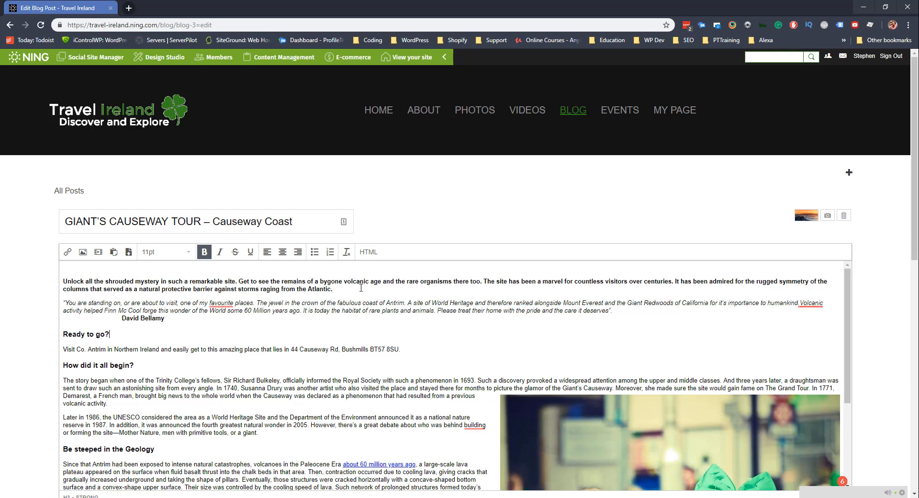
click(369, 251)
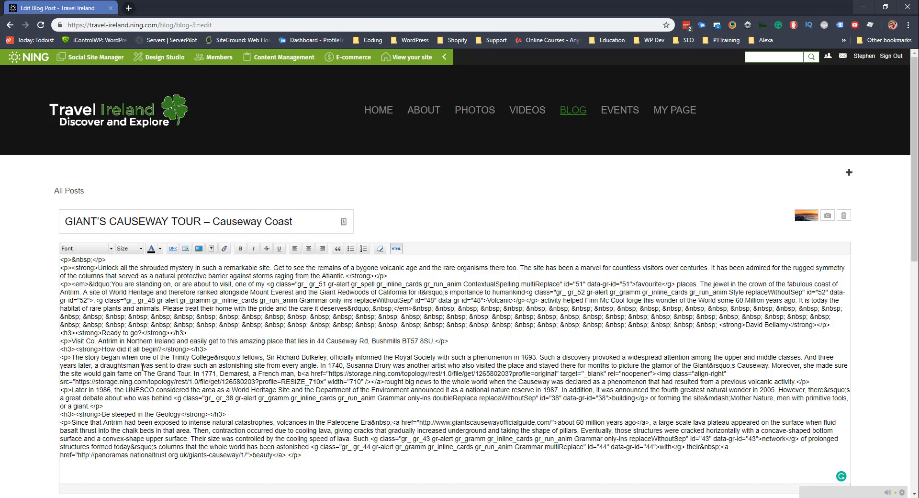
Switch the post body from HTML back to the formatted editor and scroll down to Update.
scroll(142, 365, down, 3)
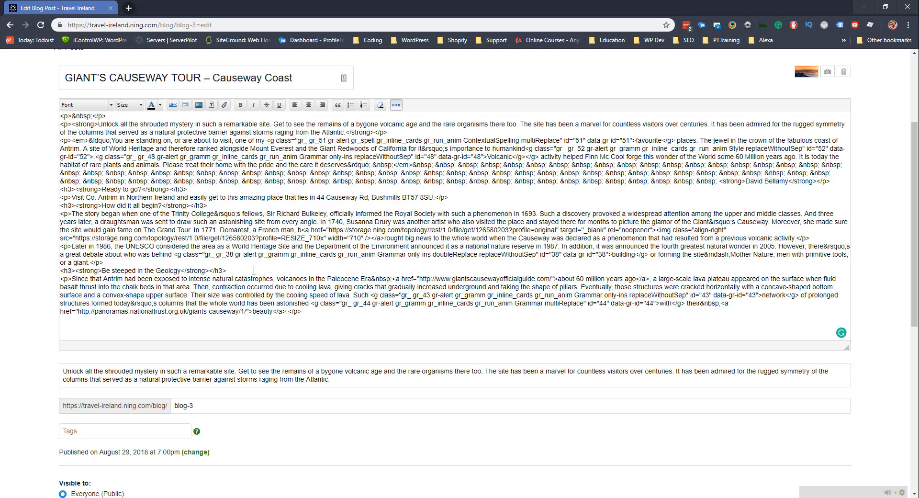
scroll(254, 270, up, 2)
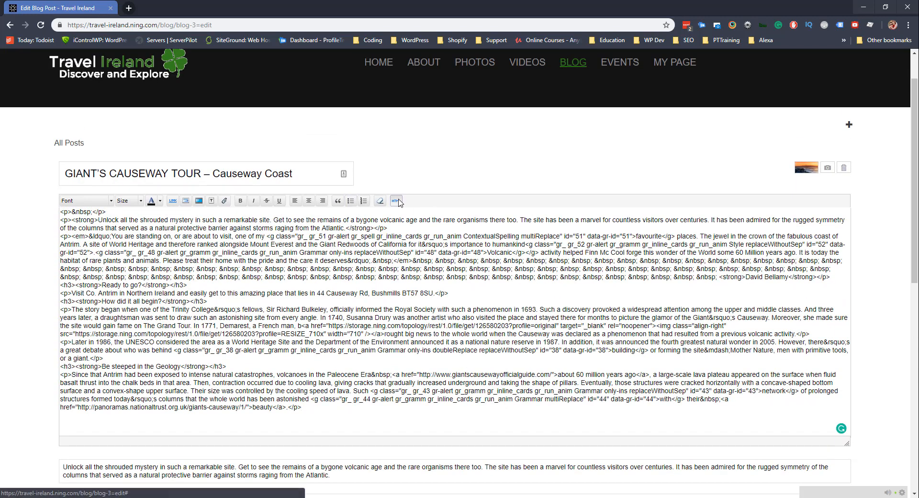
click(397, 201)
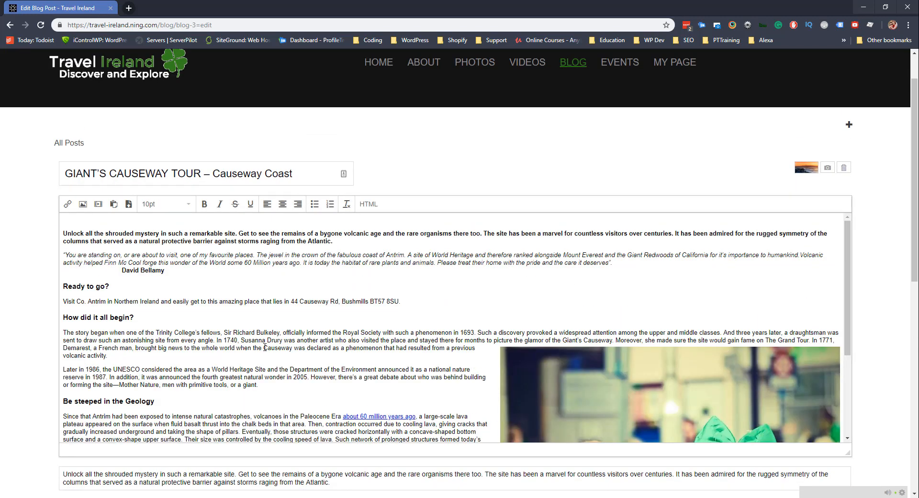
scroll(254, 344, down, 1)
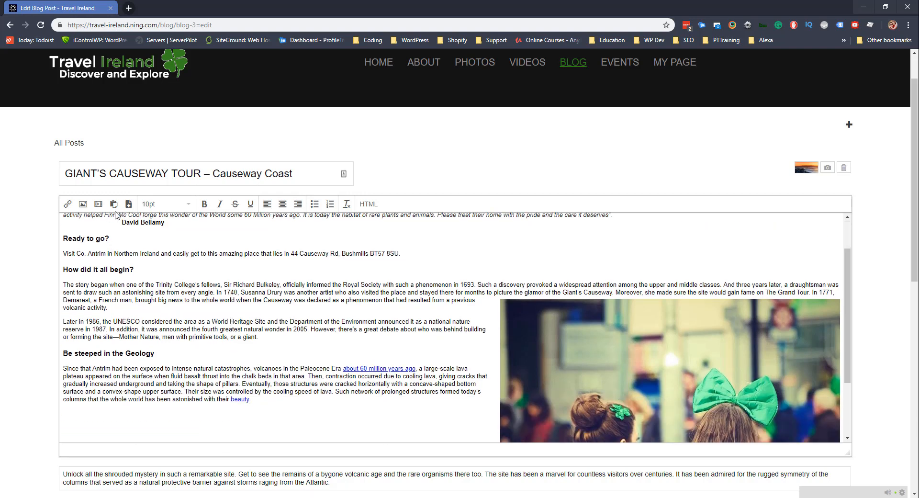
scroll(166, 304, down, 2)
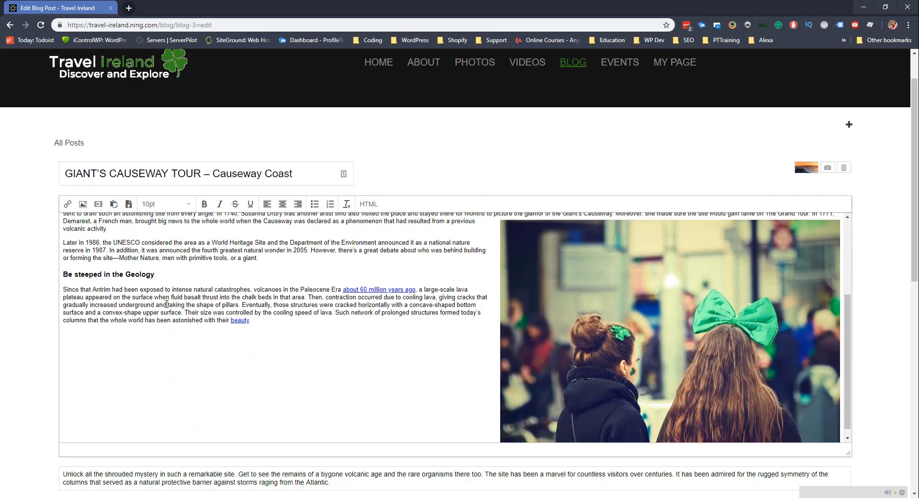
scroll(166, 303, down, 2)
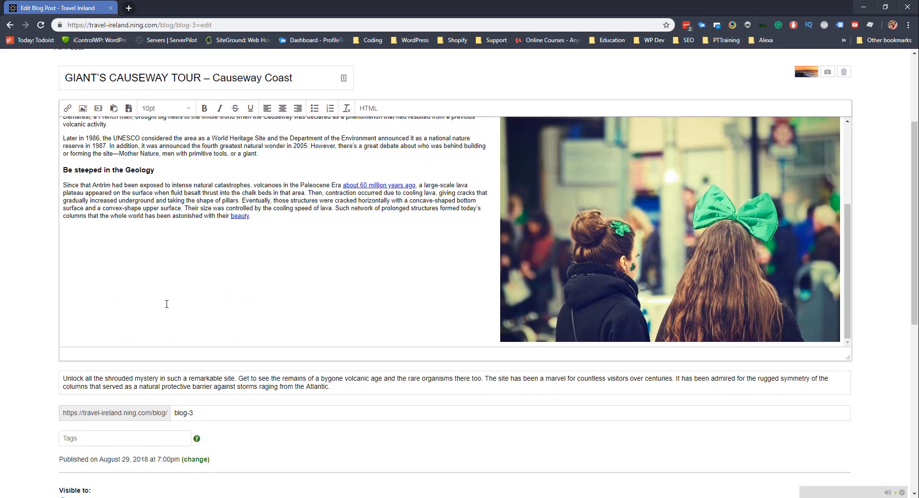
scroll(167, 303, up, 3)
scroll(65, 266, up, 3)
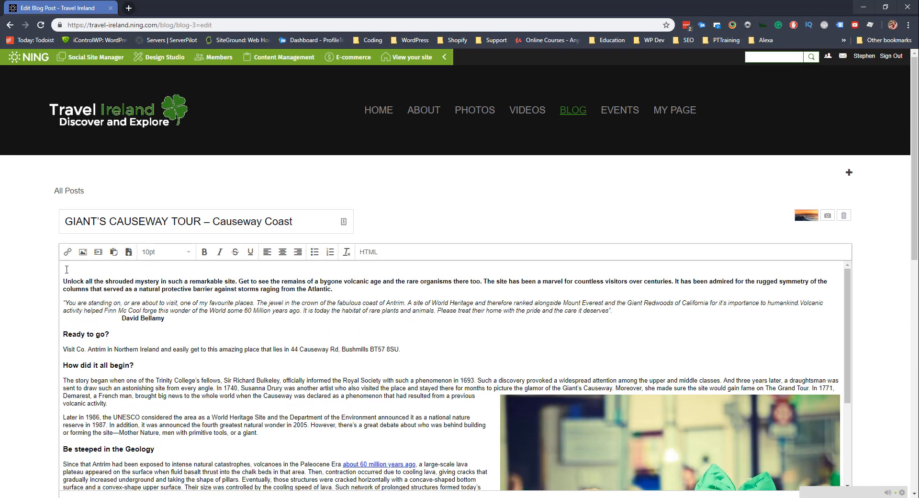
scroll(30, 279, down, 4)
scroll(31, 279, down, 6)
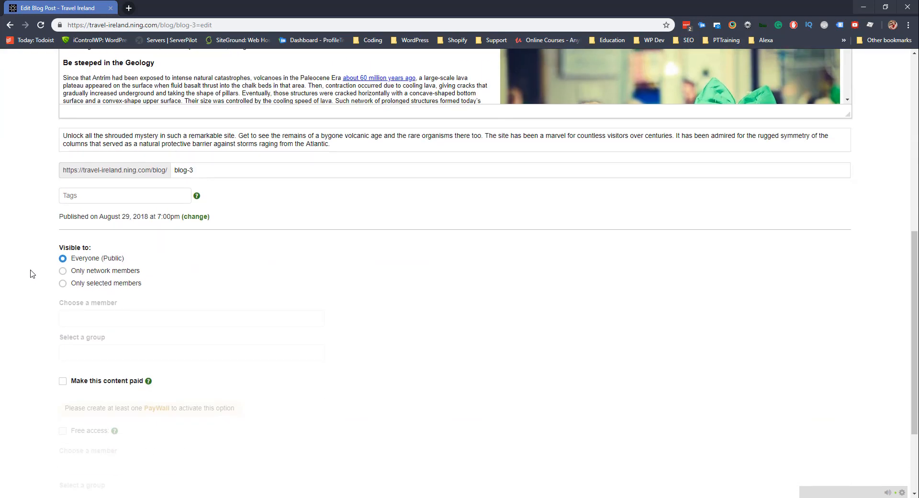
Save the revised Giant's Causeway post and start a new blog post.
click(73, 440)
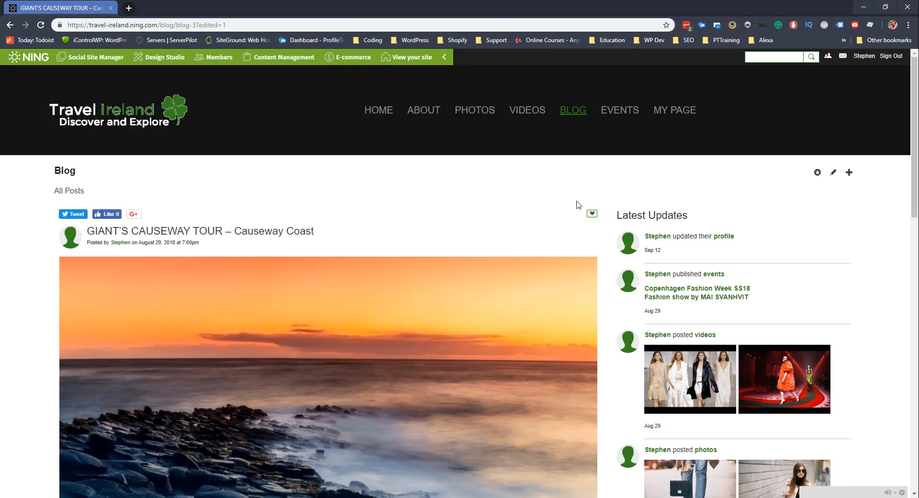
click(849, 174)
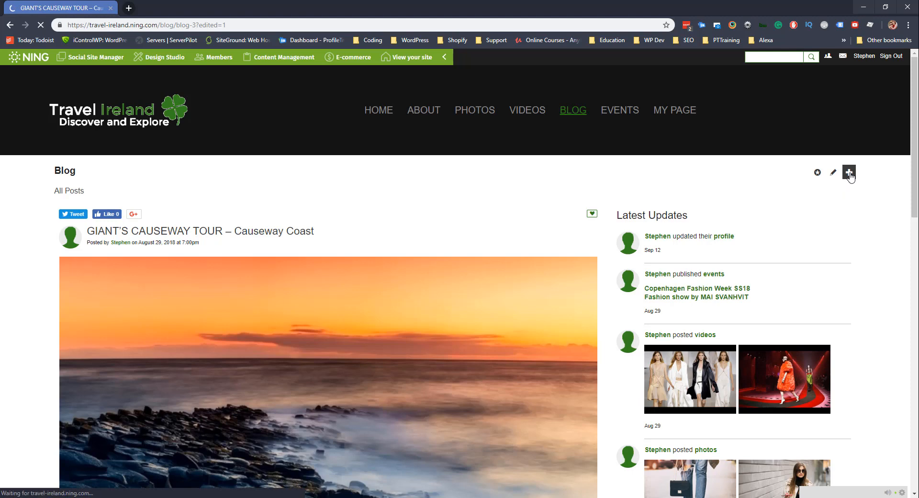
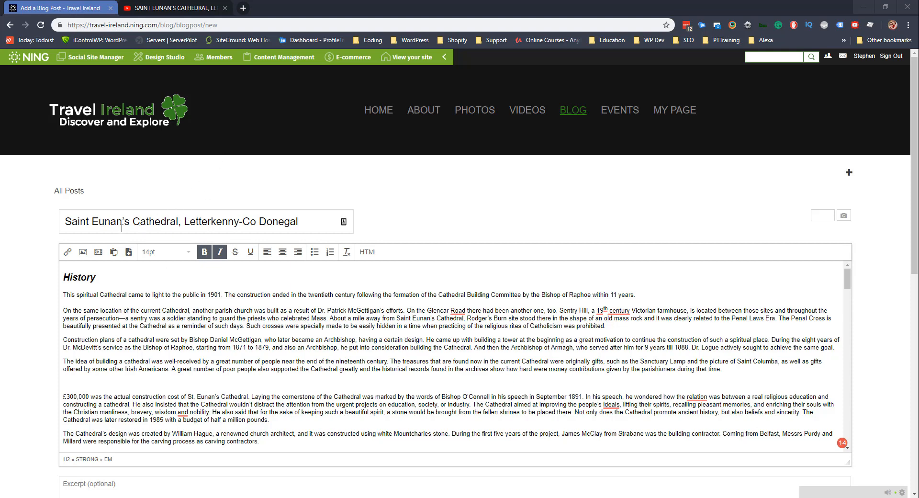
Add an empty line after the 'Co. Donegal.' paragraph, above 'Parish life', and open Insert Media.
scroll(127, 312, down, 15)
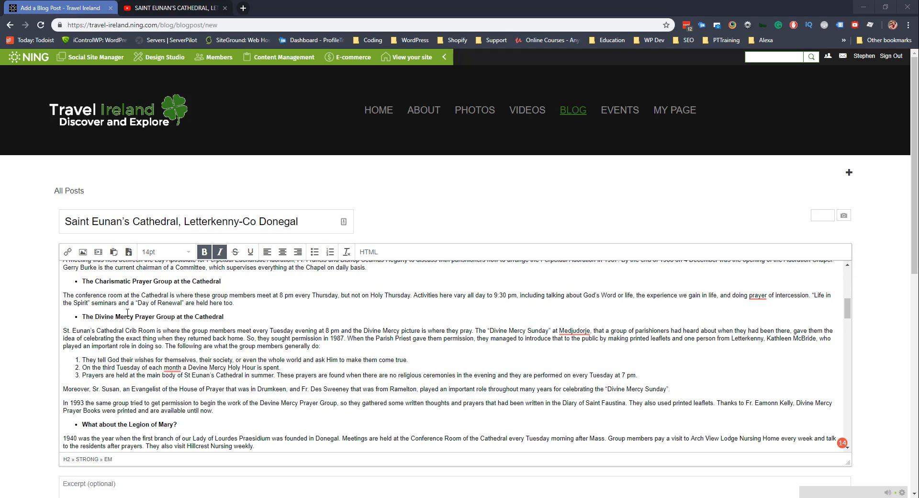
scroll(127, 312, down, 1)
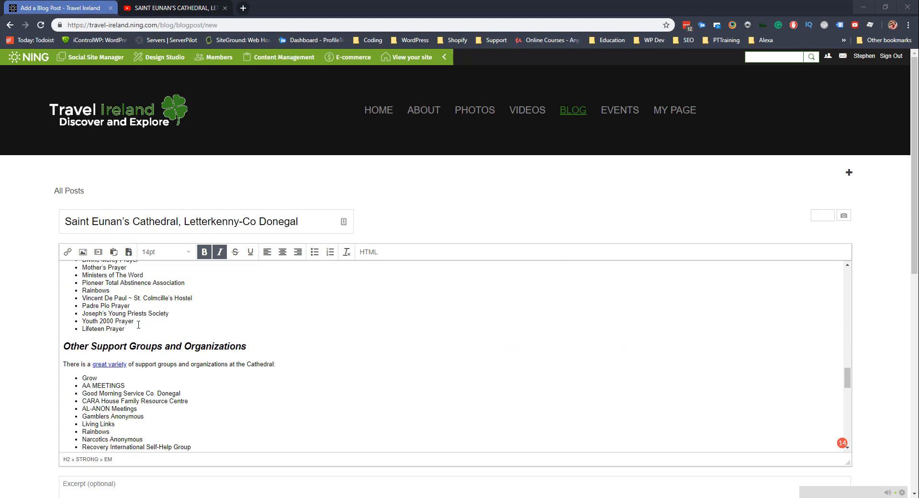
scroll(139, 325, down, 20)
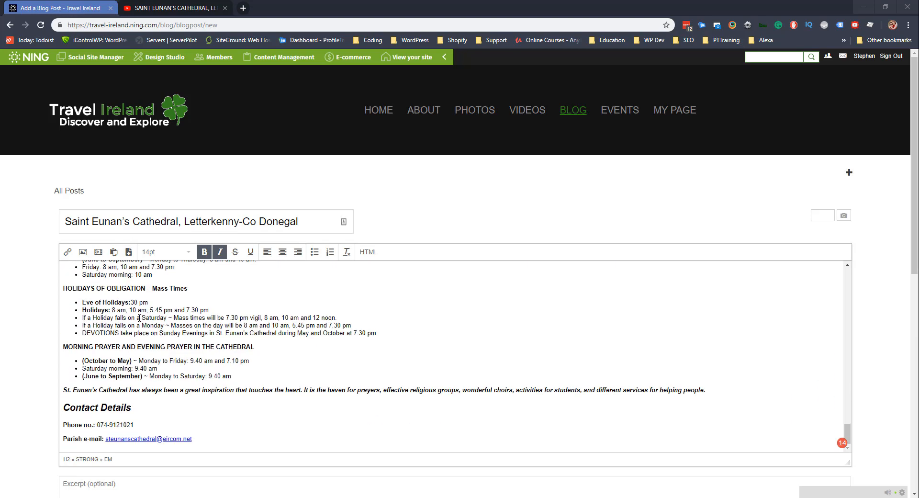
scroll(146, 379, up, 20)
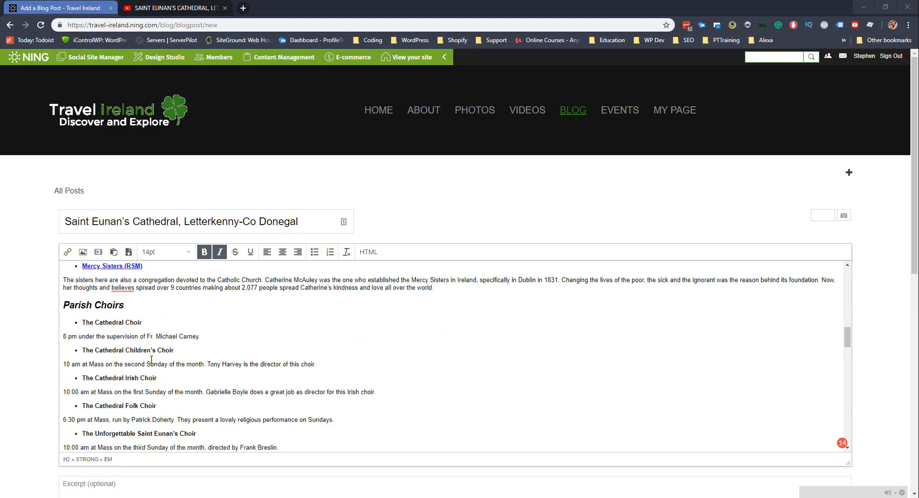
scroll(153, 363, up, 5)
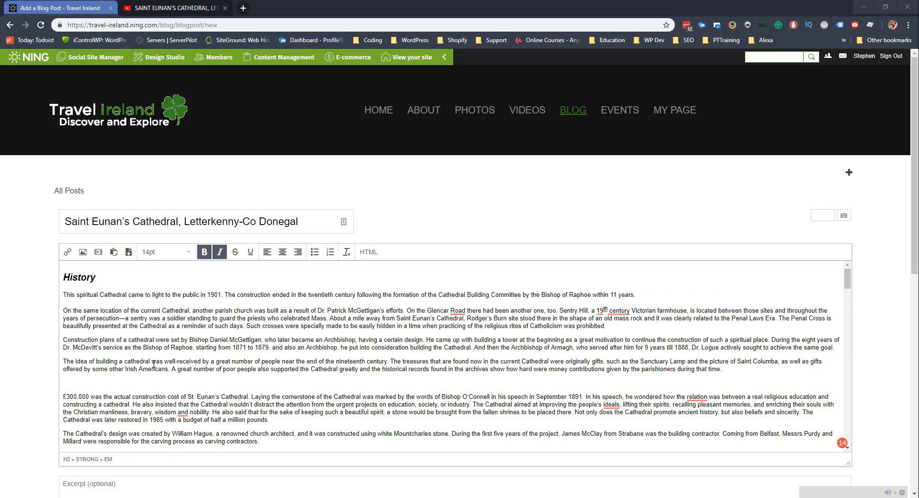
scroll(153, 363, down, 4)
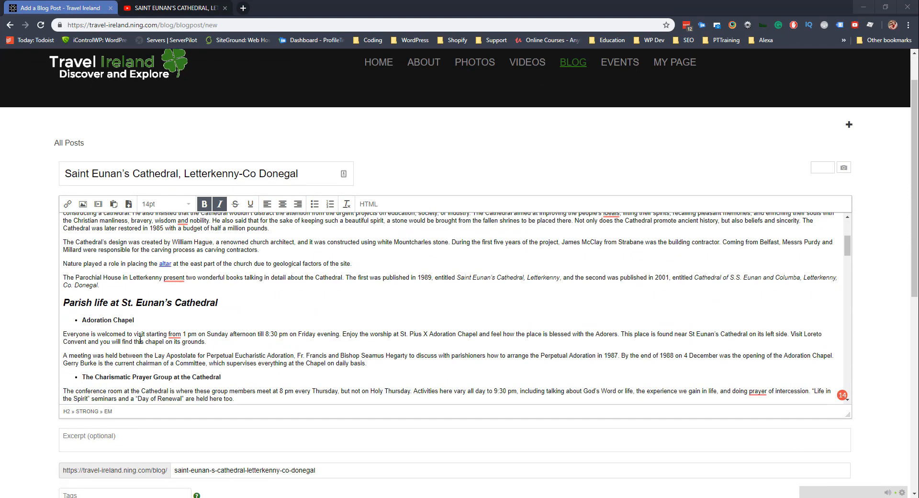
click(115, 283)
key(Return)
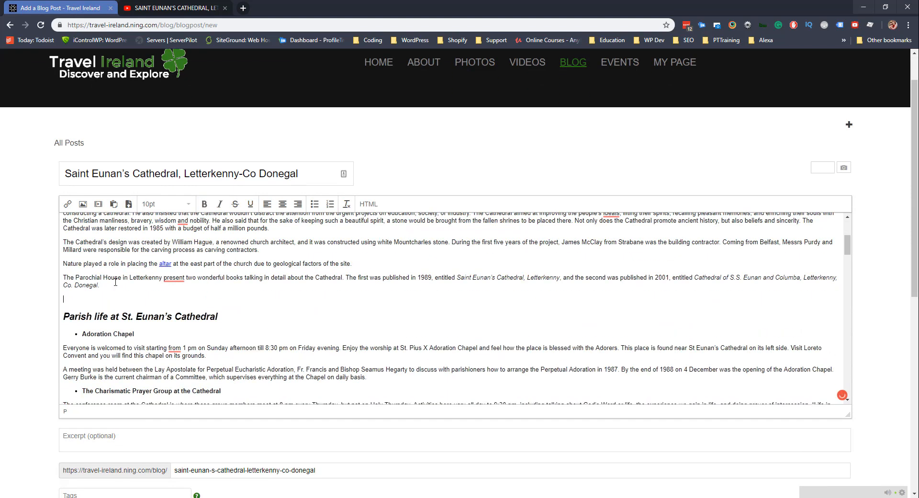
click(99, 205)
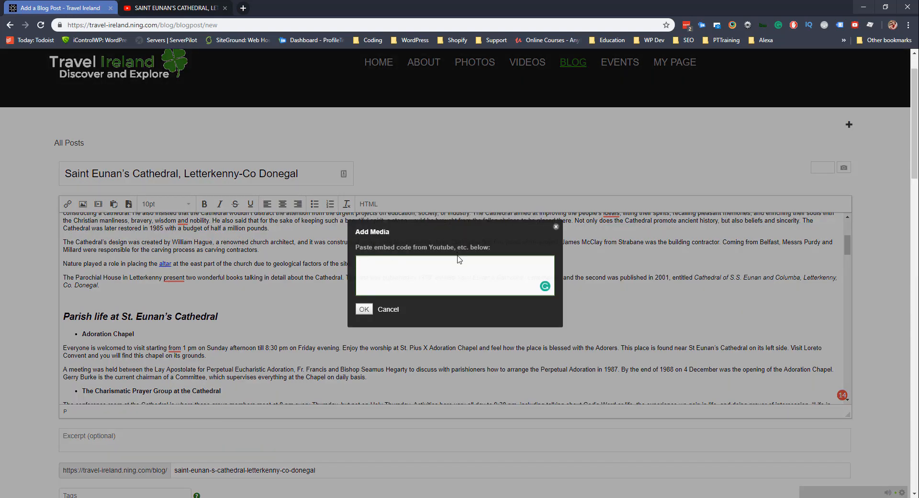
Copy the cathedral video's YouTube share link and return to the blog post editor.
click(179, 8)
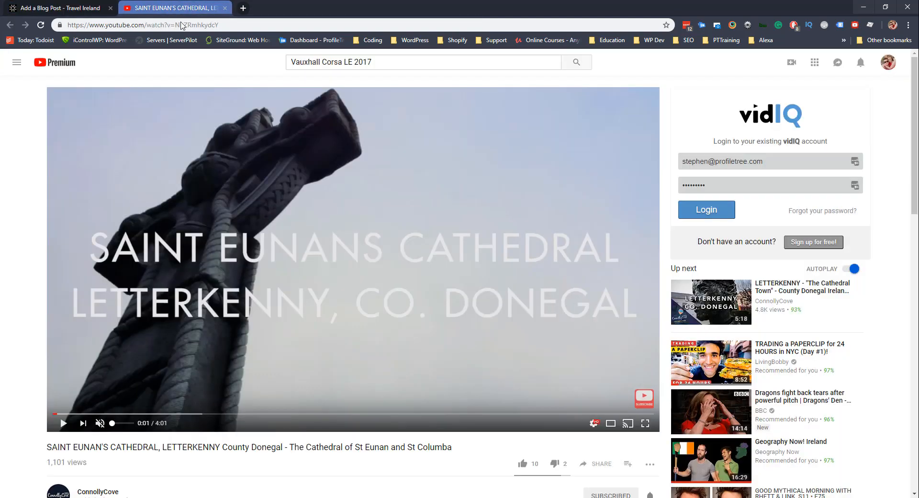
scroll(209, 155, down, 1)
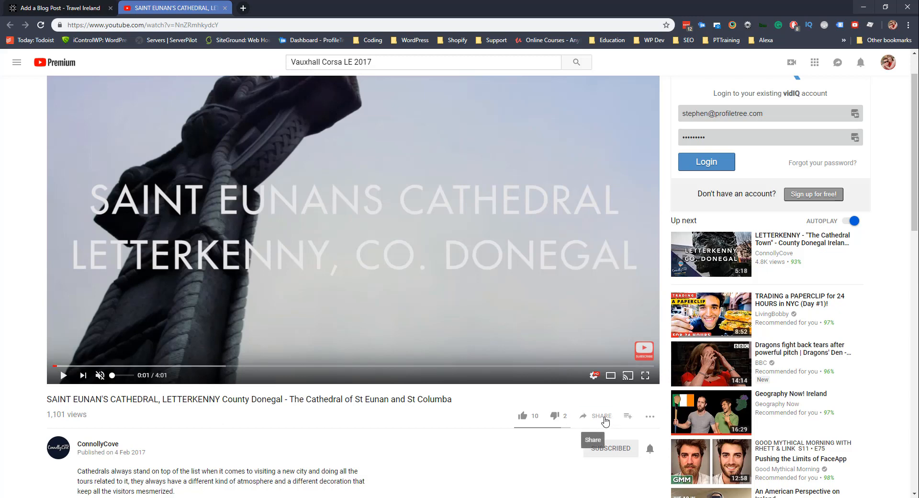
click(601, 415)
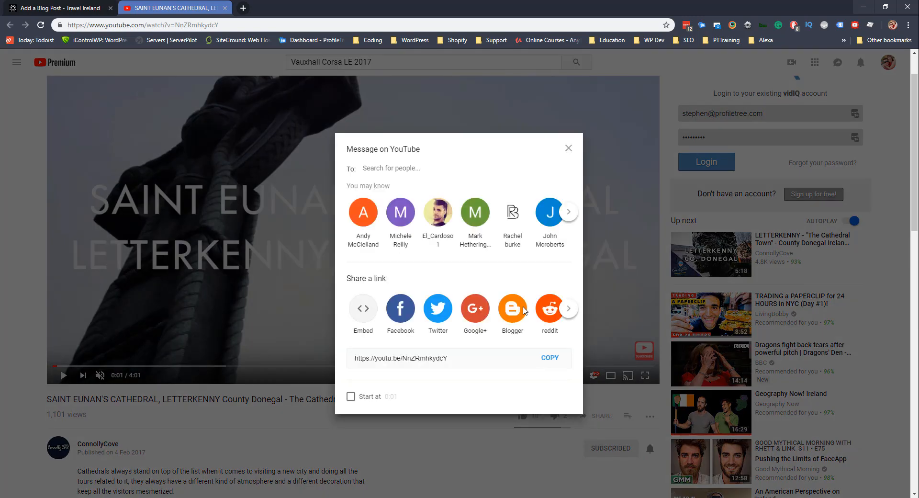
click(549, 359)
click(14, 219)
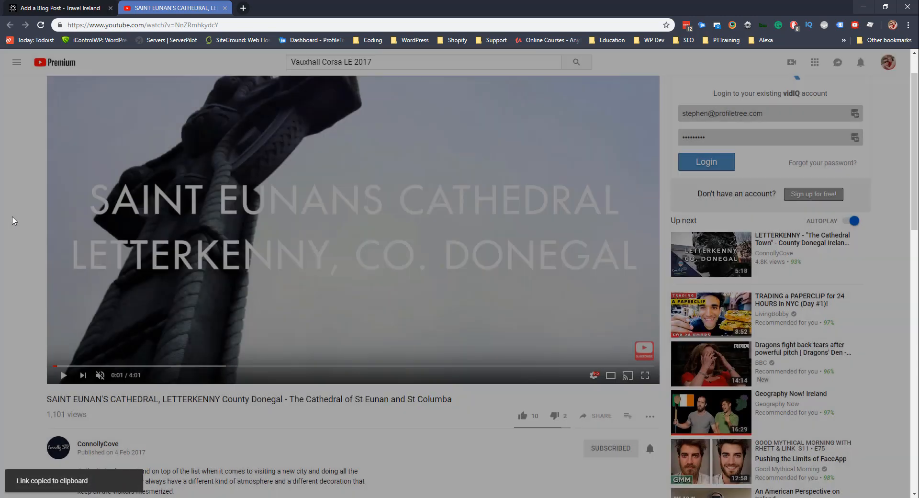
click(62, 8)
Insert the pasted share link through Add Media and save and publish the post.
key(ctrl+v)
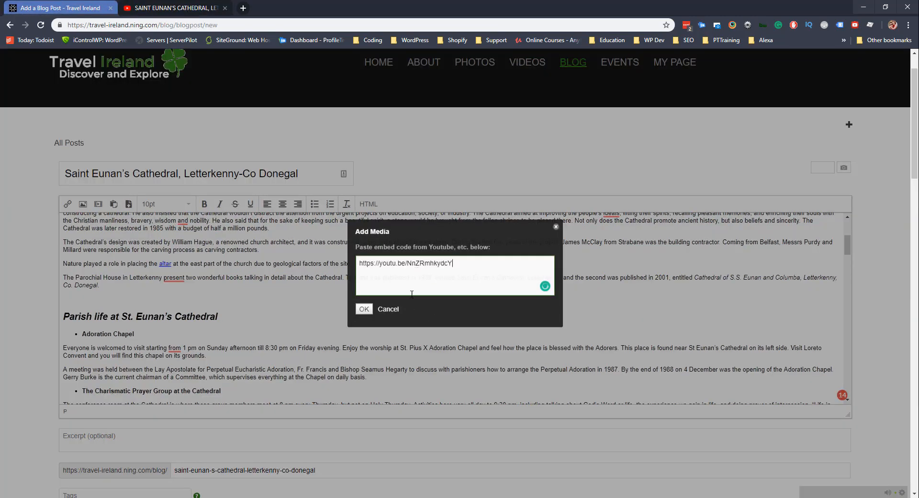
click(363, 310)
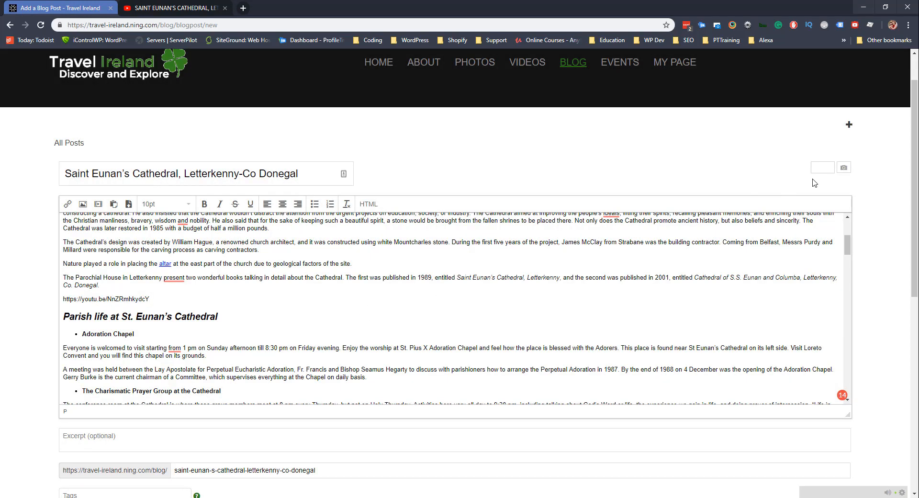
scroll(48, 348, down, 8)
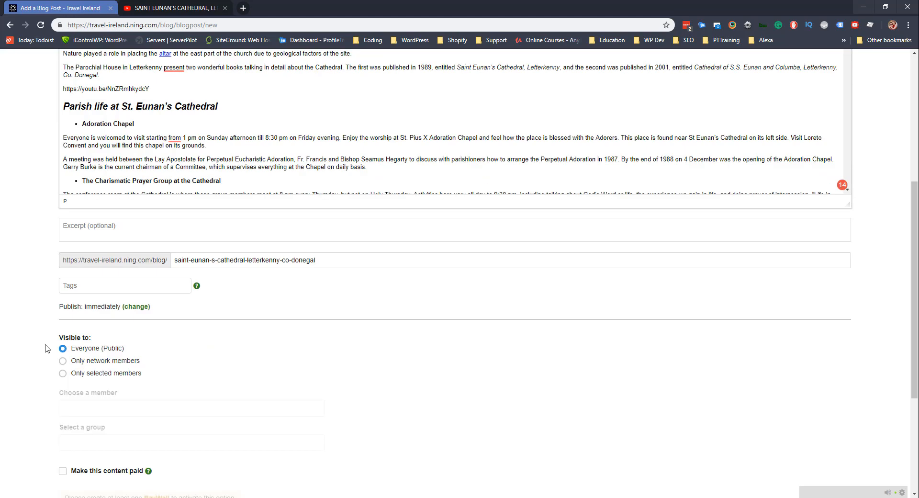
click(78, 437)
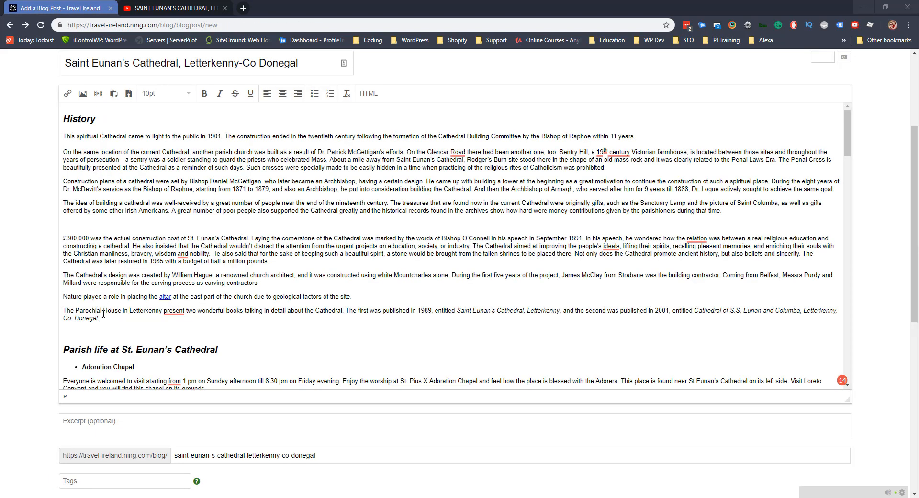
Reopen the embed-code box on the empty line below Co. Donegal, then return to YouTube.
click(89, 332)
click(98, 93)
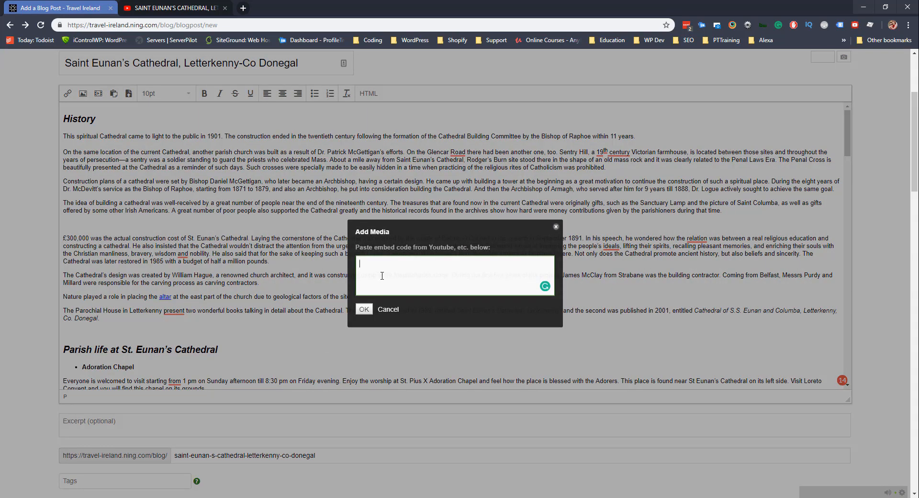
click(186, 8)
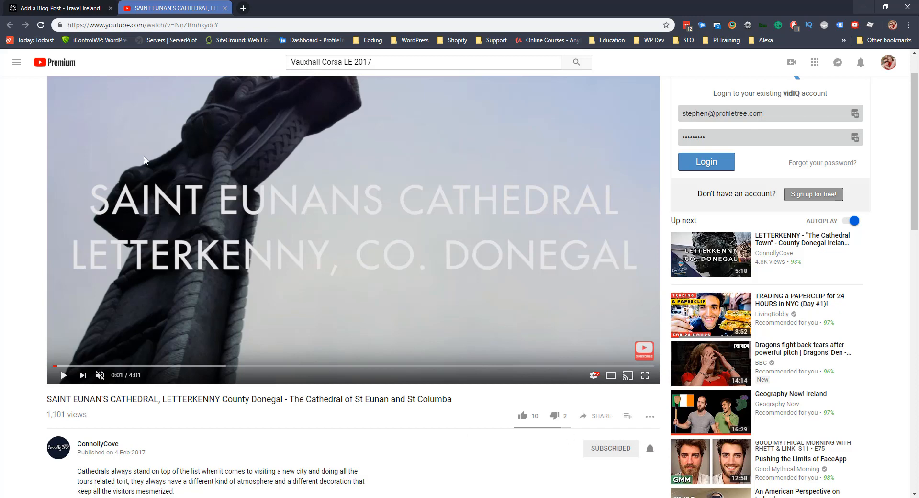
Select the cathedral video's YouTube iframe embed code and return to the Add a Blog Post tab.
click(600, 416)
click(363, 308)
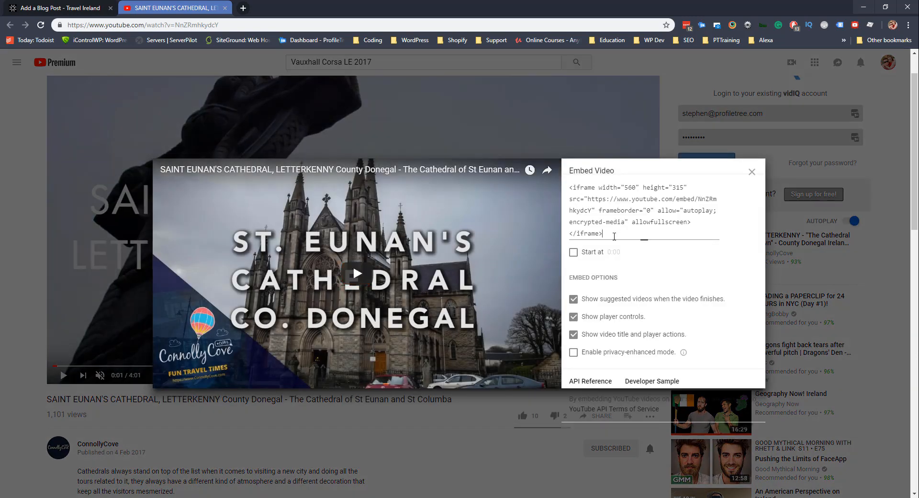
click(596, 222)
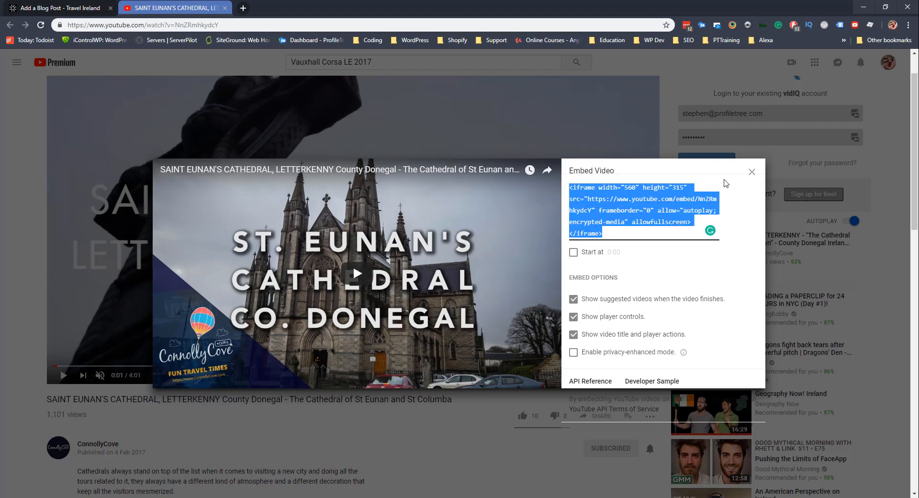
click(752, 171)
click(79, 4)
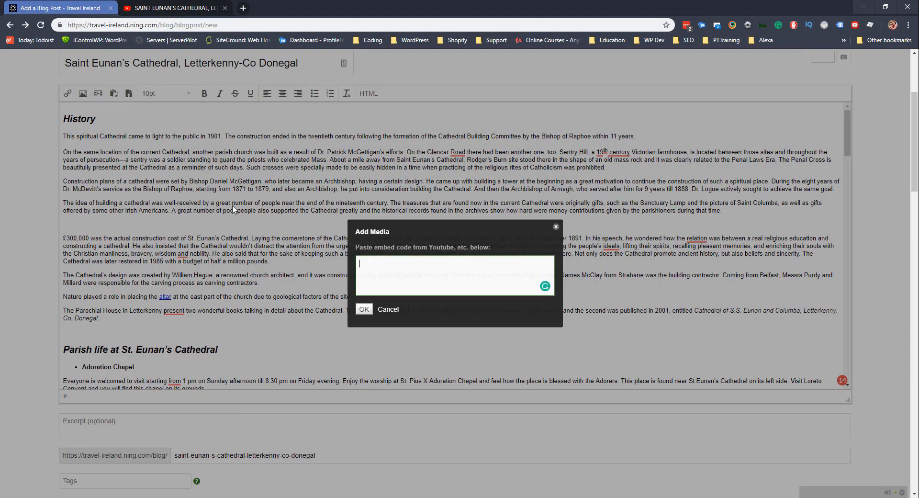
Paste the iframe code into the embed box and insert the video into the post.
right_click(387, 269)
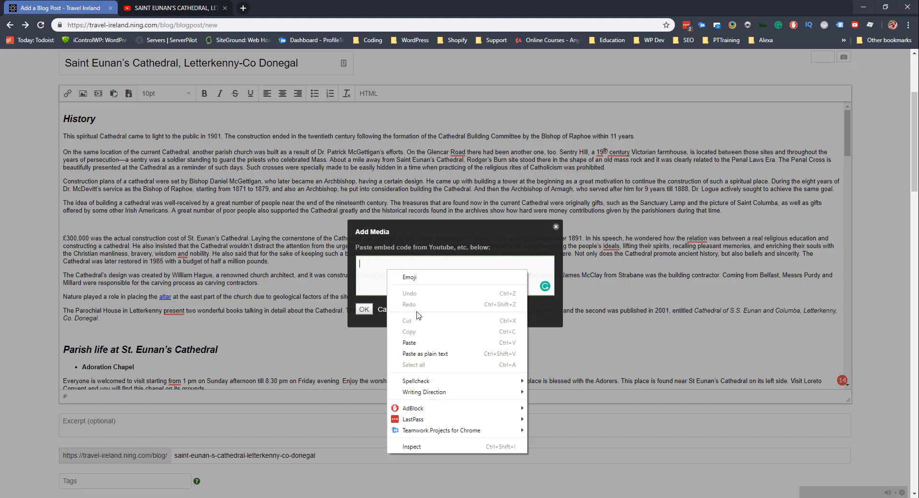
click(393, 336)
click(364, 309)
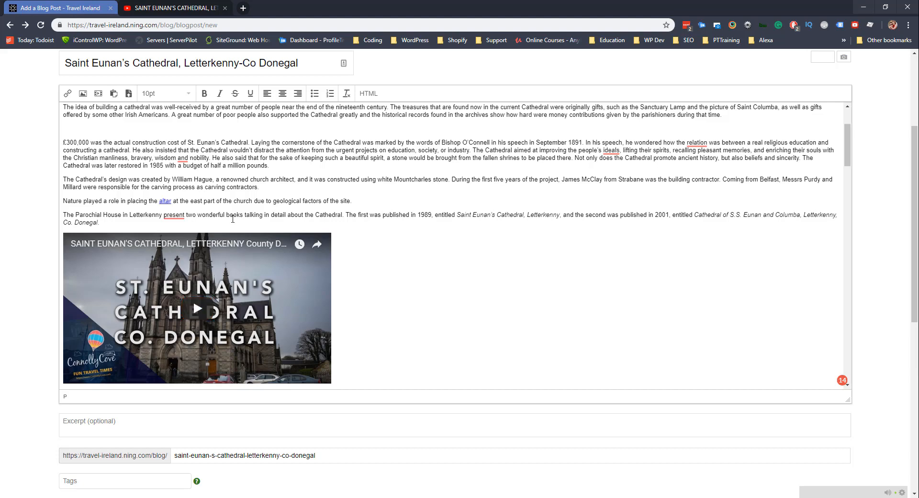
Centre the embedded cathedral video, after briefly trying left and right alignment.
scroll(297, 312, down, 2)
click(290, 222)
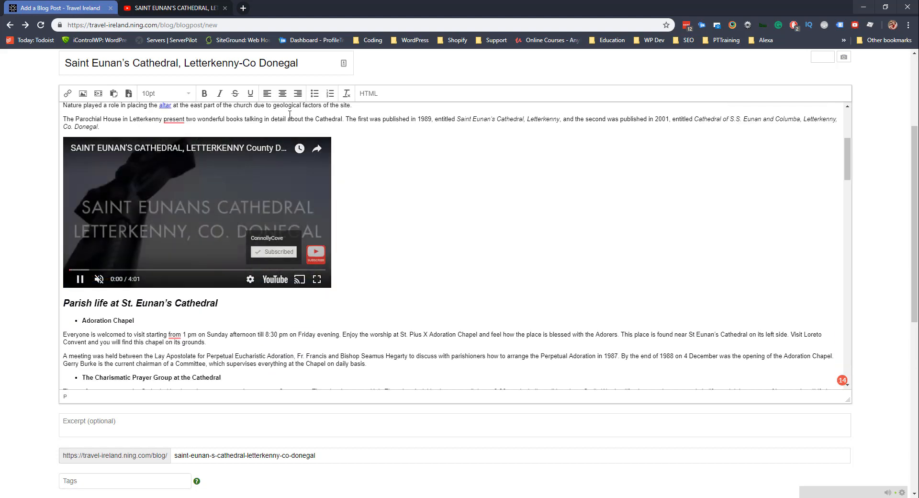
click(282, 93)
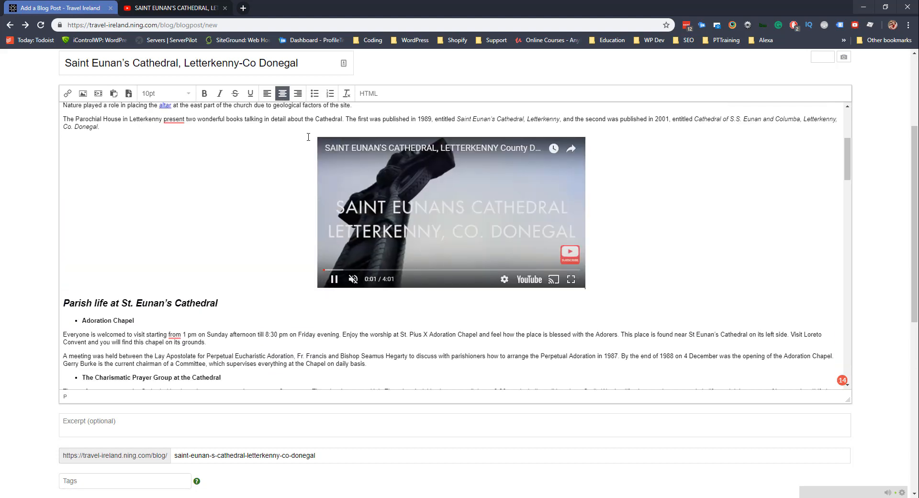
click(324, 161)
click(267, 94)
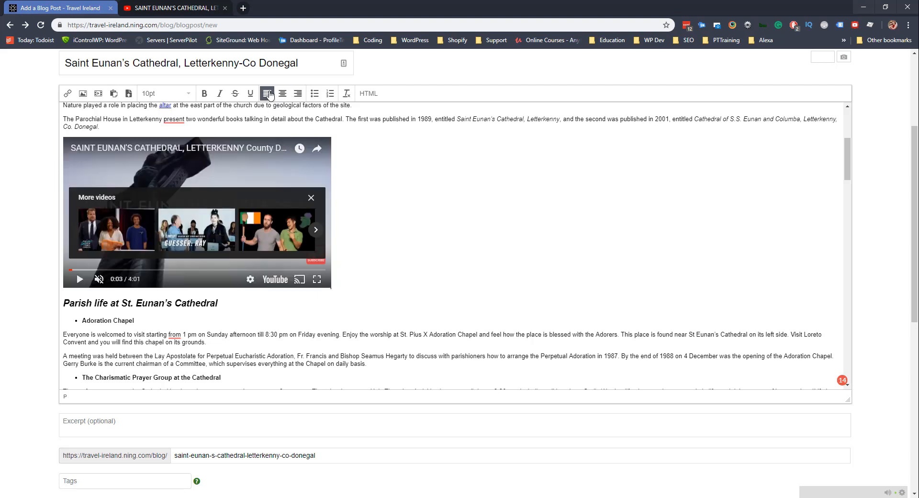
click(297, 93)
click(282, 94)
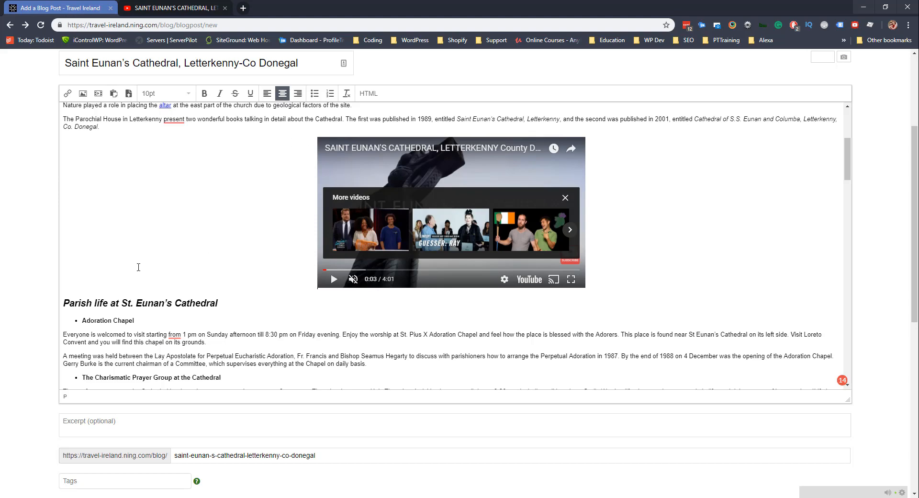
scroll(138, 267, down, 1)
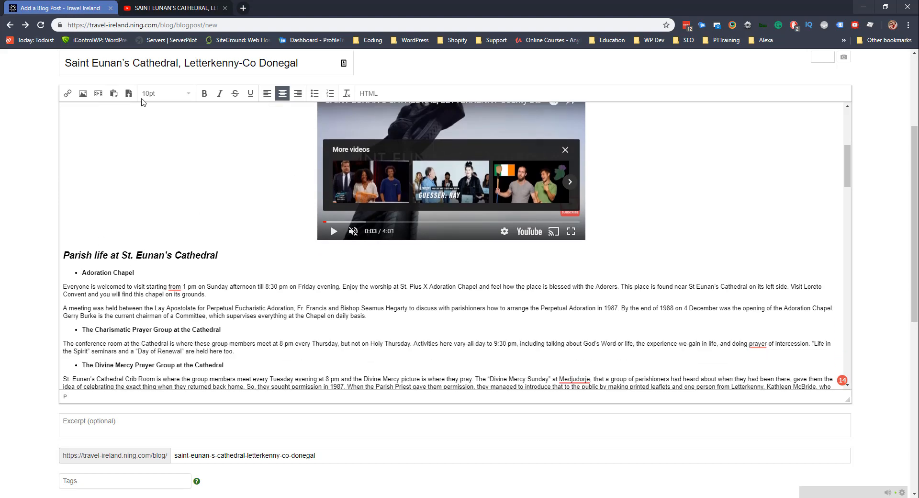
scroll(115, 233, up, 5)
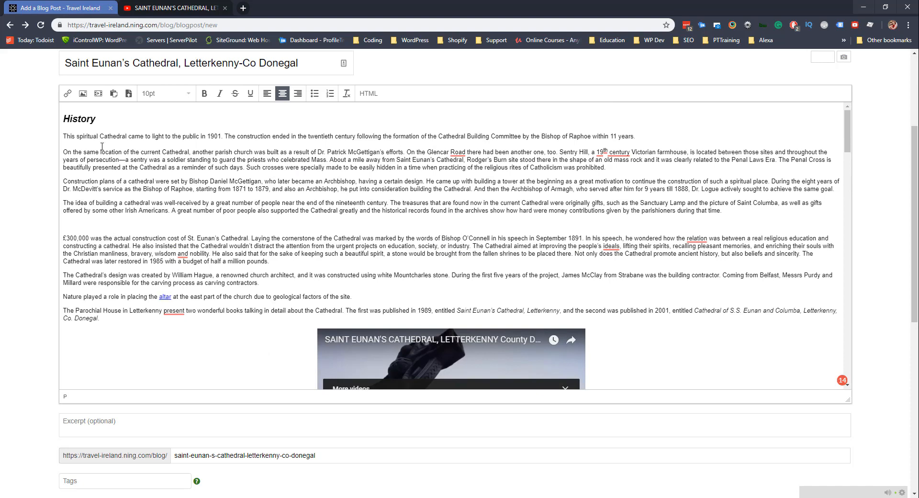
Copy the opening History sentence into the Excerpt field and submit the post with Save and publish.
scroll(106, 146, up, 3)
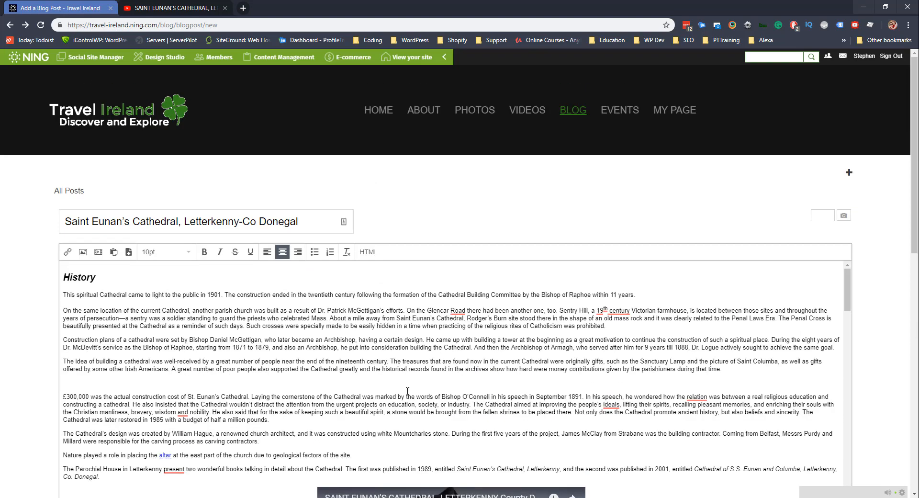
drag(637, 294, 58, 296)
scroll(91, 312, down, 6)
scroll(94, 314, down, 10)
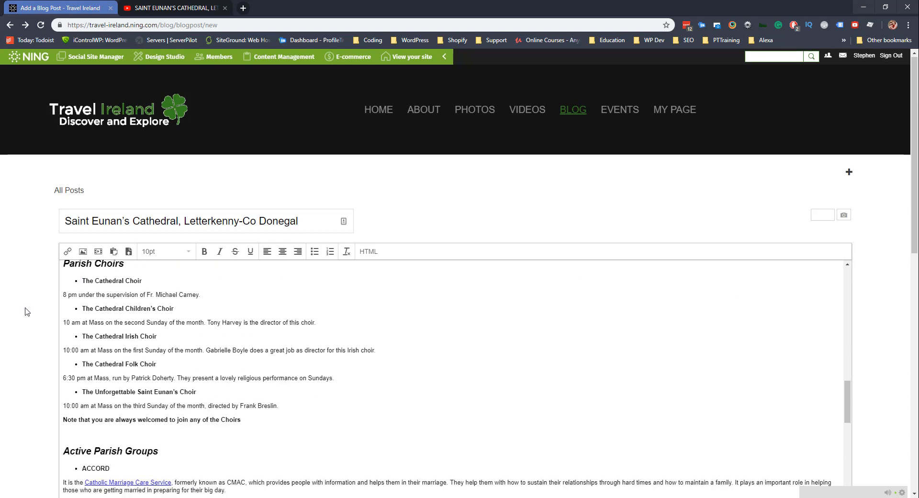
scroll(25, 311, down, 5)
click(71, 289)
key(ctrl+v)
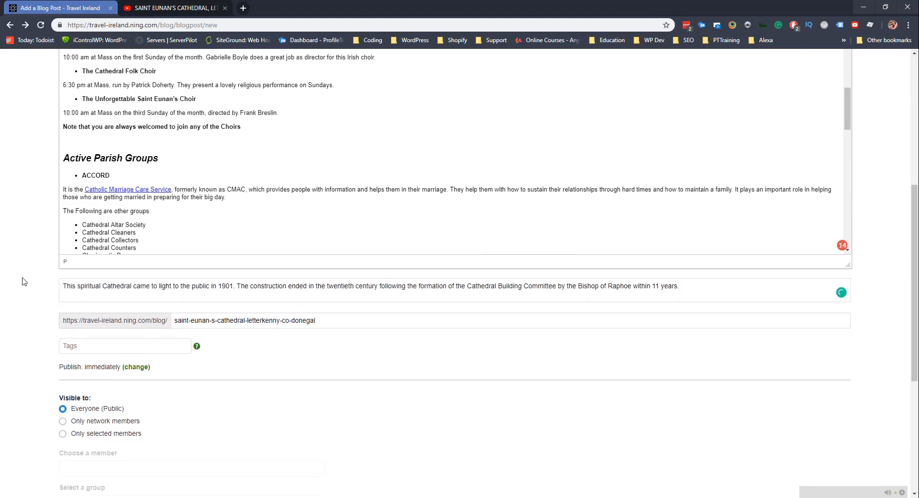
scroll(24, 278, down, 5)
click(91, 438)
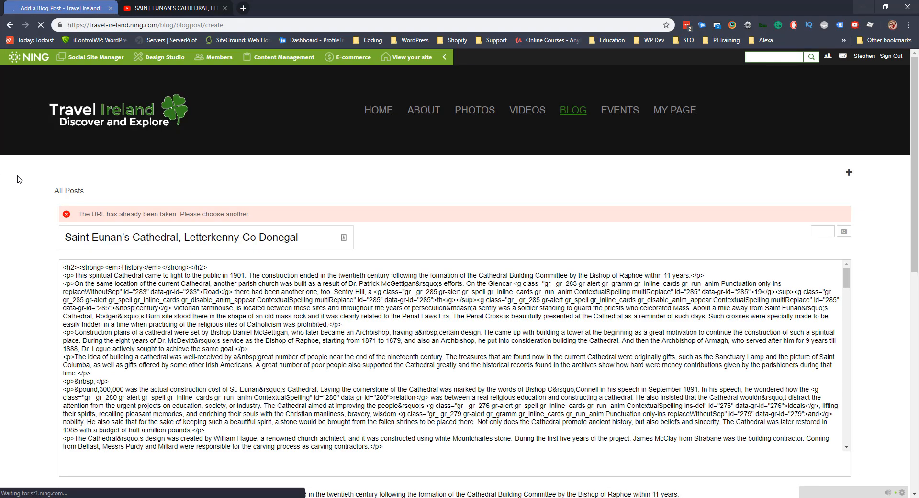
Append 'v1' to the URL slug, making it '...co-donegalv1', and publish the post.
scroll(145, 354, down, 3)
scroll(145, 354, down, 3)
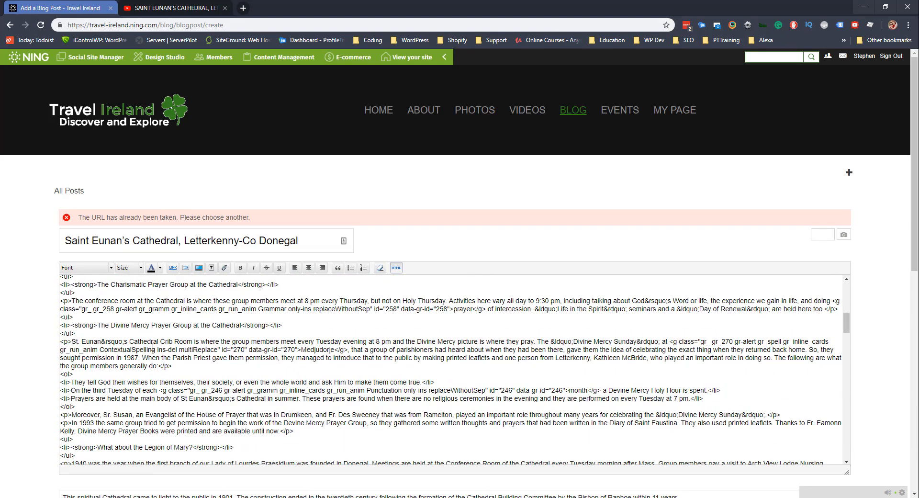
scroll(39, 313, down, 5)
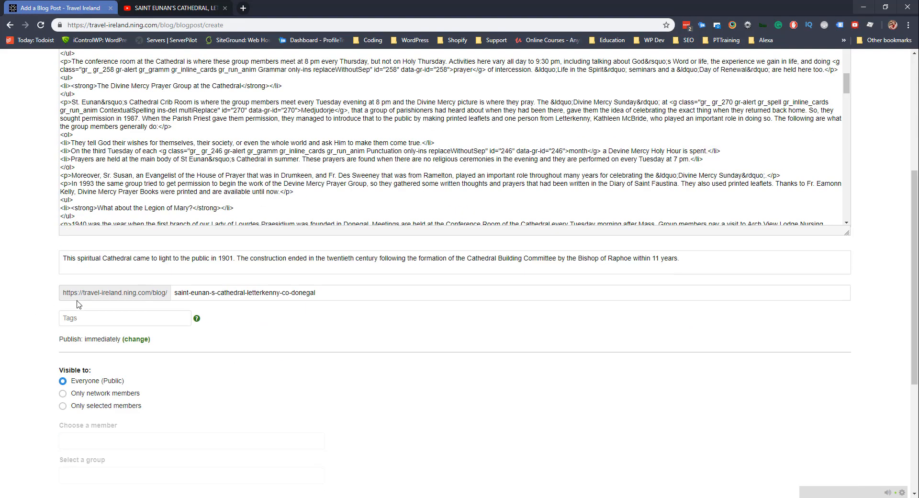
click(346, 295)
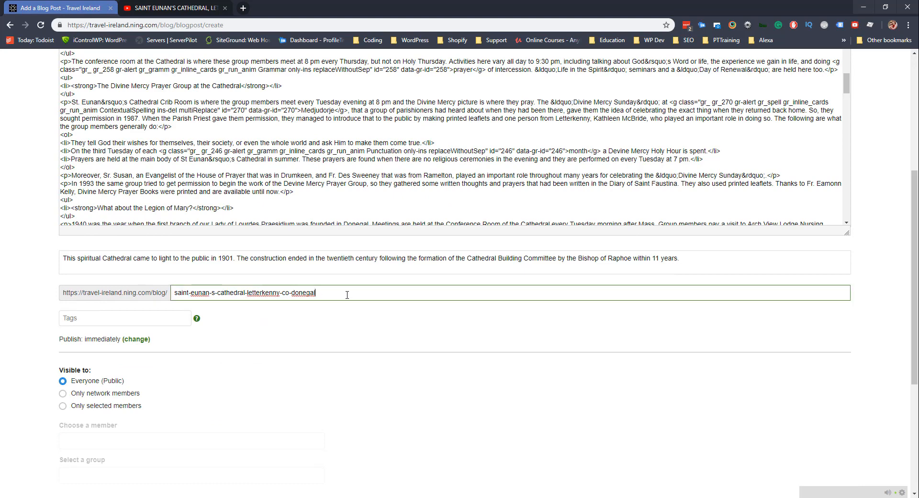
text(v1)
click(343, 320)
scroll(104, 386, down, 5)
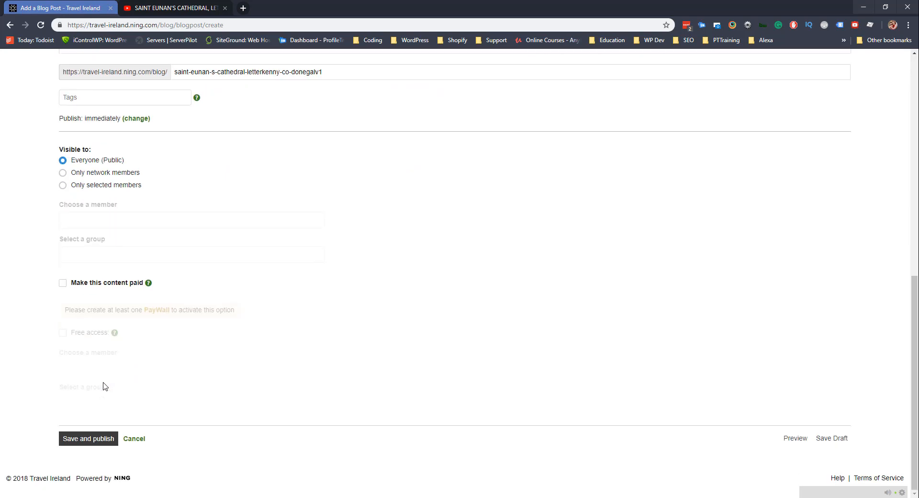
click(96, 439)
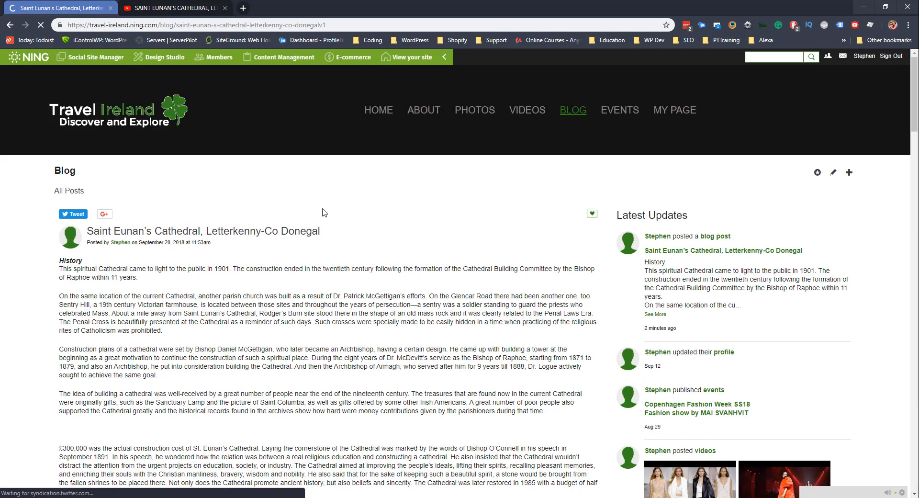
Go back twice to the filled-in new post form.
scroll(316, 211, down, 12)
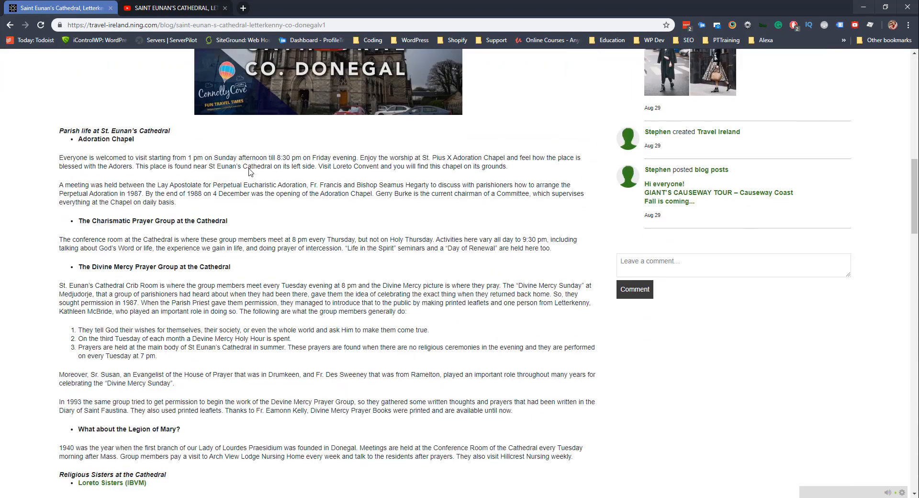
click(9, 25)
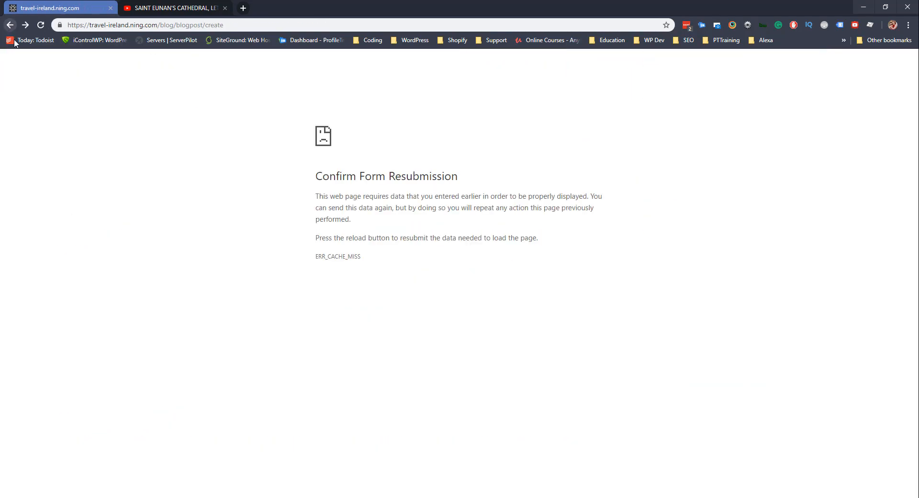
click(10, 25)
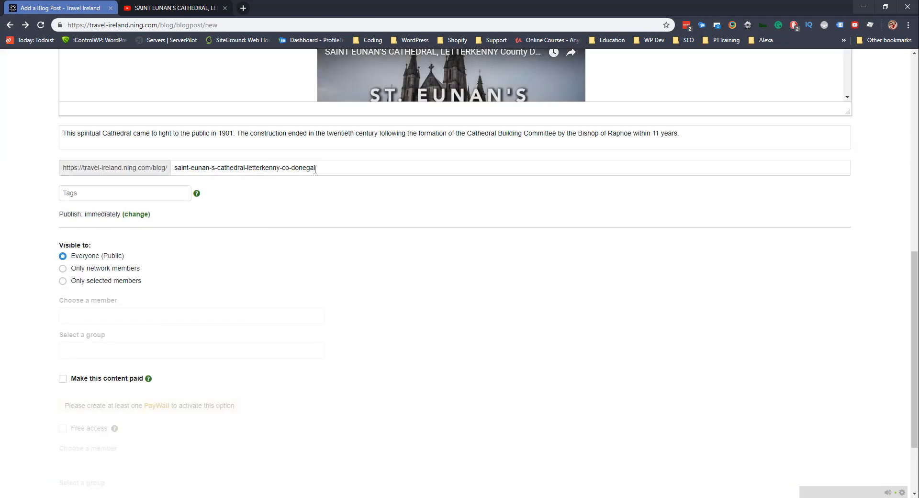
Append '_custom' to the URL slug and publish this copy of the cathedral post.
click(327, 168)
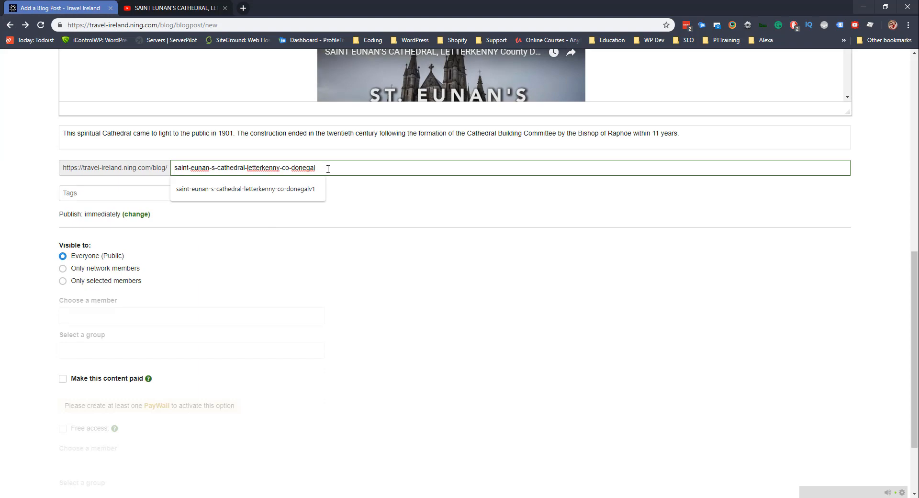
text(_custom)
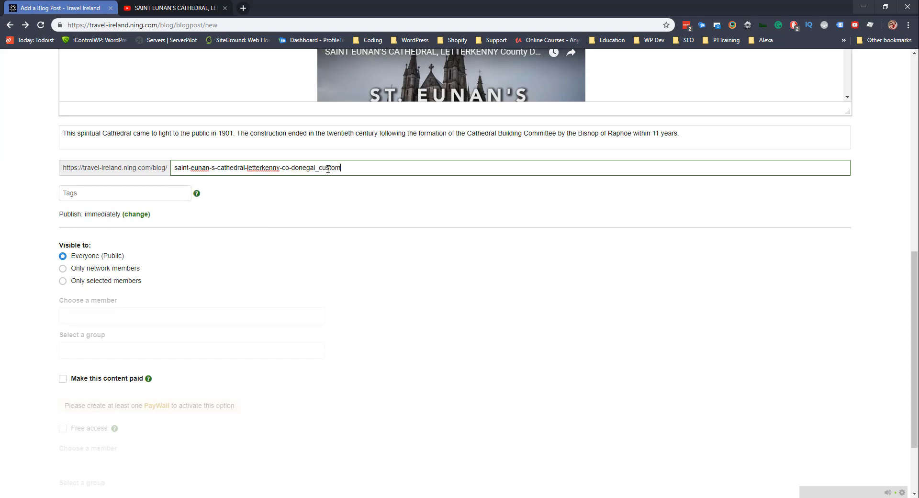
scroll(350, 219, up, 10)
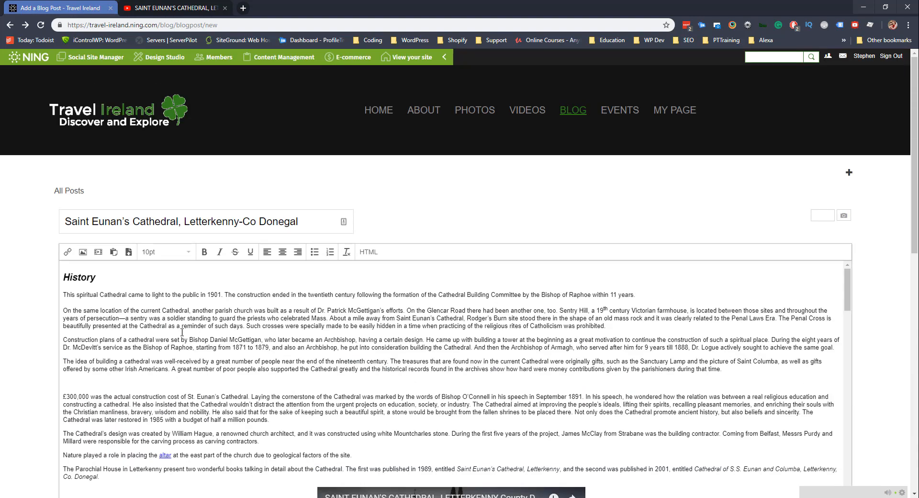
scroll(153, 303, down, 1)
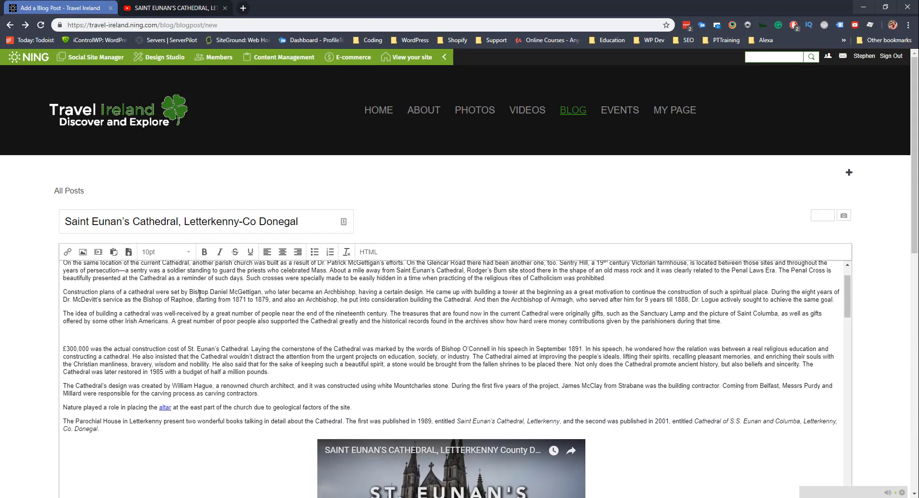
scroll(179, 284, down, 1)
scroll(179, 285, down, 2)
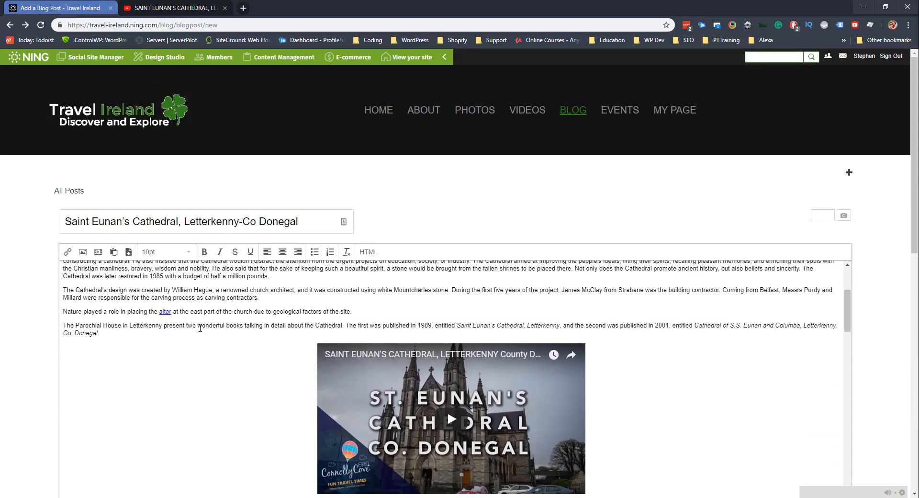
scroll(169, 307, down, 3)
scroll(169, 307, down, 3)
scroll(33, 317, down, 10)
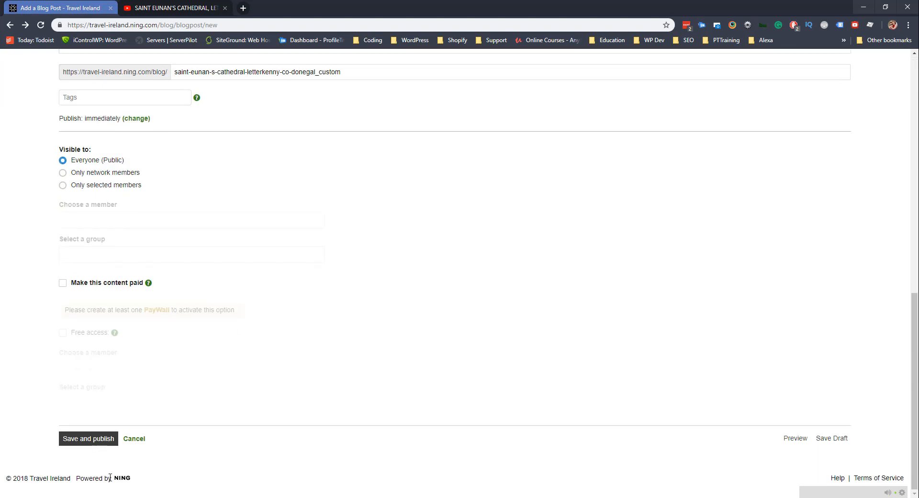
click(84, 439)
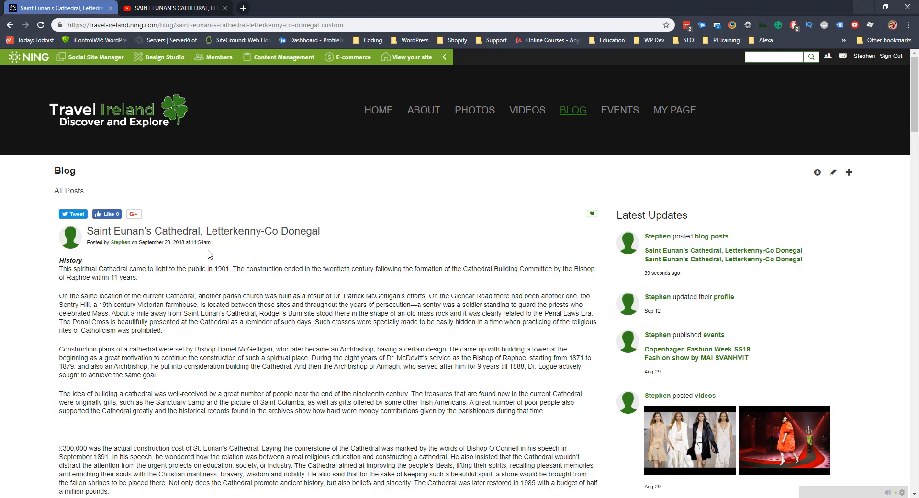
Play the embedded cathedral video in the published post, then go to the BLOG page.
scroll(208, 254, down, 9)
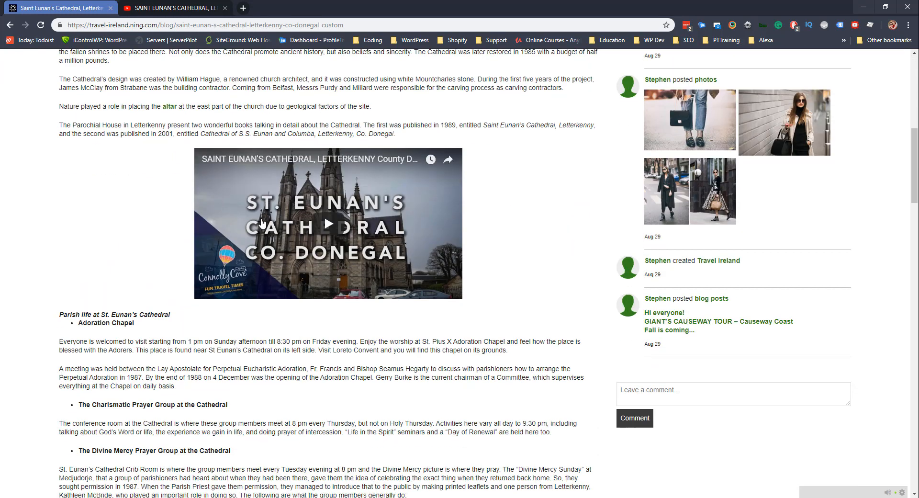
click(328, 225)
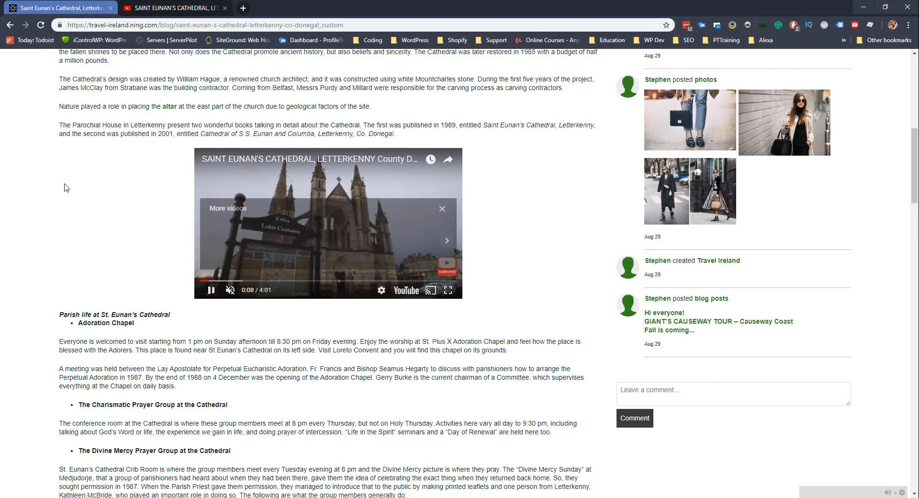
scroll(66, 188, up, 6)
scroll(66, 187, up, 3)
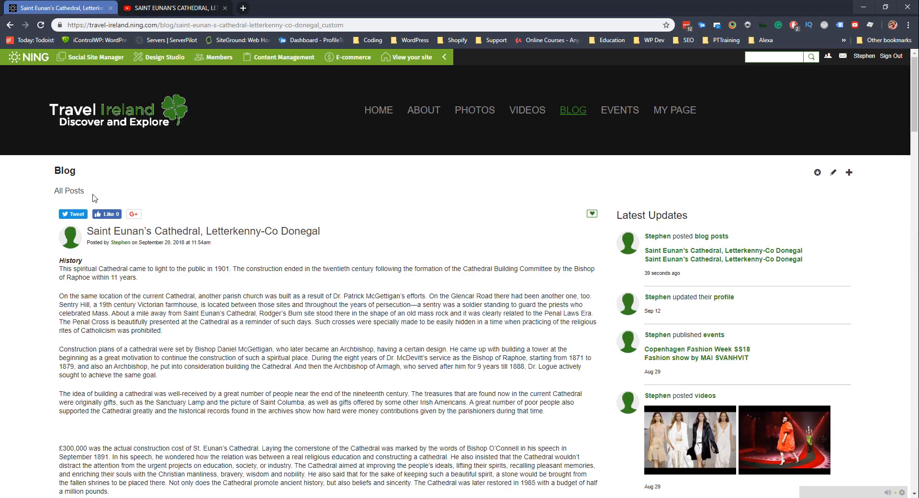
click(563, 112)
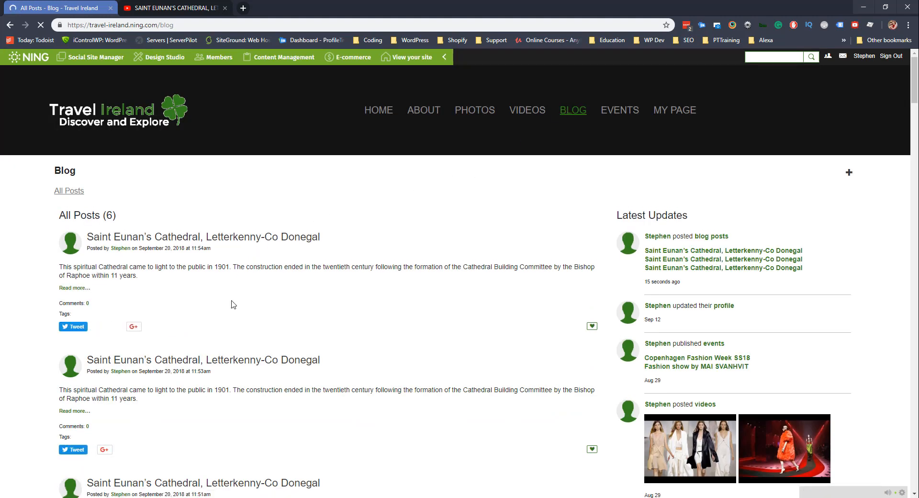
Scroll through the six-post All Posts list to review the Saint Eunan's Cathedral copies.
scroll(229, 297, down, 4)
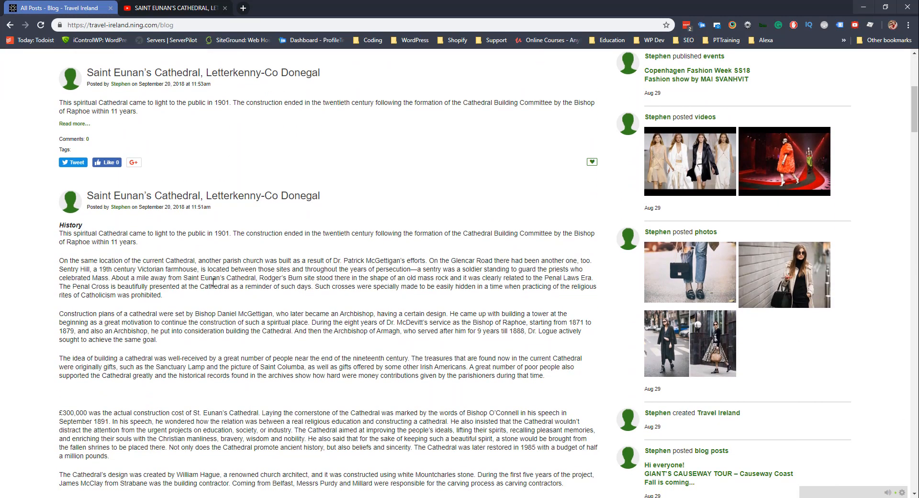
scroll(170, 268, down, 8)
scroll(170, 264, down, 20)
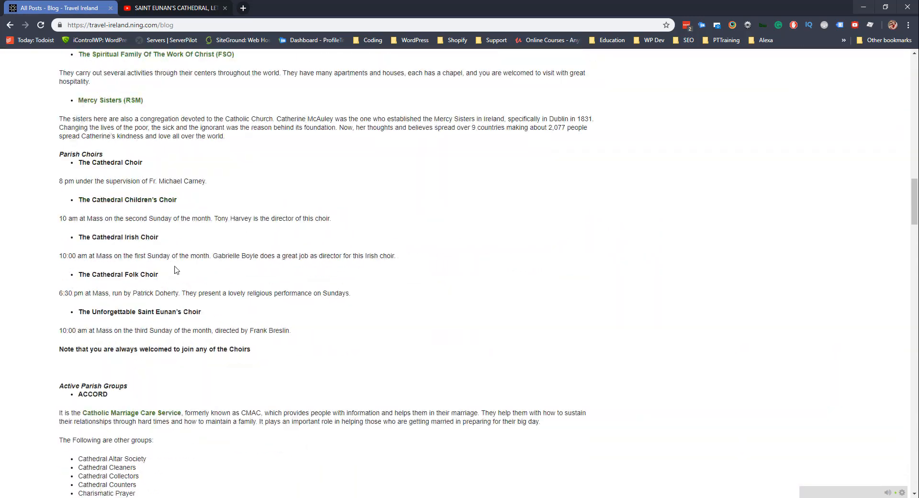
scroll(177, 288, down, 15)
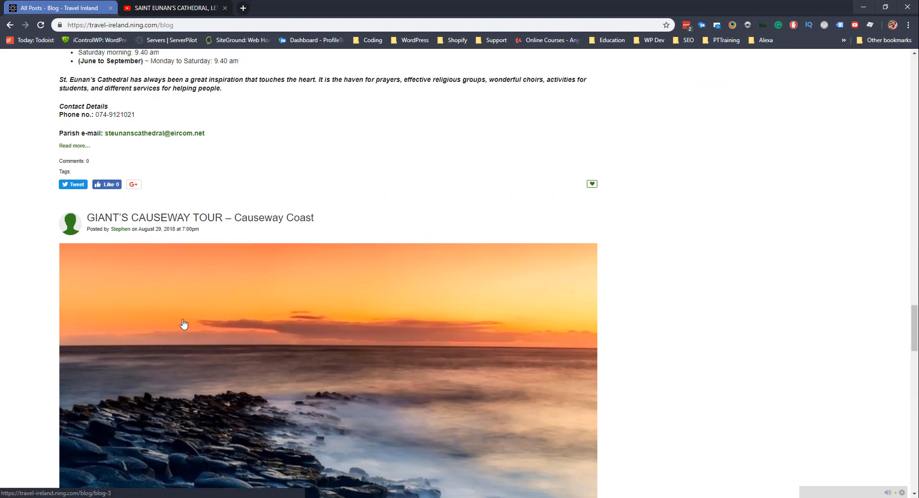
scroll(184, 308, down, 5)
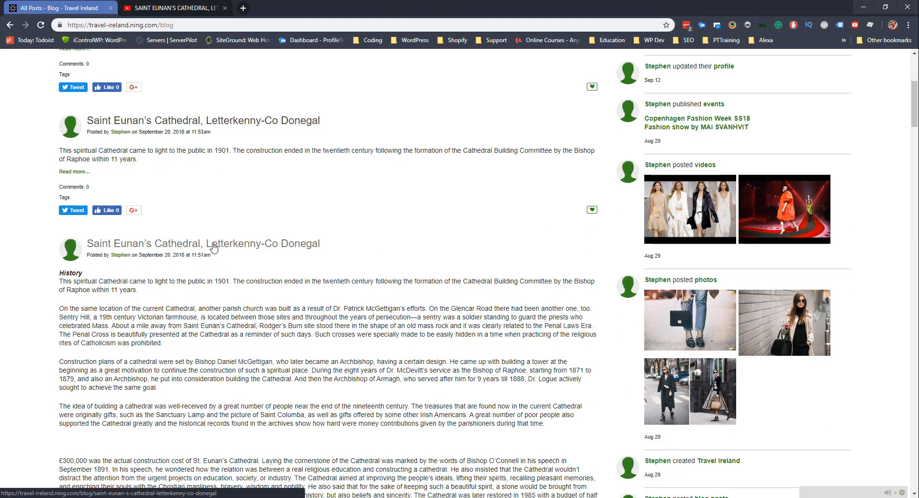
Delete the earliest duplicate Saint Eunan's Cathedral post, then open the second Saint Eunan's post.
click(177, 247)
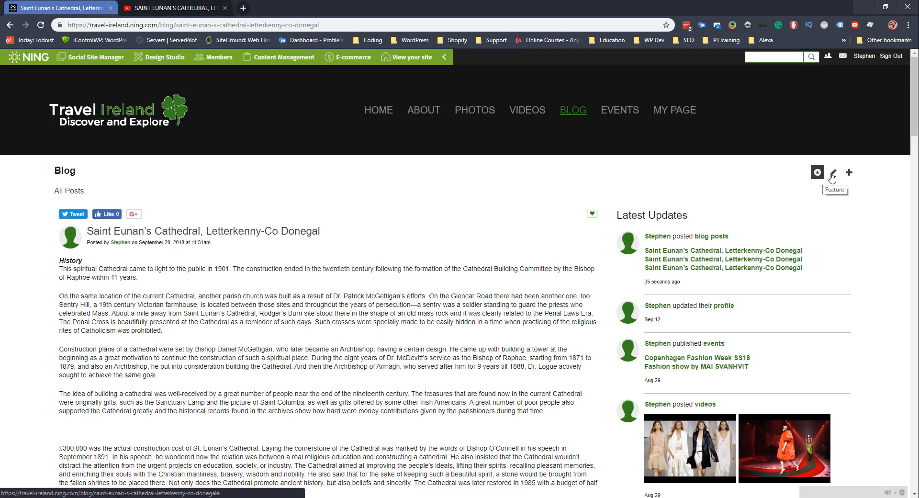
scroll(362, 289, down, 20)
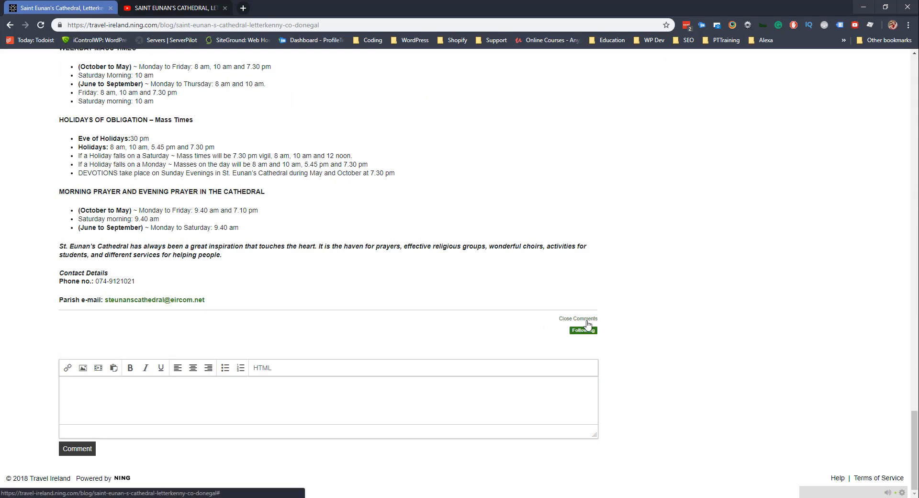
scroll(291, 316, up, 6)
scroll(291, 316, up, 20)
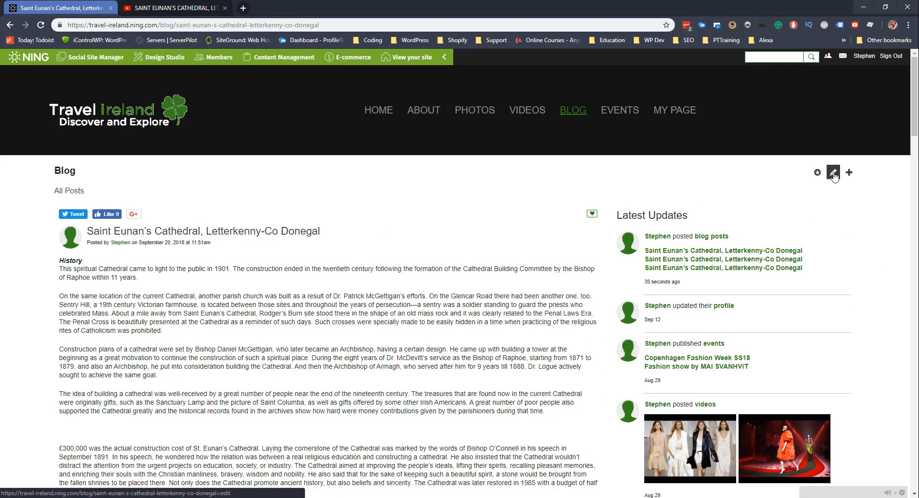
click(833, 173)
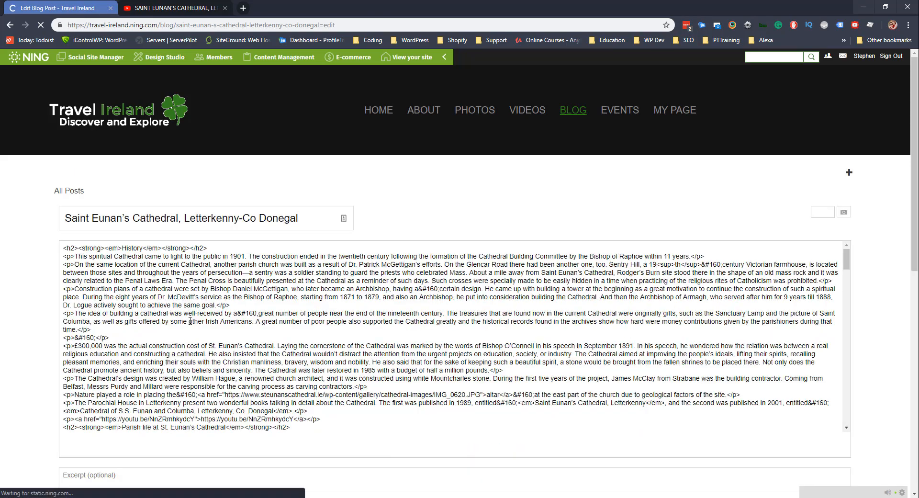
scroll(201, 336, down, 8)
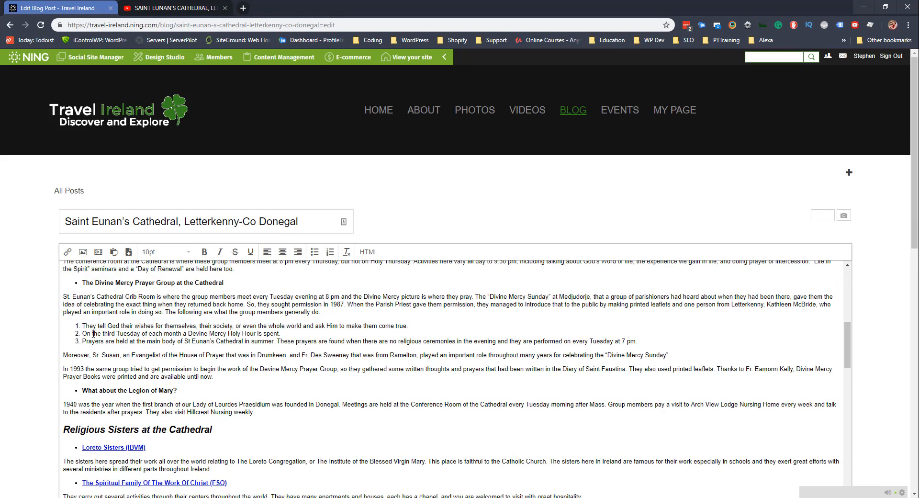
scroll(23, 322, down, 8)
scroll(23, 316, down, 3)
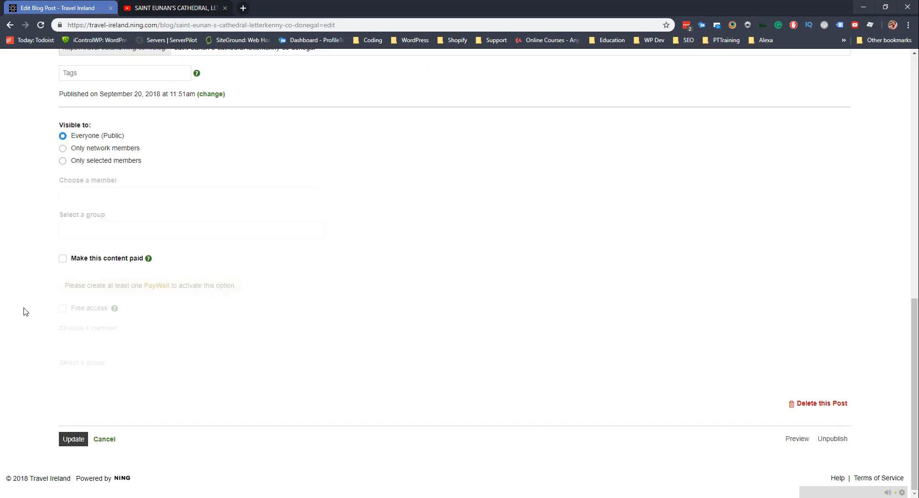
click(821, 407)
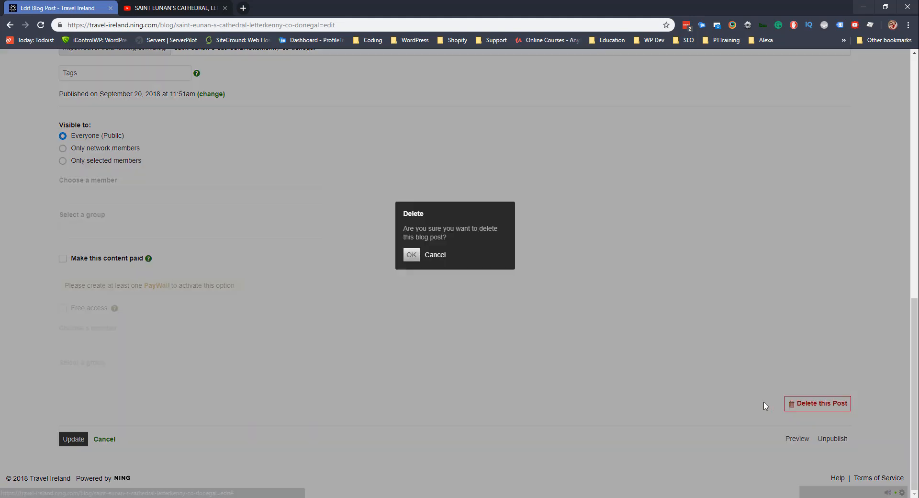
click(411, 255)
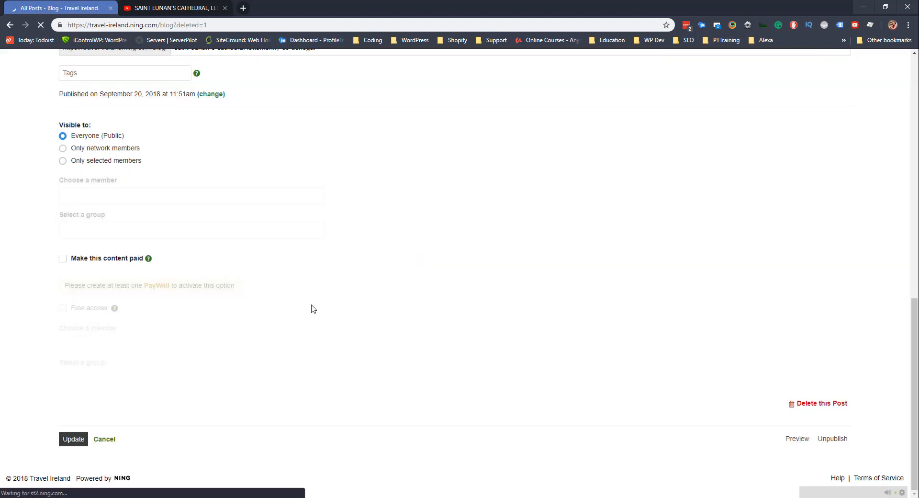
scroll(314, 309, down, 2)
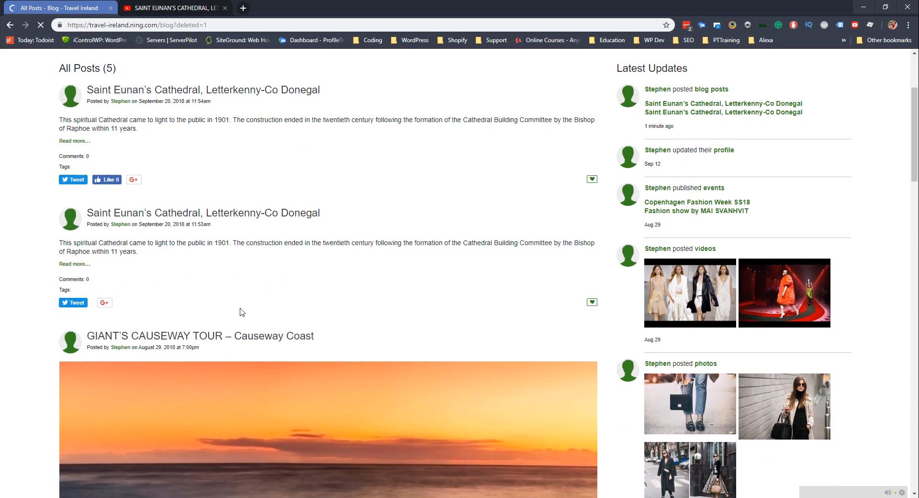
click(192, 267)
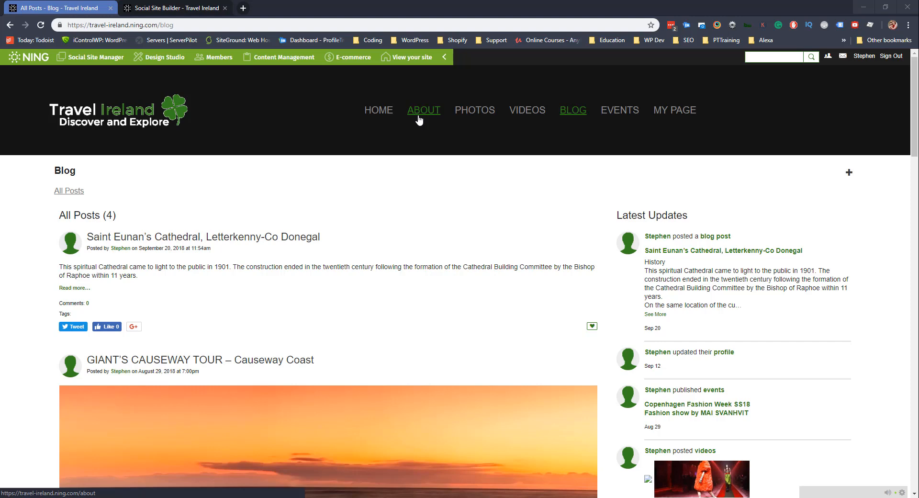
Go to the Travel Ireland site's Videos page.
click(519, 114)
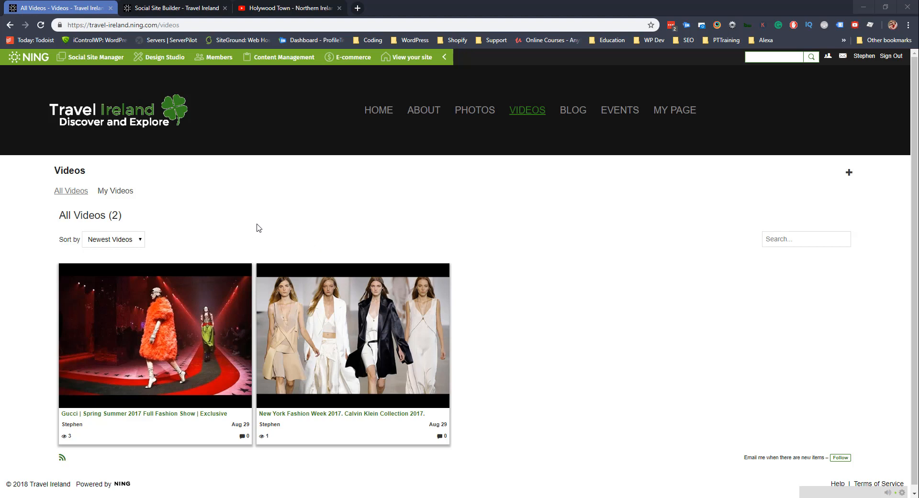
Start a new video from the Videos page's + (Add Video) button.
click(850, 173)
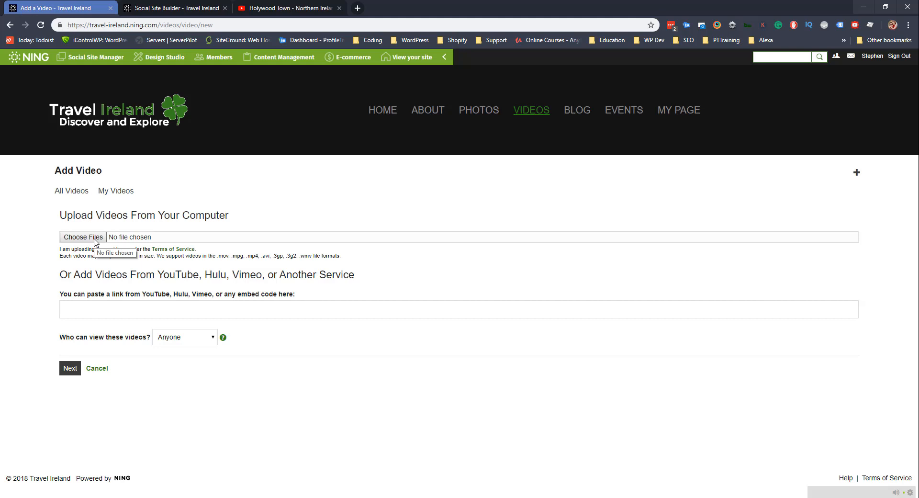
Submit the Holywood Town YouTube link (watch?v=E309qGq02ss) in Add Video, viewable by Anyone.
click(287, 8)
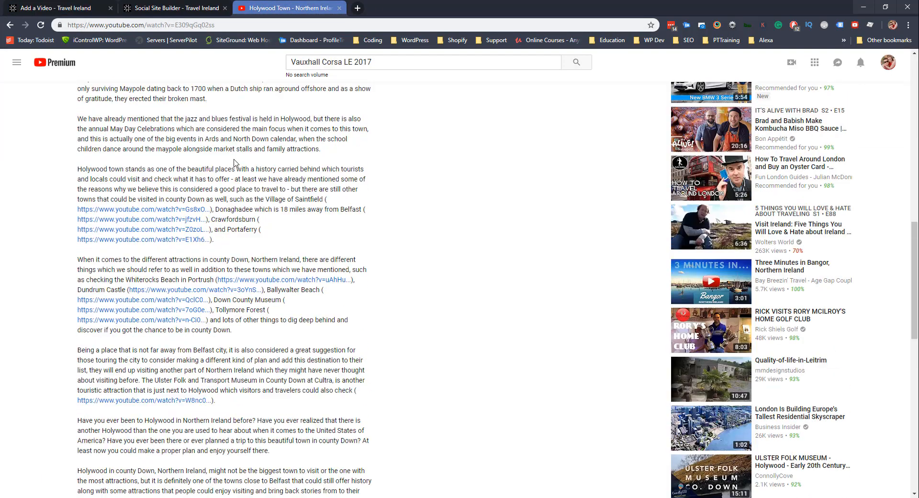
scroll(235, 163, up, 15)
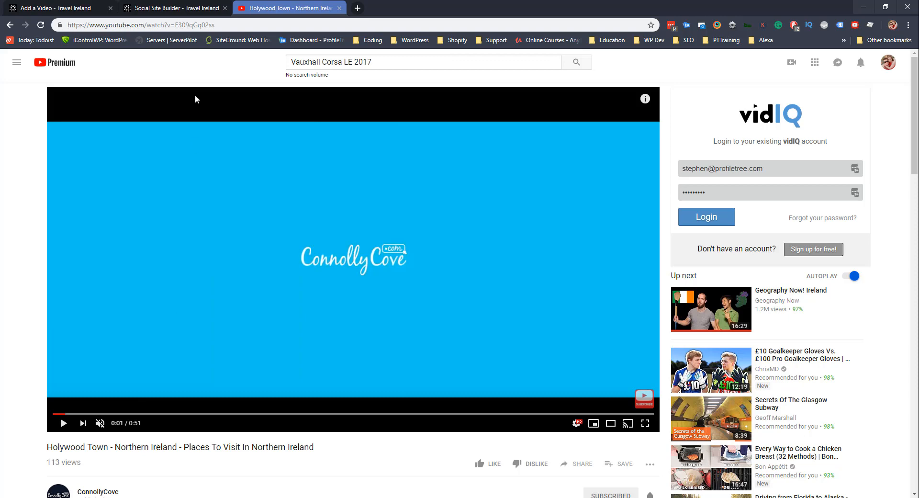
drag(216, 25, 56, 27)
key(ctrl+c)
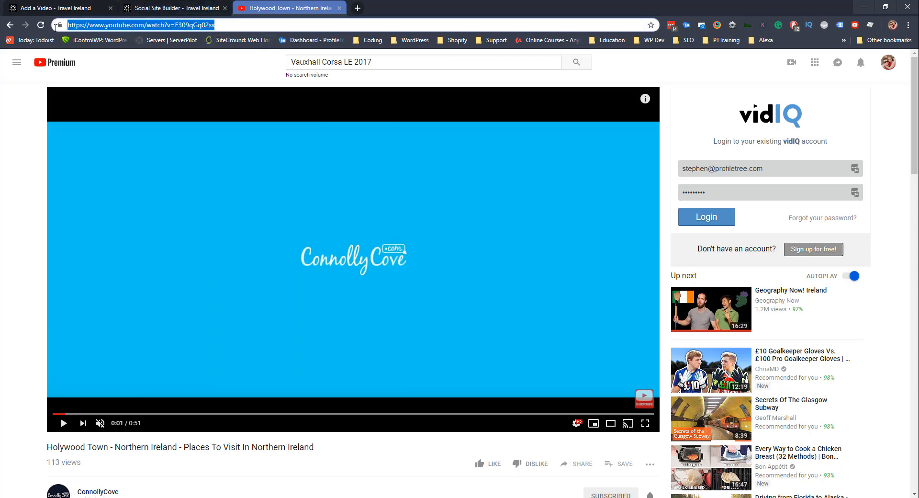
click(85, 11)
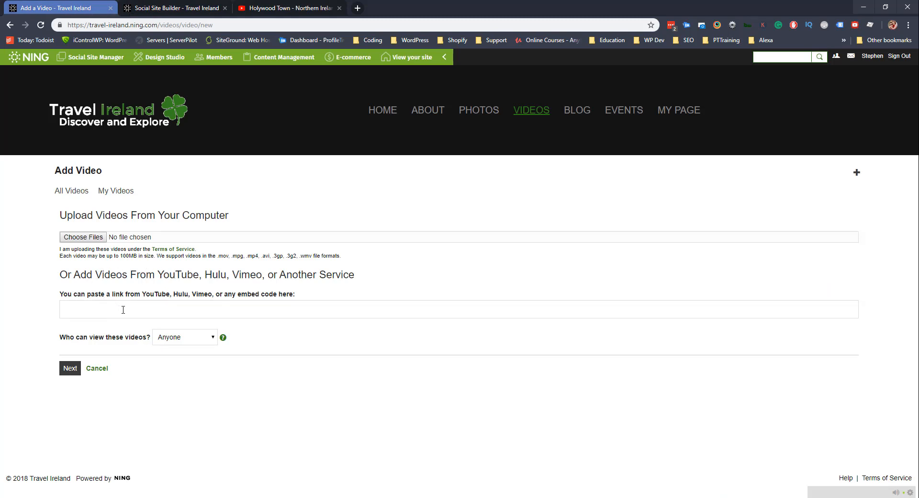
click(91, 311)
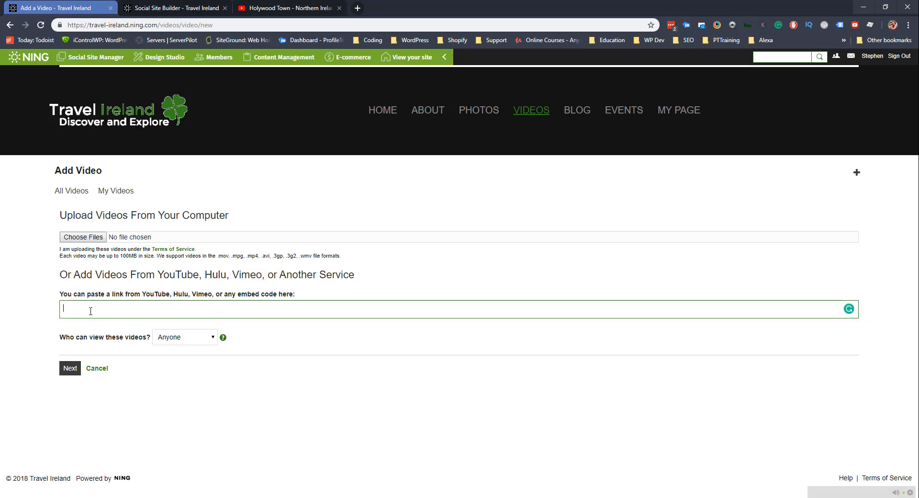
key(ctrl+v)
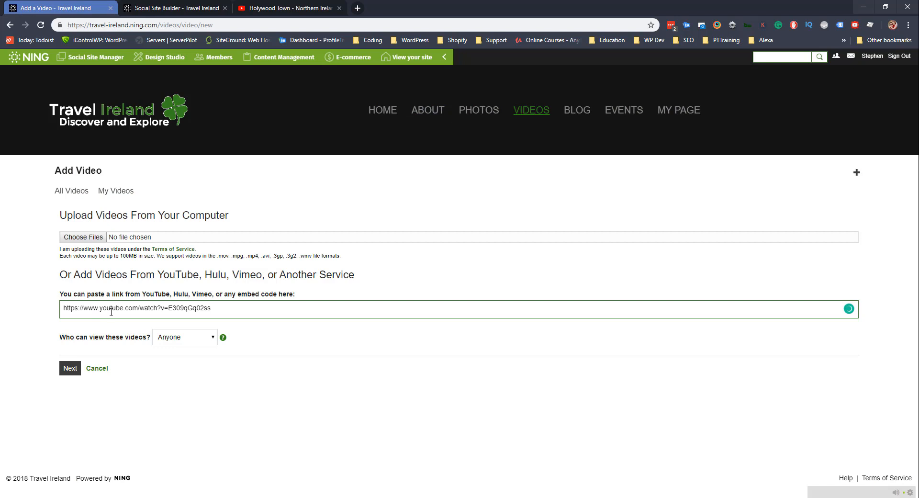
click(186, 341)
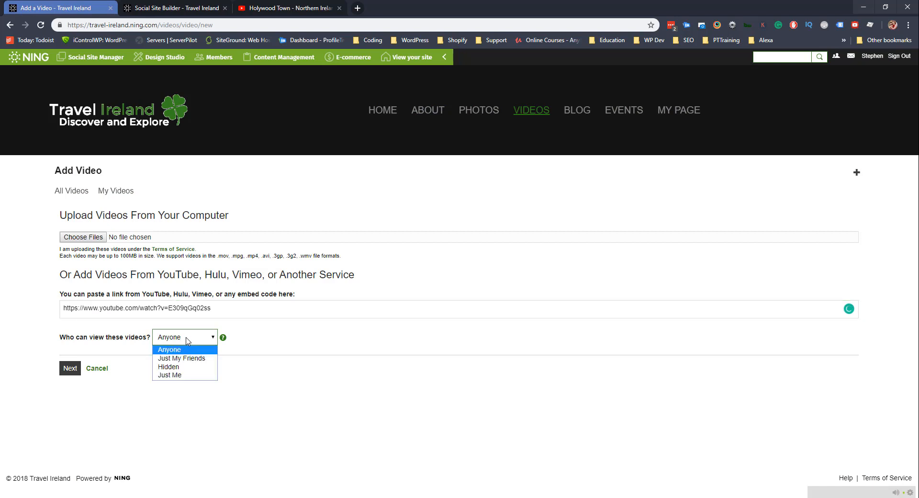
click(187, 340)
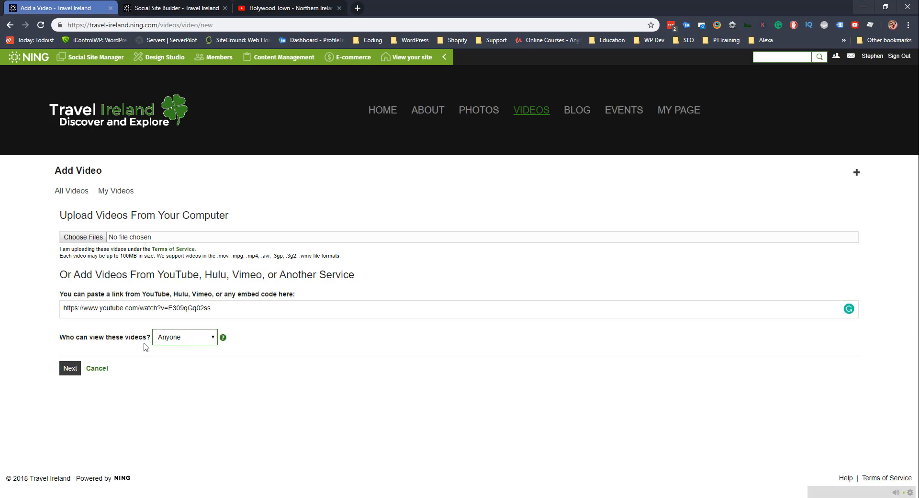
click(69, 373)
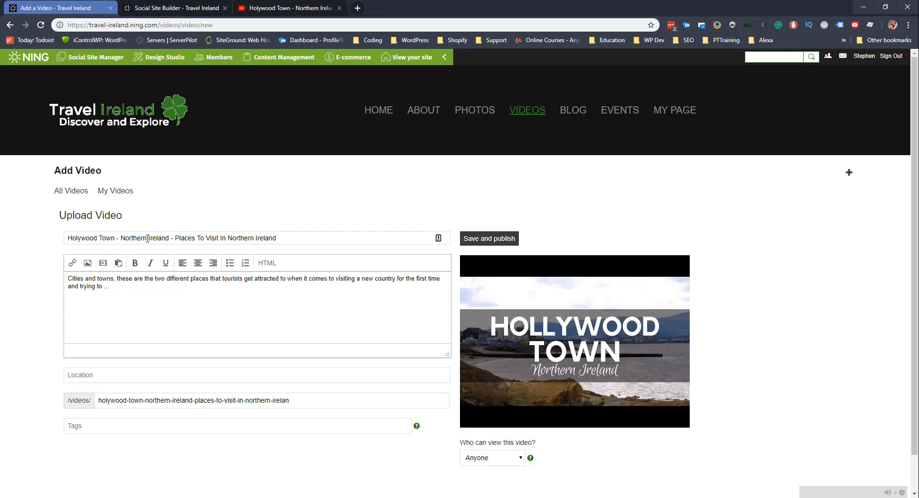
Replace the short video description with the full Holywood Town description copied from YouTube.
drag(67, 238, 287, 238)
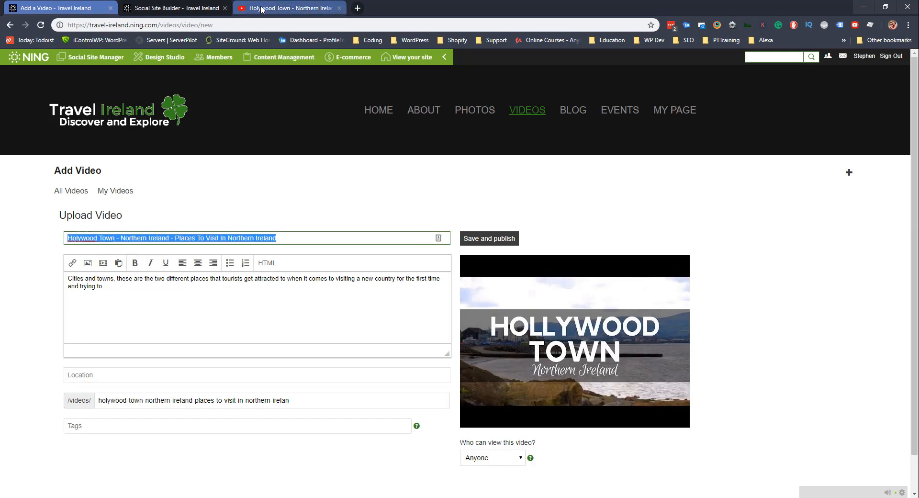
click(287, 8)
drag(121, 447, 273, 446)
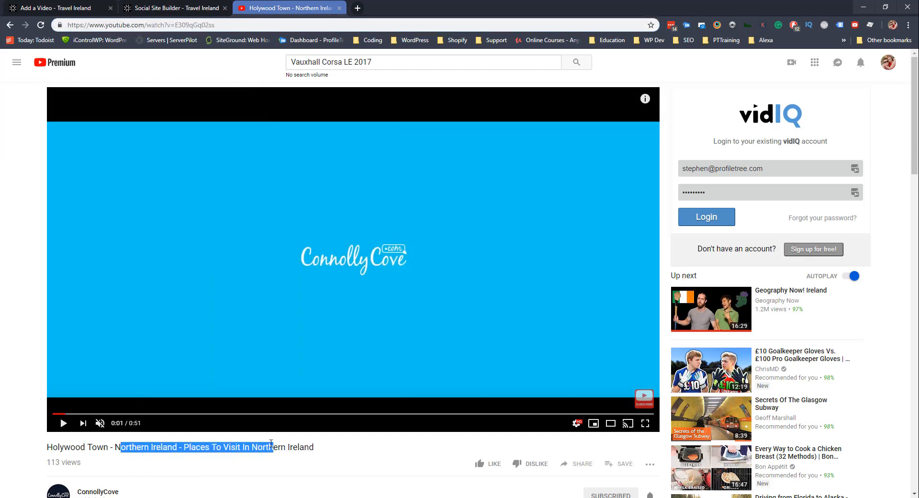
scroll(120, 244, down, 6)
drag(78, 232, 248, 241)
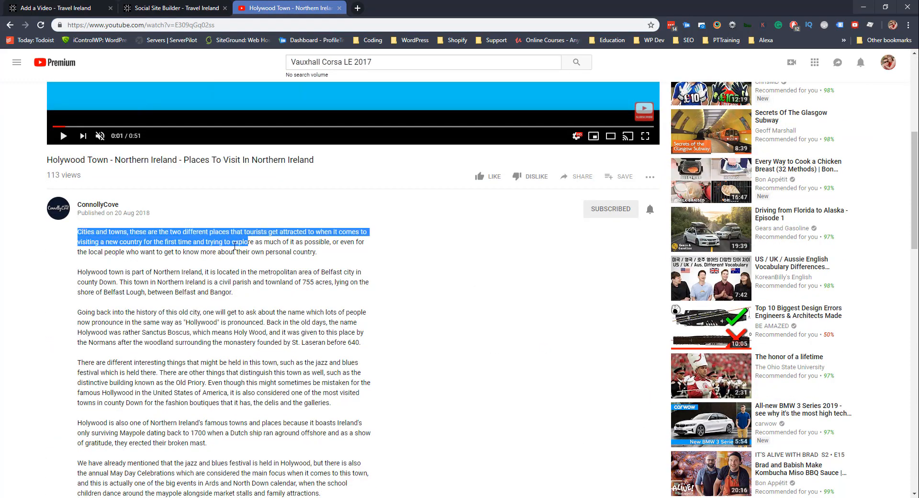
scroll(193, 273, down, 1)
click(184, 309)
scroll(183, 309, down, 4)
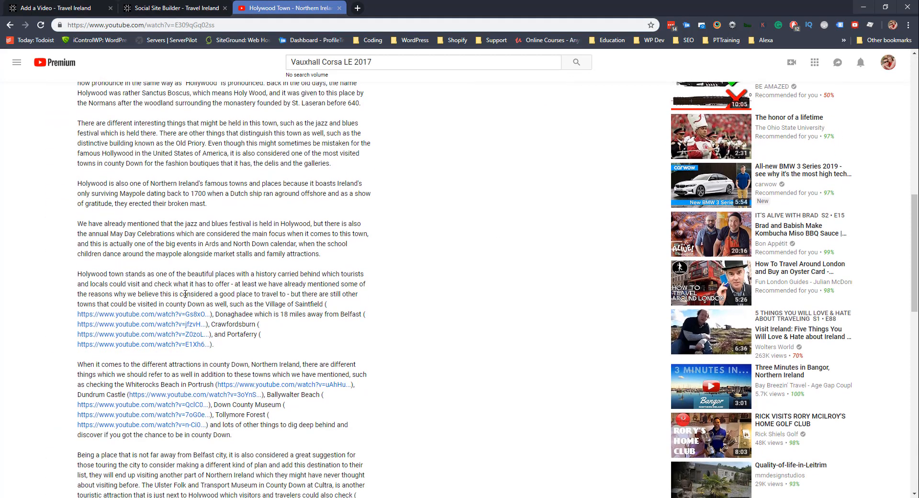
scroll(185, 296, up, 2)
scroll(185, 297, up, 1)
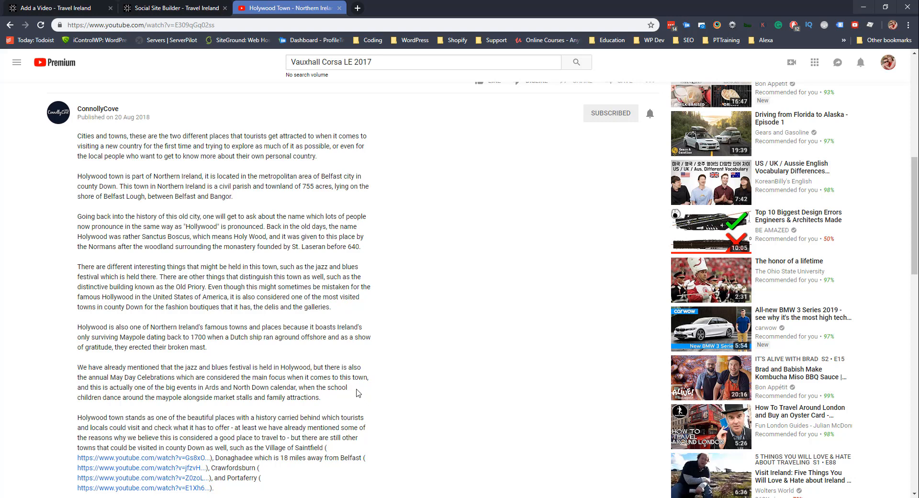
drag(321, 398, 78, 135)
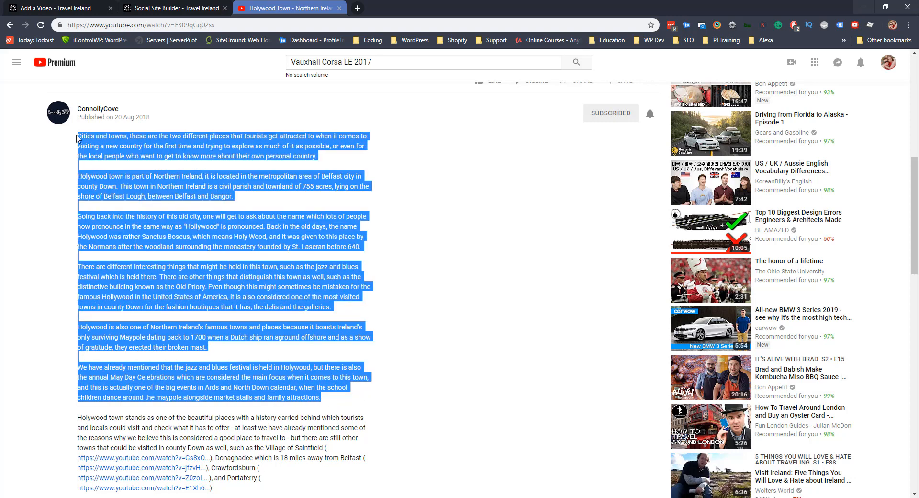
click(167, 4)
click(55, 8)
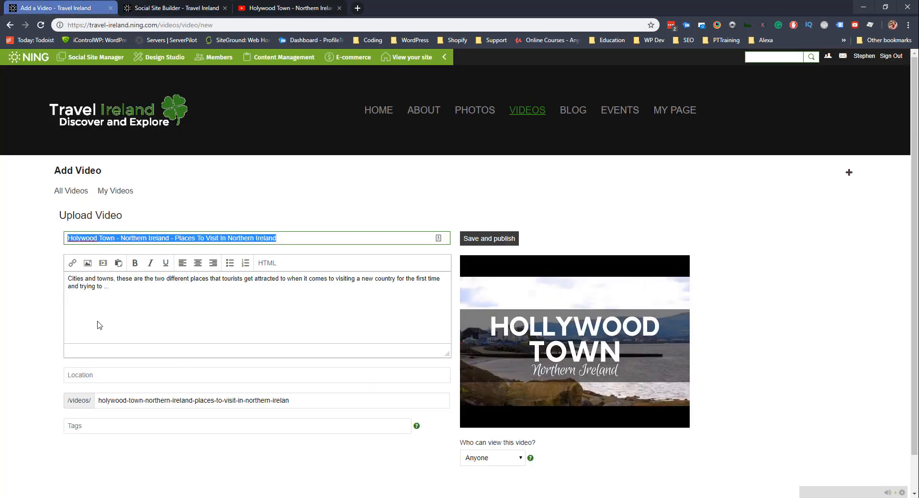
click(112, 312)
key(ctrl+a)
key(ctrl+v)
Split the description into paragraphs at 'This town', 'There are other things' and 'We have already mentioned'.
scroll(134, 311, up, 10)
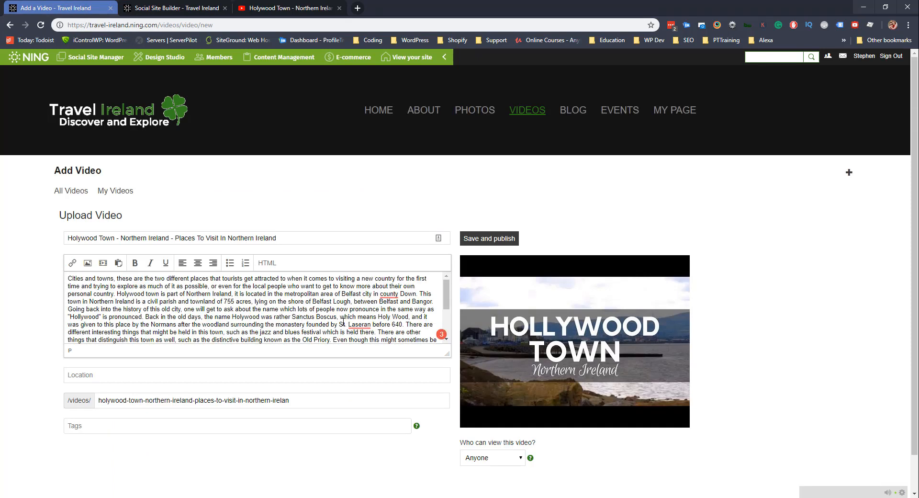
click(420, 293)
key(Return)
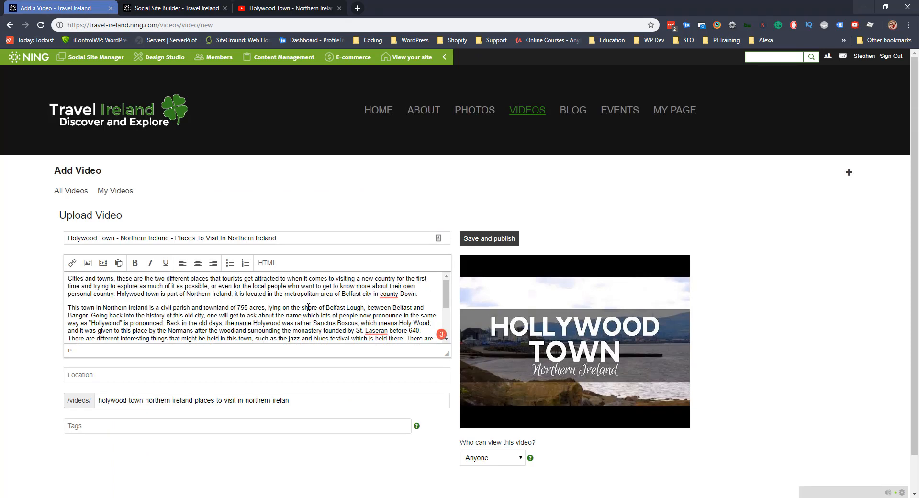
scroll(368, 300, down, 1)
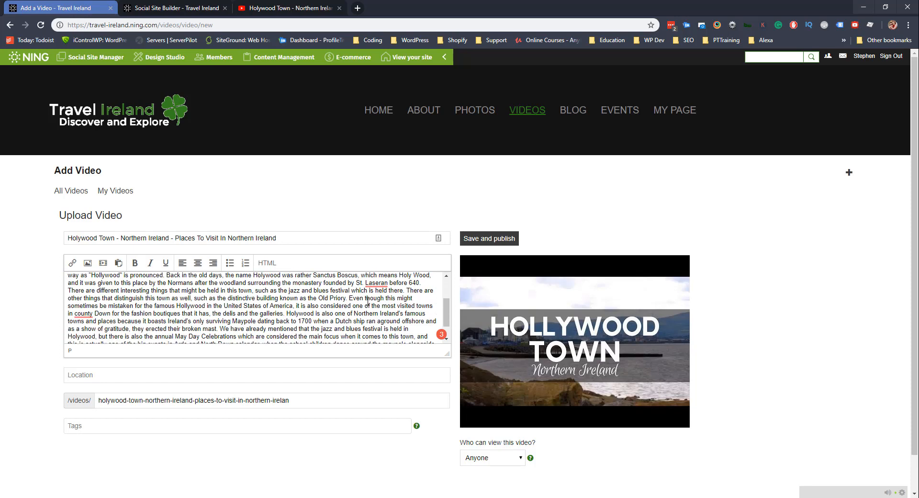
click(406, 290)
key(Return)
scroll(292, 309, down, 1)
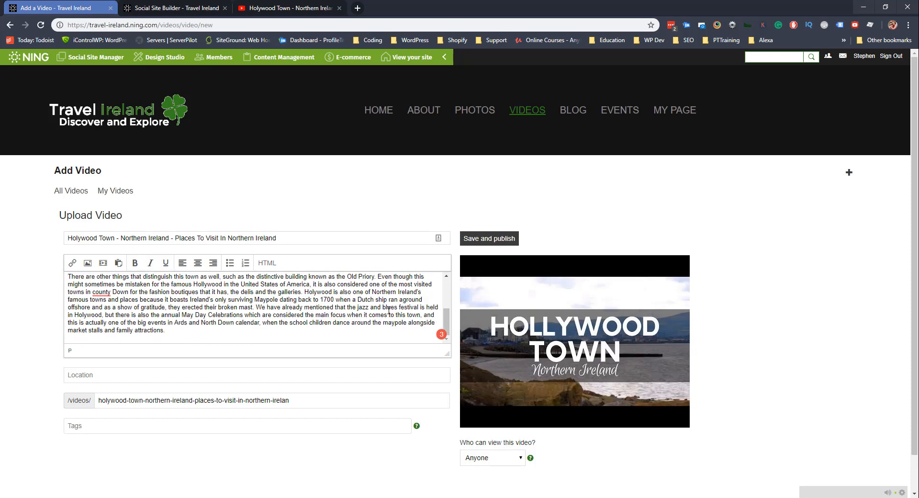
click(256, 306)
key(Return)
scroll(161, 306, up, 4)
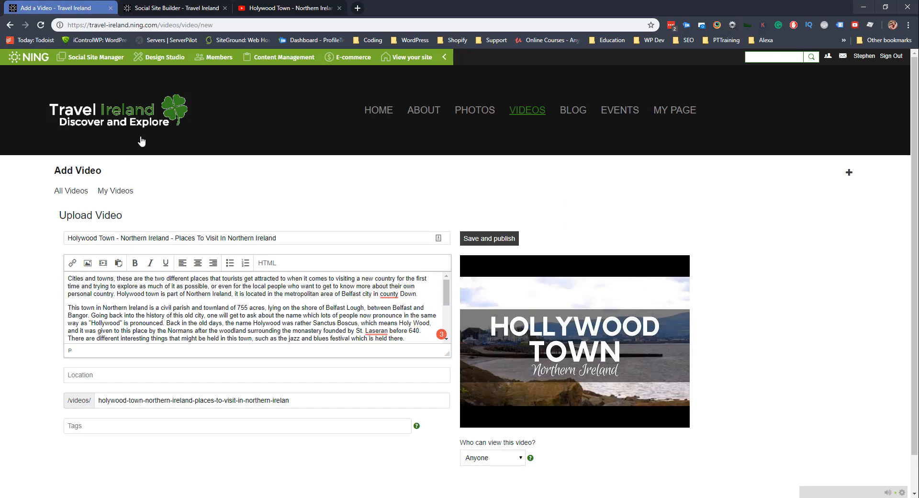
scroll(136, 305, down, 2)
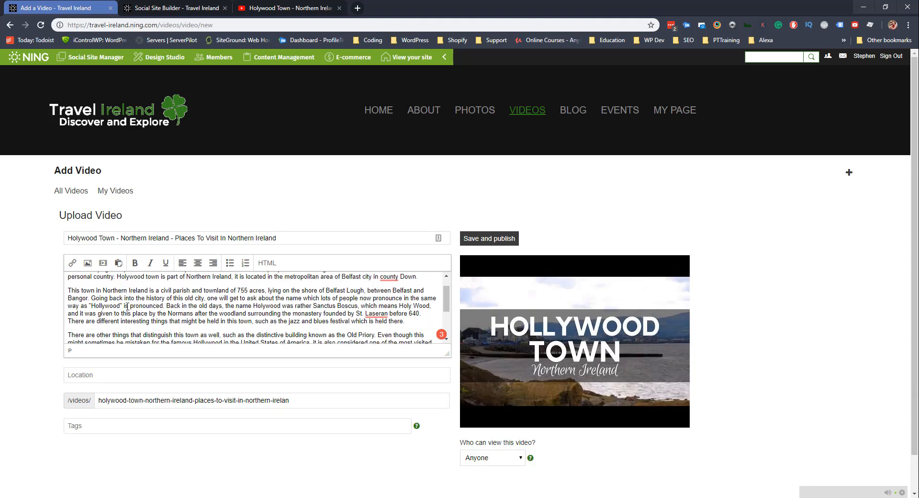
Set location to Northern Ireland and trim the address to holywood-town-northern-ireland.
click(96, 379)
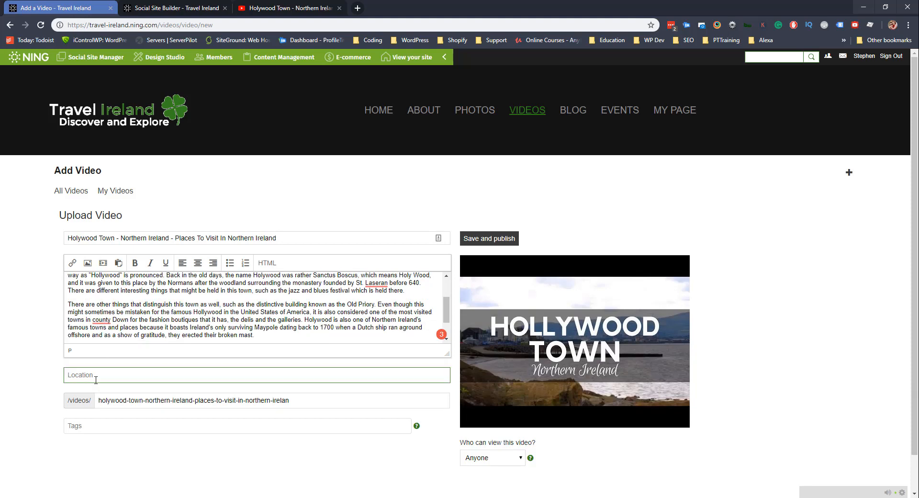
text(Northern Ireland)
click(139, 399)
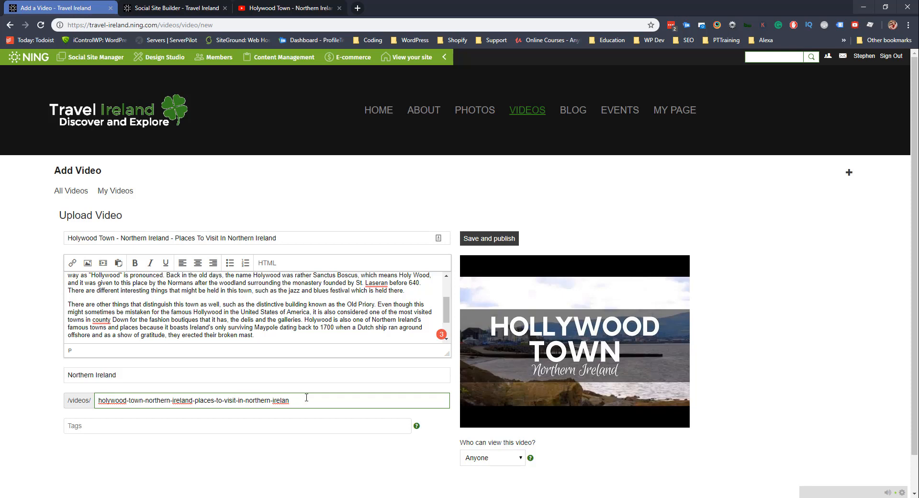
drag(307, 398, 193, 400)
key(BackSpace)
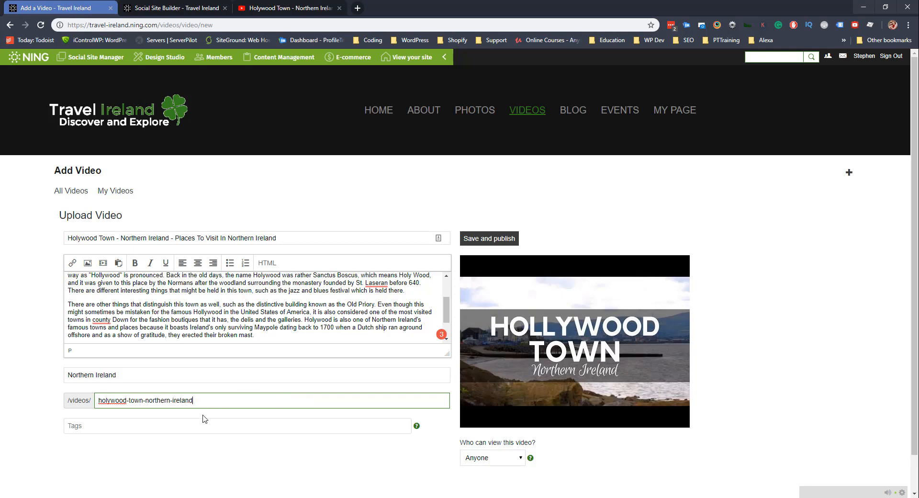
Tag the video Holywood and save and publish it.
click(130, 443)
click(117, 429)
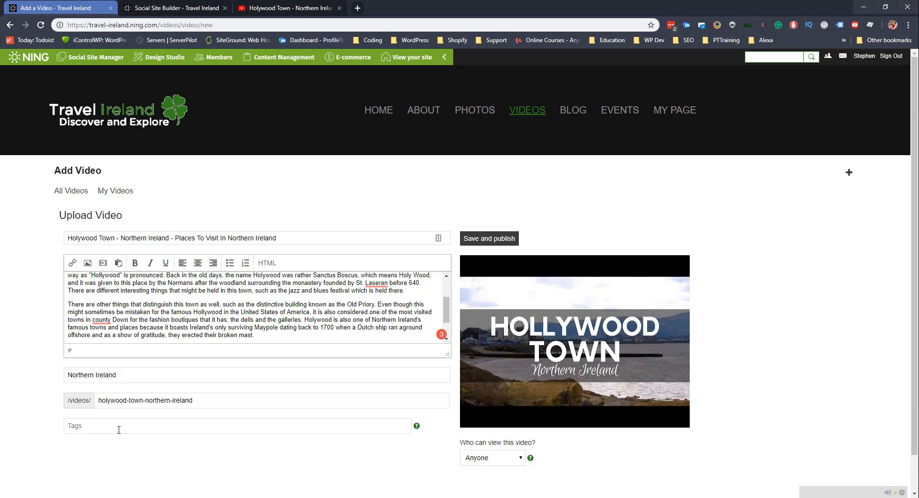
text(Holywood)
scroll(164, 356, down, 1)
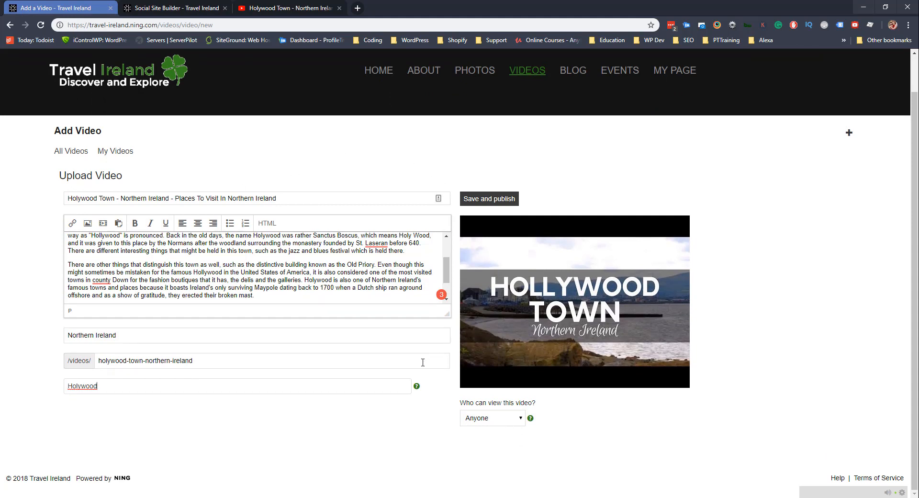
click(489, 198)
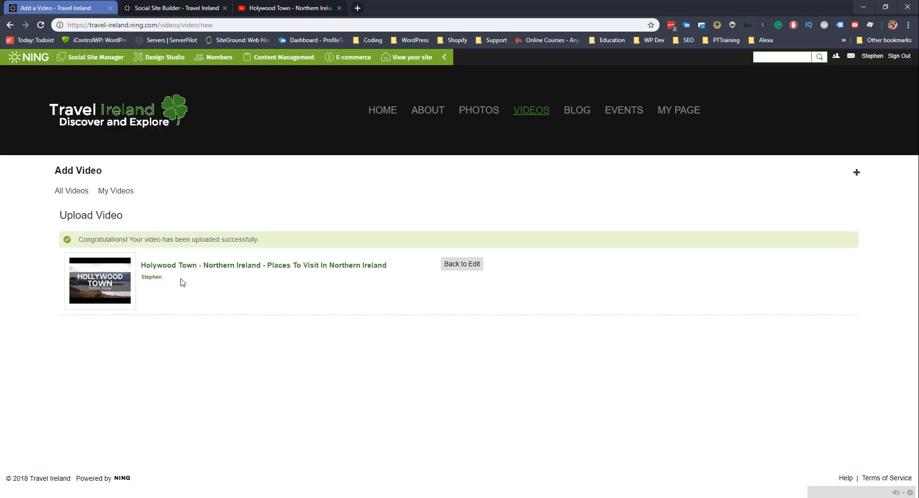
Open the Gucci Spring Summer 2017 fashion show video from the all-videos list.
click(109, 192)
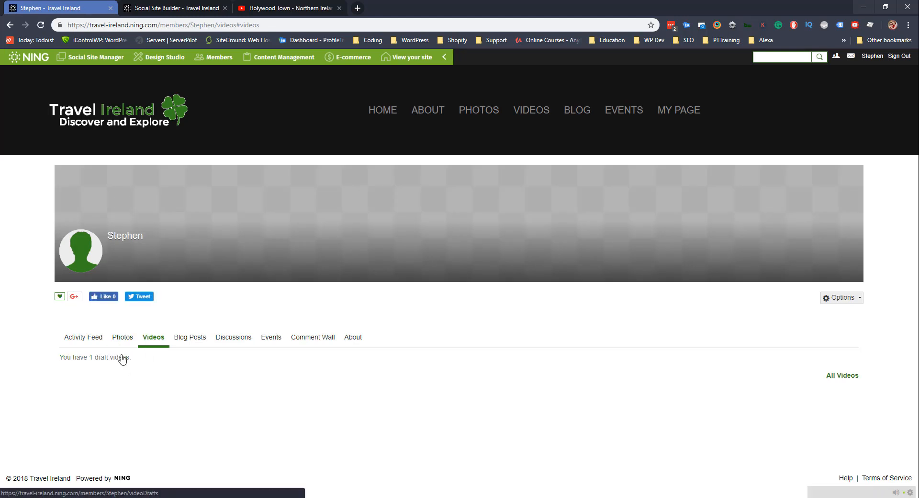
click(534, 112)
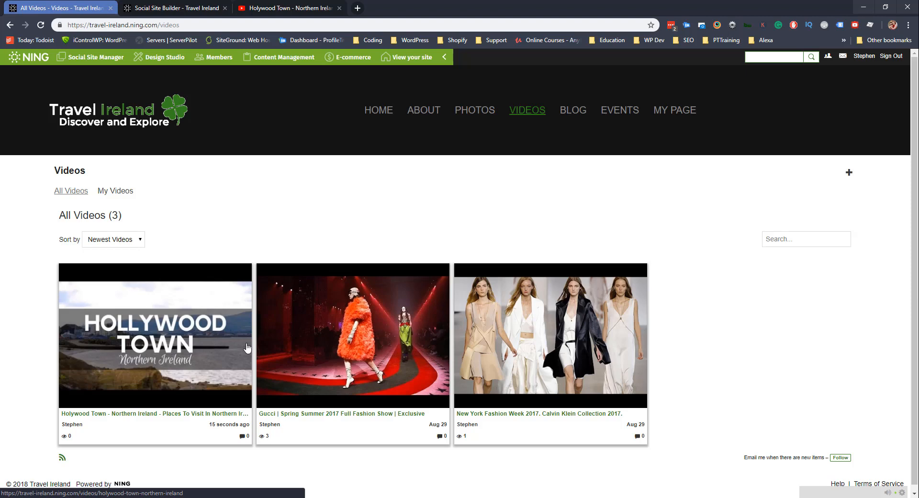
click(359, 352)
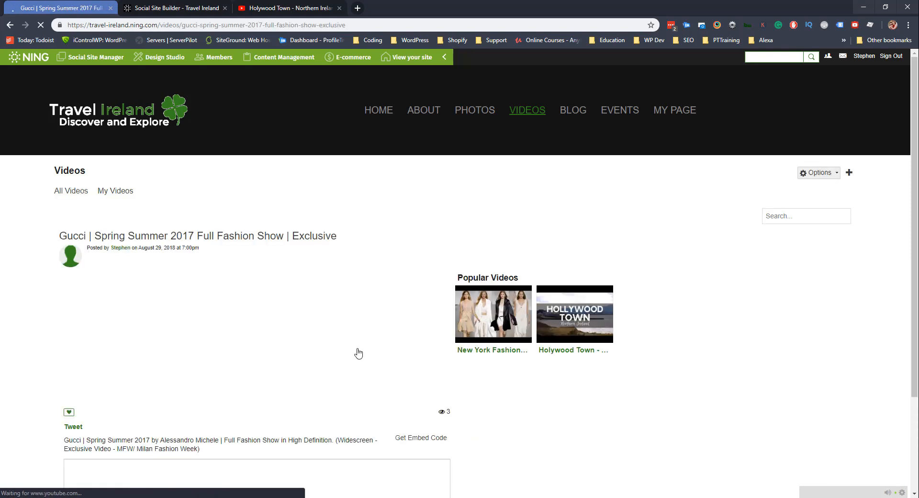
Delete the Gucci fashion show video via Options > Delete Video.
scroll(237, 281, down, 2)
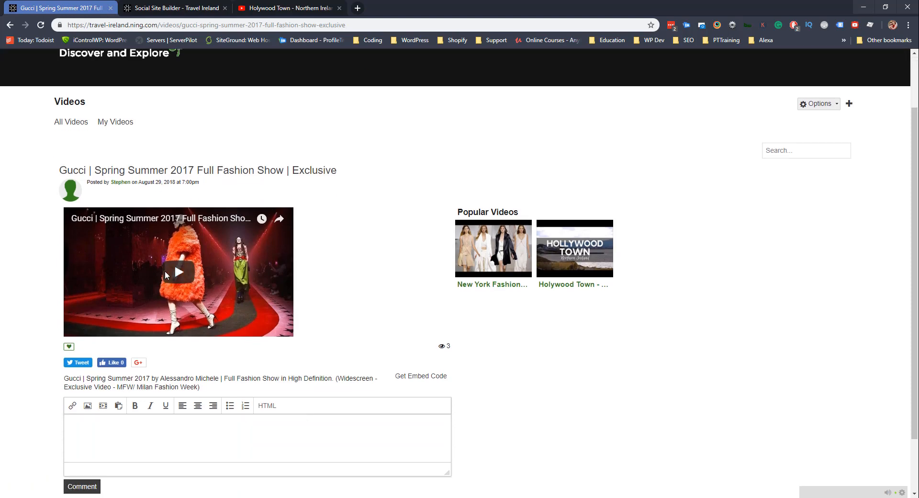
scroll(209, 275, up, 2)
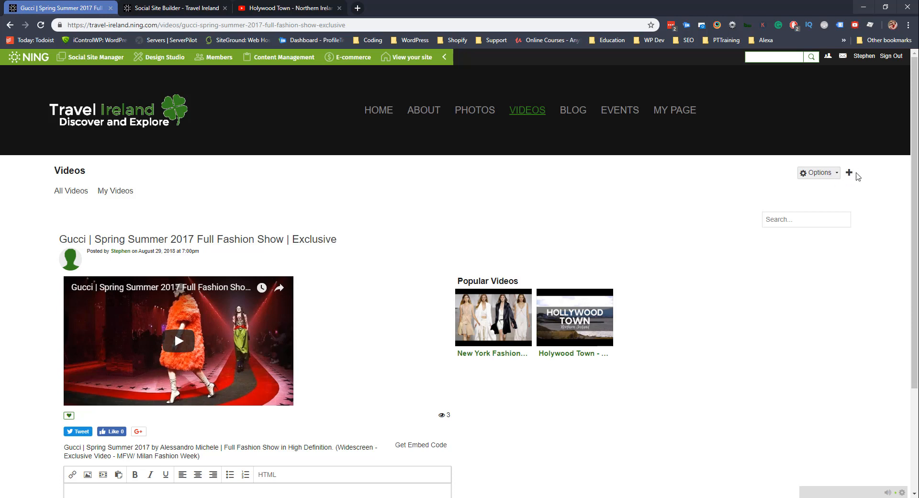
click(828, 174)
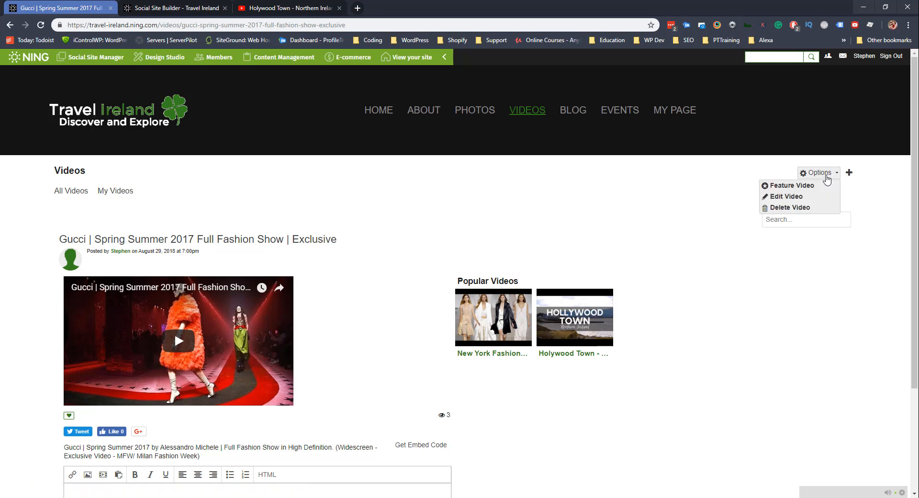
click(787, 207)
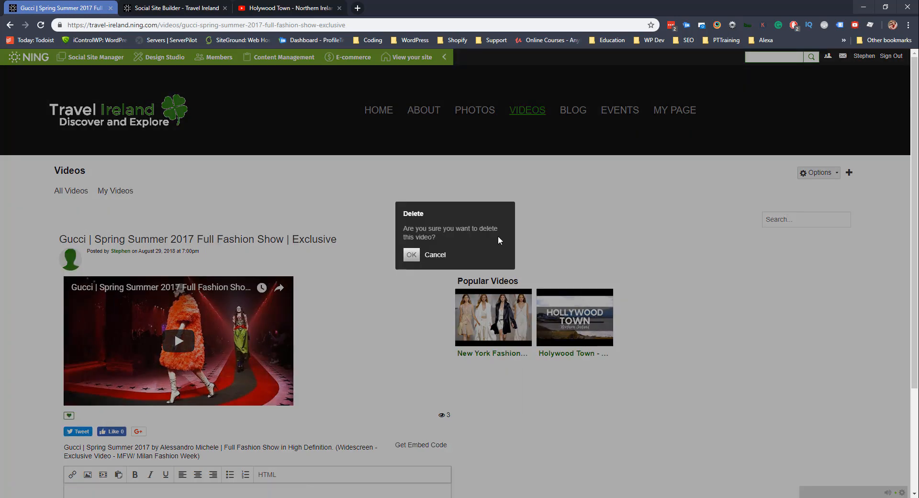
click(411, 255)
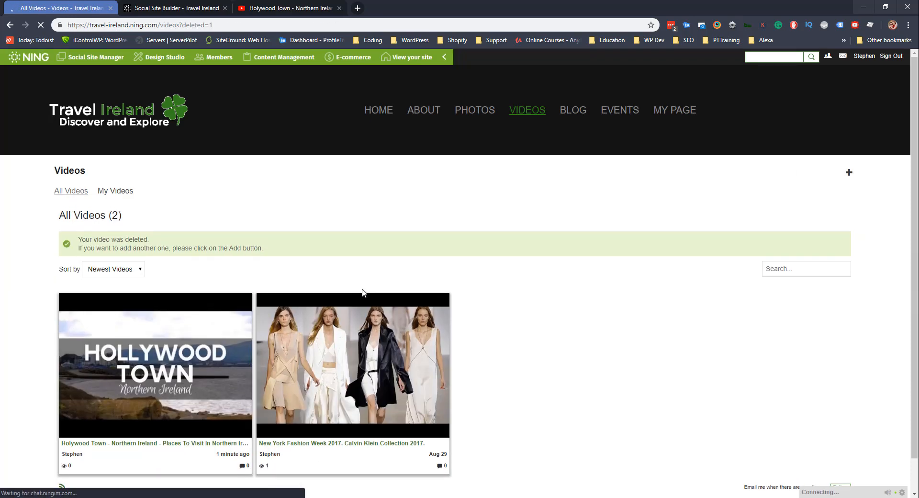
Open and delete the New York Fashion Week video as well.
scroll(316, 266, down, 1)
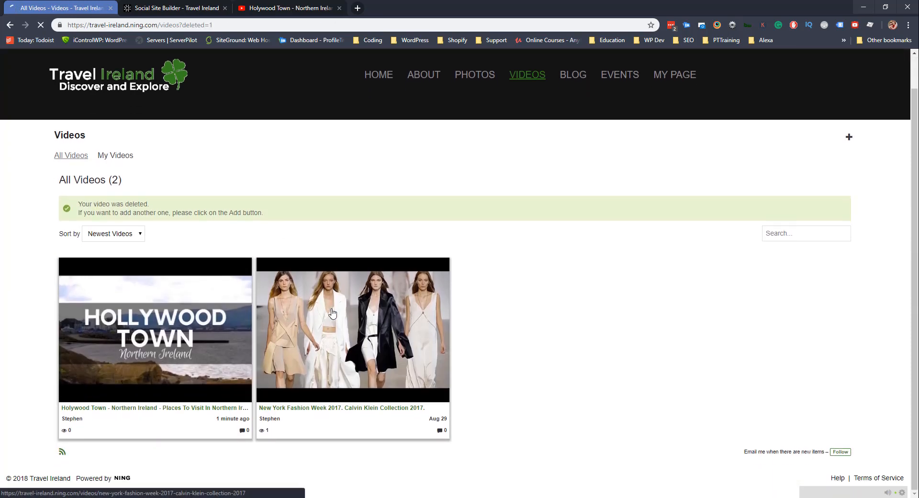
click(333, 314)
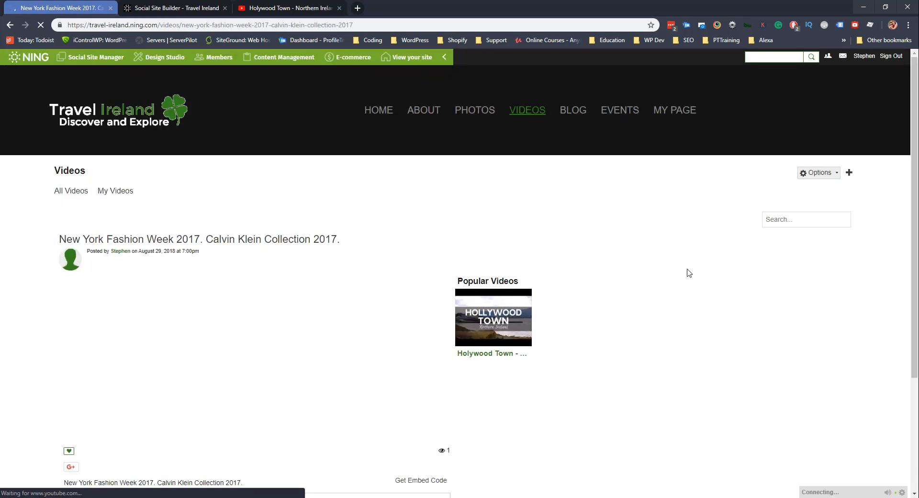
click(818, 172)
click(799, 207)
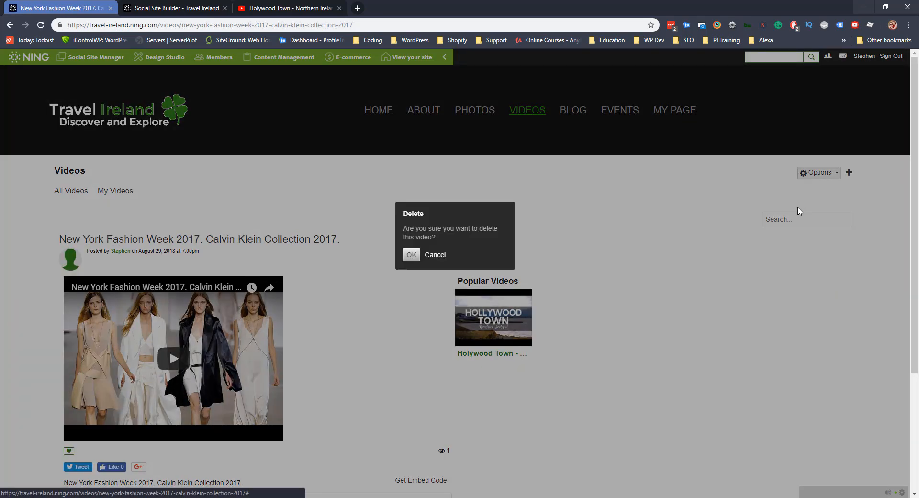
click(419, 257)
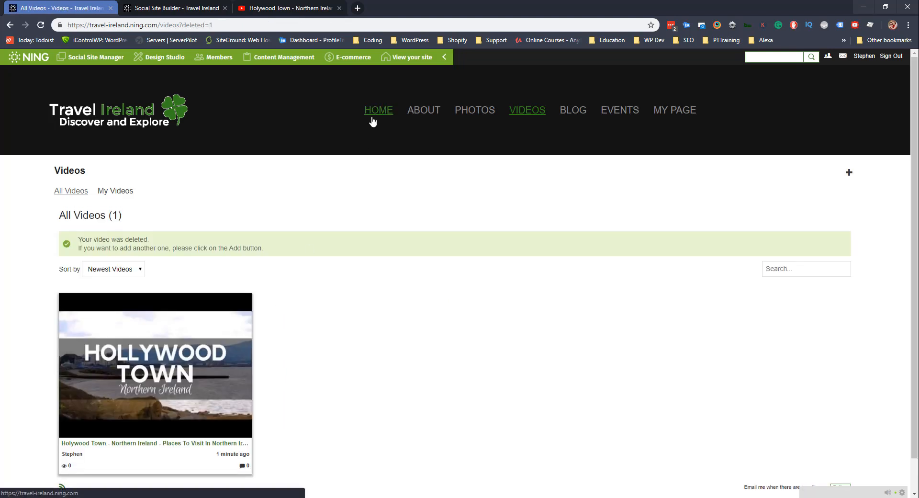
Open the Holywood Town video page and close its actions menu without choosing anything.
scroll(156, 368, down, 1)
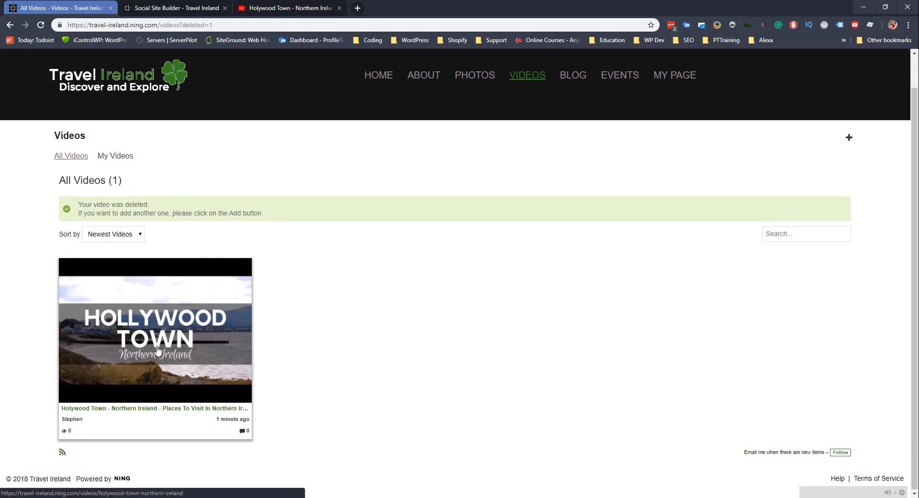
click(159, 336)
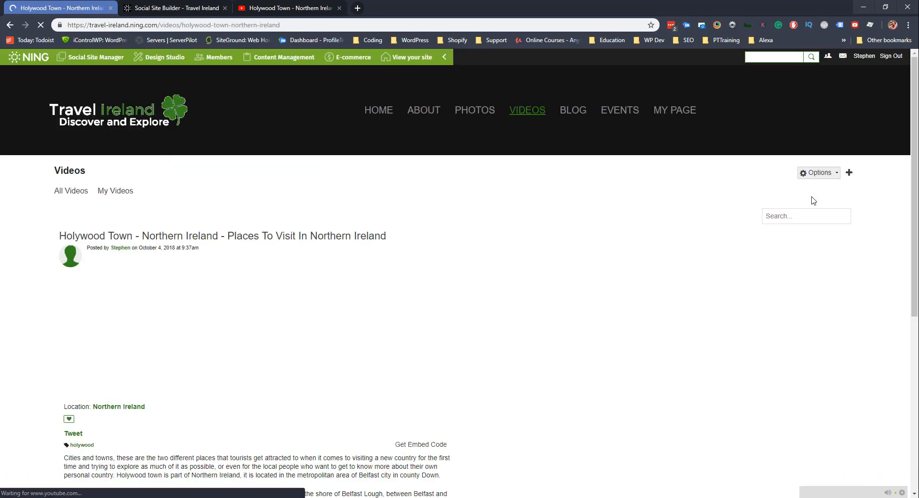
click(818, 172)
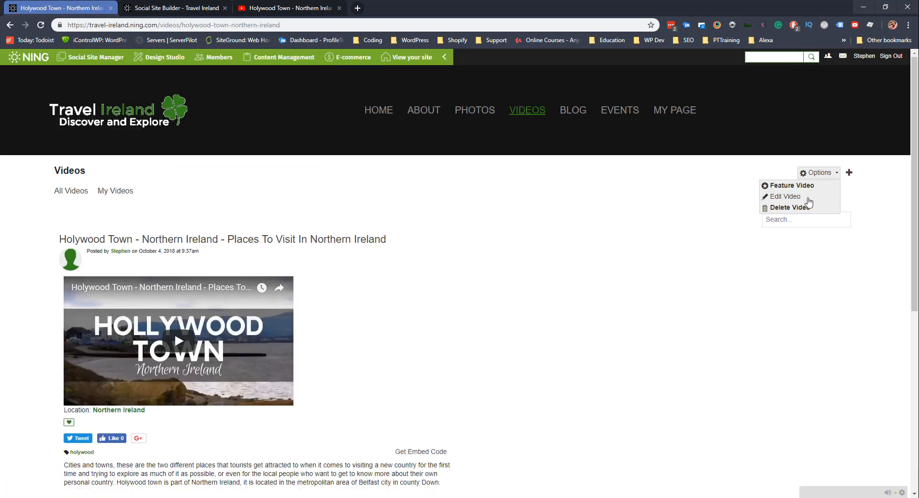
click(686, 283)
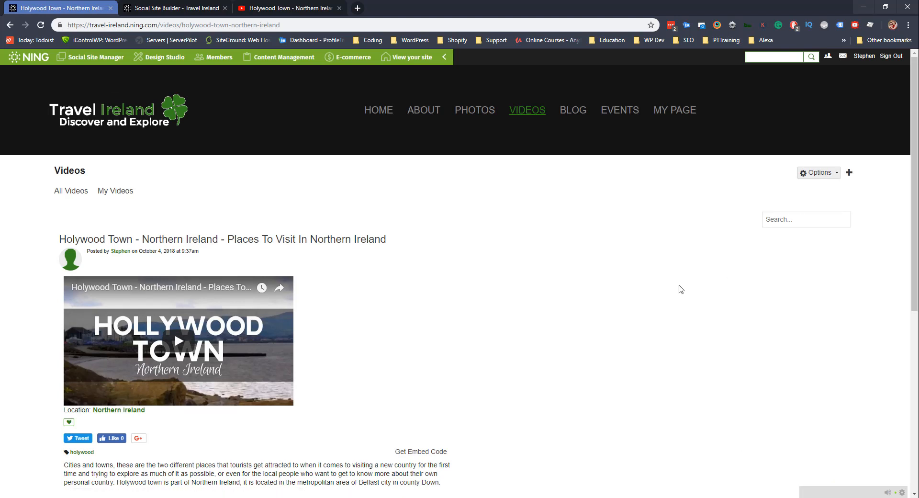
Go to the home page, then open the Videos page showing All Videos (1).
click(377, 113)
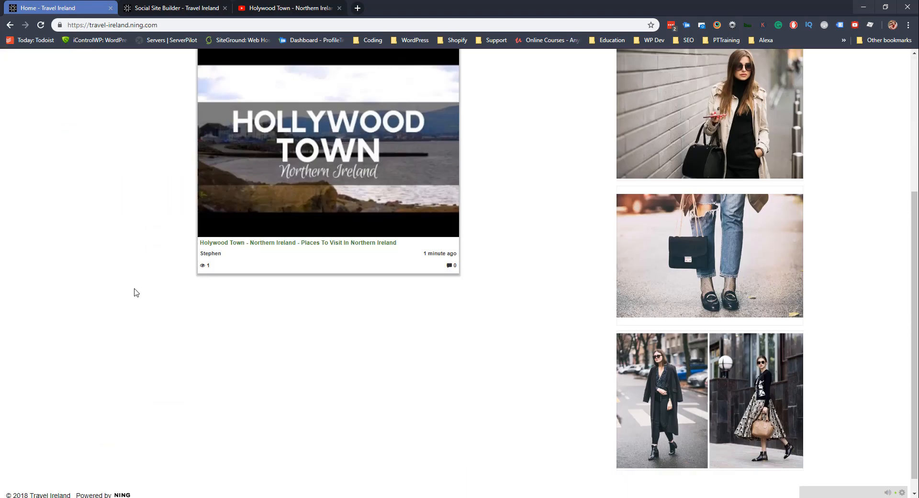
scroll(133, 291, down, 4)
scroll(133, 291, up, 1)
scroll(120, 246, up, 2)
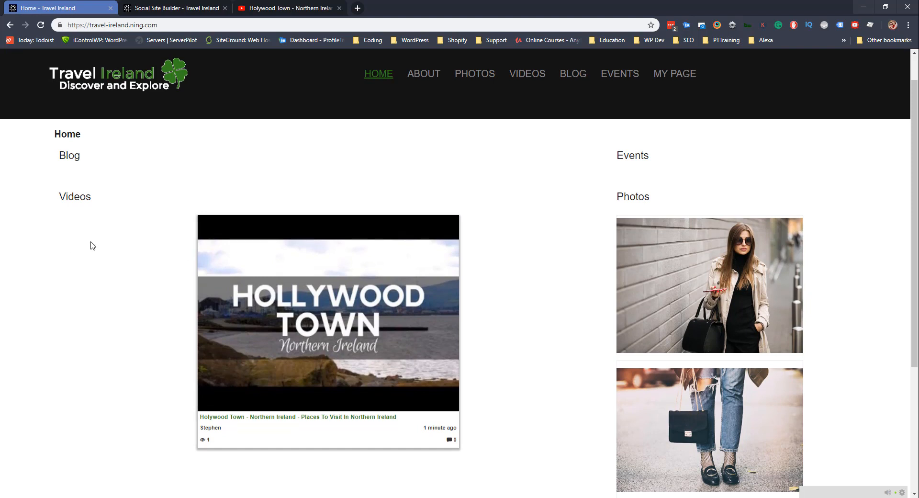
scroll(92, 245, down, 4)
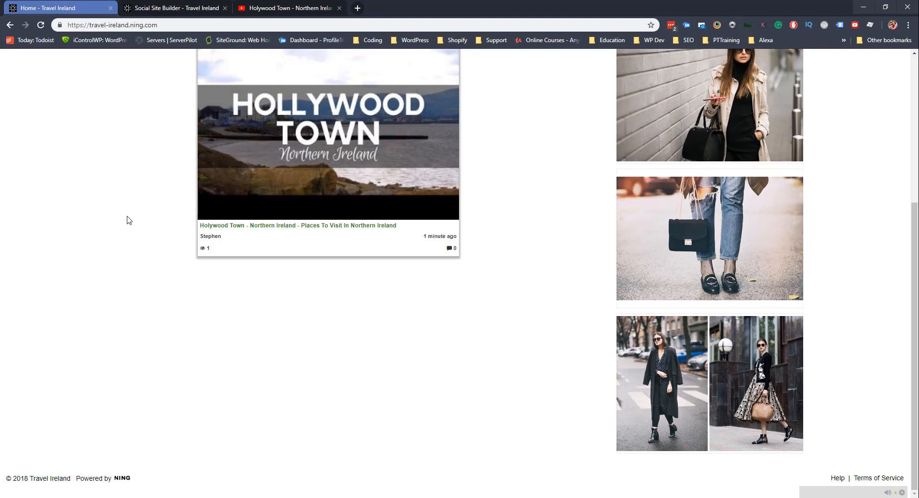
scroll(337, 282, up, 5)
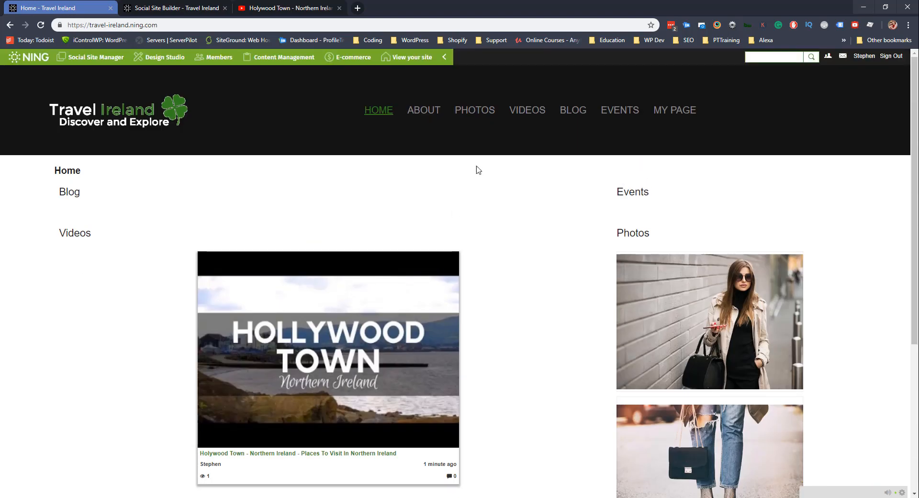
click(529, 113)
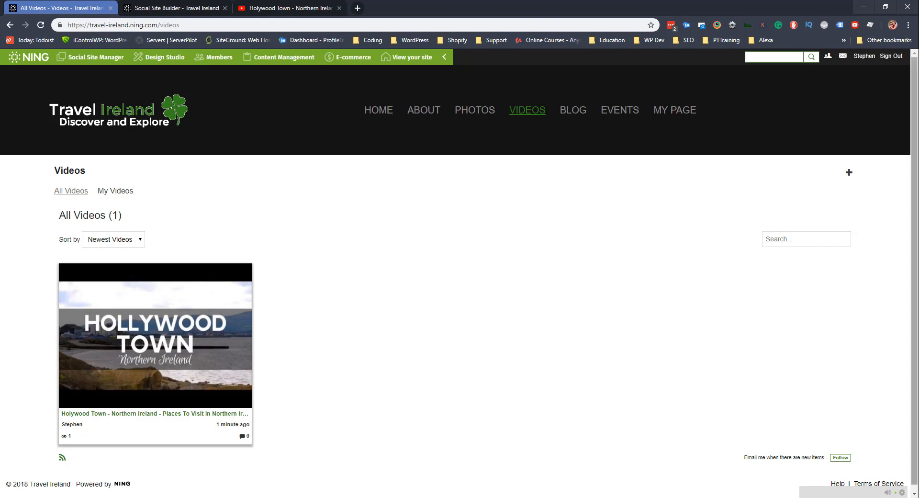
Add the Belfast video by its YouTube link and paste in its full YouTube description.
click(848, 172)
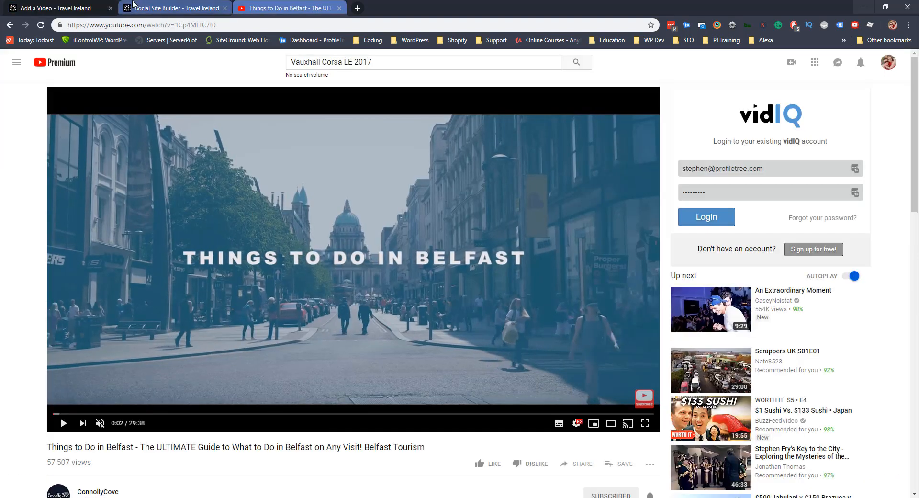
text(https://www.youtube.com/watch?v=1Cp4MLTC7t0)
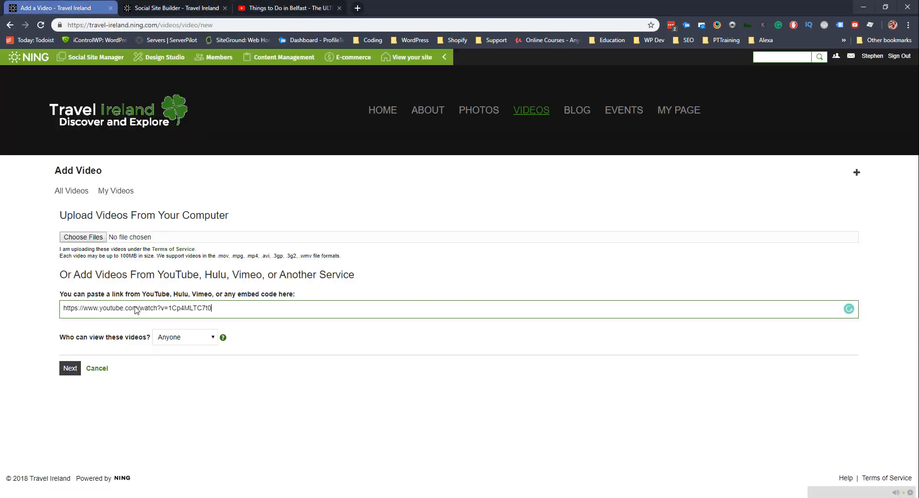
click(71, 368)
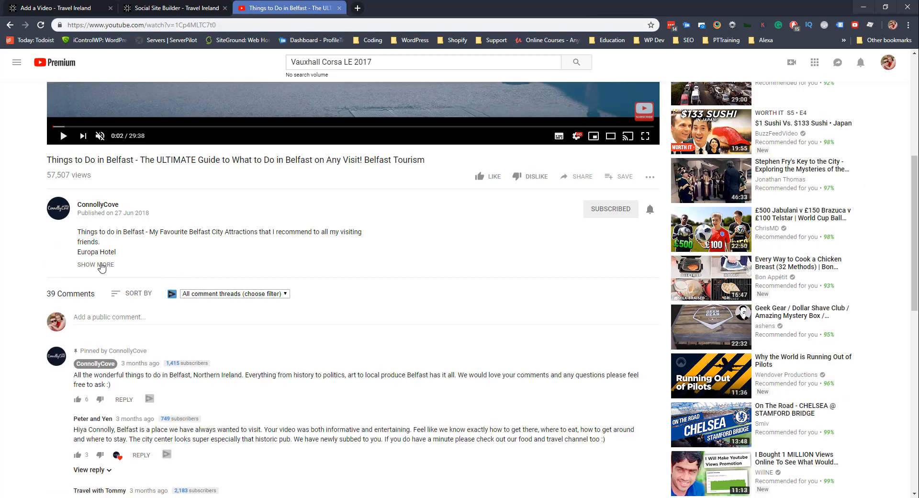
click(99, 266)
drag(78, 136, 336, 359)
key(ctrl+c)
click(61, 8)
click(201, 308)
key(ctrl+a)
key(ctrl+v)
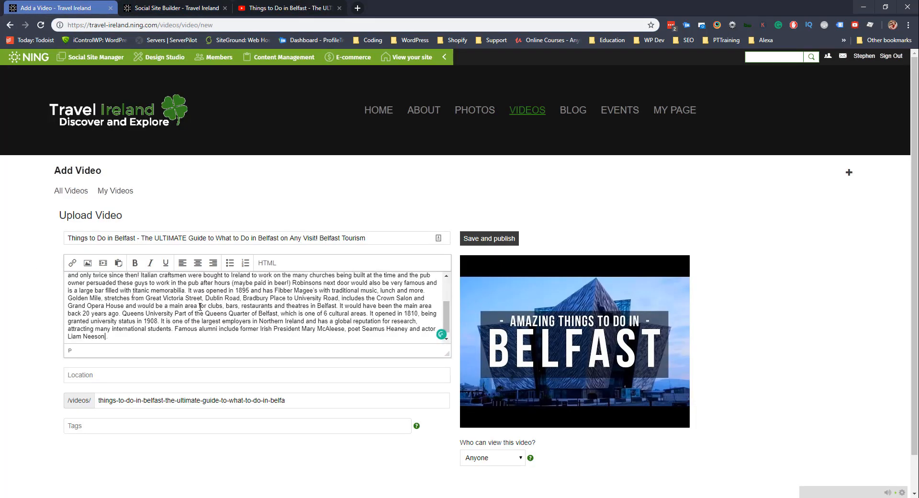
Break the description into new paragraphs at 'Italian craftsmen' and 'It would have been'.
scroll(332, 289, up, 3)
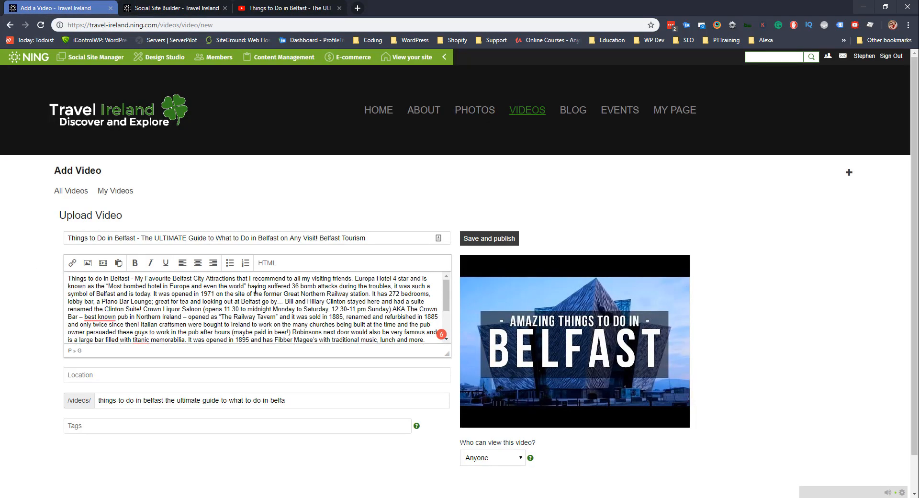
scroll(156, 295, down, 3)
click(419, 283)
key(Return)
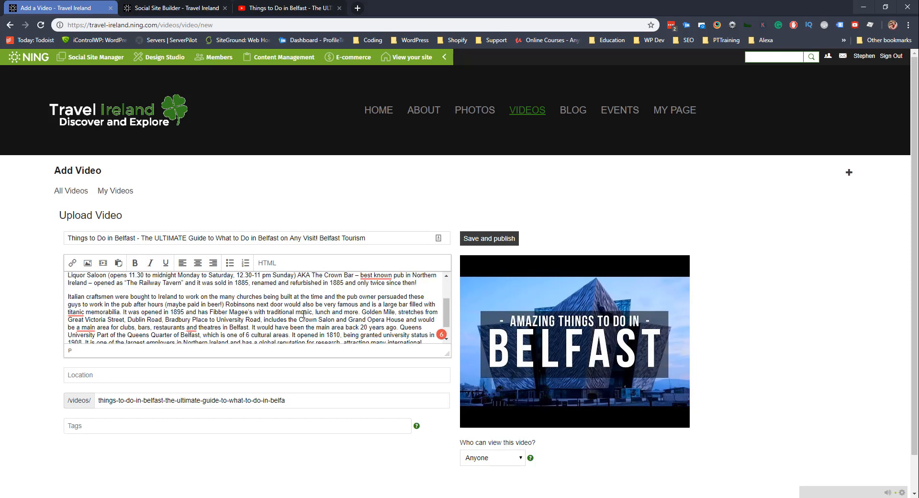
click(250, 327)
key(Return)
scroll(251, 328, down, 1)
Set location Northern Ireland, tag it Belfast, and publish the Belfast video.
click(120, 335)
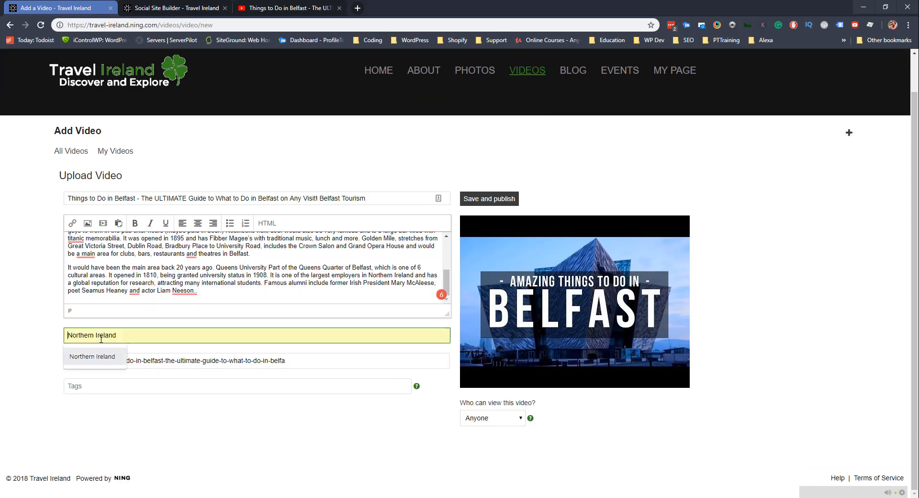
click(91, 356)
click(97, 391)
text(Belfast)
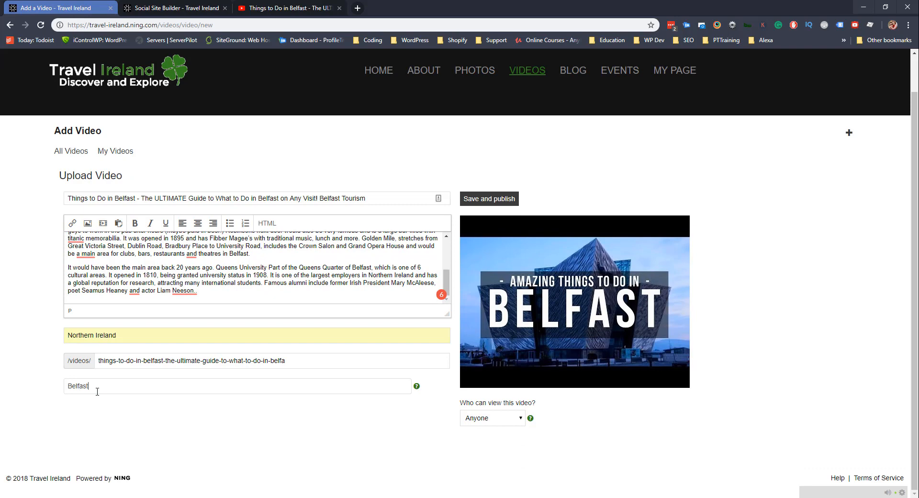
click(498, 199)
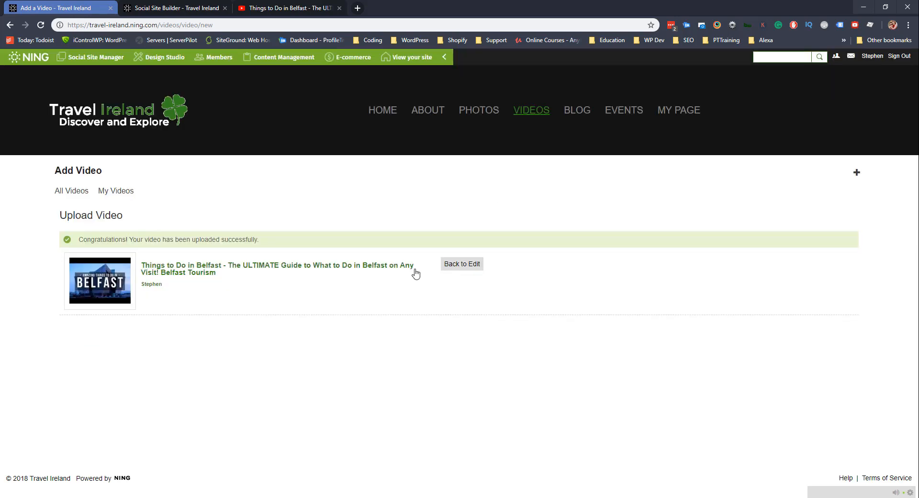
Start another video and paste in the Dublinia Viking Museum link from the ConnollyCove channel.
click(72, 191)
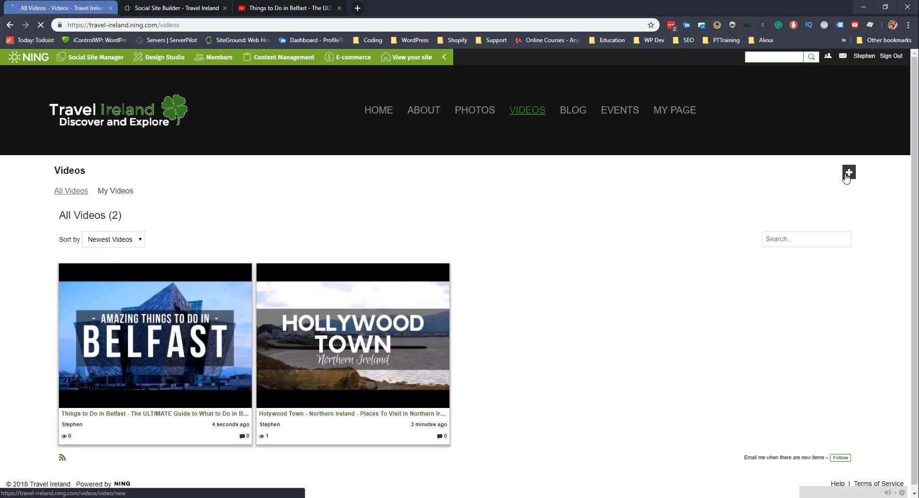
click(847, 178)
click(289, 8)
click(96, 109)
scroll(307, 277, down, 4)
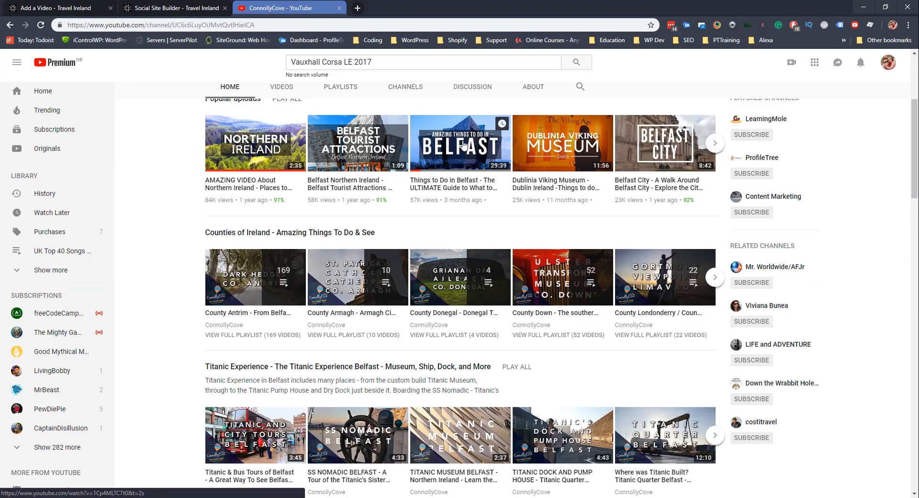
click(554, 149)
click(203, 263)
click(221, 24)
click(81, 8)
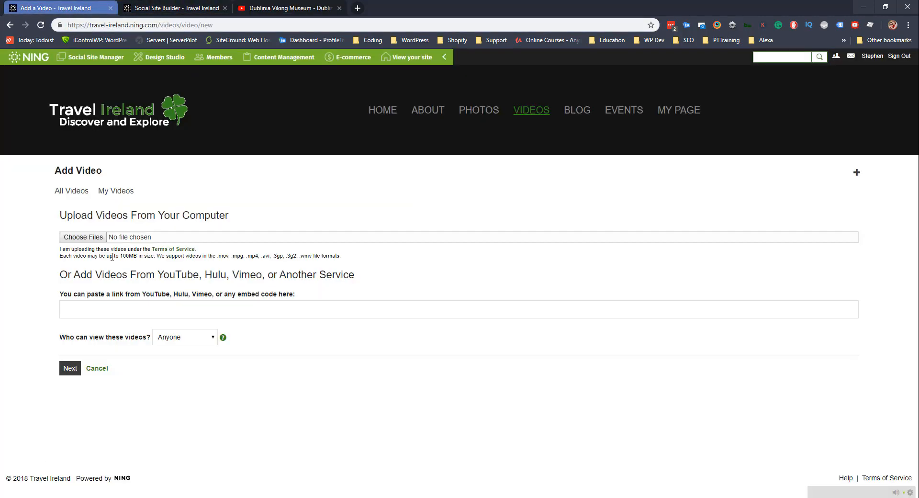
click(157, 309)
key(ctrl+v)
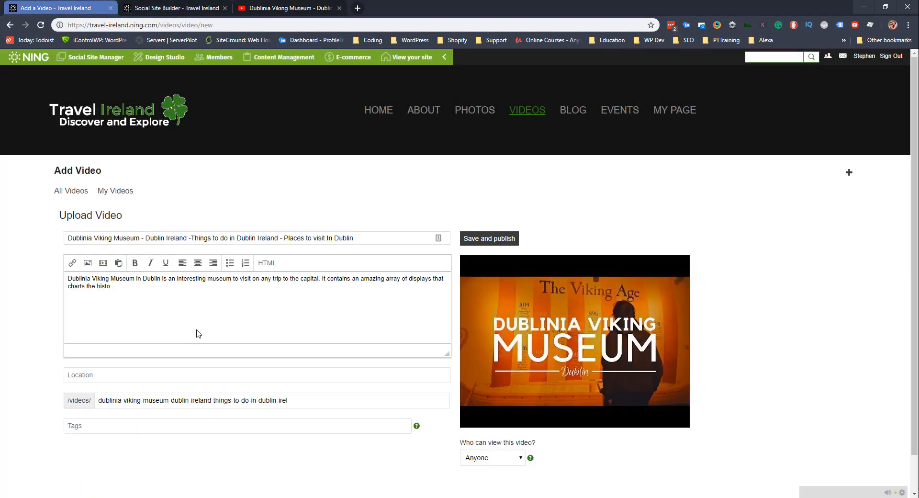
Copy the Dublinia video's full YouTube description into the Ning description box.
click(290, 8)
scroll(269, 278, down, 6)
click(95, 263)
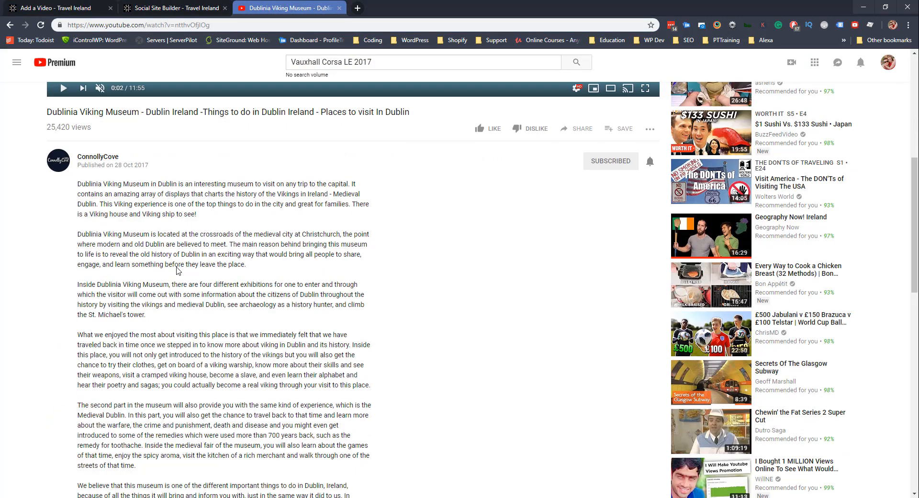
drag(139, 418, 63, 135)
key(ctrl+c)
click(62, 9)
click(174, 316)
key(ctrl+v)
Add paragraph breaks before 'There is a Viking house' and 'The second part in the museum'.
scroll(174, 316, up, 2)
click(117, 293)
key(Return)
scroll(232, 328, down, 1)
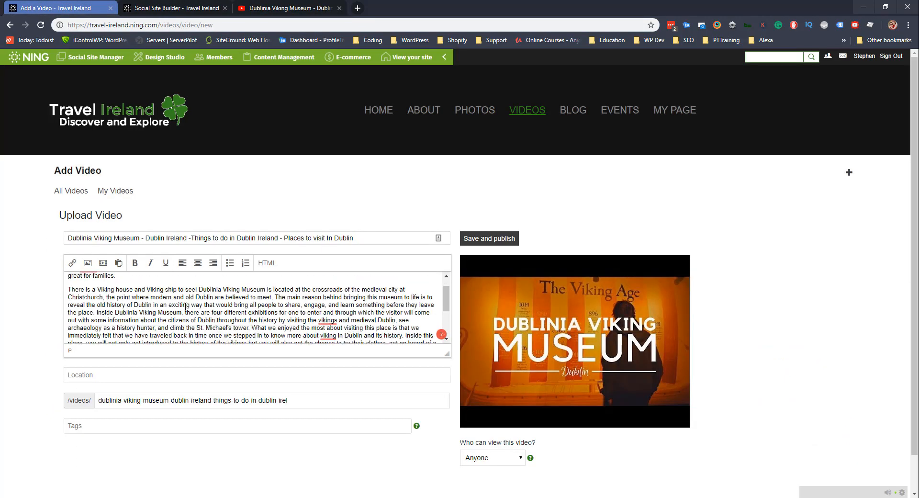
scroll(232, 328, up, 1)
scroll(370, 304, down, 2)
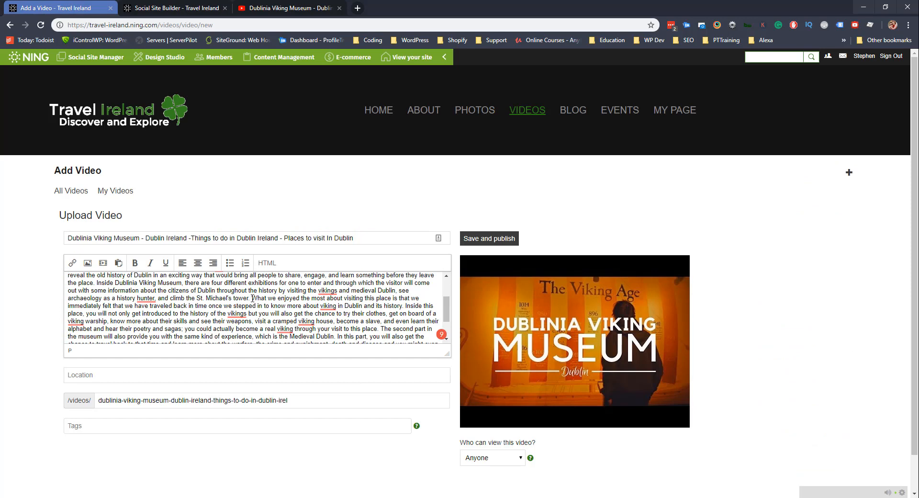
scroll(252, 298, down, 2)
click(354, 299)
key(Return)
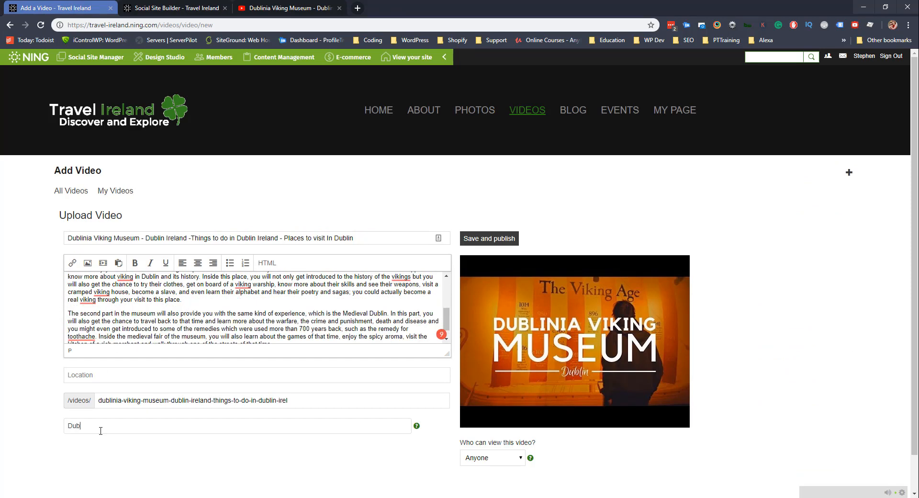
Set the location to Ireland and publish the Dublinia video.
click(95, 375)
text(Ireland)
key(Return)
click(71, 191)
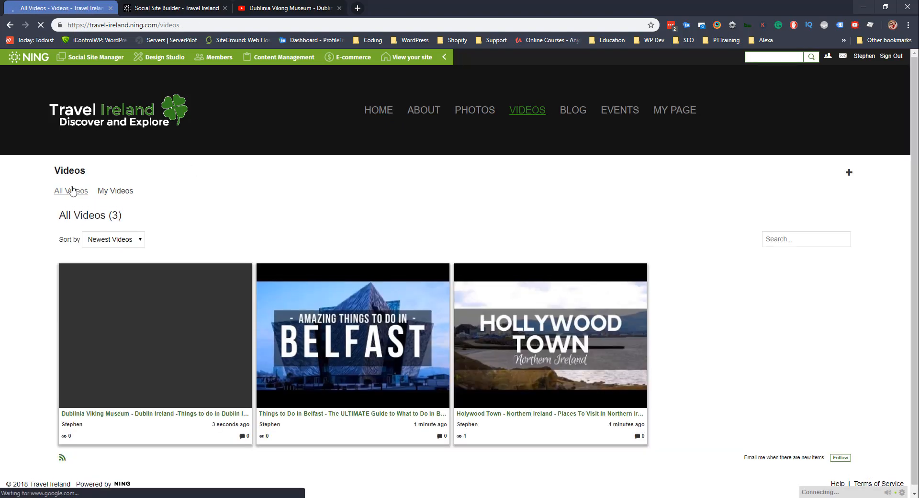
Open the Northern Ireland places-to-visit video on the ConnollyCove YouTube channel.
click(273, 9)
click(98, 396)
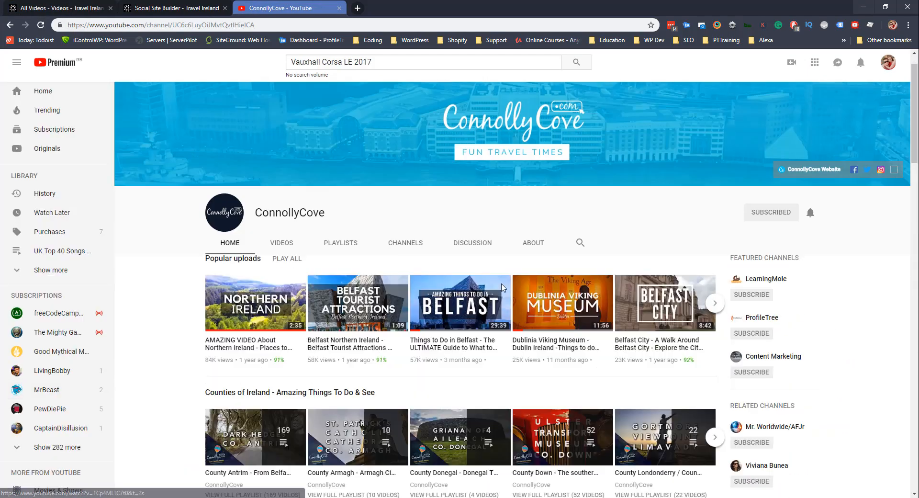
scroll(420, 269, down, 5)
scroll(420, 269, down, 7)
scroll(276, 204, up, 10)
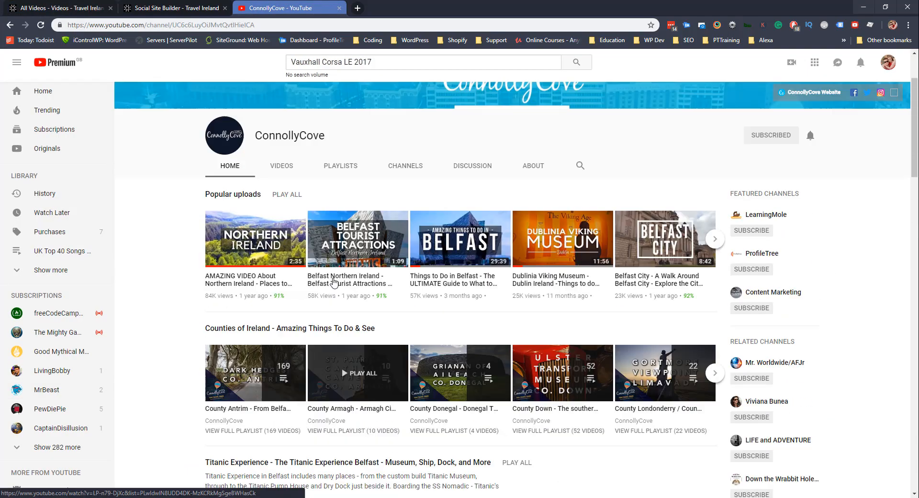
click(276, 204)
Add a new Ning video using the Northern Ireland video's YouTube link.
click(57, 8)
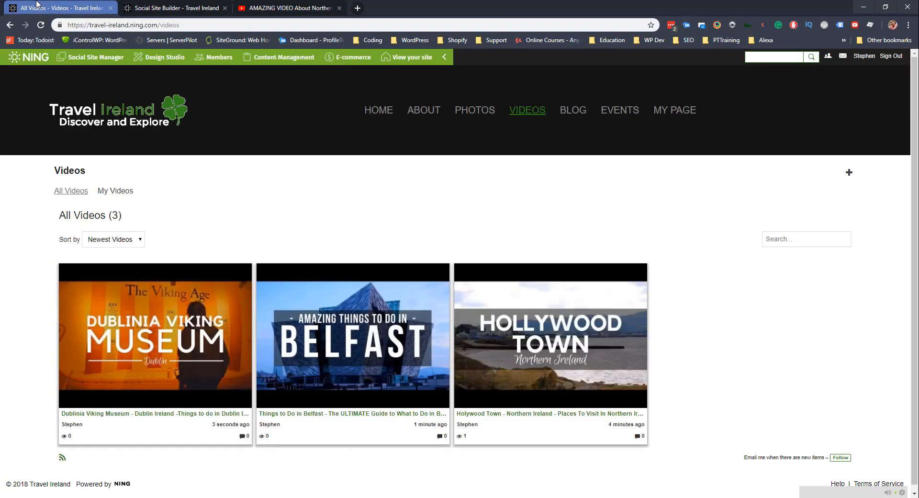
click(848, 173)
click(169, 307)
key(ctrl+v)
click(70, 369)
Paste the Northern Ireland video's full YouTube description into the description box.
click(259, 7)
scroll(98, 218, down, 7)
click(98, 218)
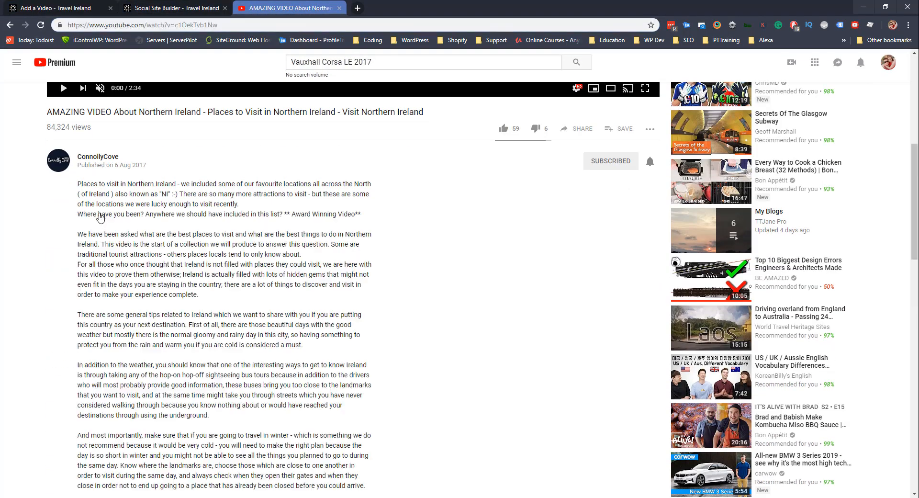
scroll(98, 218, down, 2)
drag(210, 319, 56, 91)
key(ctrl+c)
click(58, 8)
click(280, 299)
key(ctrl+v)
Break a paragraph at 'There are some general tips' and set location to Northern Ireland.
scroll(281, 292, up, 2)
click(281, 293)
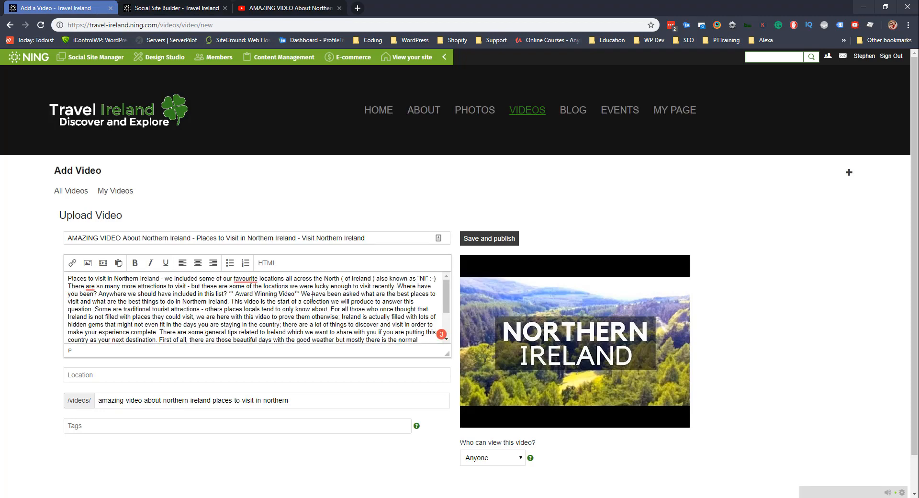
key(Return)
key(Return)
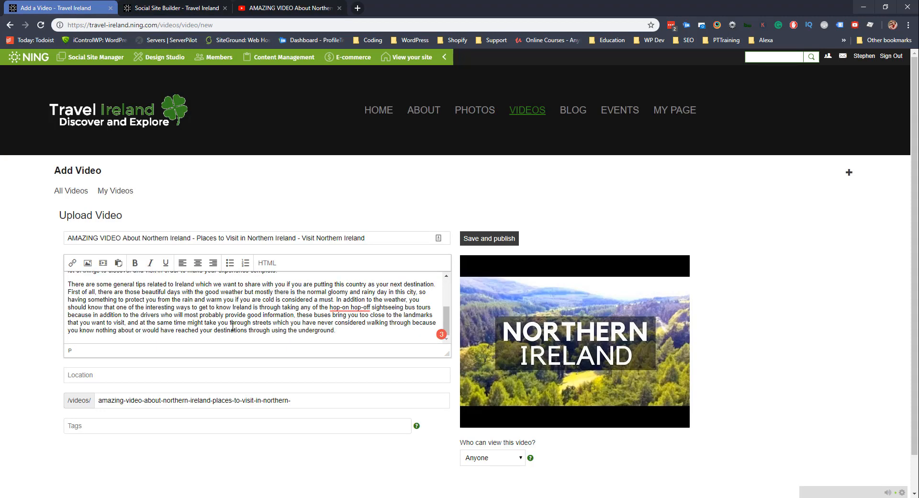
click(118, 376)
key(Down)
key(Return)
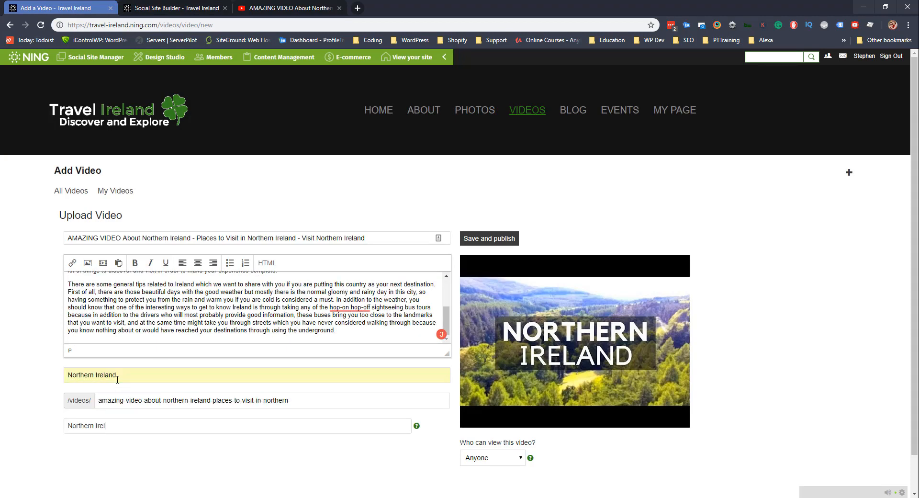
Tag the video Northern Ireland and publish it.
key(BackSpace)
text(d)
click(168, 456)
click(489, 238)
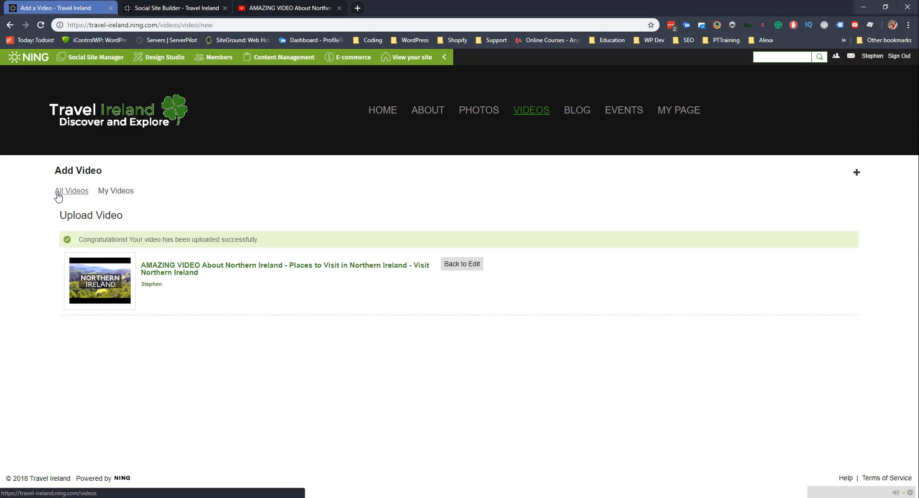
click(58, 193)
click(175, 8)
click(289, 8)
scroll(414, 306, up, 6)
Start a new Ning video from the Titanic Museum Belfast YouTube link.
click(153, 353)
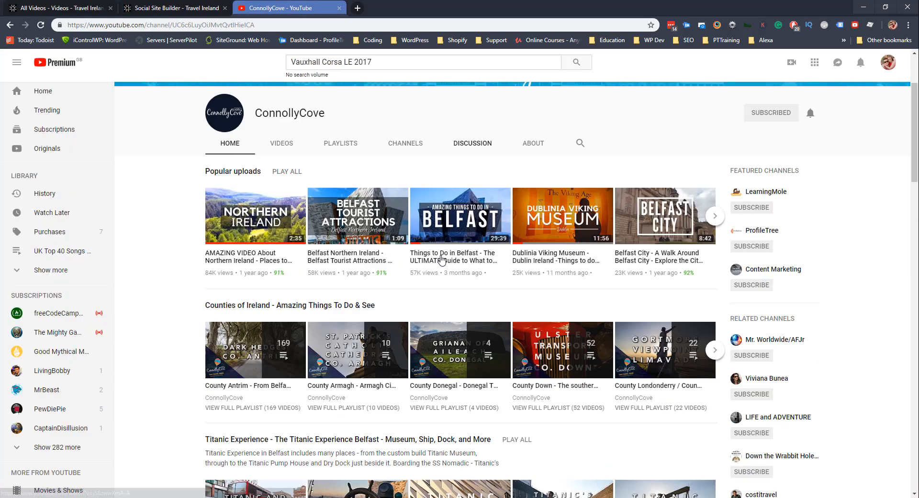
scroll(375, 410, down, 4)
click(458, 378)
click(58, 8)
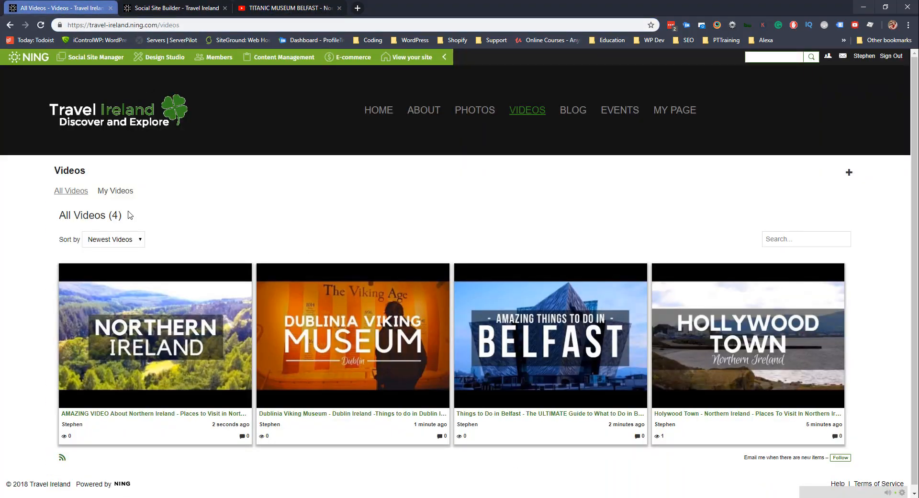
click(849, 177)
click(201, 307)
key(ctrl+v)
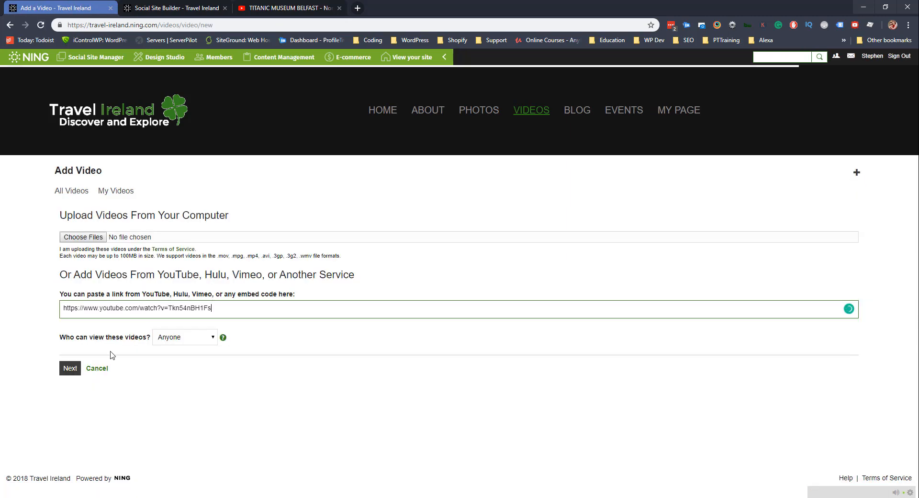
click(70, 370)
Replace the short description with the full Titanic Museum YouTube description.
click(283, 7)
scroll(144, 158, down, 7)
click(96, 215)
drag(323, 426, 79, 200)
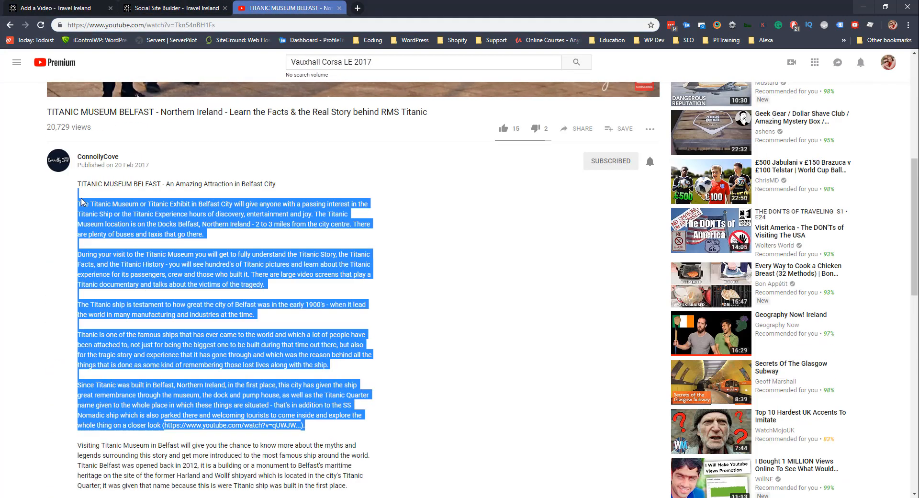
click(57, 9)
click(180, 314)
key(ctrl+a)
key(ctrl+v)
Start a new paragraph at 'Since Titanic' in the description.
scroll(313, 306, up, 2)
scroll(313, 304, down, 2)
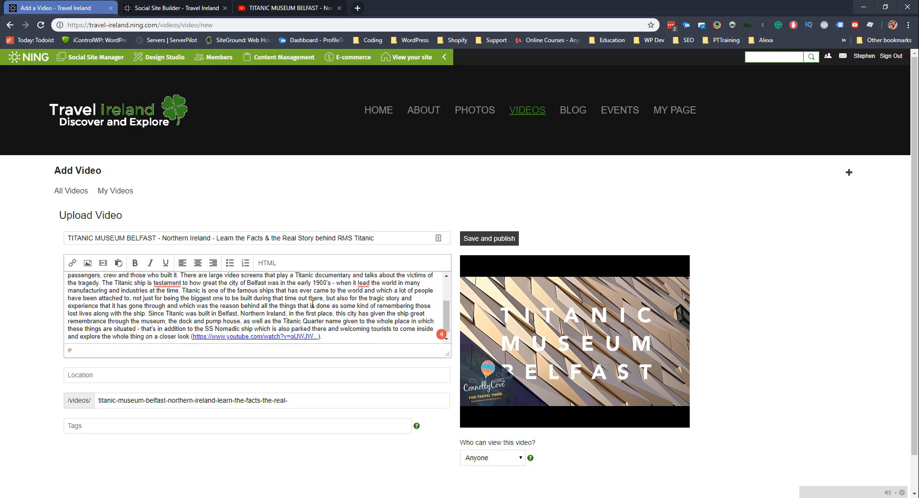
click(149, 313)
key(Return)
scroll(177, 304, down, 1)
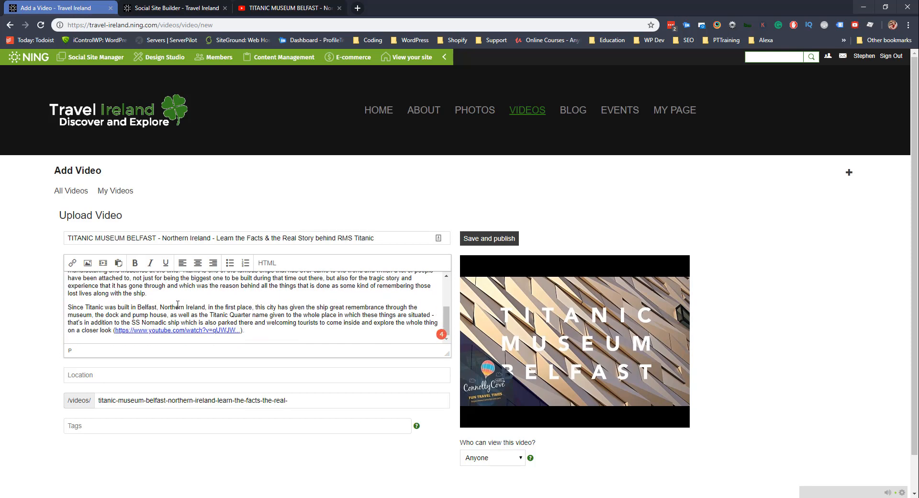
Open the SS Nomadic video linked in the description and add a line for it.
click(177, 330)
click(282, 8)
middle_click(233, 427)
click(401, 8)
click(172, 26)
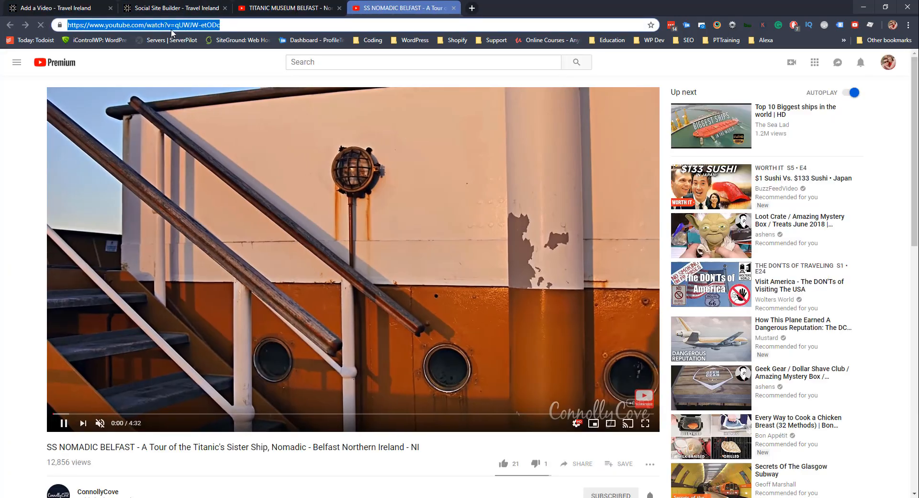
key(ctrl+c)
click(57, 9)
key(Return)
Try pasting the SS Nomadic link into the media insertion box, then clear it.
click(102, 263)
click(418, 273)
key(ctrl+v)
drag(501, 263, 326, 206)
key(BackSpace)
click(401, 8)
scroll(550, 345, down, 1)
Embed the SS Nomadic video in the description using its YouTube embed code.
click(579, 418)
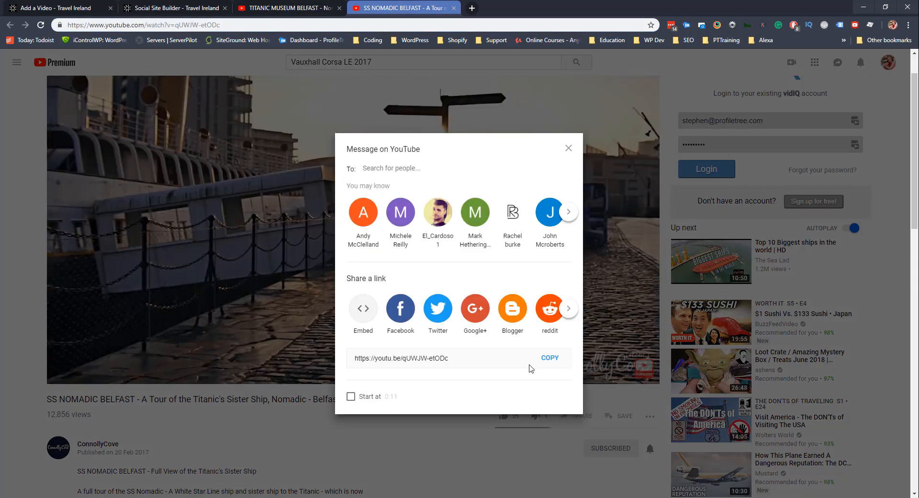
click(363, 308)
key(ctrl+c)
click(750, 172)
click(57, 8)
click(411, 277)
key(ctrl+v)
click(365, 309)
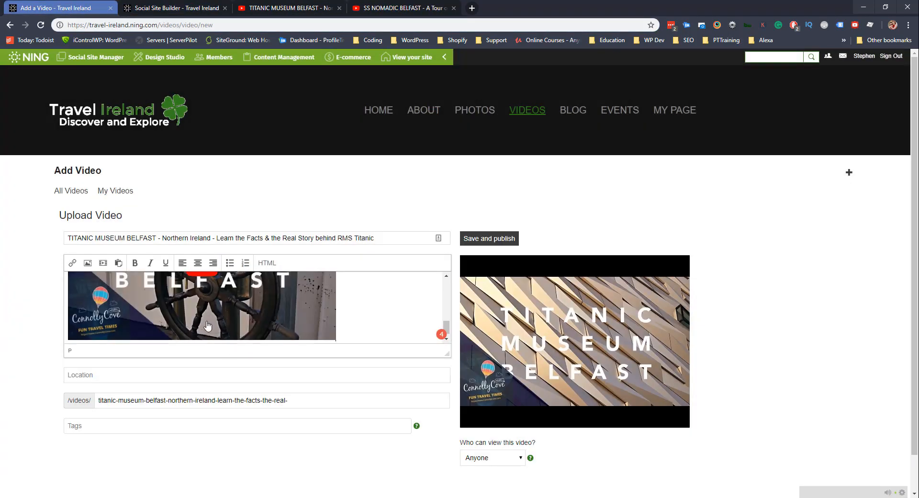
Add Belfast and Titanic tags, set location Northern Ireland, and publish the video.
click(97, 427)
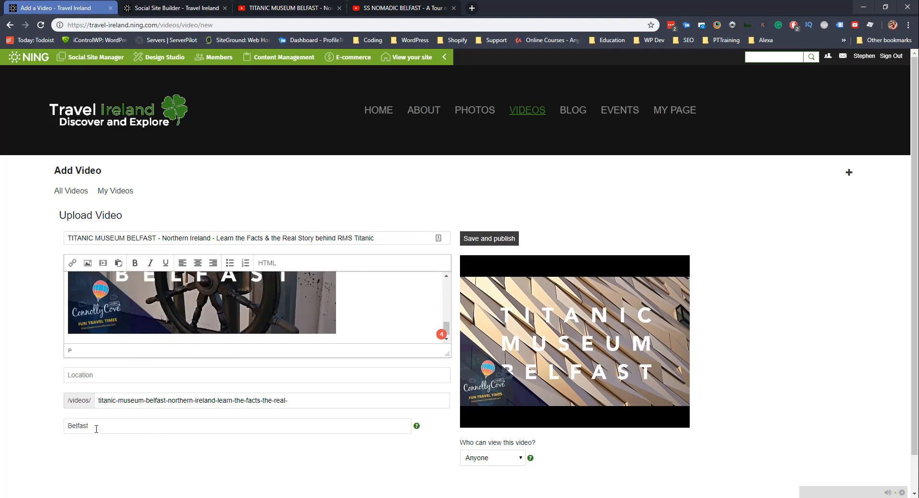
text(Belfast)
key(Return)
text(Titanic)
key(Return)
click(86, 378)
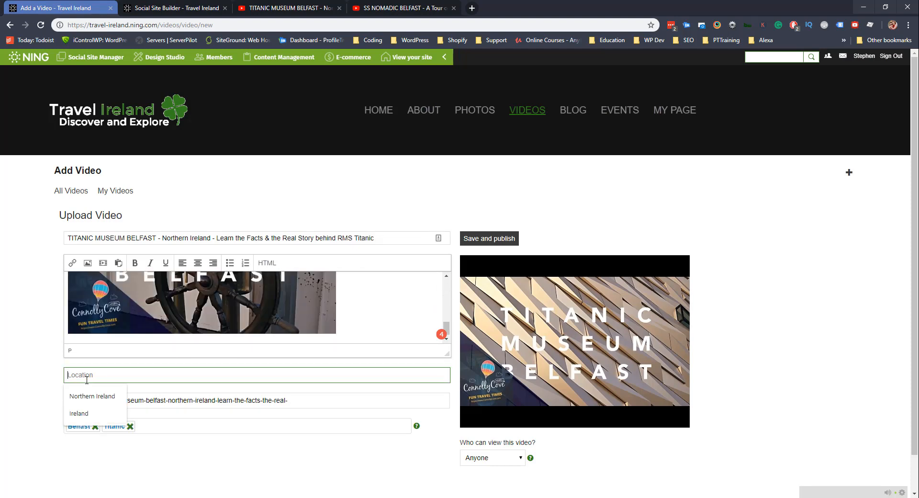
click(92, 396)
click(485, 242)
click(71, 191)
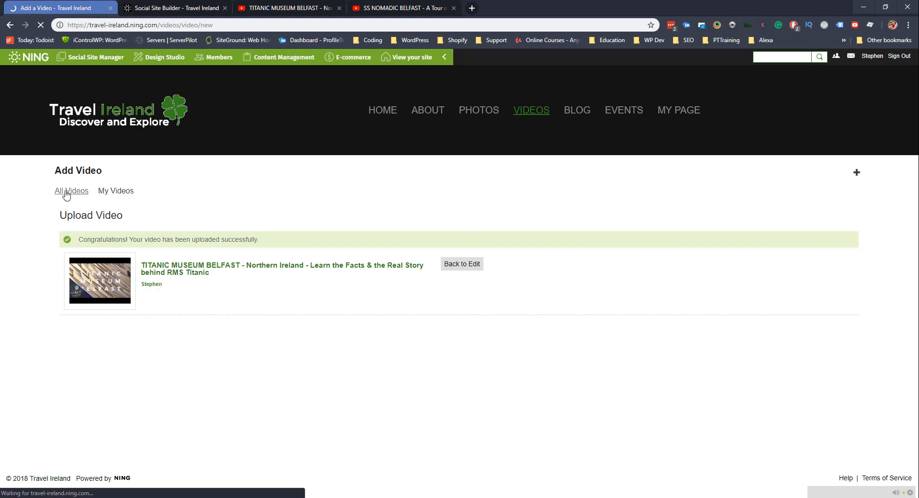
Feature the Titanic Museum video and view the list of all five videos.
click(155, 308)
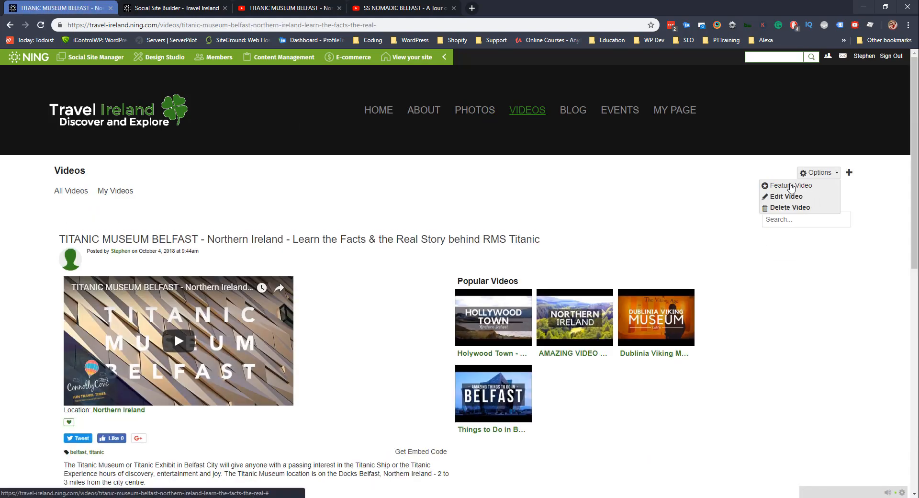
click(71, 191)
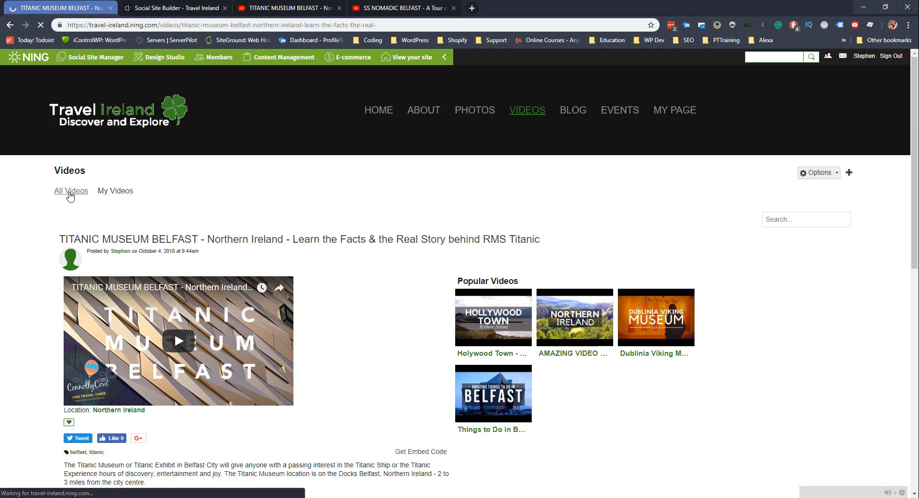
click(343, 354)
click(62, 192)
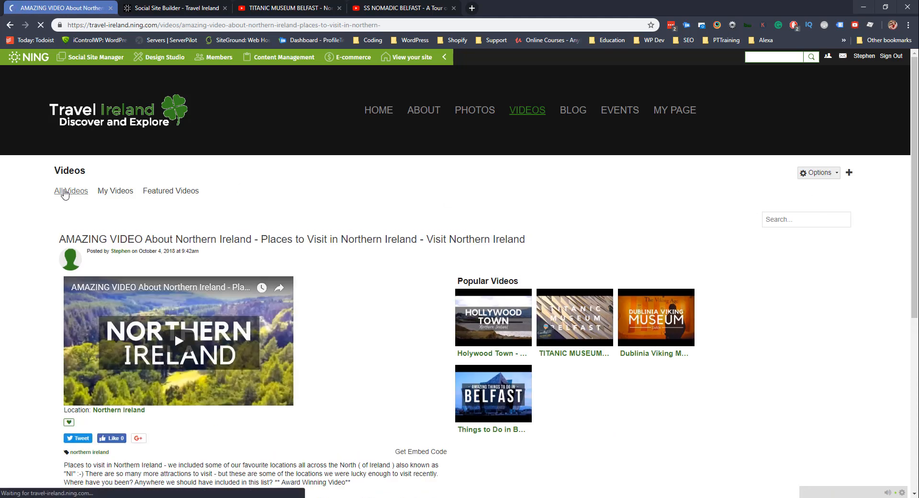
scroll(181, 425, down, 3)
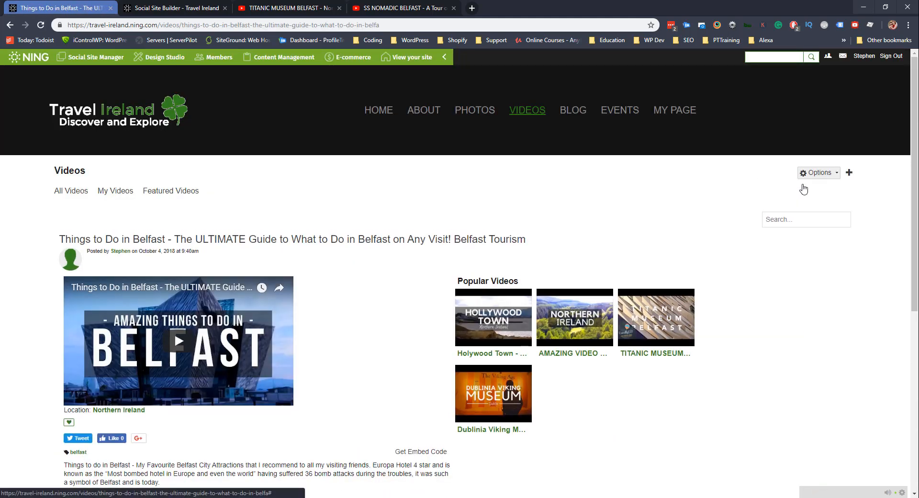
click(70, 191)
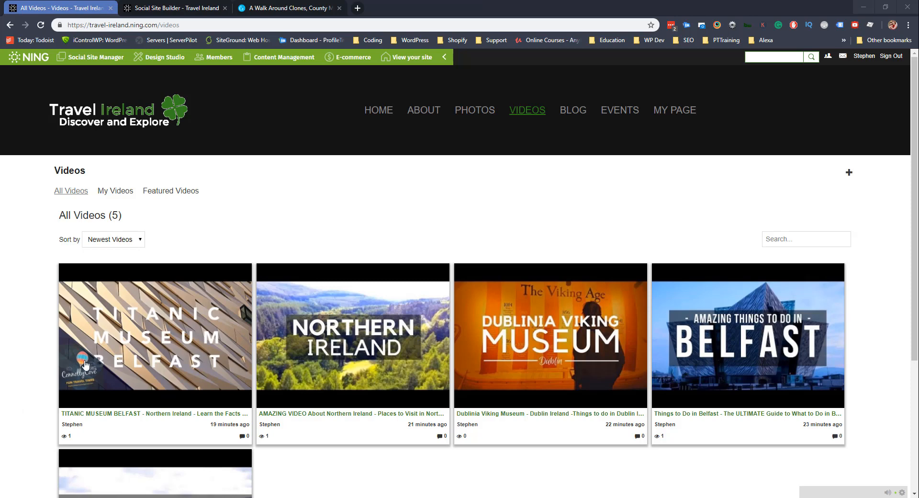
Open the Titanic Museum video page and scroll through its description and SS Nomadic clip.
scroll(141, 328, down, 2)
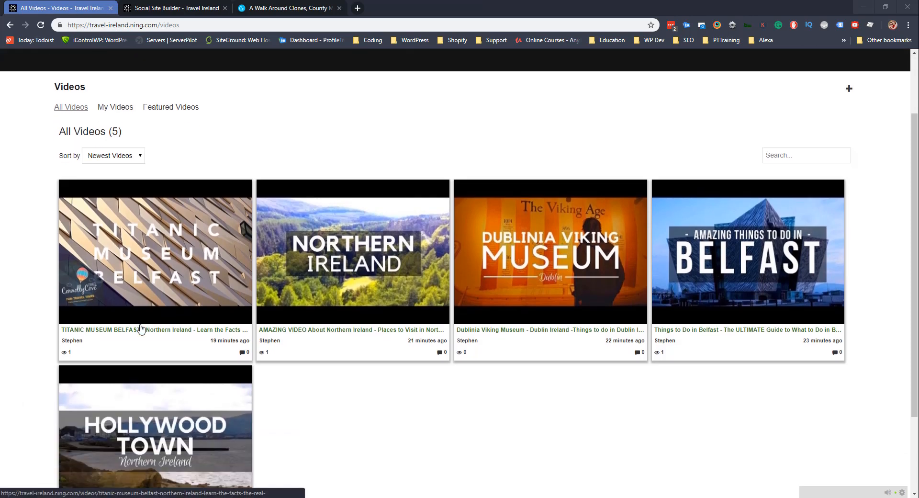
click(170, 284)
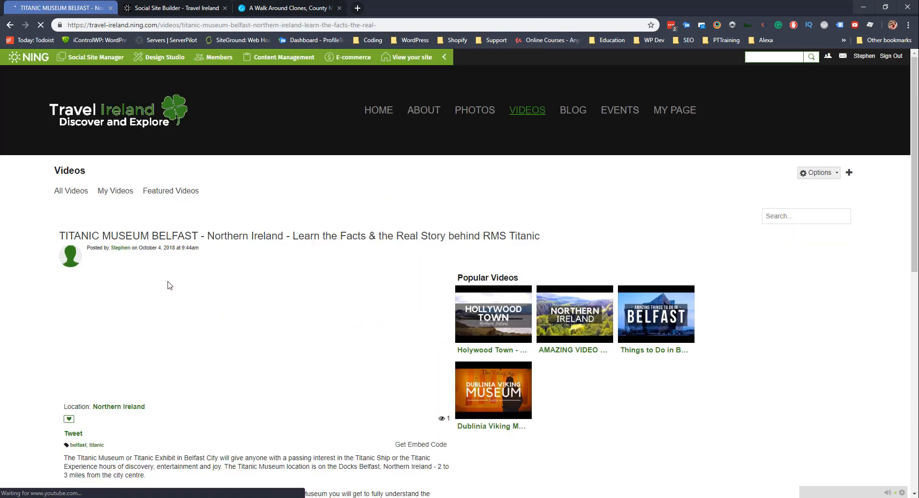
scroll(178, 290, down, 5)
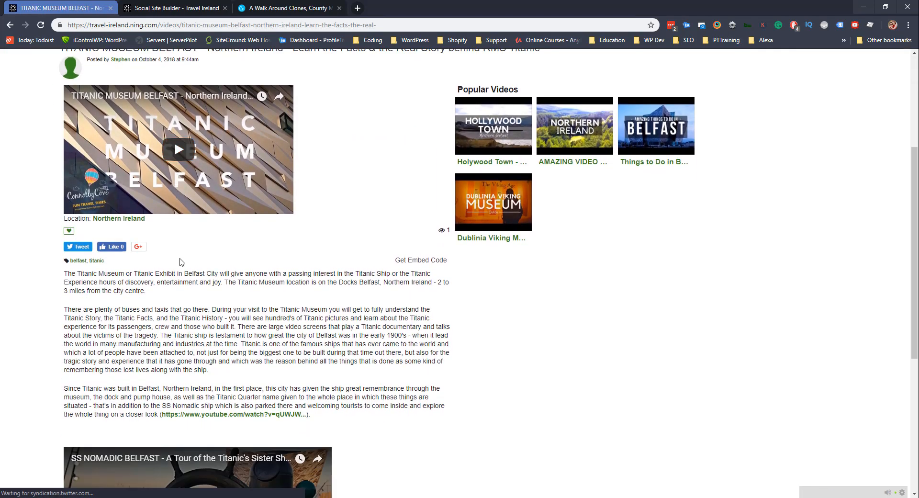
scroll(174, 102, up, 2)
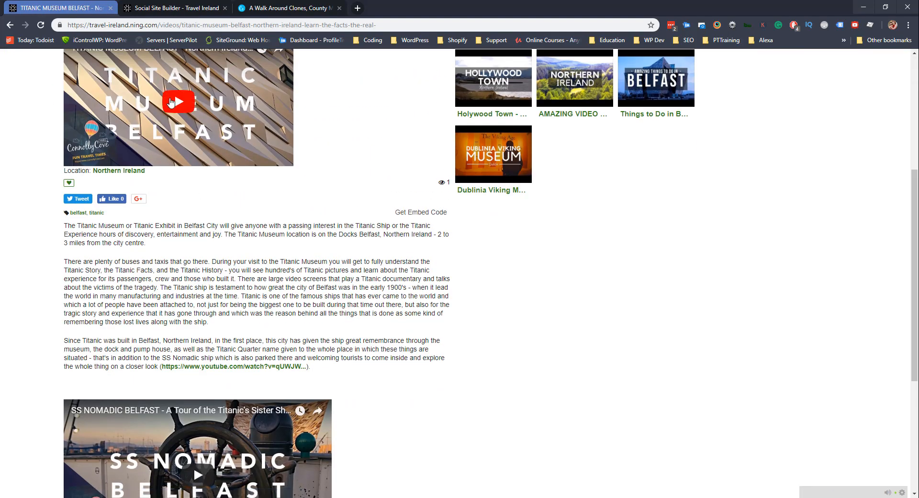
scroll(165, 143, down, 2)
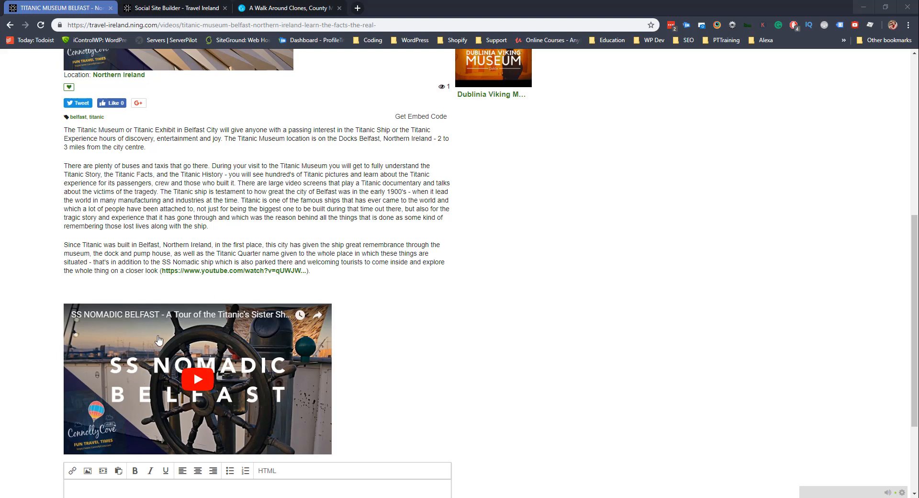
scroll(277, 304, down, 3)
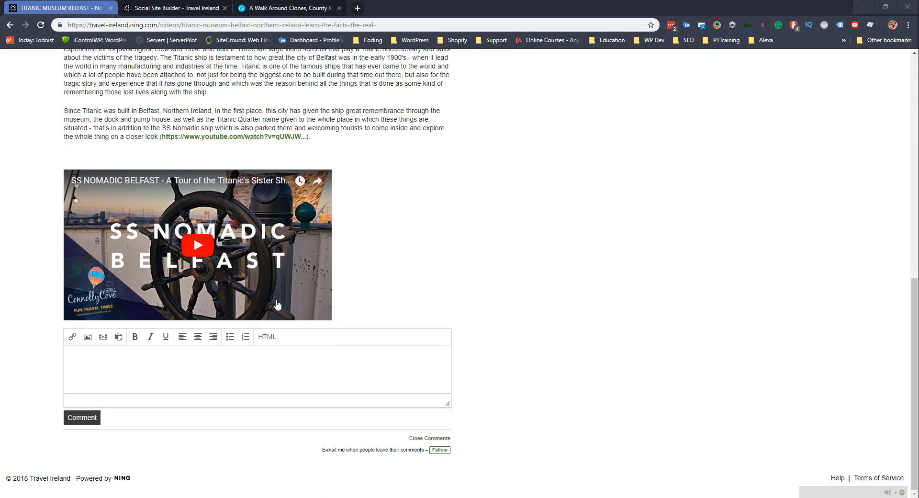
scroll(277, 305, up, 10)
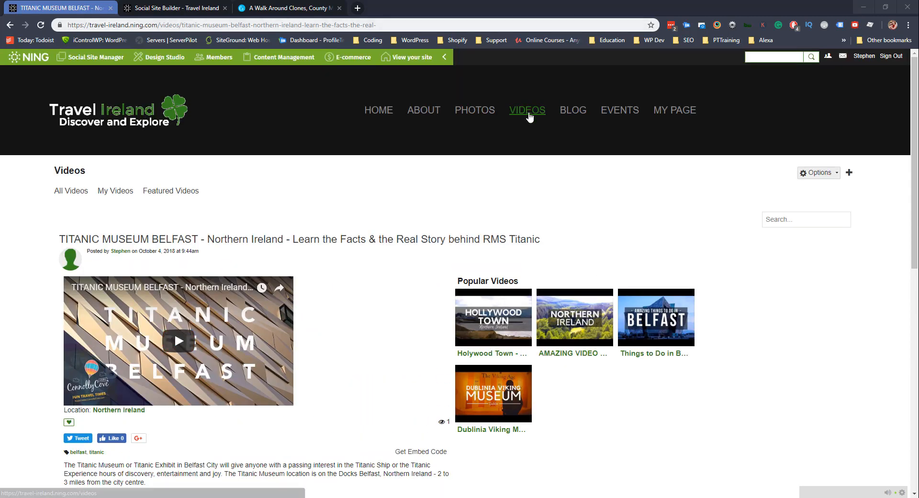
Sort videos by Most Popular, then Newest Videos, view all videos, and go HOME.
click(529, 116)
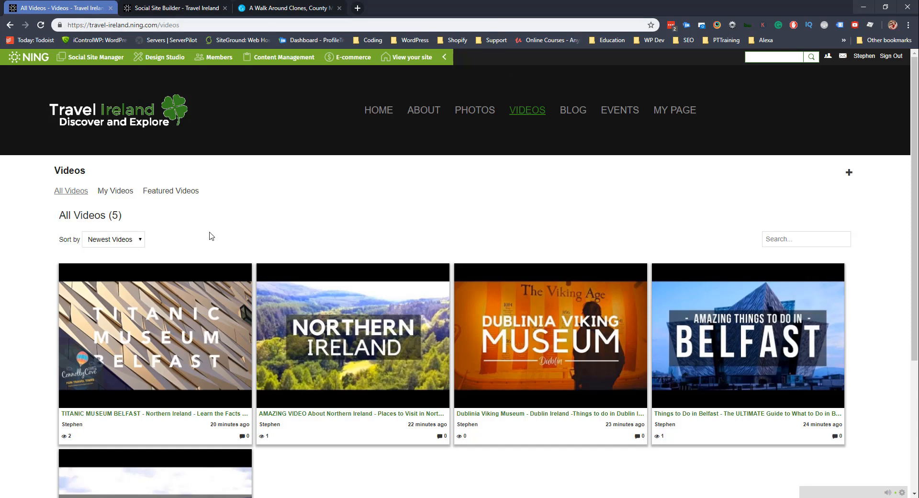
click(123, 240)
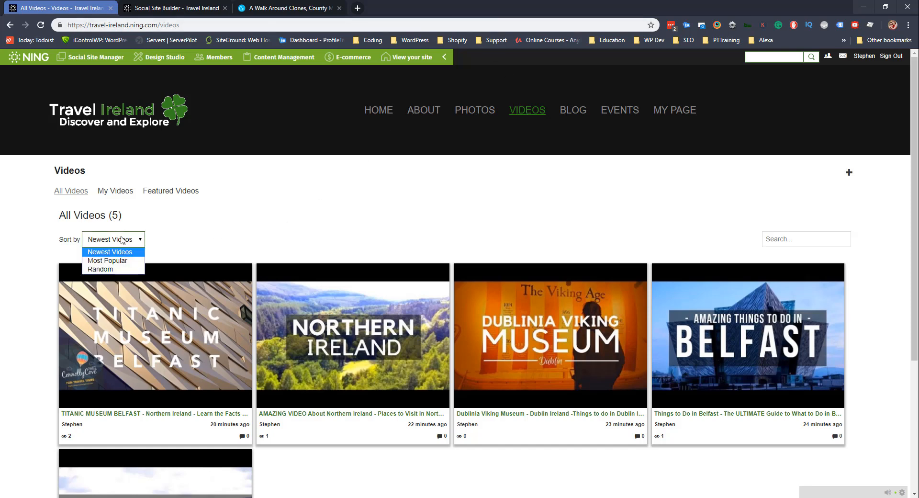
click(129, 260)
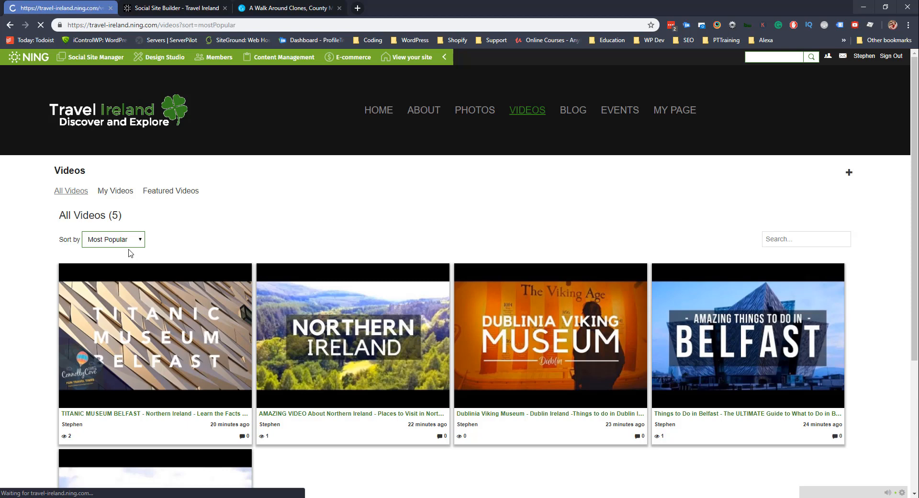
click(131, 239)
click(126, 252)
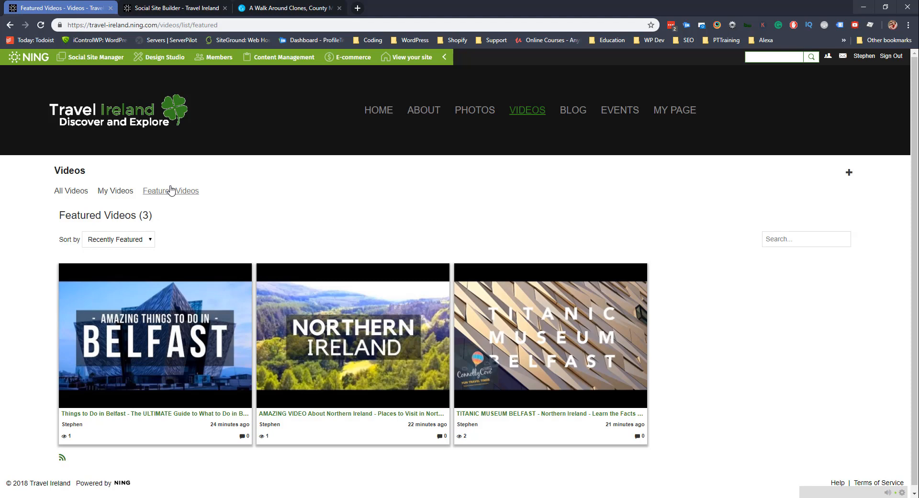
click(82, 191)
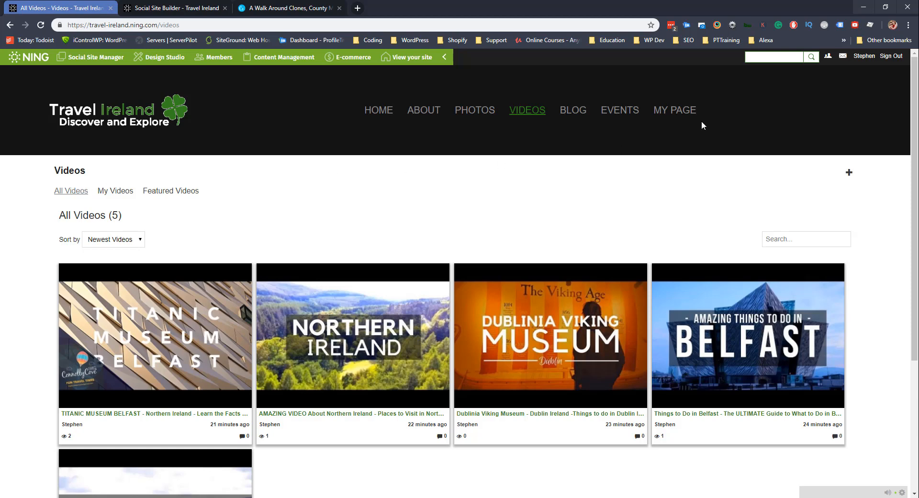
click(392, 111)
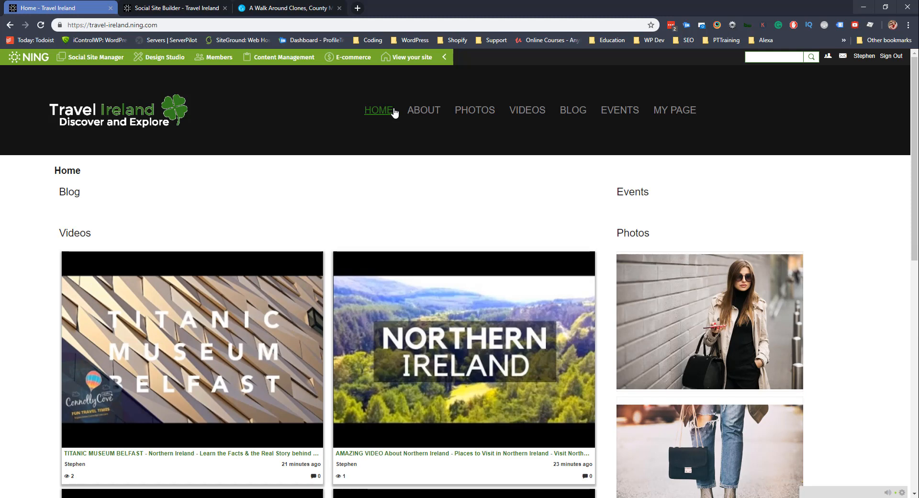
scroll(325, 153, down, 7)
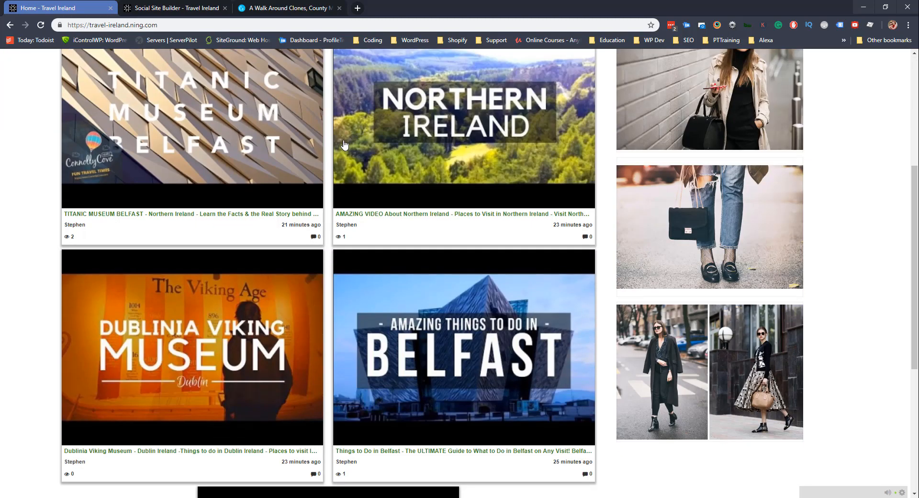
scroll(325, 153, down, 2)
scroll(289, 187, up, 9)
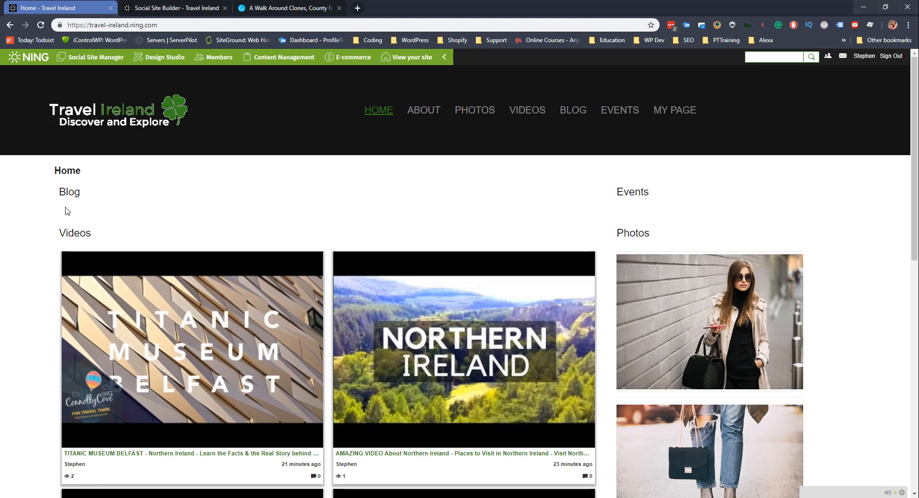
In Social Site Manager, browse the Videos and Blog page settings.
click(86, 65)
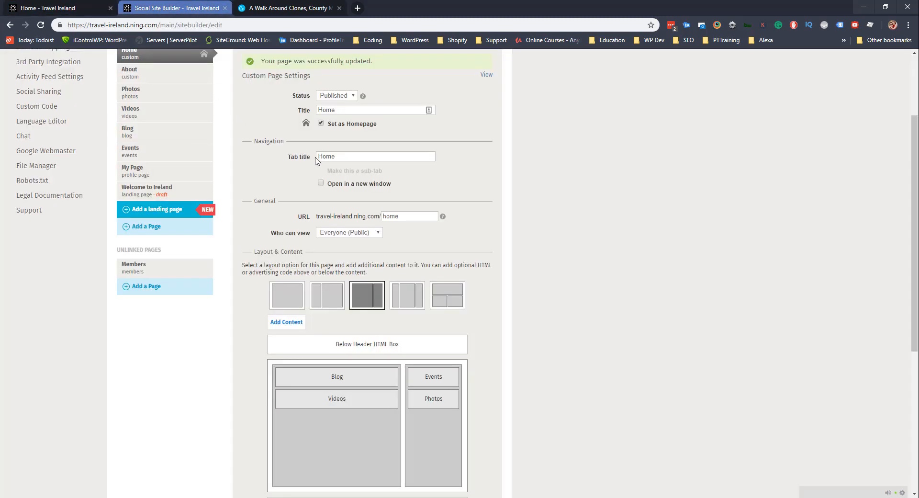
scroll(315, 161, up, 3)
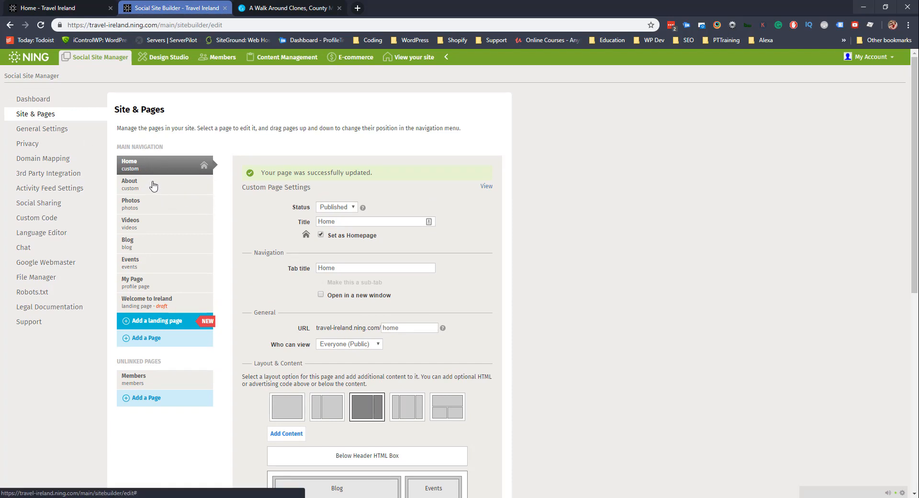
click(148, 229)
scroll(211, 240, down, 2)
scroll(297, 350, down, 3)
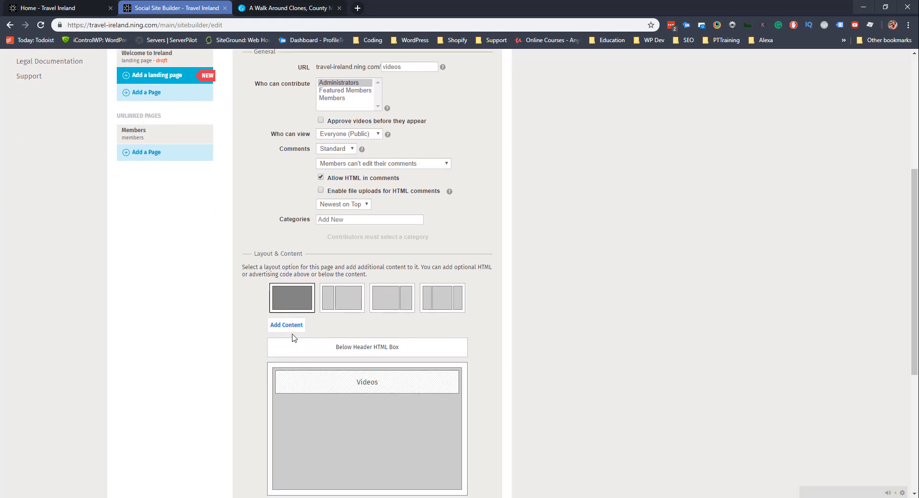
scroll(254, 209, up, 4)
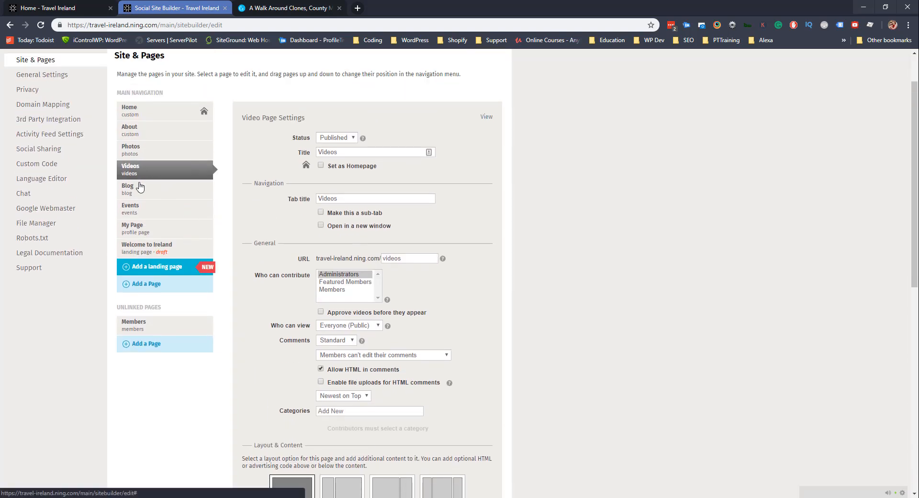
click(140, 187)
scroll(439, 413, down, 4)
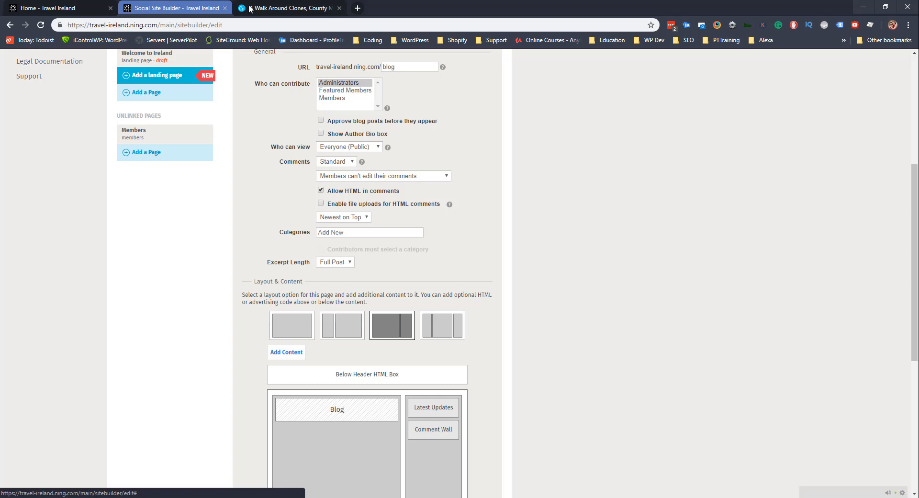
Check the live homepage, then bring up the Home page's Layout & Content settings.
click(62, 6)
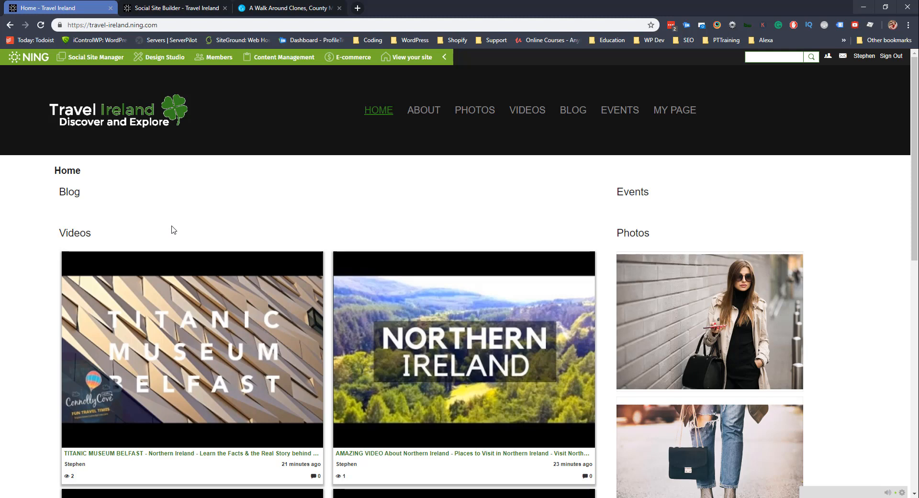
click(172, 7)
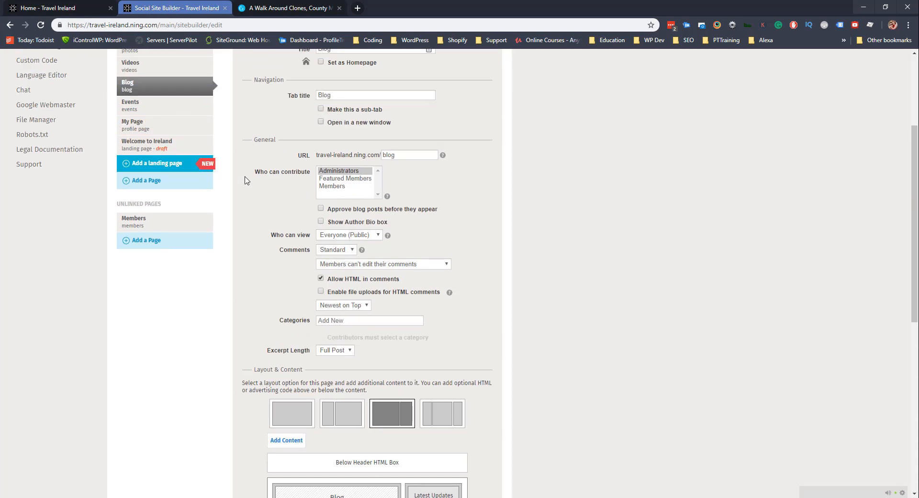
scroll(247, 182, up, 3)
click(143, 117)
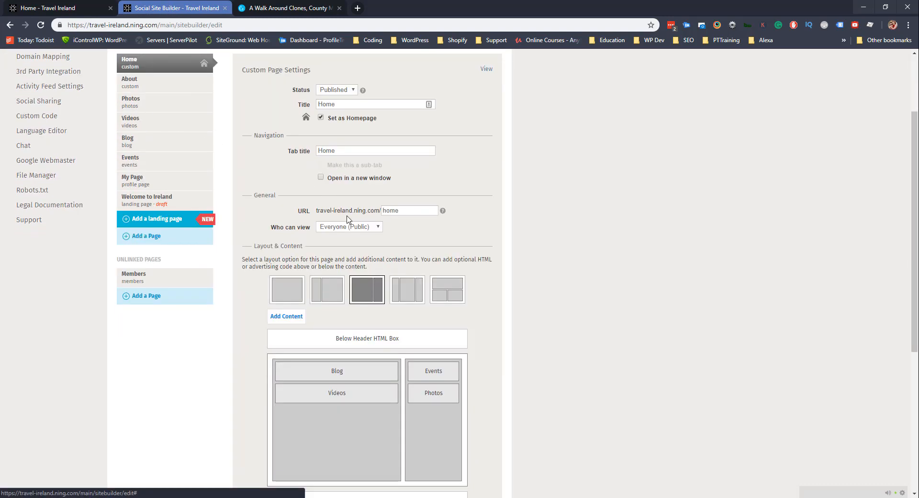
scroll(345, 148, down, 1)
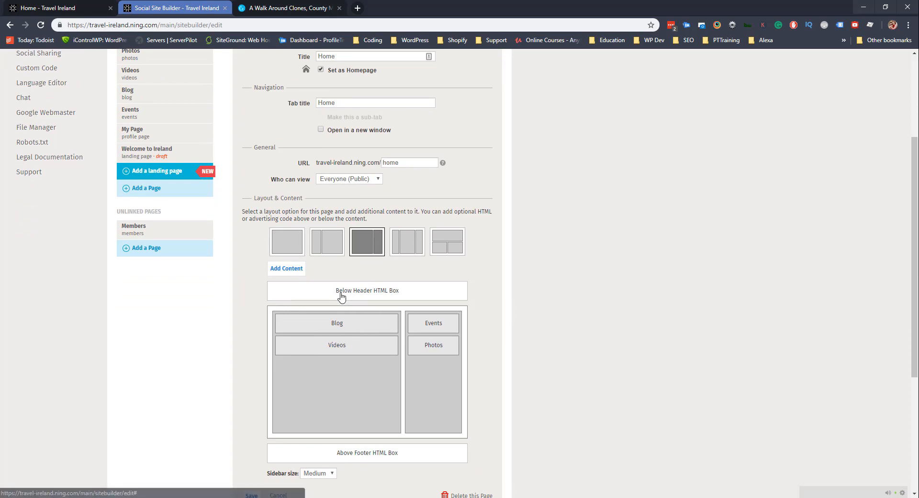
scroll(341, 297, down, 1)
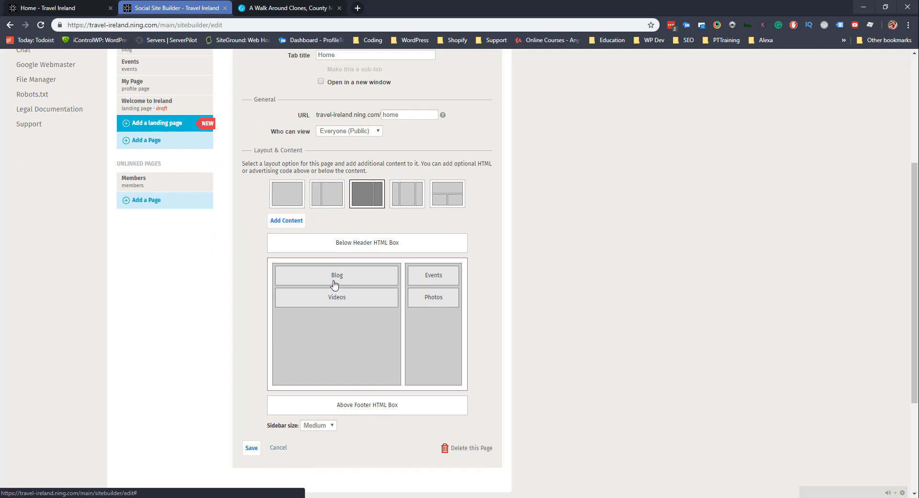
Keep the homepage Blog box in Detail display and draw posts from Latest Activity.
click(336, 279)
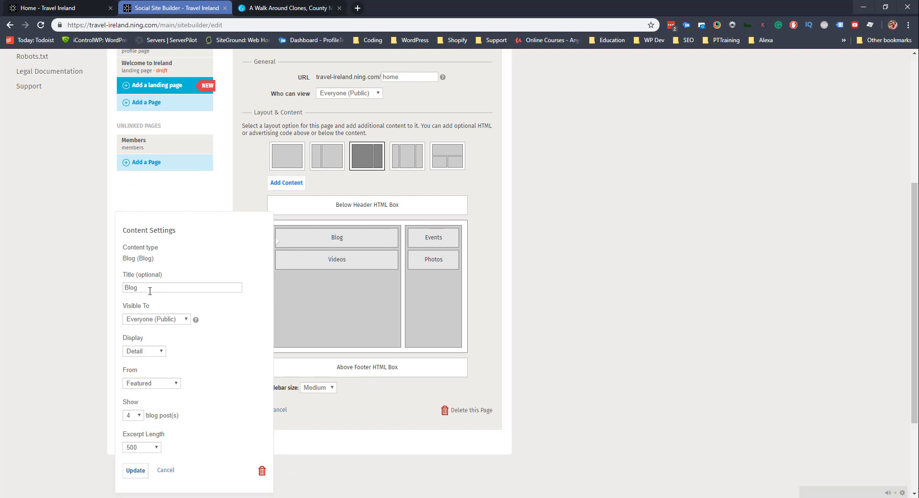
scroll(164, 287, down, 2)
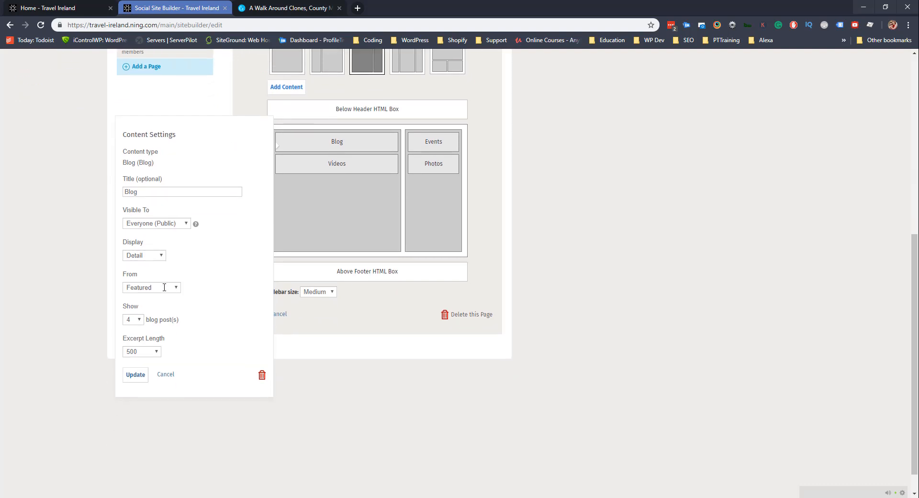
click(153, 256)
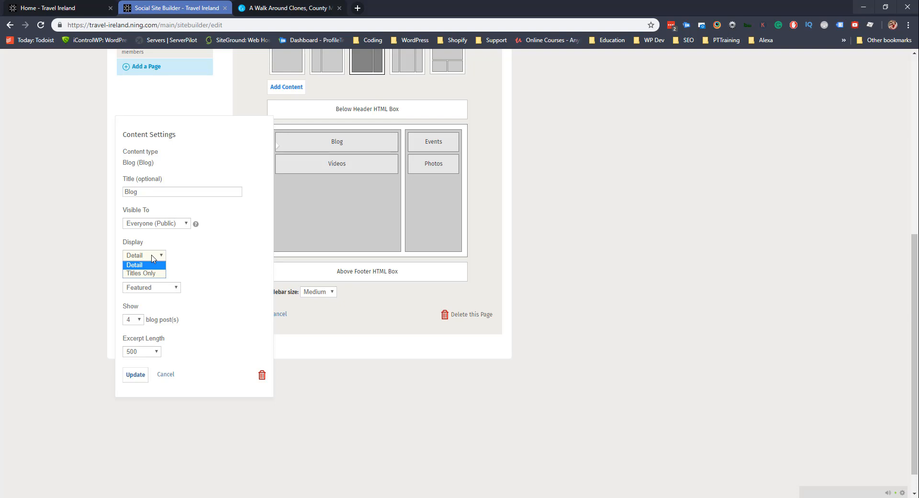
click(143, 265)
click(153, 287)
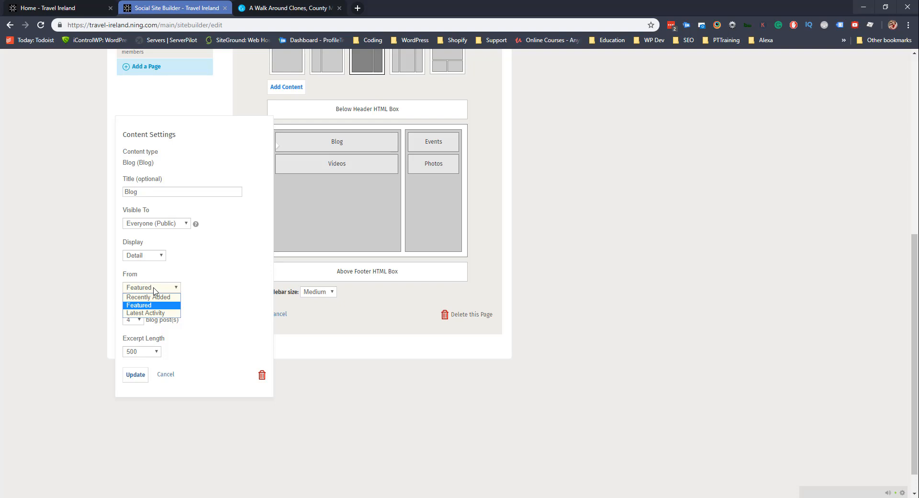
click(149, 314)
Limit the Blog box to 2 posts with 500 excerpt length and update it.
click(138, 320)
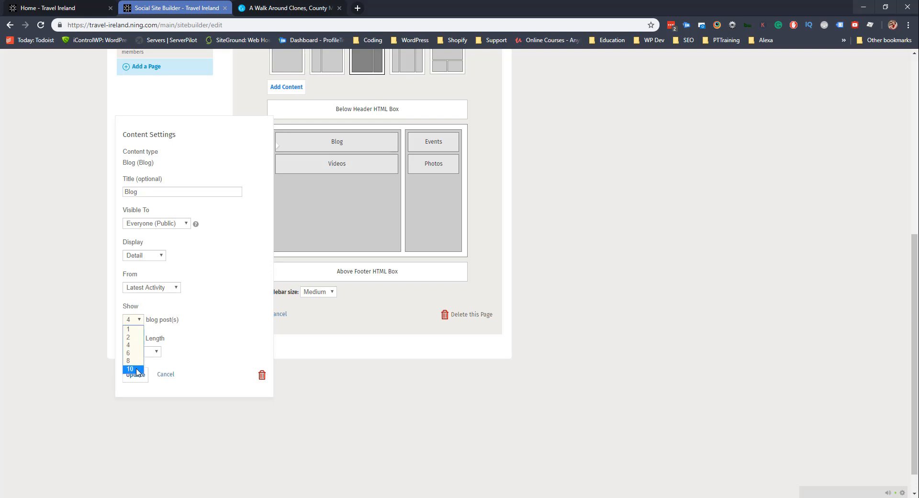
click(130, 337)
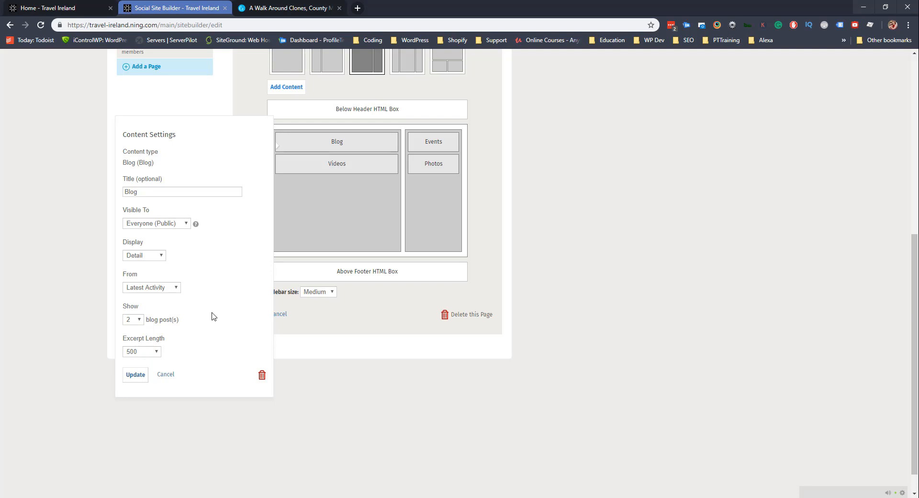
click(156, 353)
click(134, 366)
scroll(198, 344, up, 2)
scroll(191, 359, down, 2)
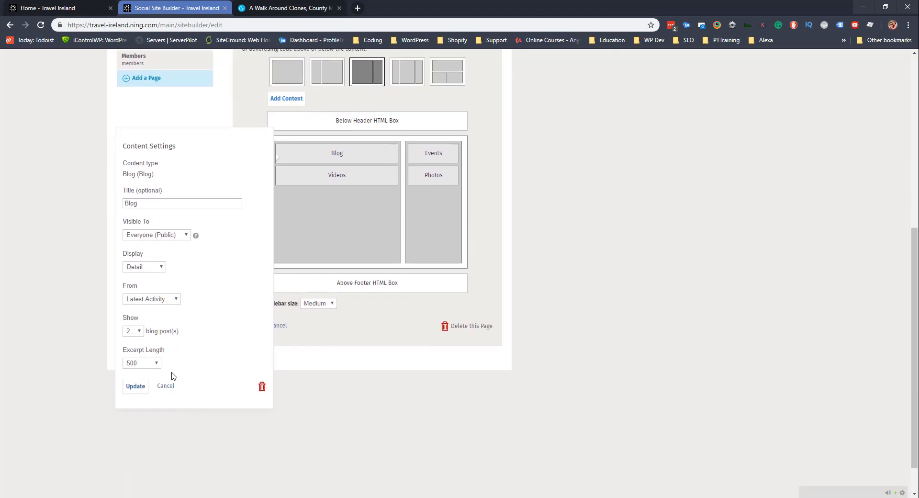
click(137, 378)
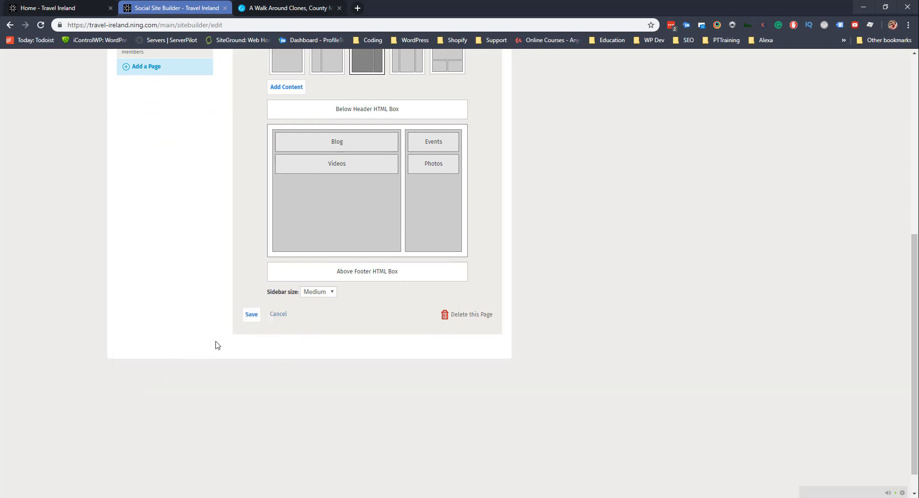
Save the homepage layout and open the Videos box settings, comparing the live video grid.
click(249, 315)
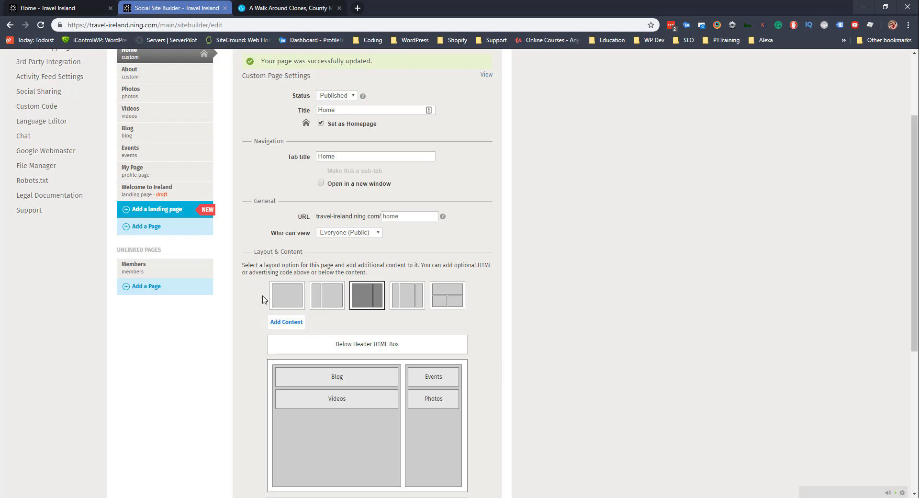
scroll(271, 292, down, 2)
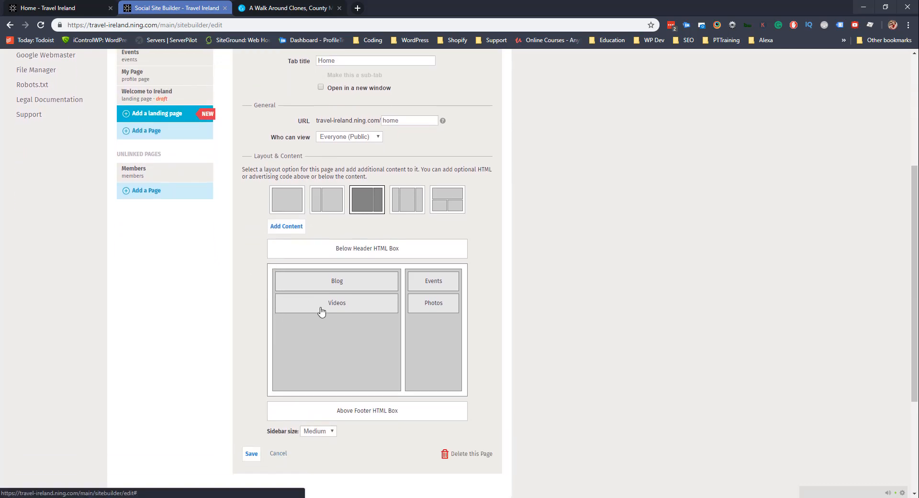
click(321, 312)
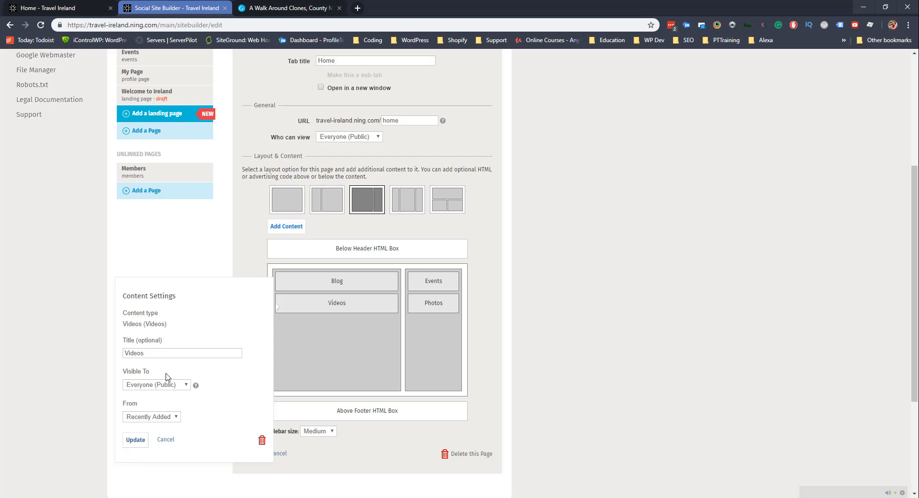
click(53, 8)
scroll(243, 230, down, 5)
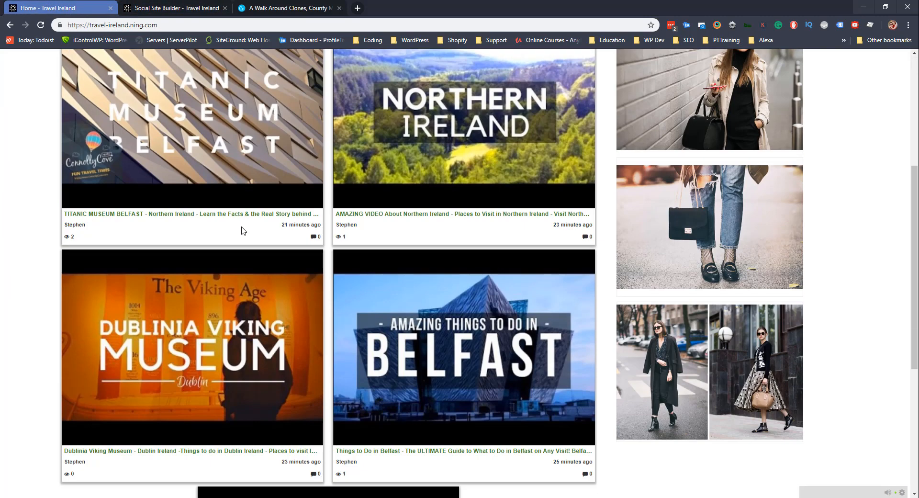
scroll(244, 230, down, 4)
click(172, 7)
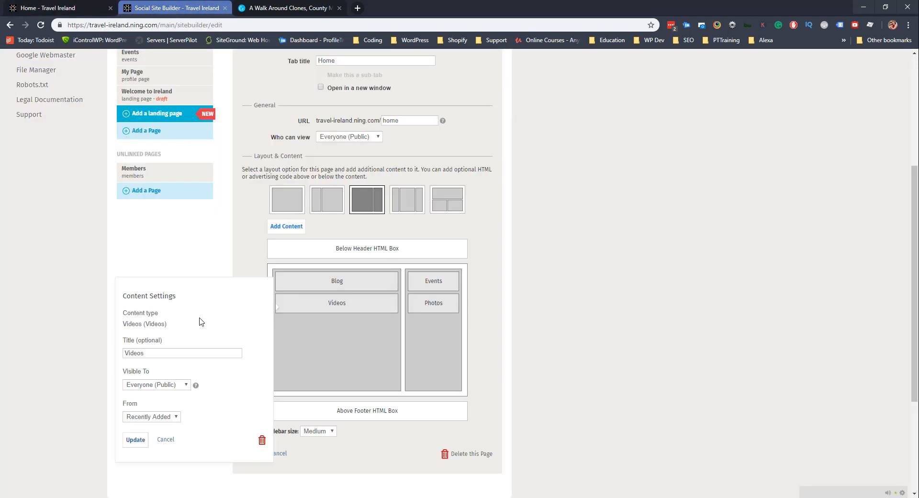
Set the Videos box to draw from Featured, save the layout, and reload the live homepage.
click(156, 416)
click(154, 435)
click(136, 440)
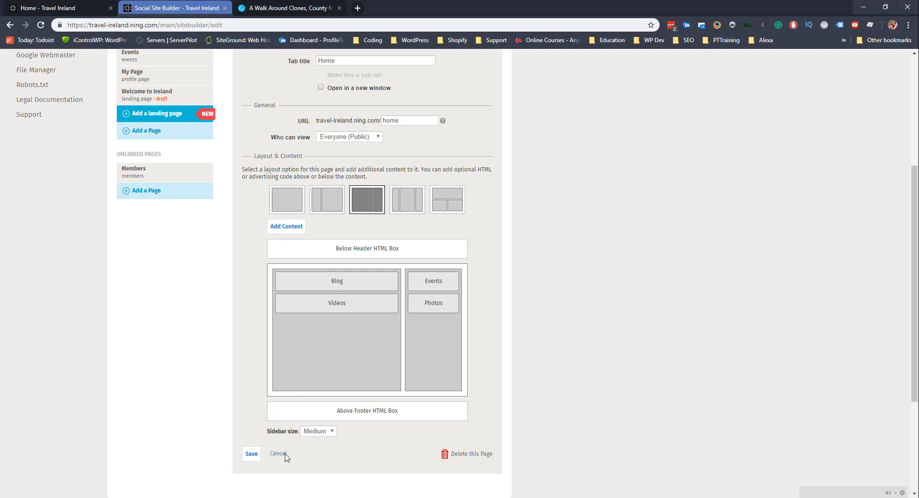
click(250, 455)
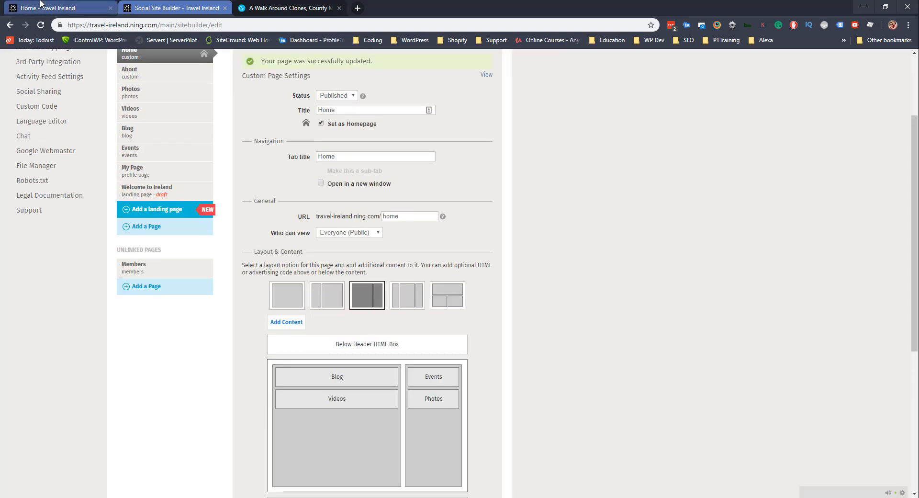
click(41, 6)
click(41, 24)
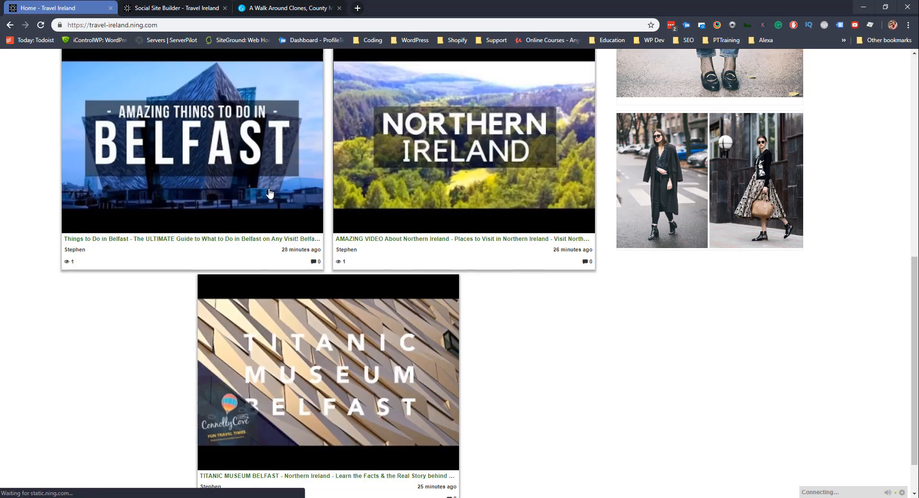
scroll(249, 215, down, 2)
scroll(330, 282, up, 5)
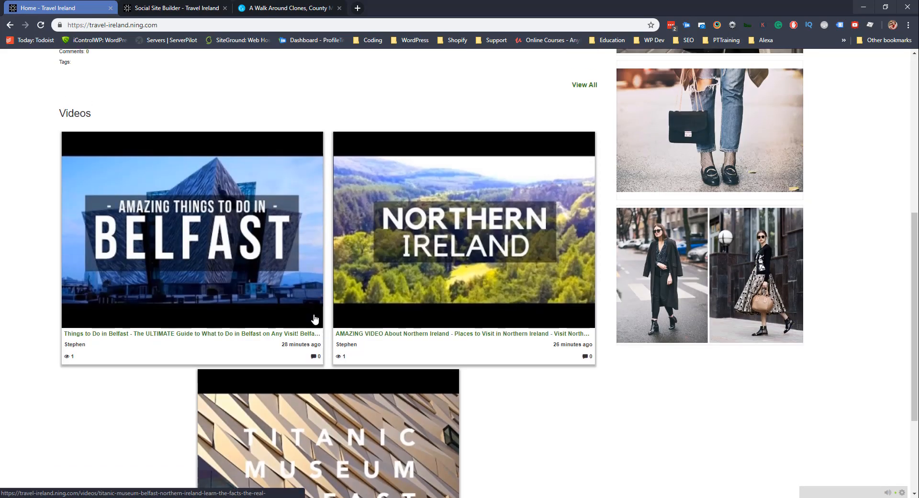
scroll(254, 314, up, 5)
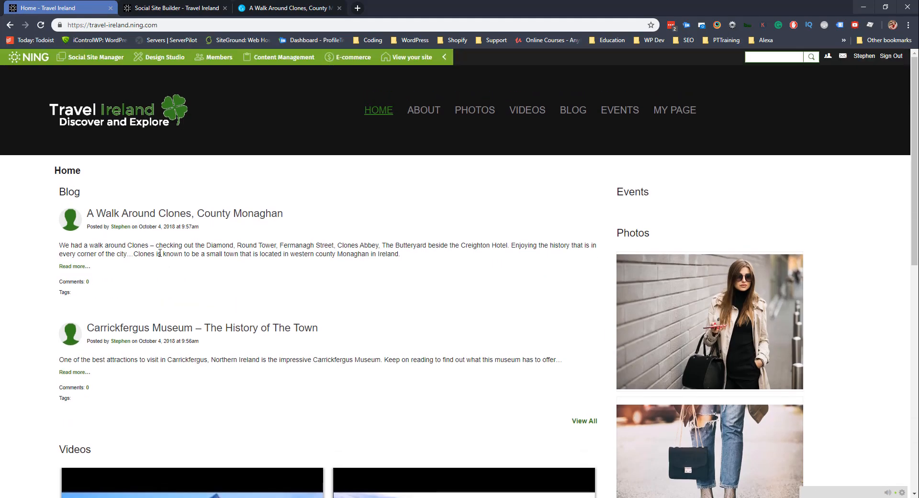
scroll(166, 251, down, 2)
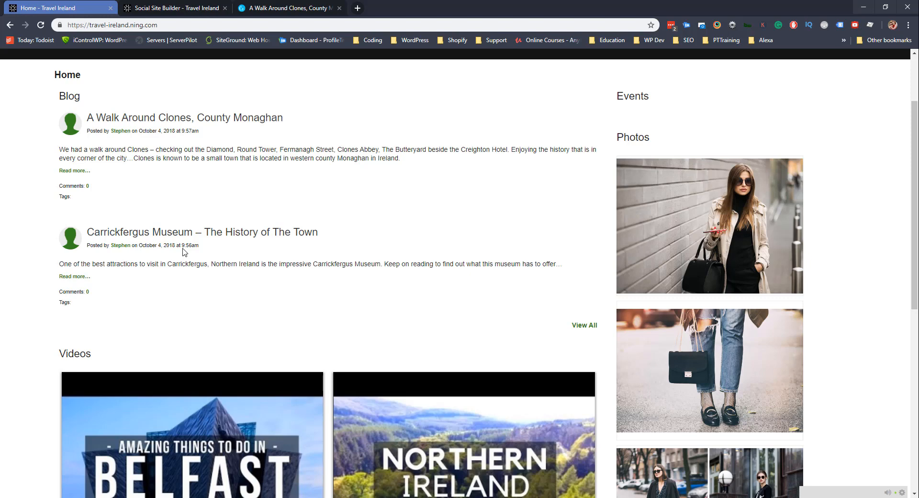
click(164, 234)
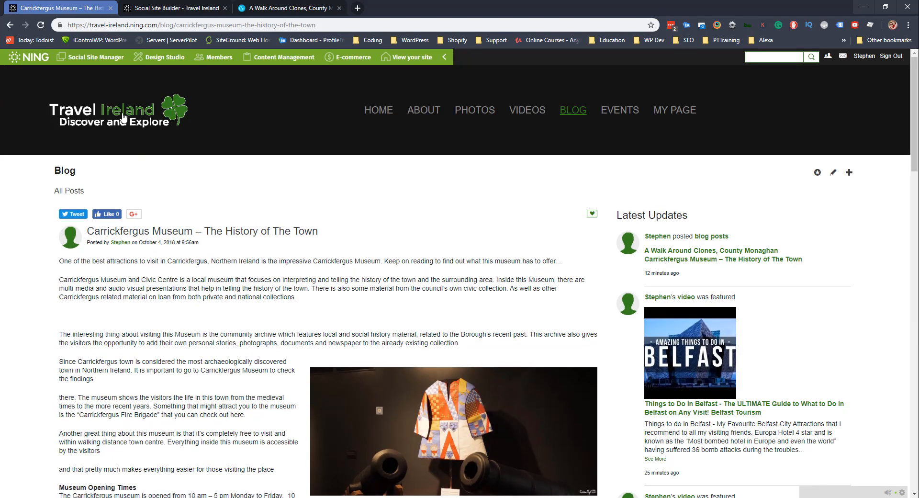
click(10, 26)
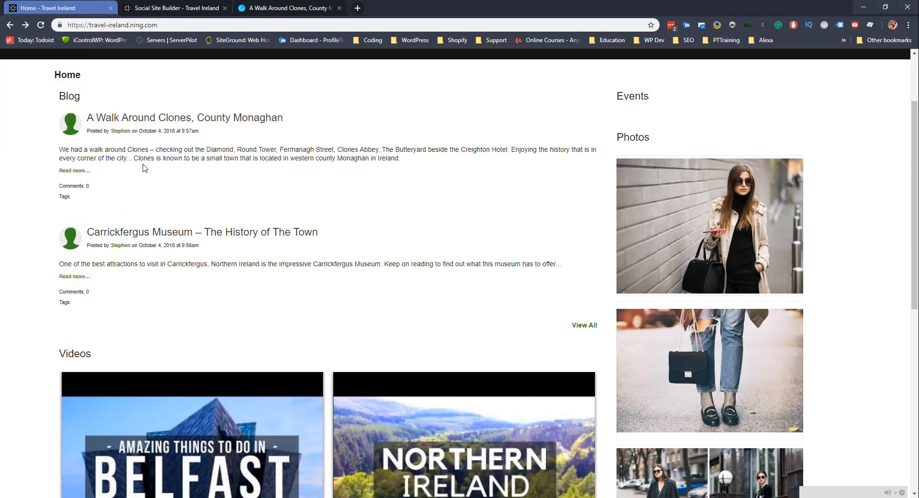
scroll(156, 186, down, 7)
scroll(178, 193, up, 1)
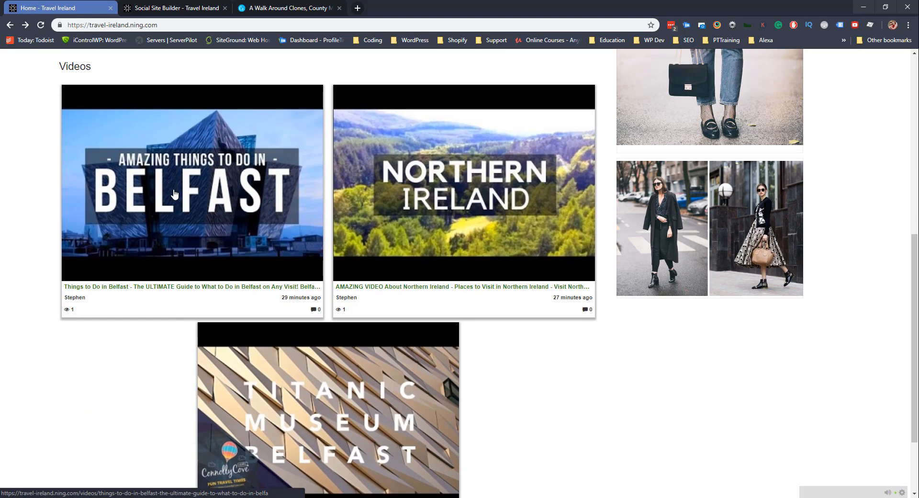
scroll(243, 258, up, 4)
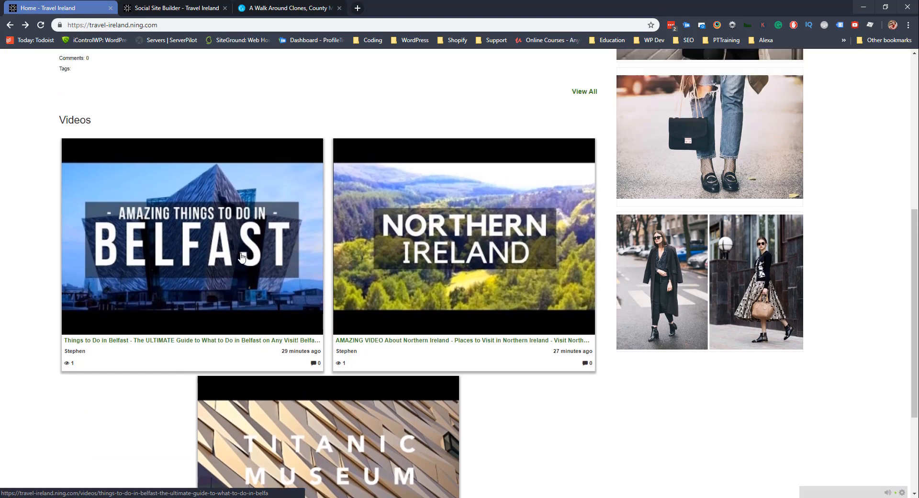
scroll(243, 258, up, 4)
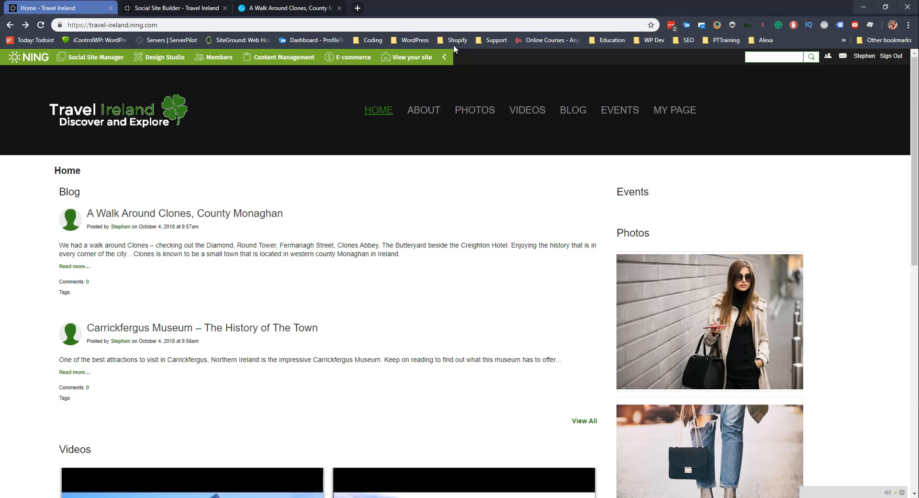
click(175, 7)
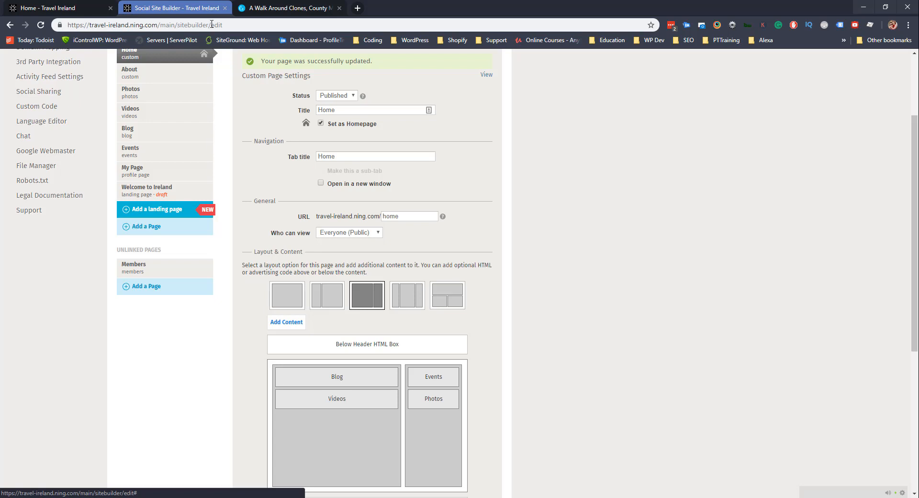
click(67, 7)
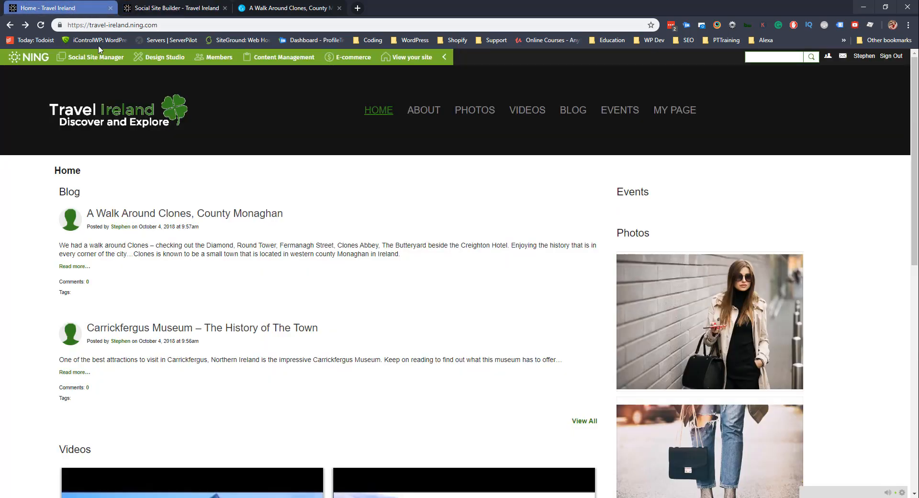
Open the PHOTOS gallery, view the first fashion photo, then advance to 'Little shoulder bag can fit to any outfit'.
click(476, 115)
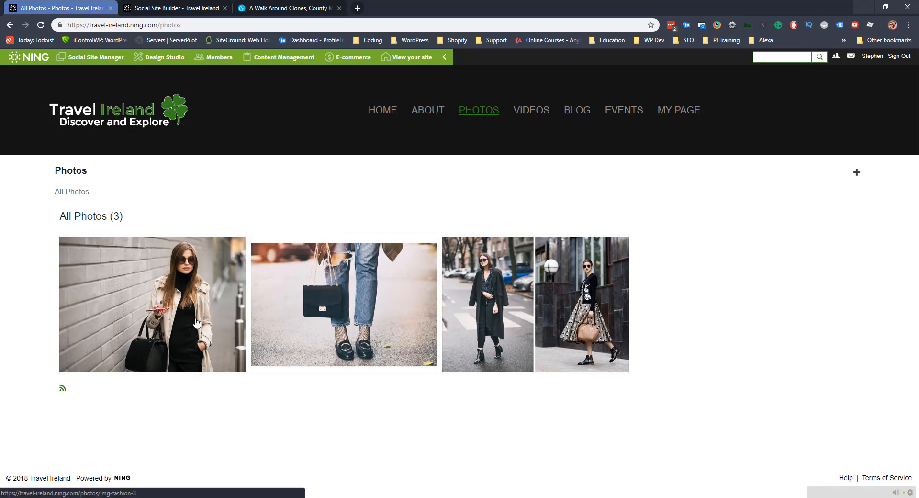
click(98, 297)
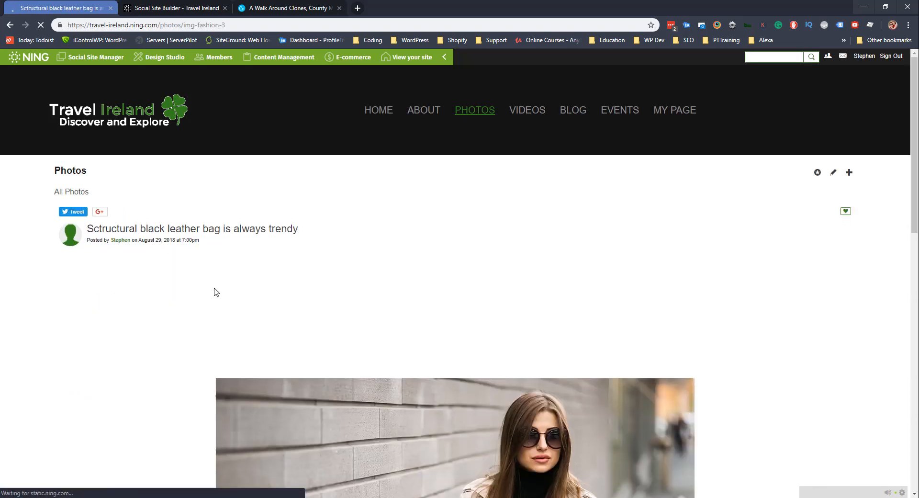
scroll(216, 291, down, 2)
scroll(317, 168, down, 7)
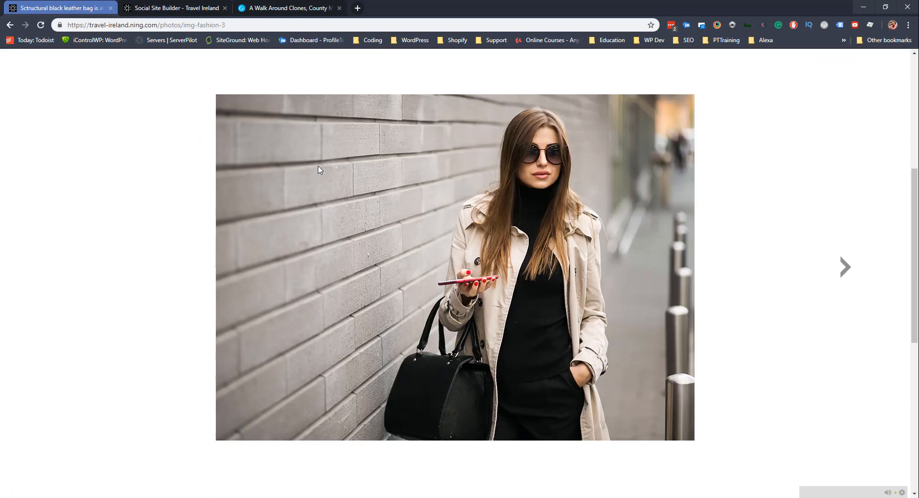
click(841, 137)
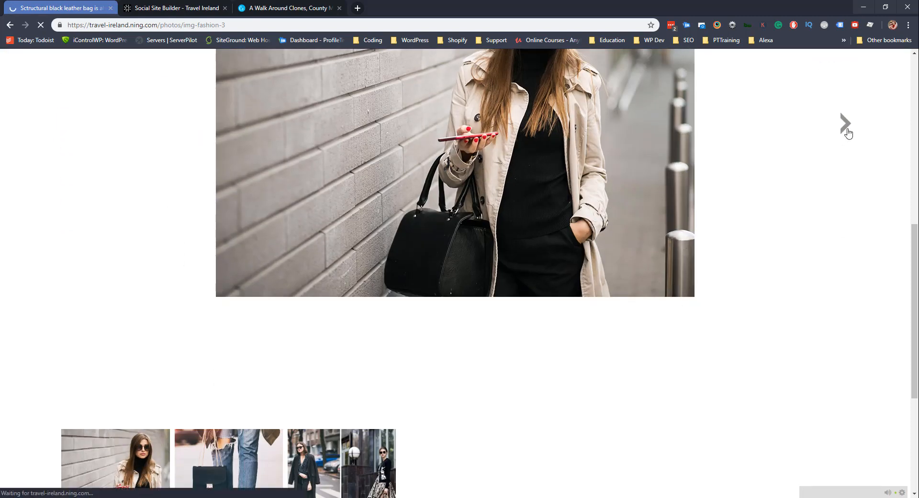
scroll(829, 133, down, 1)
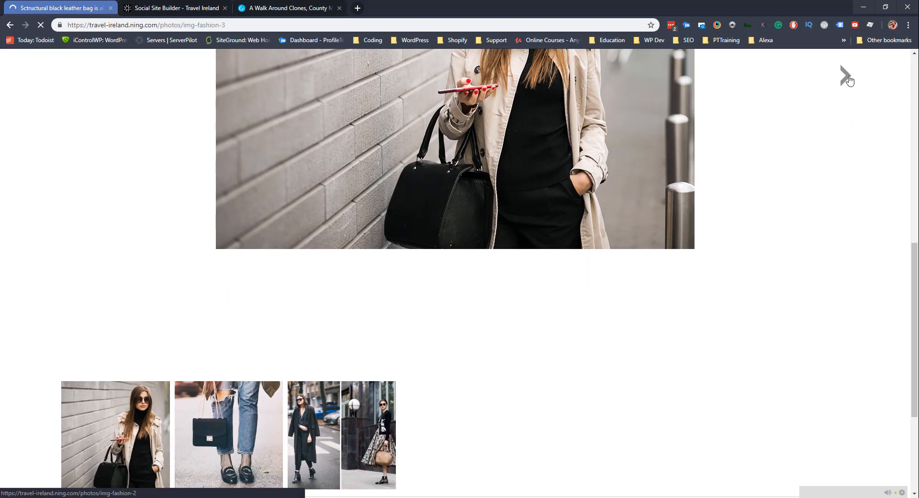
scroll(257, 380, down, 10)
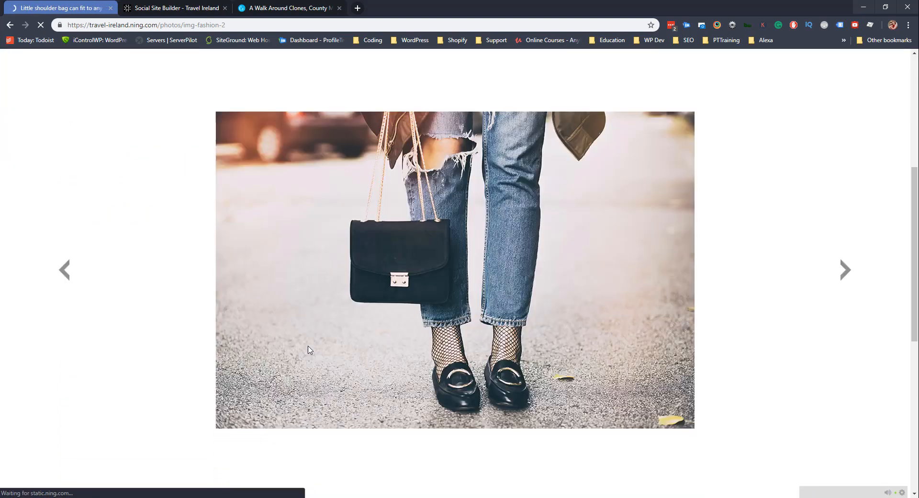
scroll(206, 381, down, 2)
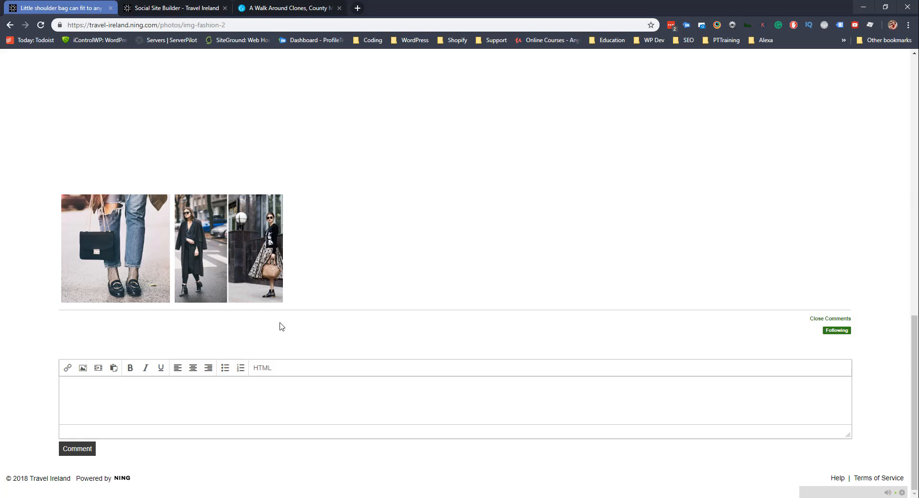
scroll(277, 318, up, 9)
scroll(281, 328, up, 4)
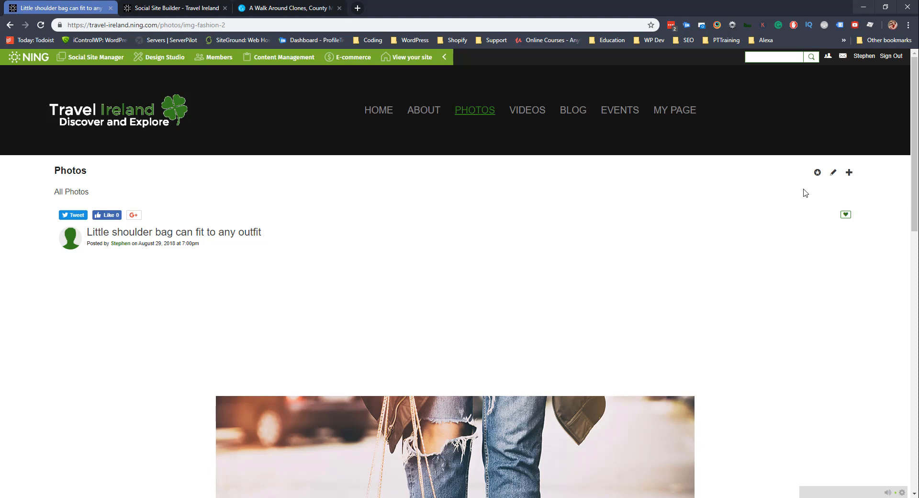
Delete the shoulder bag and black leather bag sample photos.
click(834, 176)
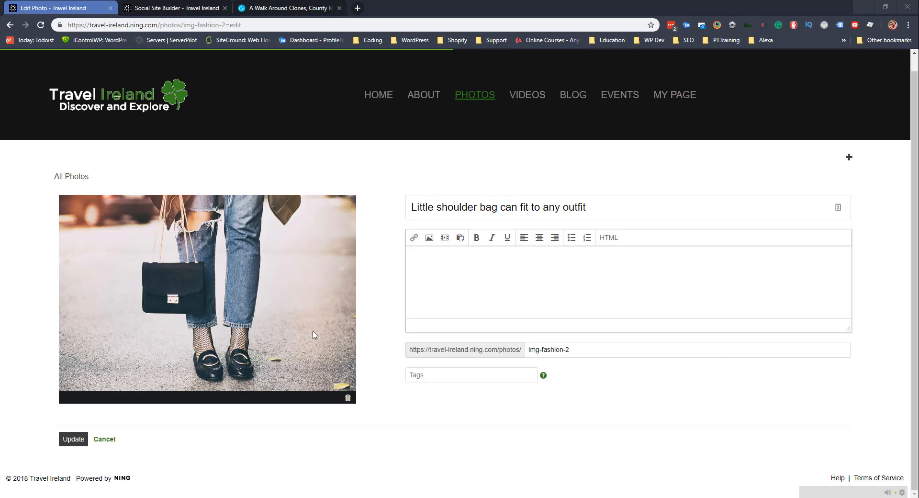
click(349, 400)
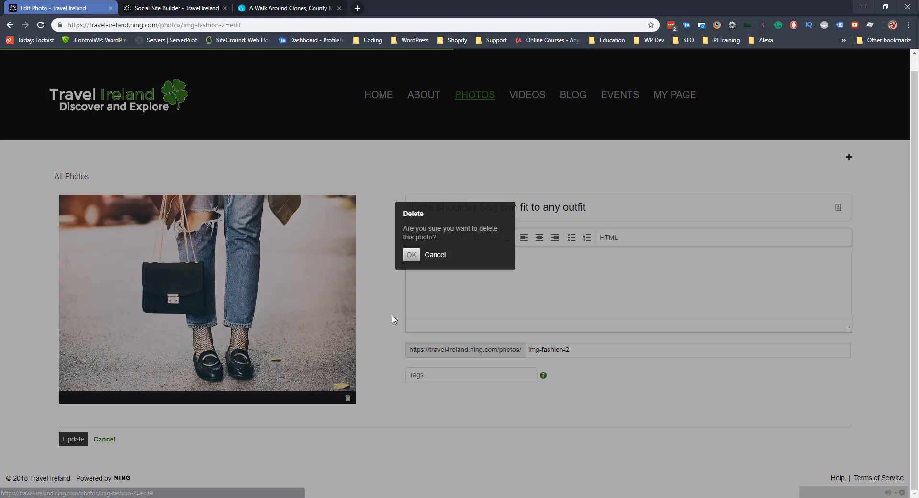
click(411, 255)
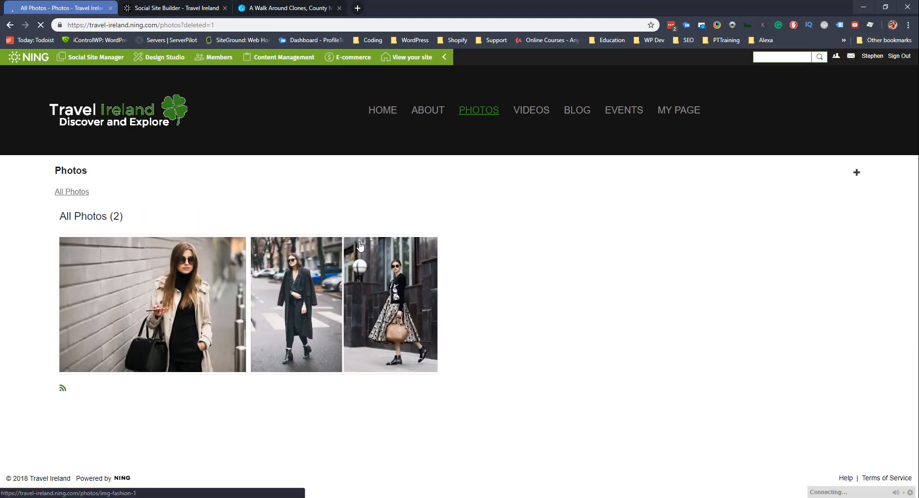
click(172, 303)
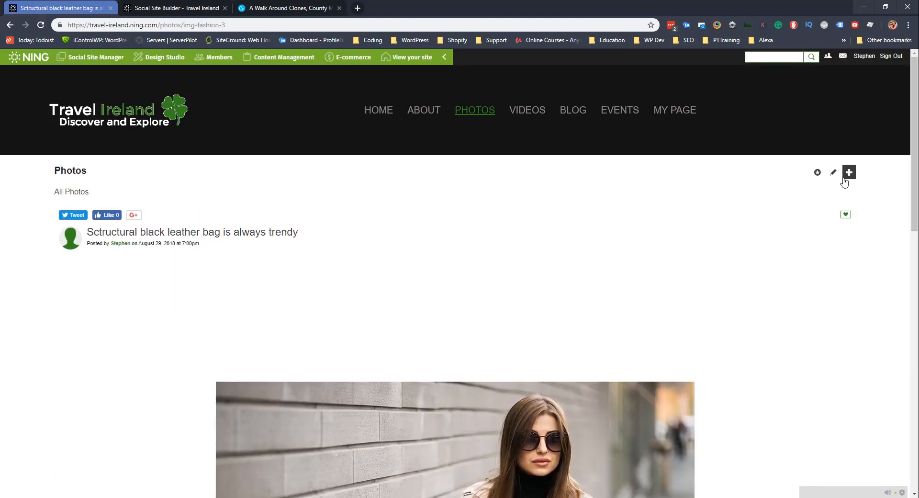
click(832, 175)
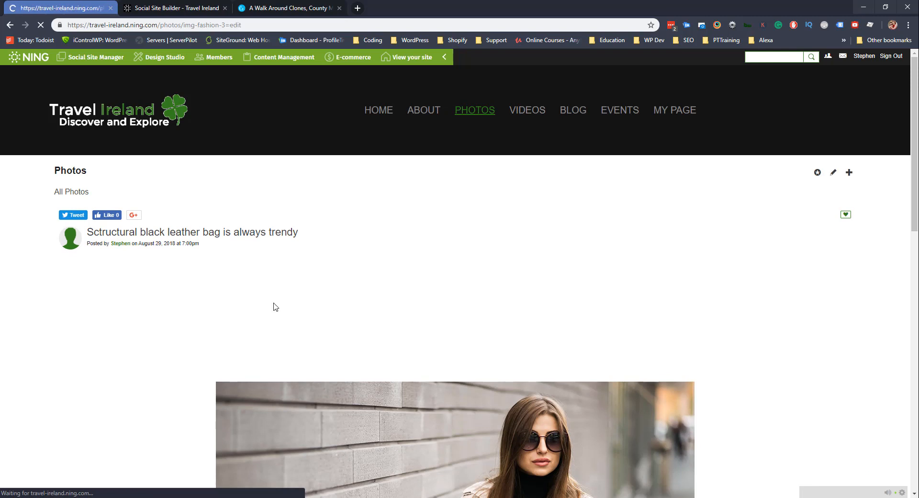
click(348, 431)
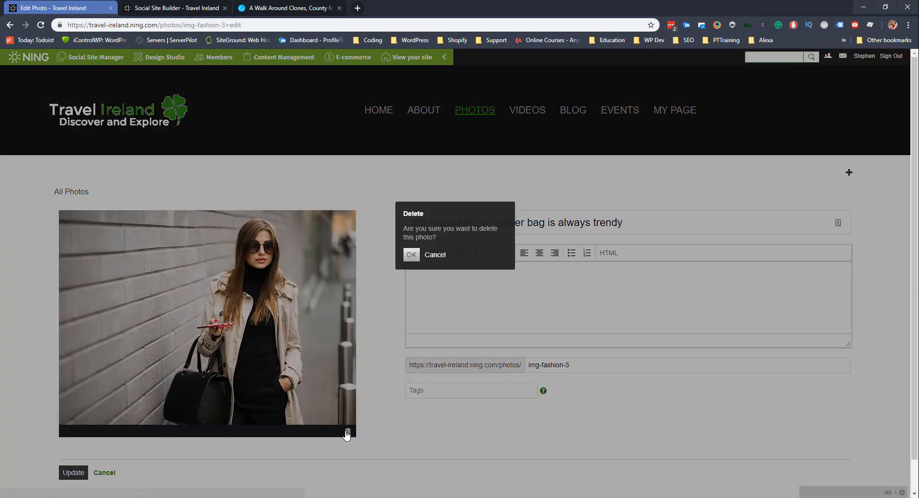
click(412, 255)
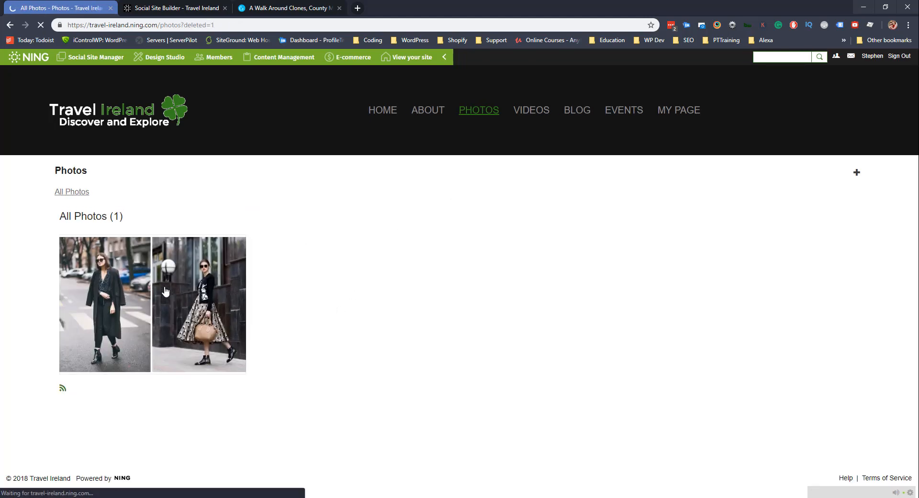
Delete the remaining 'Fall outfit ideas' photo.
click(165, 291)
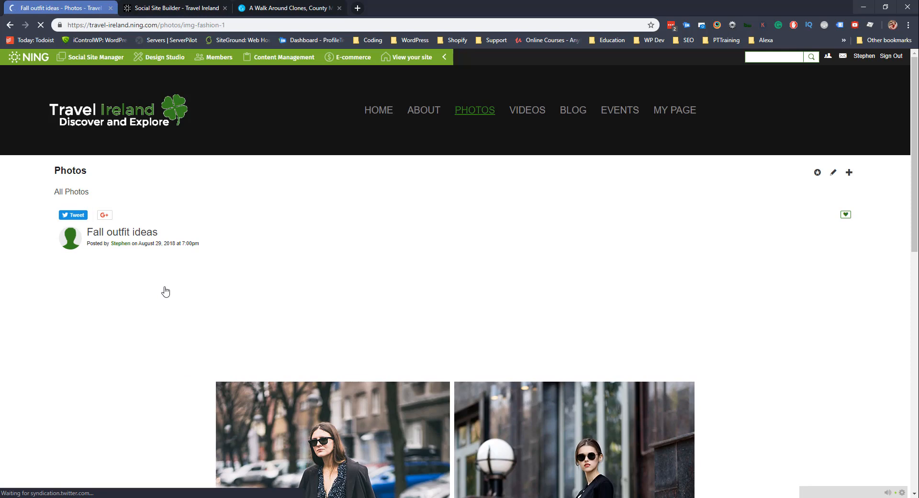
scroll(288, 304, down, 5)
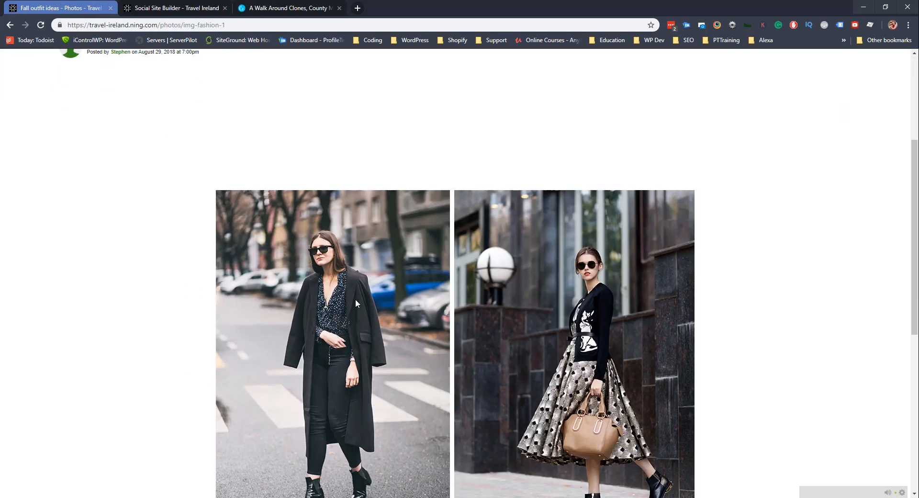
scroll(355, 299, up, 4)
click(833, 124)
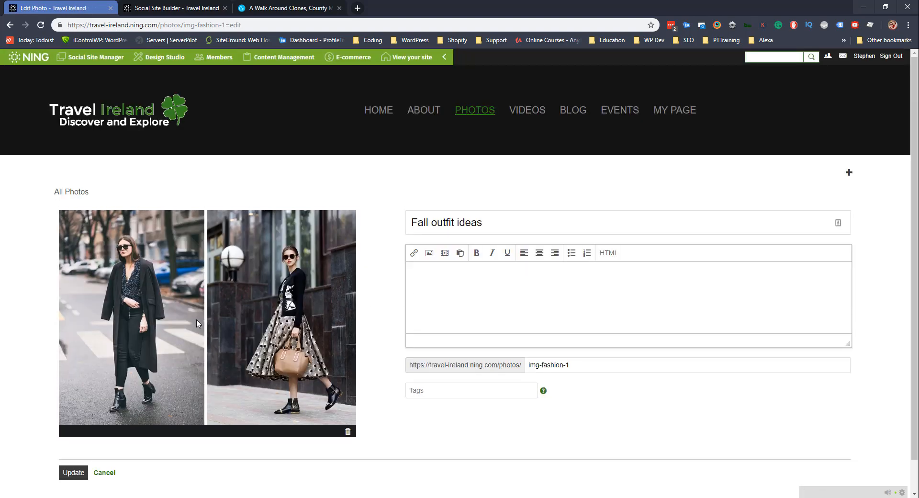
click(349, 435)
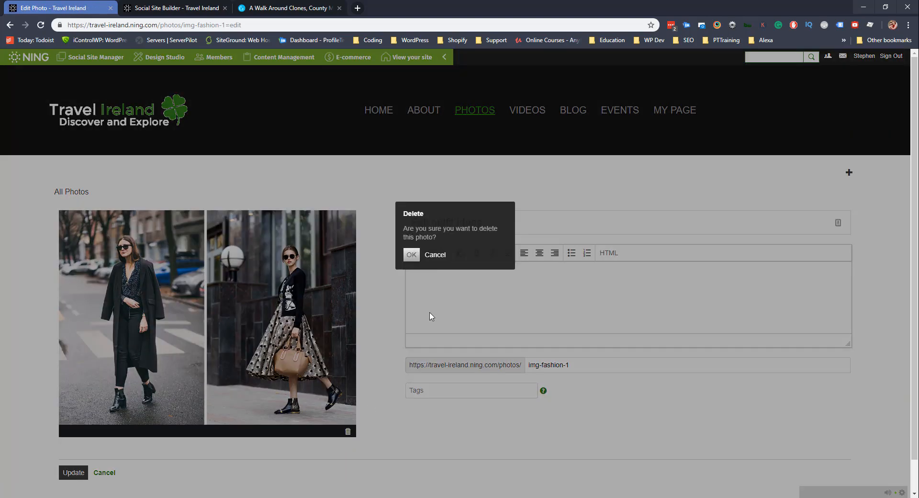
click(413, 258)
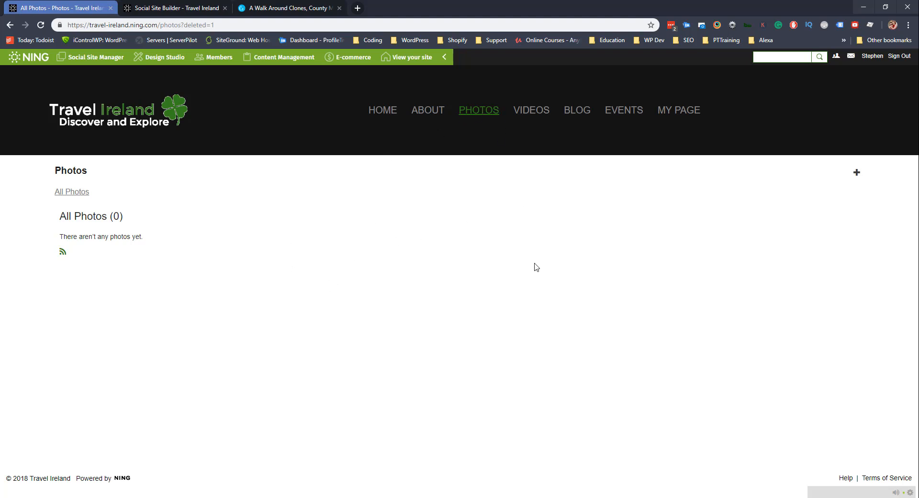
Upload the Aslan-The-Lion-CS-Lewis-Square-Belfast image from the Ning Stock Images folder.
click(856, 174)
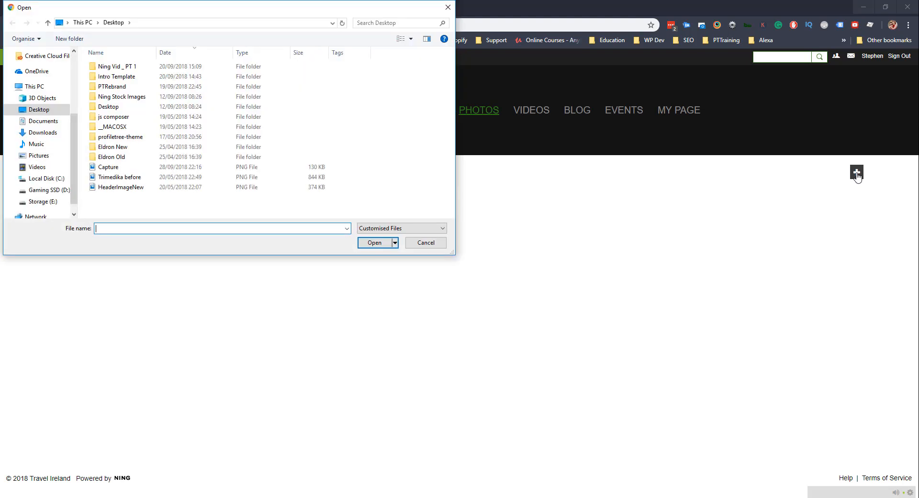
double_click(118, 98)
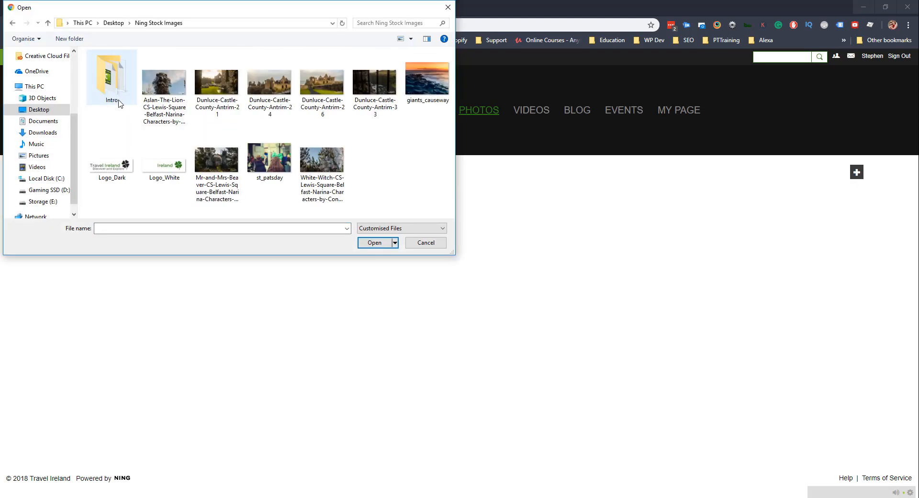
double_click(164, 89)
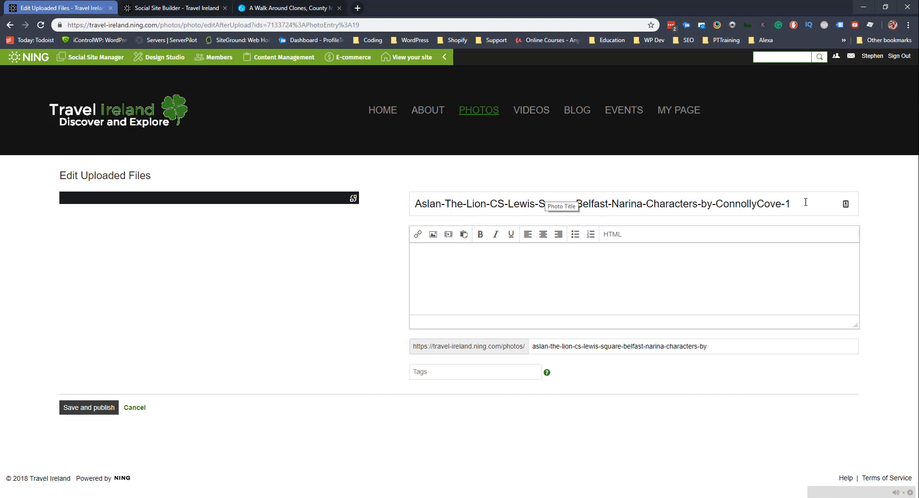
Trim the title to end at 'Narina-Characters' and paste the CS Lewis Square description.
drag(805, 202, 697, 203)
key(BackSpace)
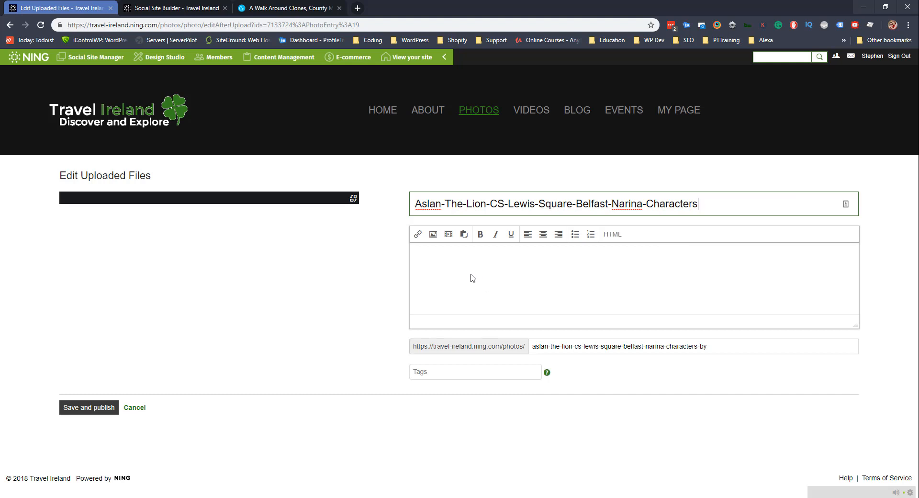
click(442, 262)
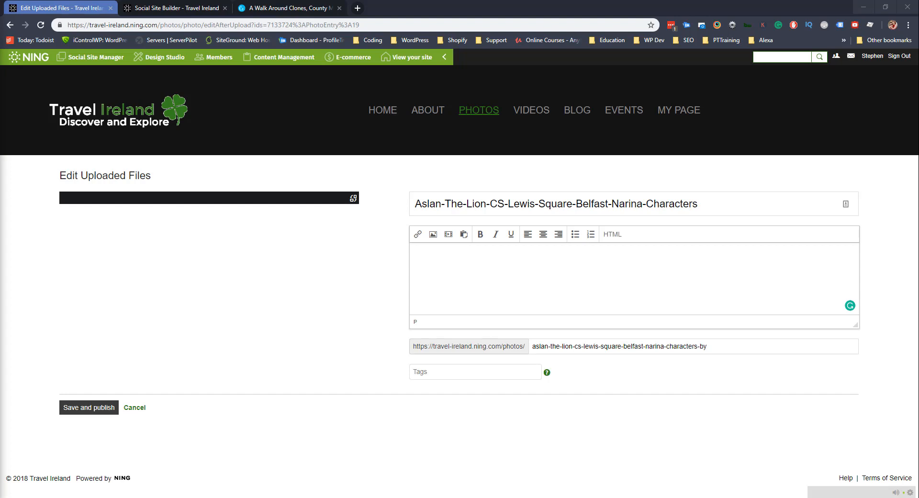
click(625, 309)
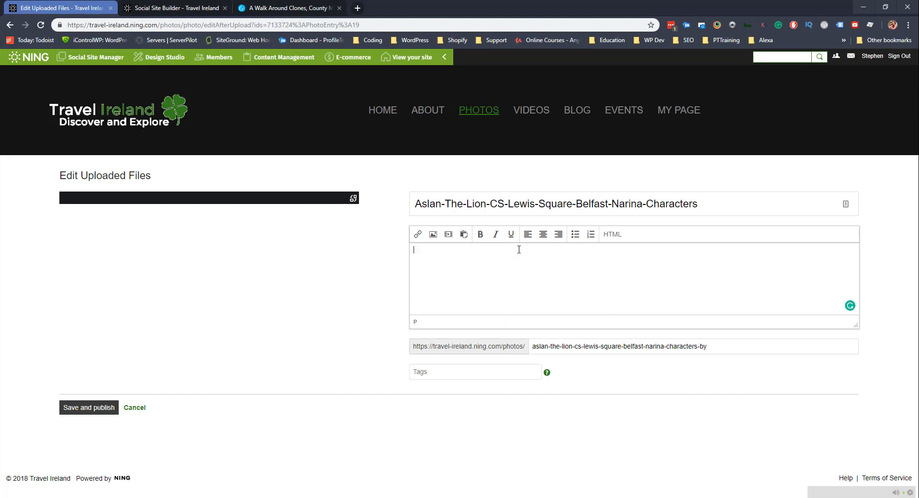
text(A corner of Narnia from Belfast's CS Lewis has been created on the Newtownards Road in Belfast with a £2.5million square dedicated to characters from the Chronicles of Narnia. The CS Lewis Square is part of the new Connswater Greenway regeneration project – an ambitious plan to totally transform some neglected parts of Belfast.)
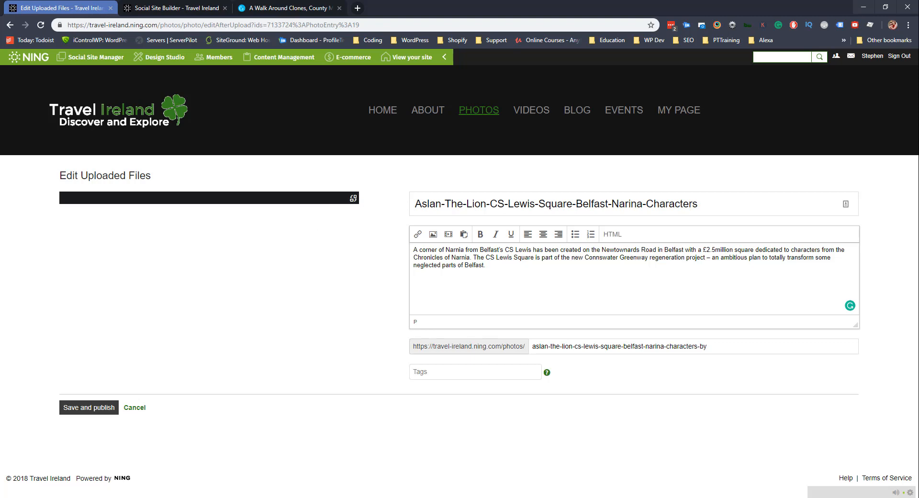
Rotate the lion photo upright, then save and publish it.
scroll(296, 387, down, 3)
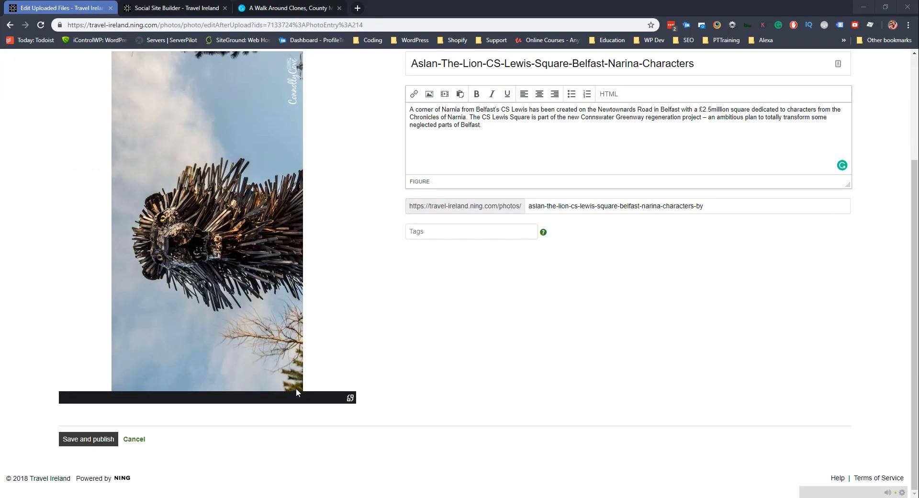
click(350, 398)
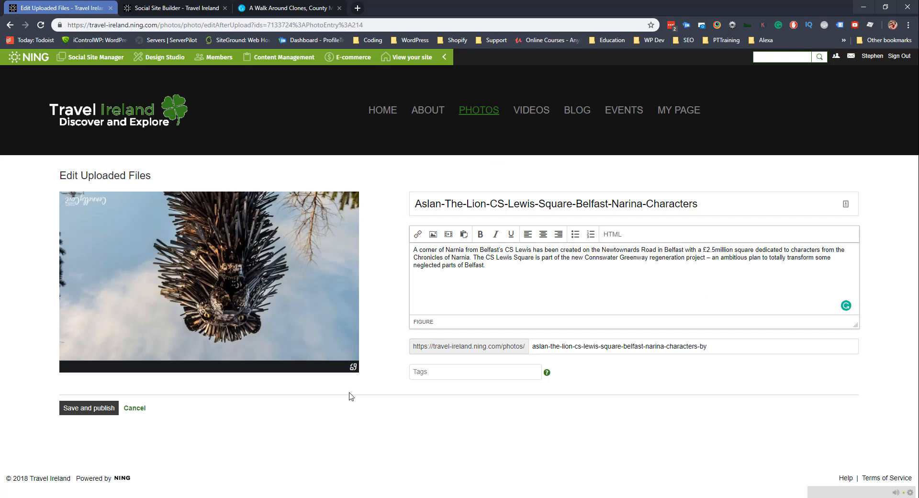
click(354, 367)
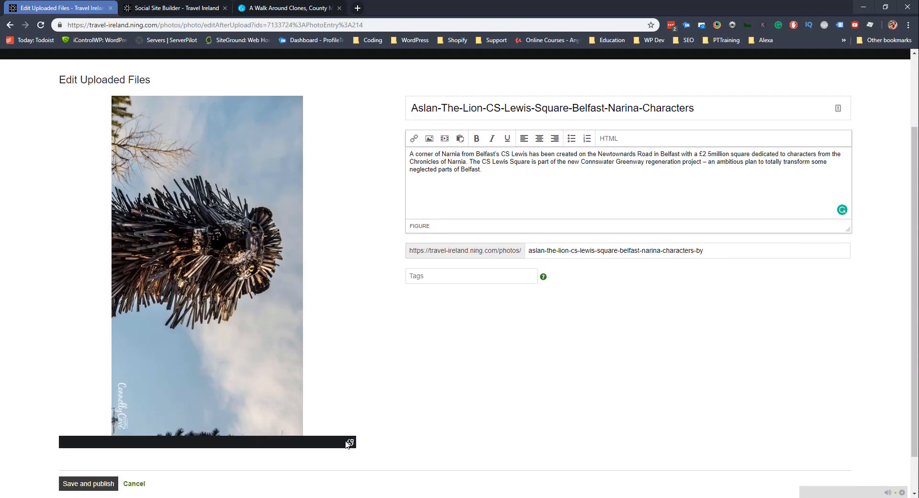
click(351, 443)
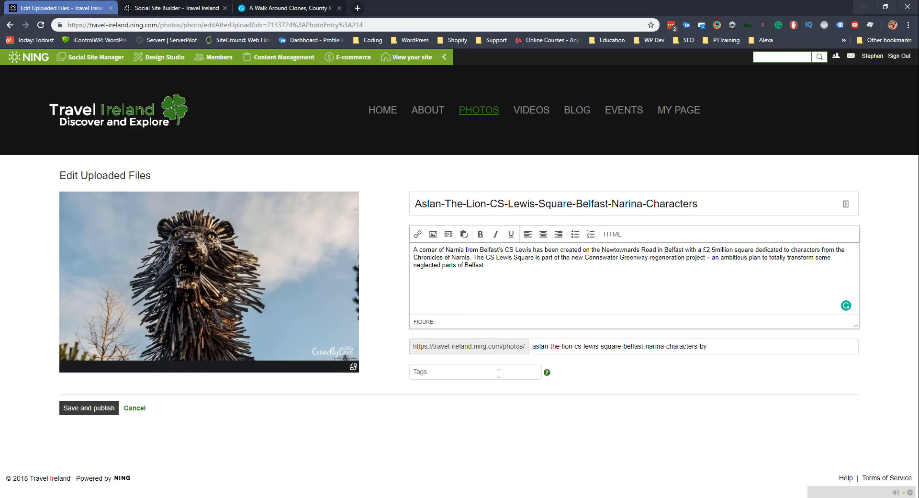
click(103, 416)
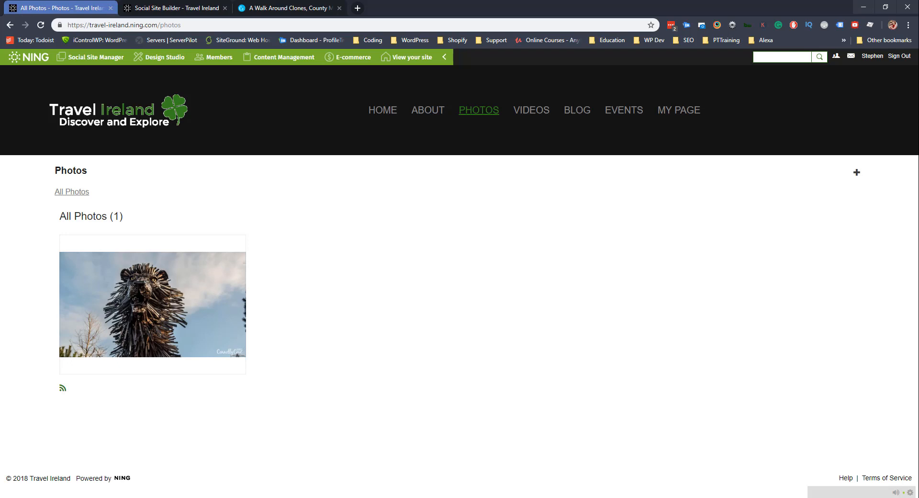
Start uploads of the Dunluce Castle and other images, then cancel them.
click(856, 172)
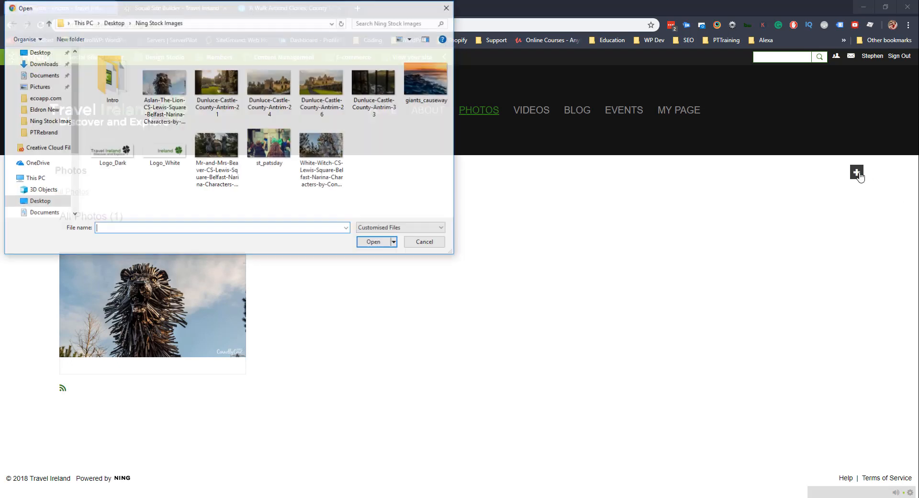
double_click(377, 93)
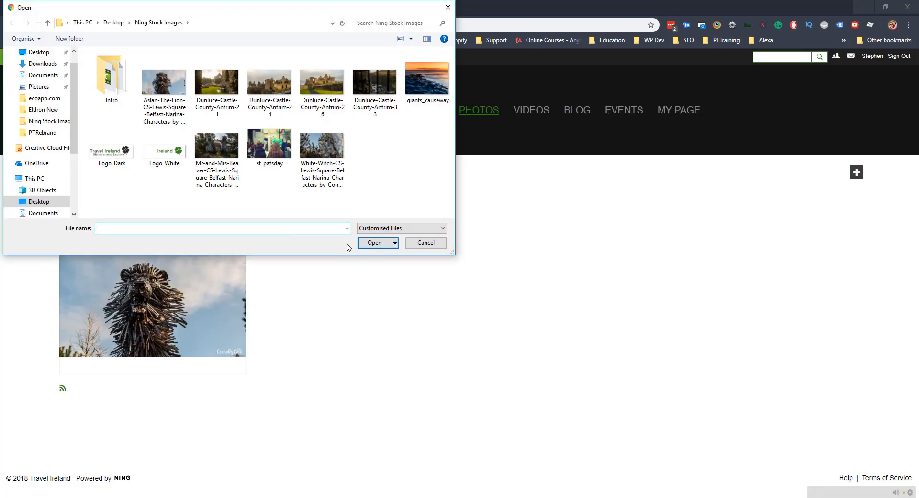
click(164, 86)
click(375, 242)
click(135, 407)
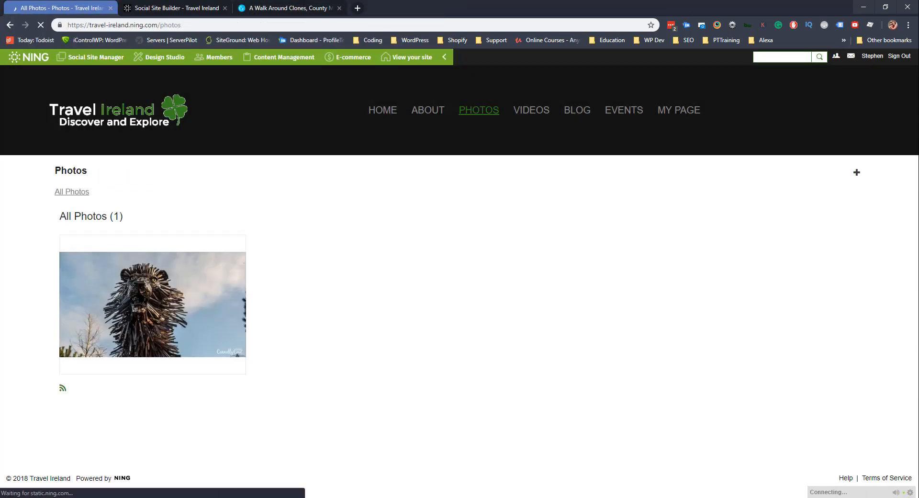
click(857, 174)
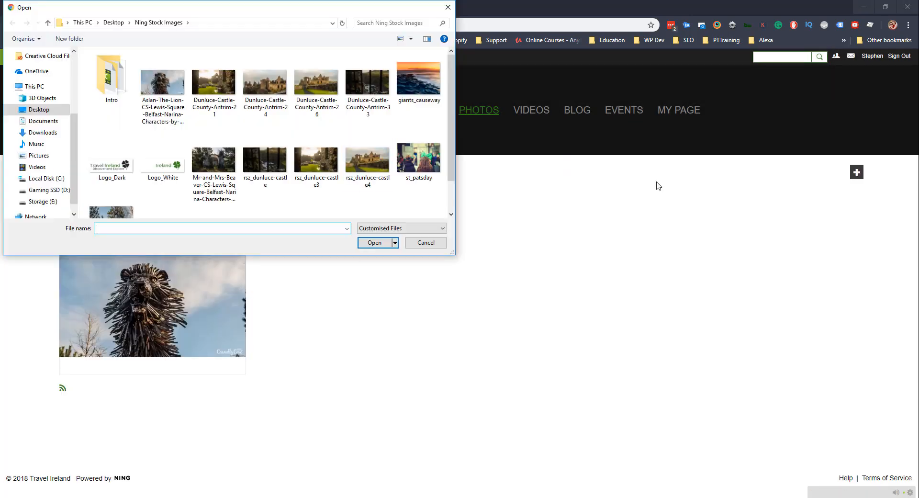
click(376, 242)
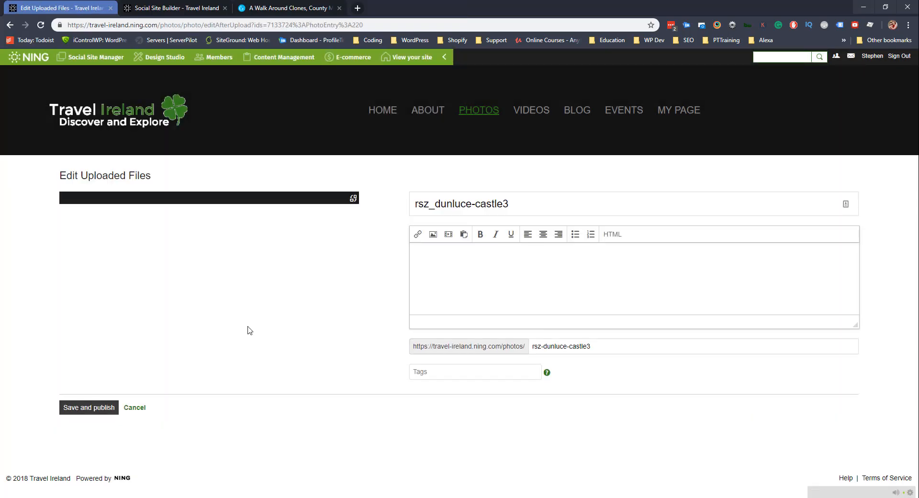
click(134, 402)
Try further uploads and discard them, including the Mr-and-Mrs-Beaver image.
click(856, 172)
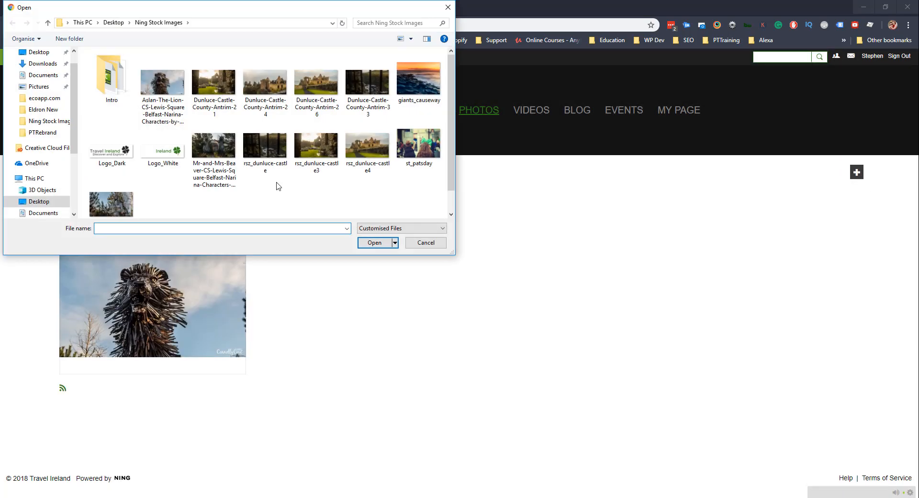
click(373, 242)
click(93, 407)
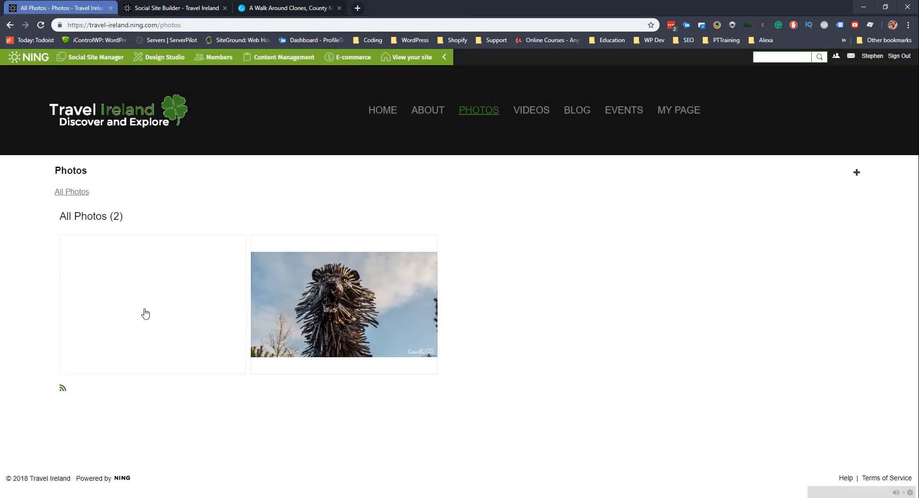
click(146, 313)
click(833, 173)
click(344, 216)
click(377, 223)
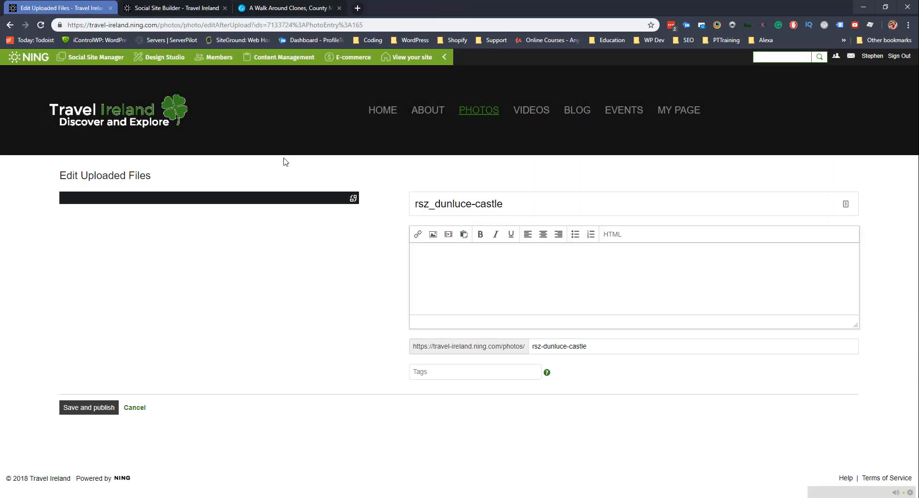
click(135, 409)
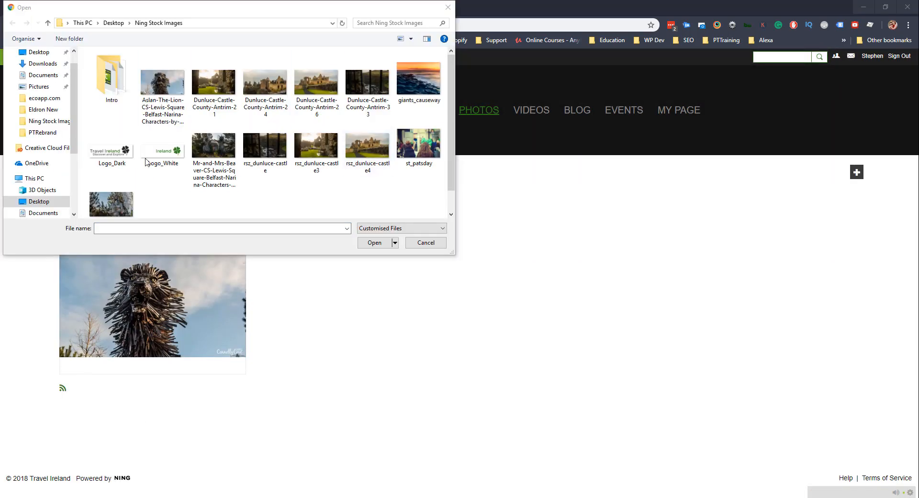
click(374, 241)
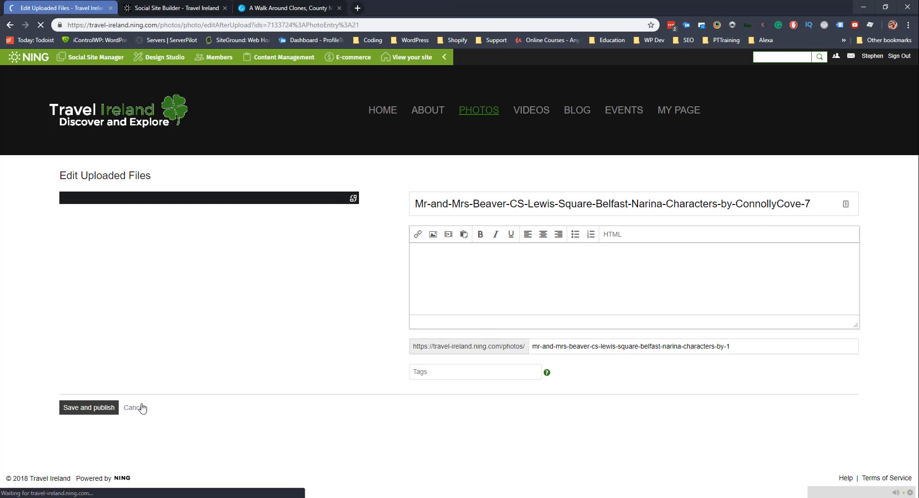
click(135, 407)
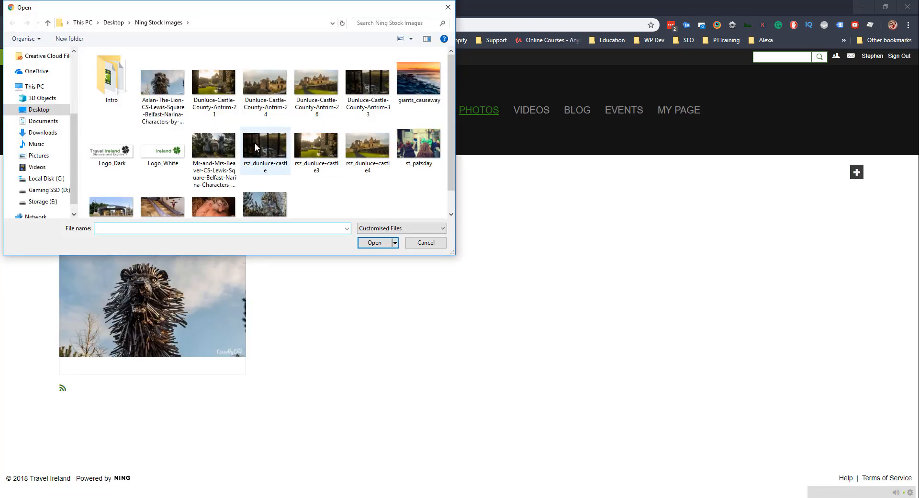
Upload the Streamvale Open Farm image, remove '-6' from its title, paste its description and publish.
double_click(255, 142)
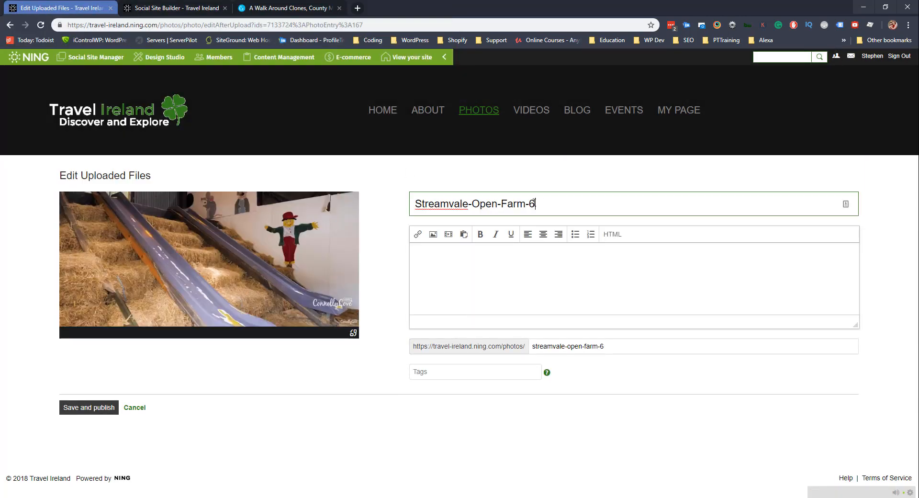
key(BackSpace)
key(BackSpace)
click(441, 273)
text(Looking for something fun and exciting to do in Belfast, that children will enjoy? Then we highly recommend visiting Streamvale Open Farm. Not only is it a great working farm but it also provides opportunities for children as well as parents, to learn about farm life in a fun environment.)
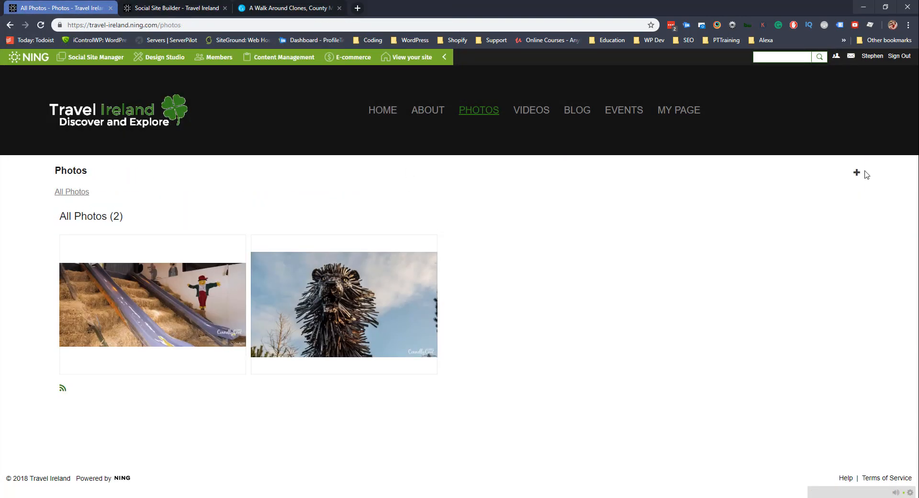
click(856, 172)
click(374, 243)
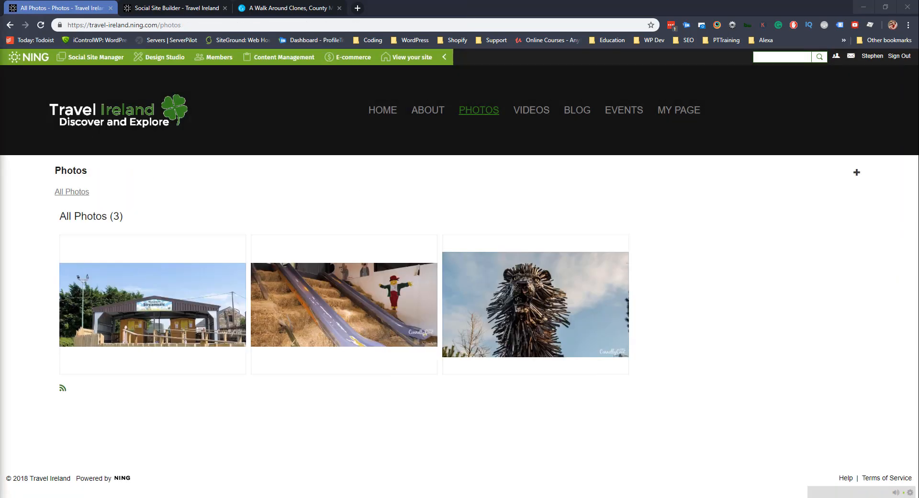
click(857, 172)
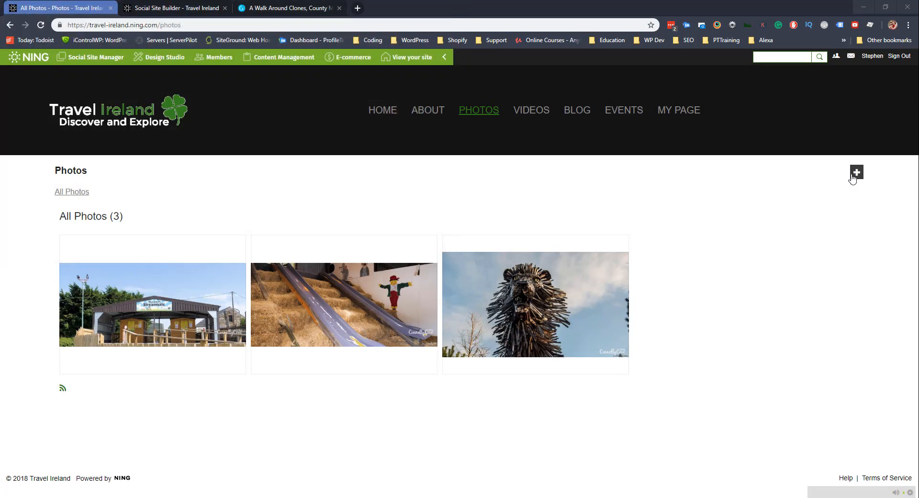
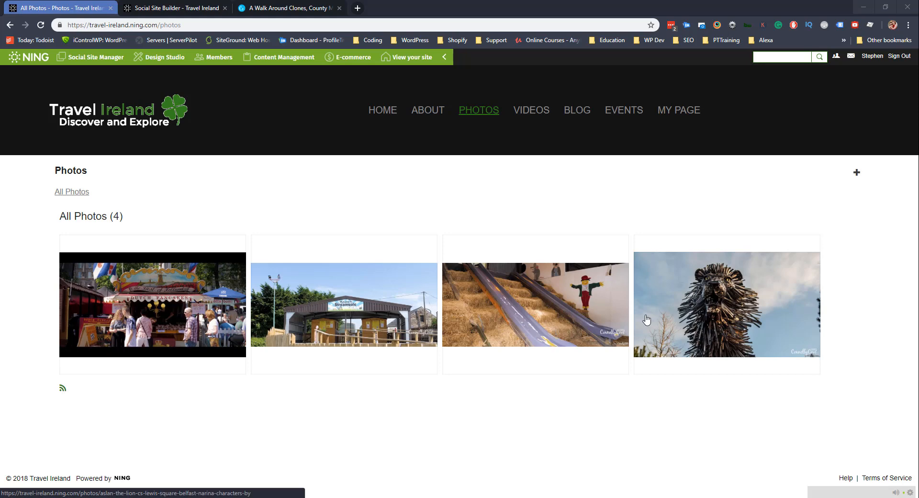
Scroll through the Travel Ireland home page, then go back to the site builder's Home page settings.
click(381, 119)
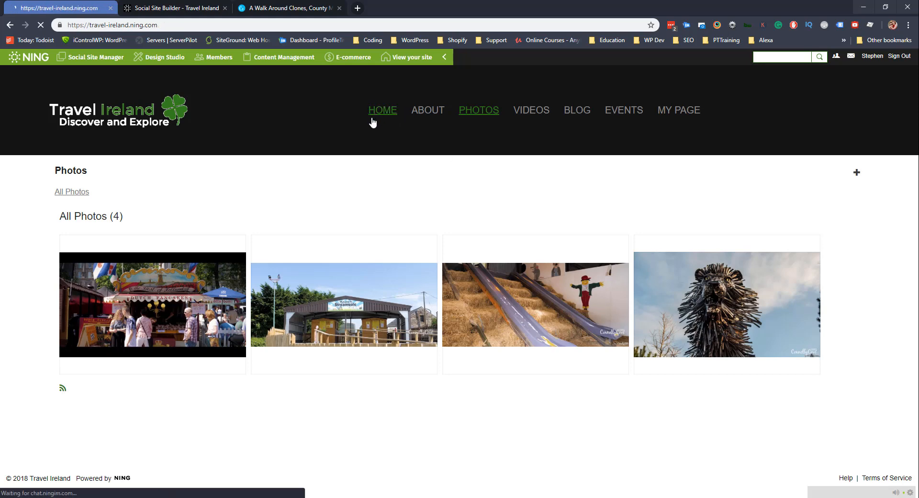
scroll(389, 218, down, 4)
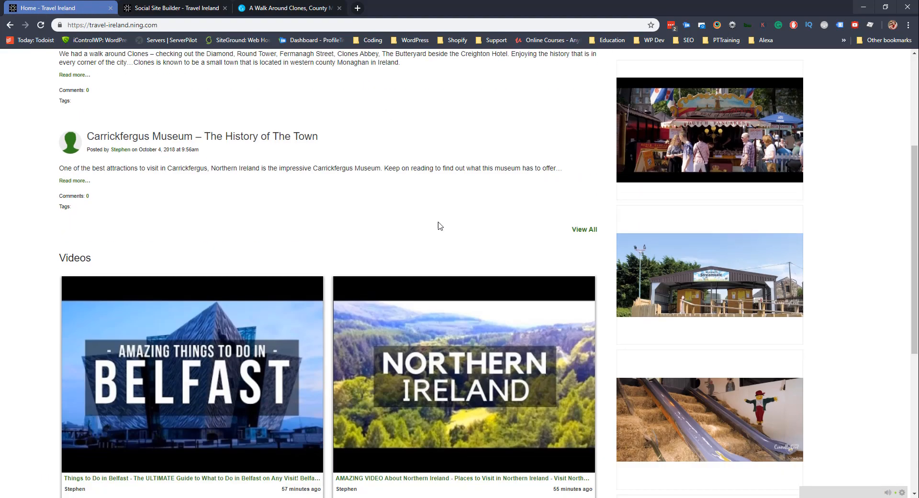
scroll(662, 225, down, 4)
scroll(671, 211, down, 2)
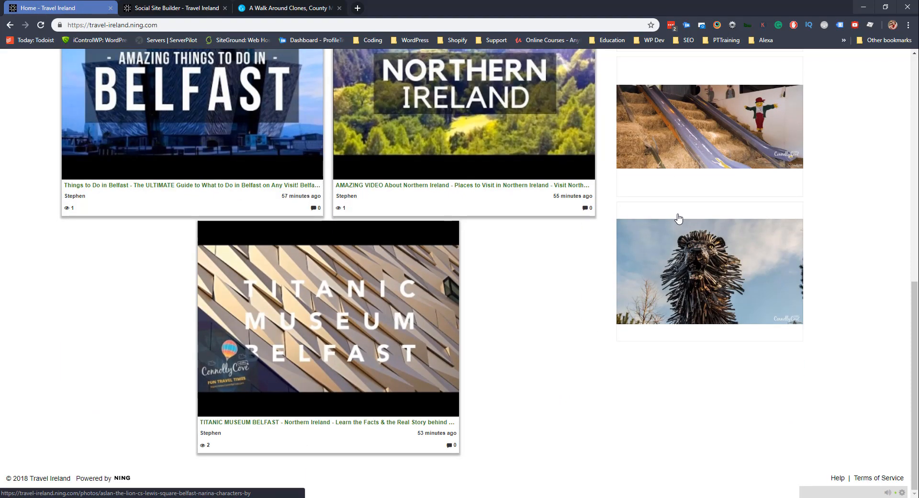
scroll(677, 218, up, 9)
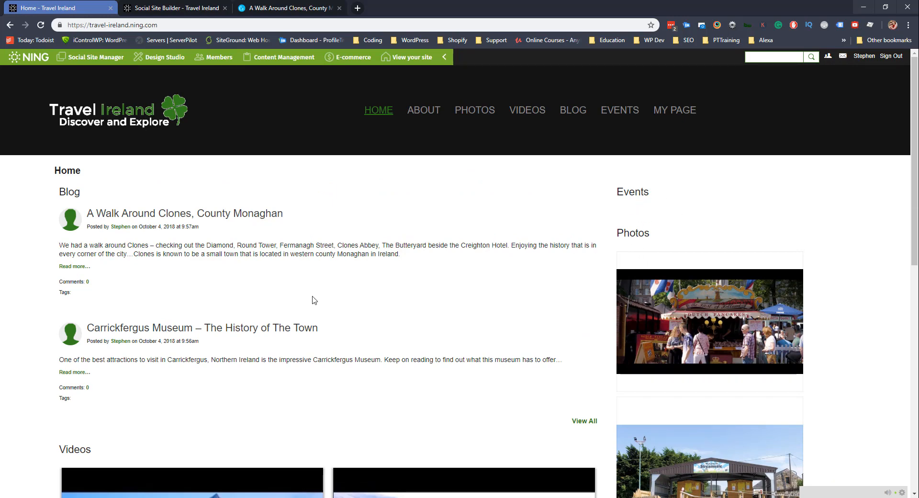
key(ctrl+Tab)
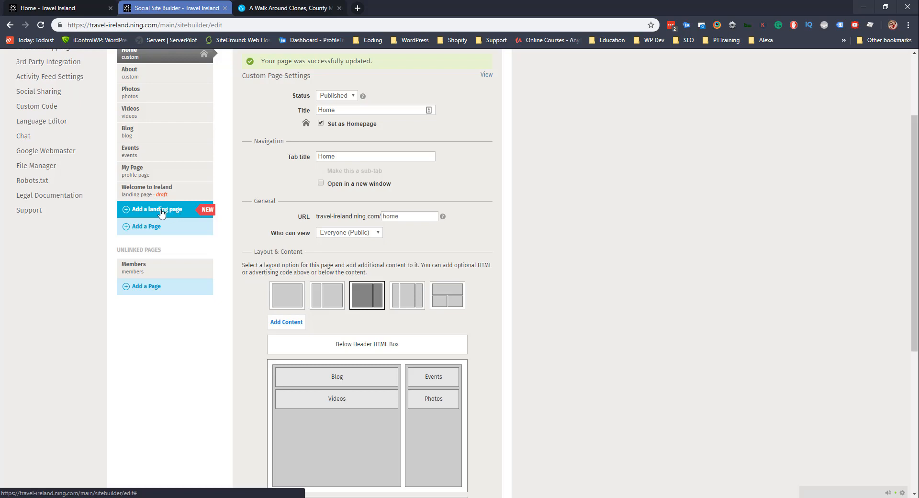
Begin a new Published landing page, keeping Landing Page as its type.
click(138, 212)
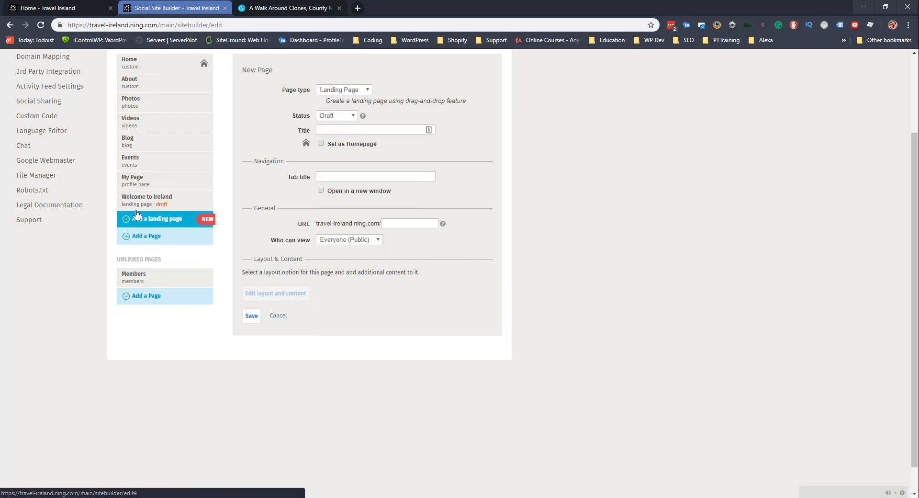
scroll(335, 256, up, 2)
click(350, 186)
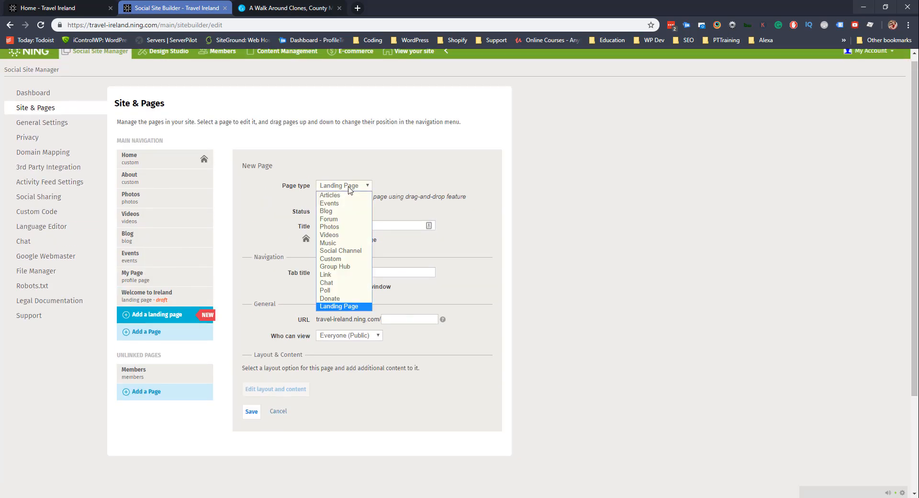
click(350, 188)
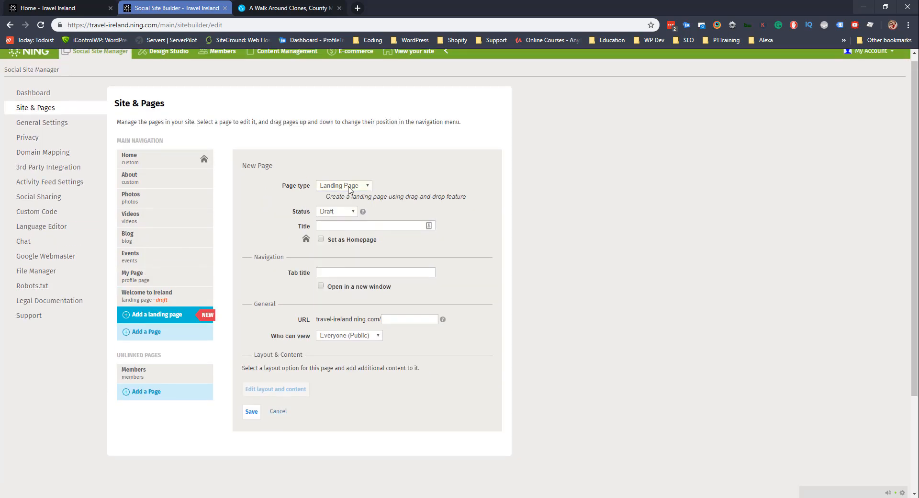
click(334, 212)
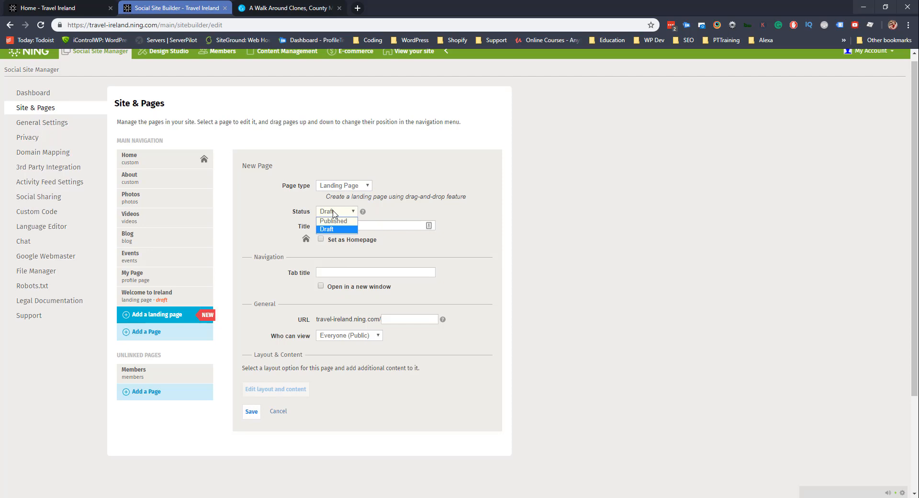
click(334, 220)
click(335, 226)
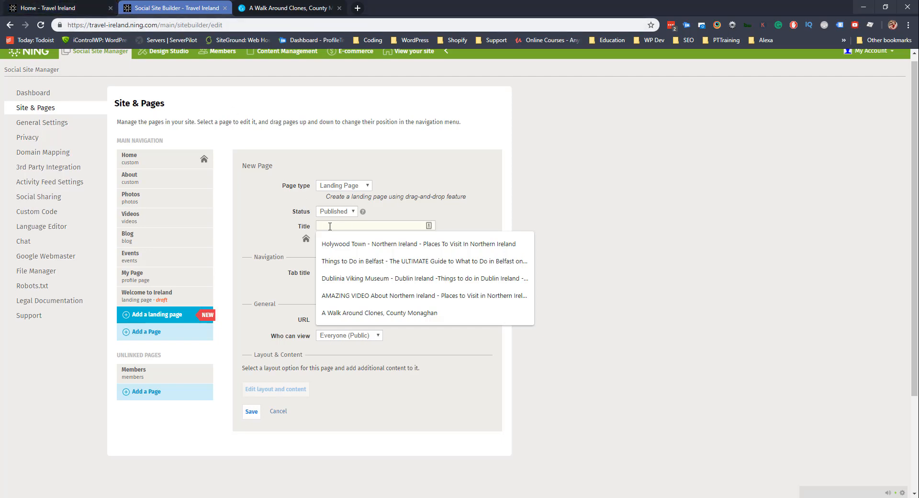
Discard the unsaved new page and delete the old About page.
click(154, 185)
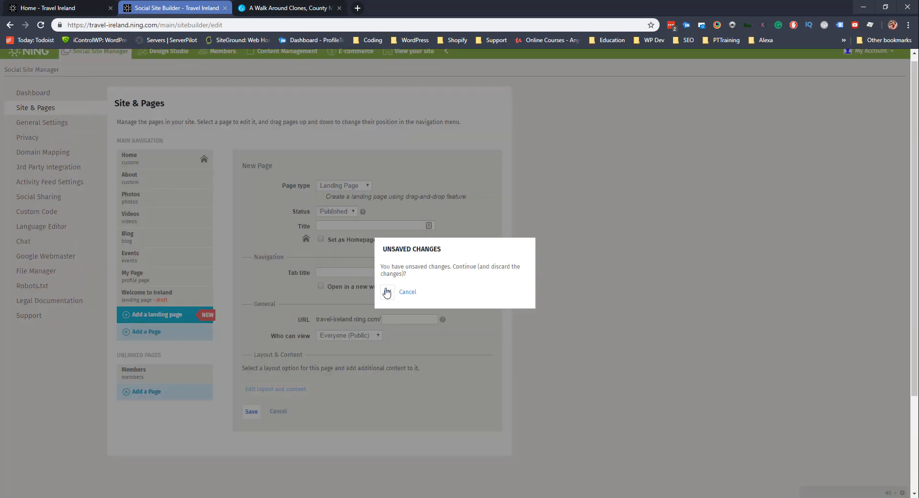
click(386, 292)
scroll(335, 303, down, 5)
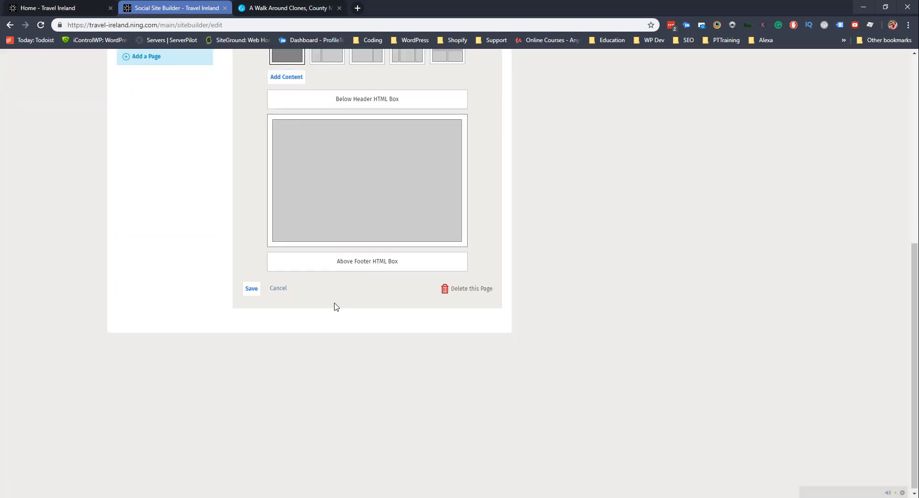
click(483, 293)
click(410, 297)
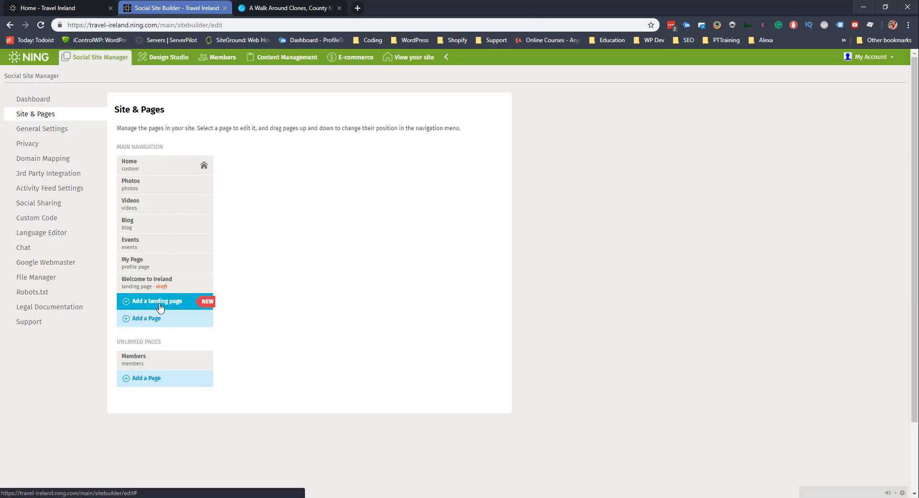
Save a Published landing page titled 'About' and open its layout in Ning Builder.
click(159, 307)
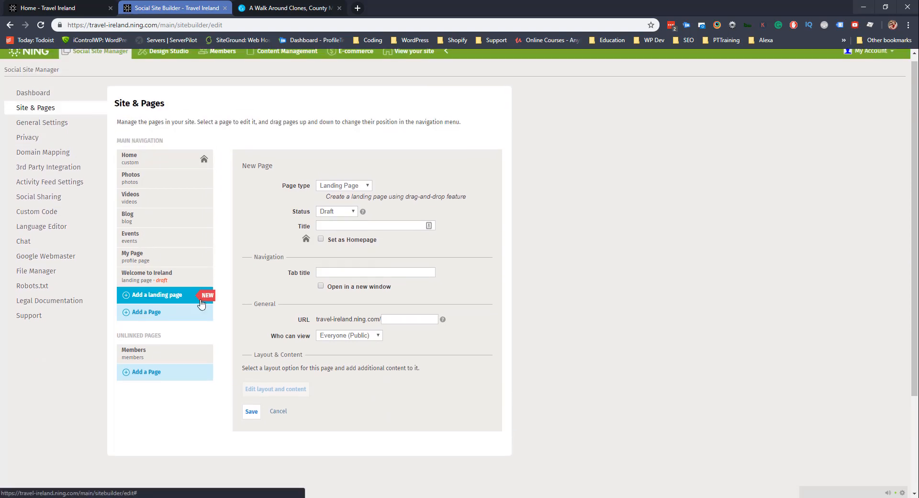
click(332, 212)
click(333, 220)
click(335, 224)
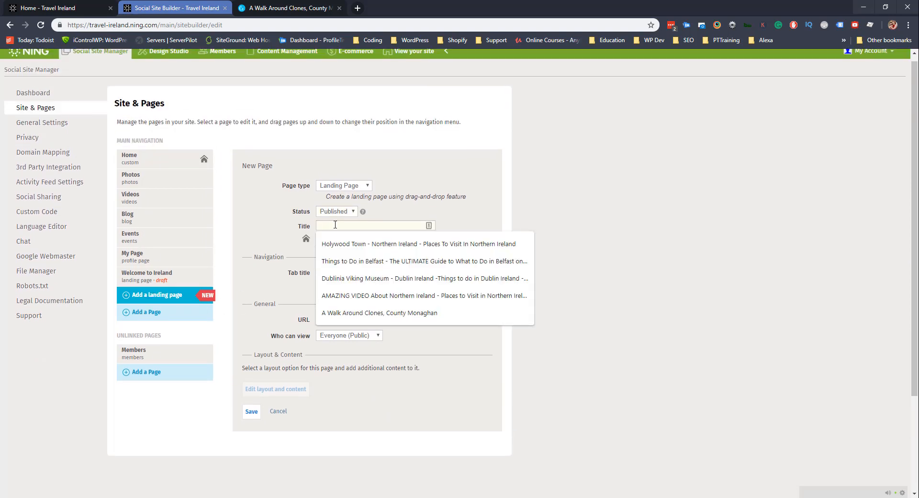
text(About)
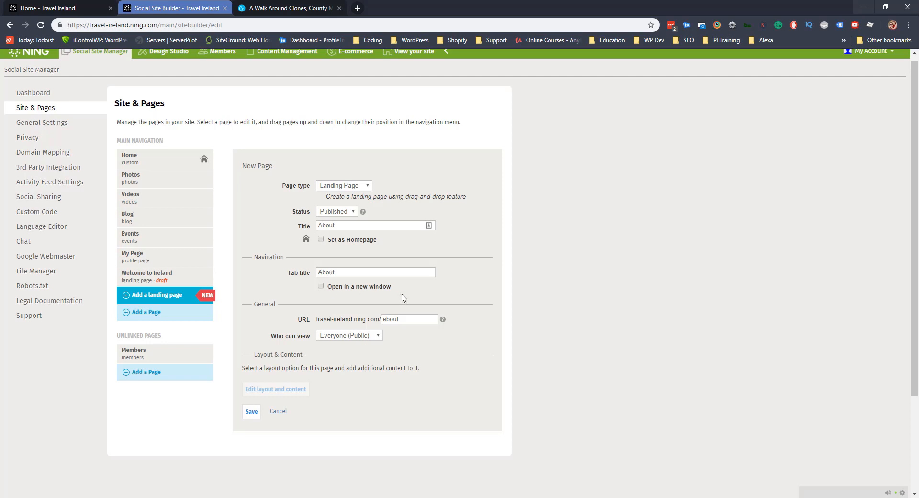
click(252, 414)
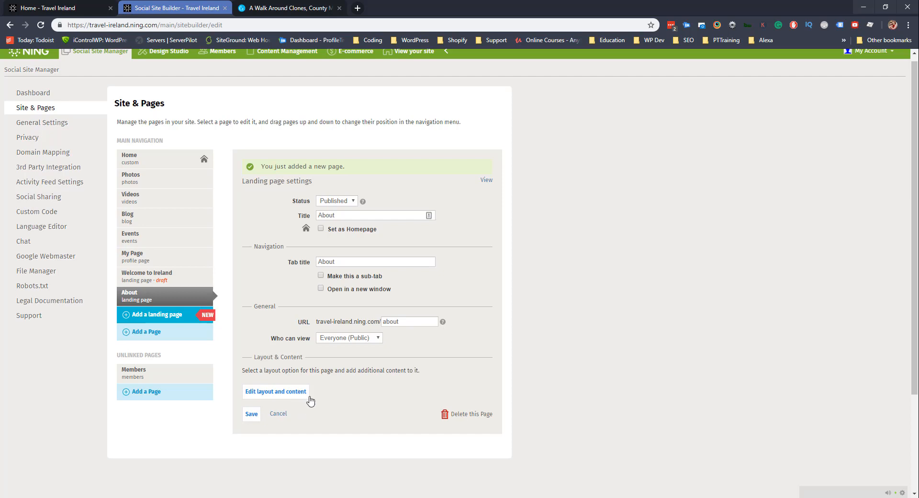
click(285, 397)
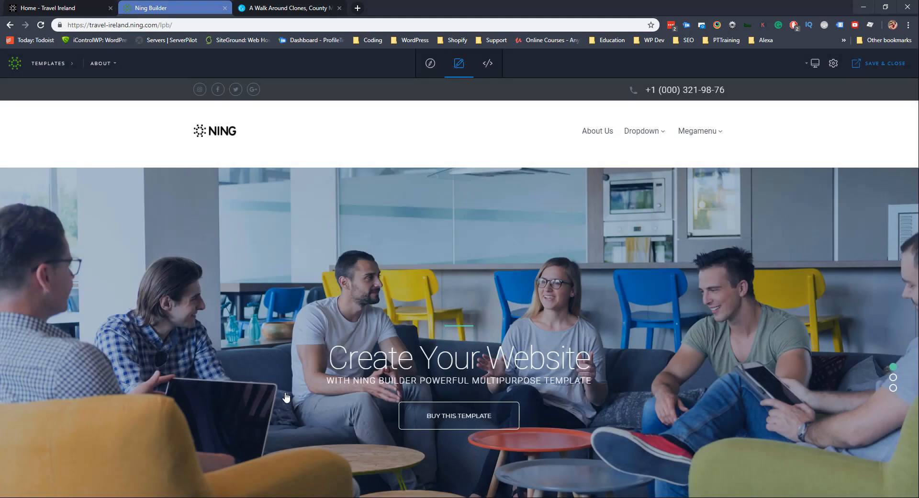
Look over the About page template's sections, focusing on its header and hero area.
scroll(392, 234, down, 12)
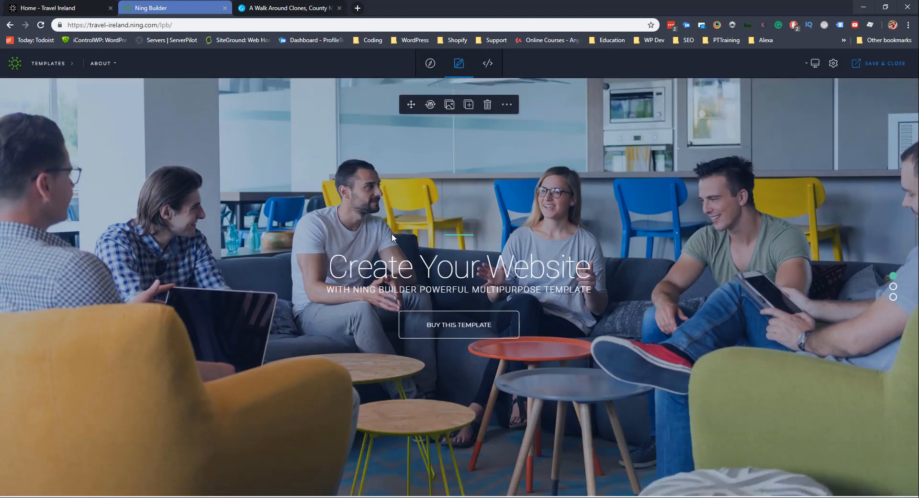
scroll(392, 237, down, 8)
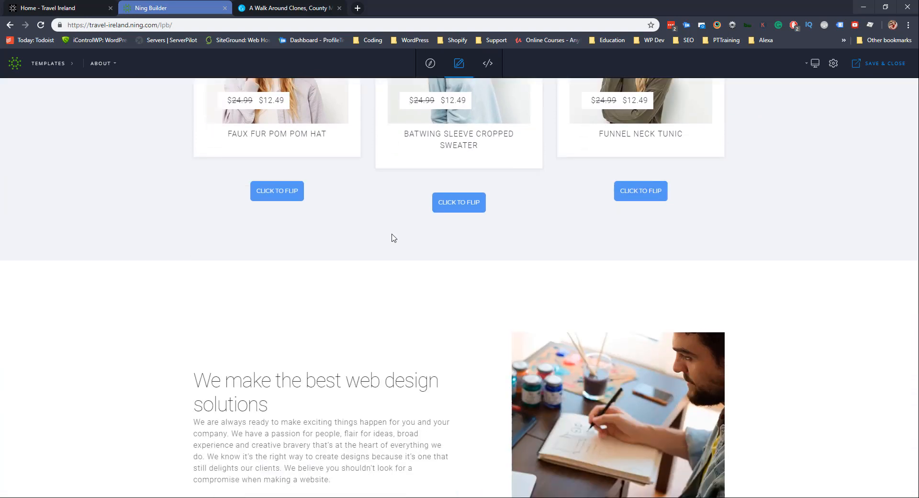
scroll(374, 254, down, 10)
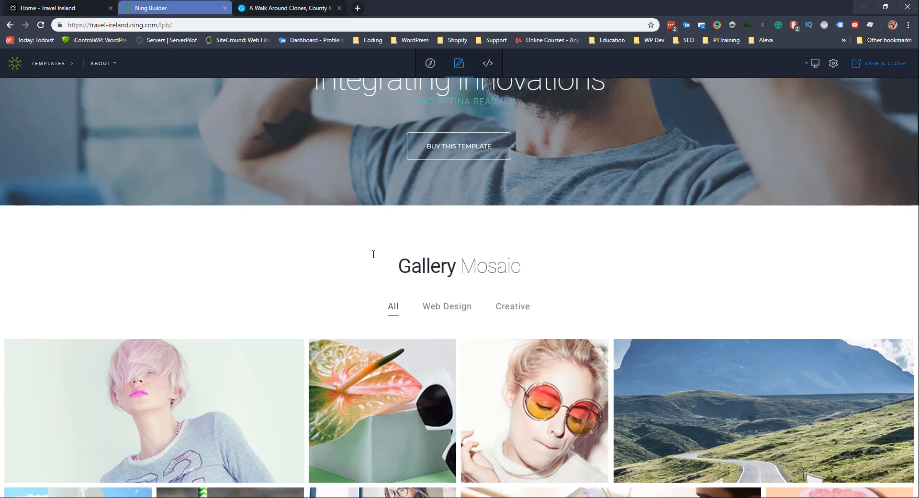
scroll(245, 294, up, 15)
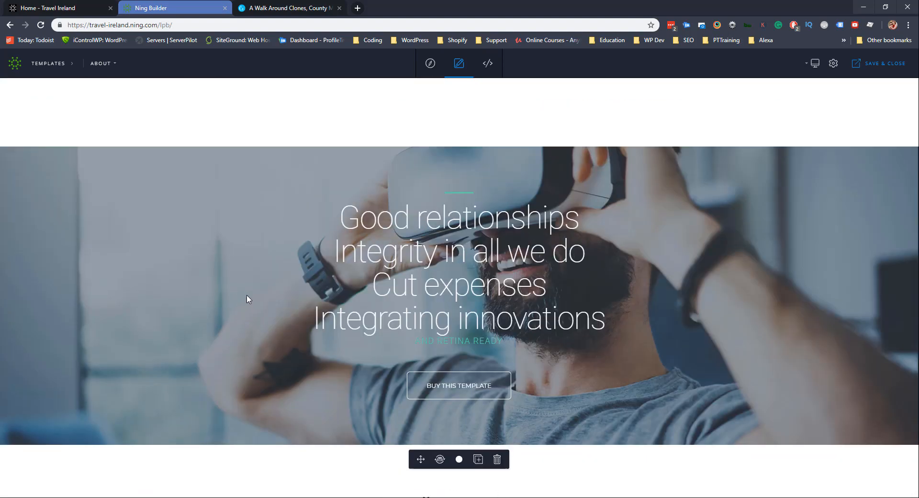
scroll(248, 299, up, 12)
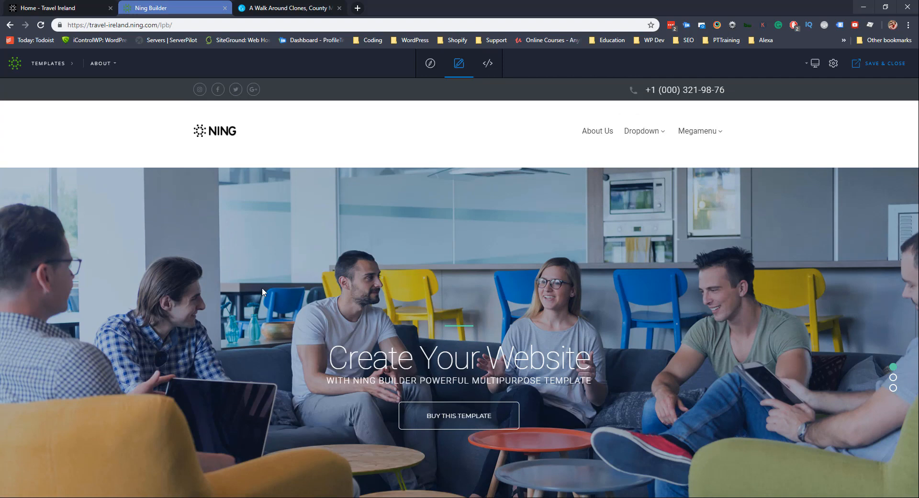
mouse_move(263, 291)
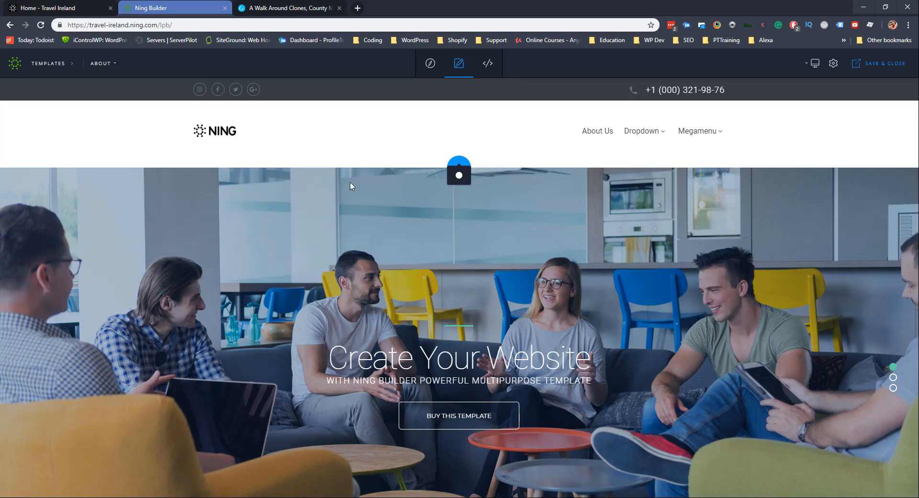
mouse_move(459, 175)
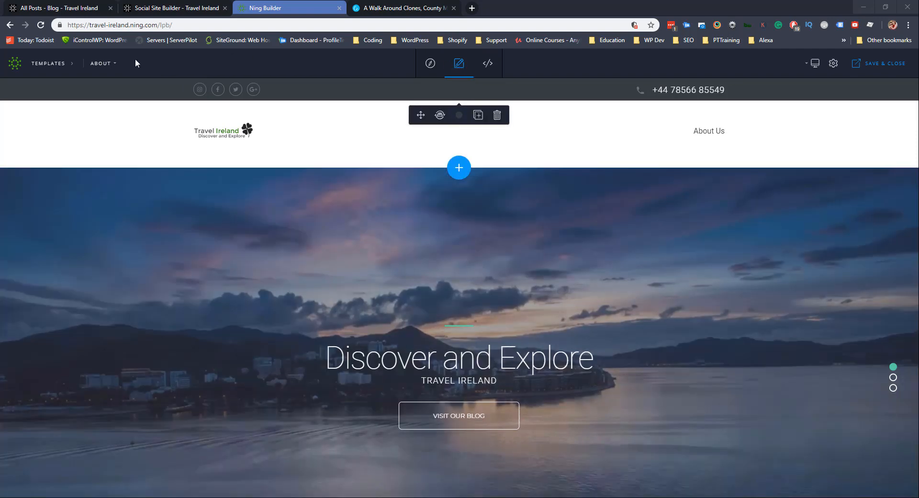
Browse the landing page templates, close them, and switch the builder to code editing.
click(44, 64)
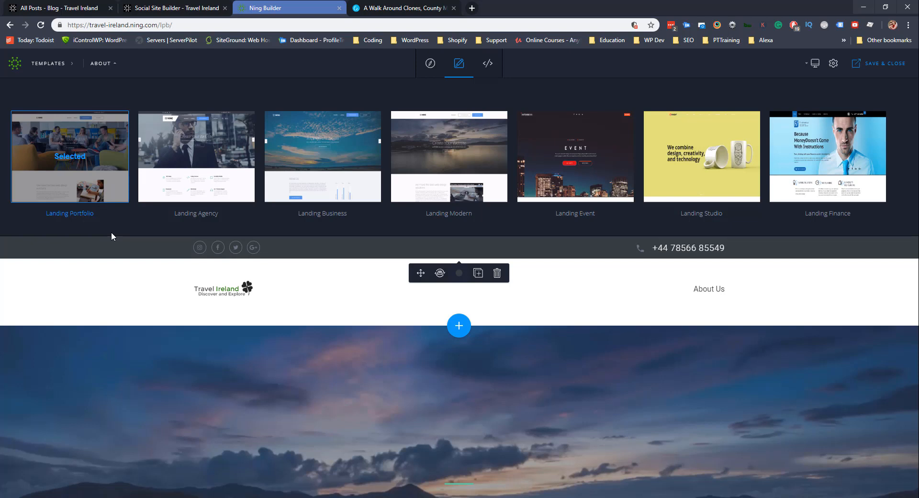
click(60, 67)
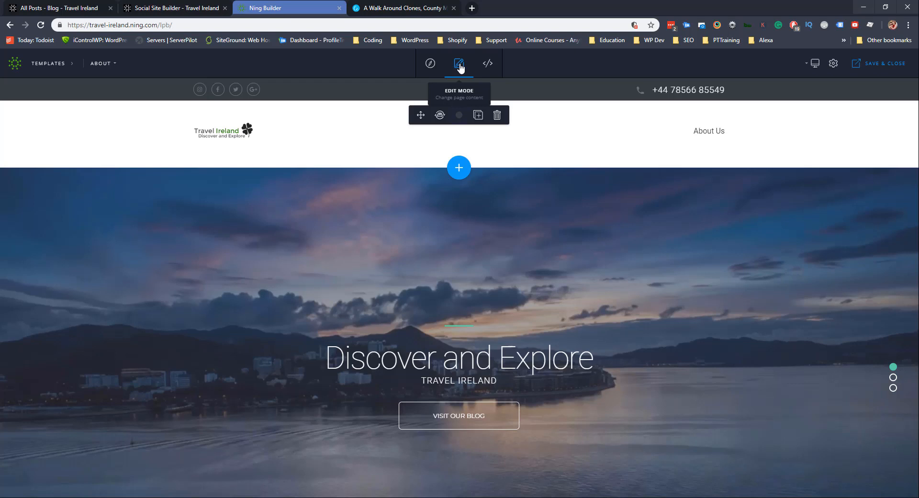
click(486, 64)
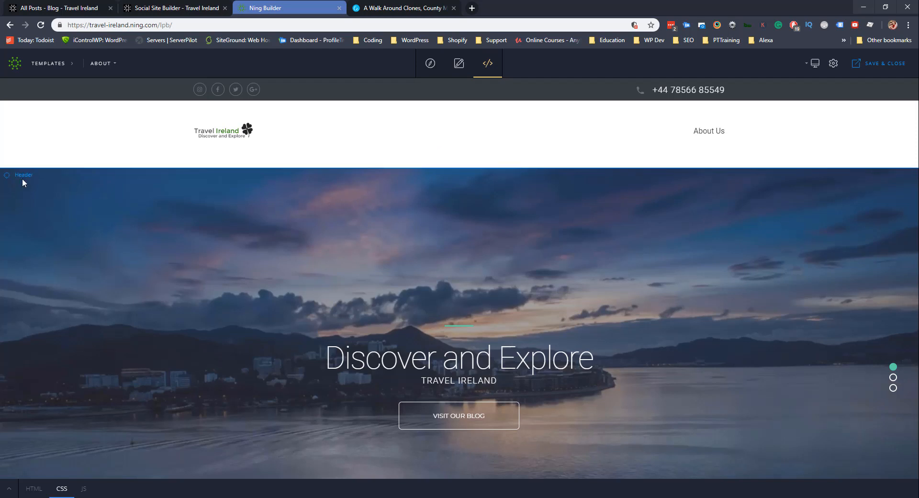
Return to visual editing and inspect the header's About Us menu item.
click(458, 63)
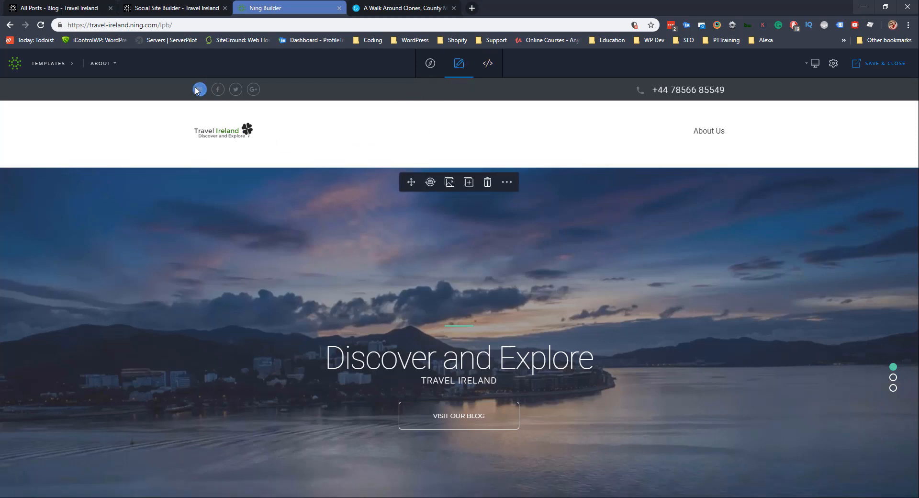
mouse_move(206, 89)
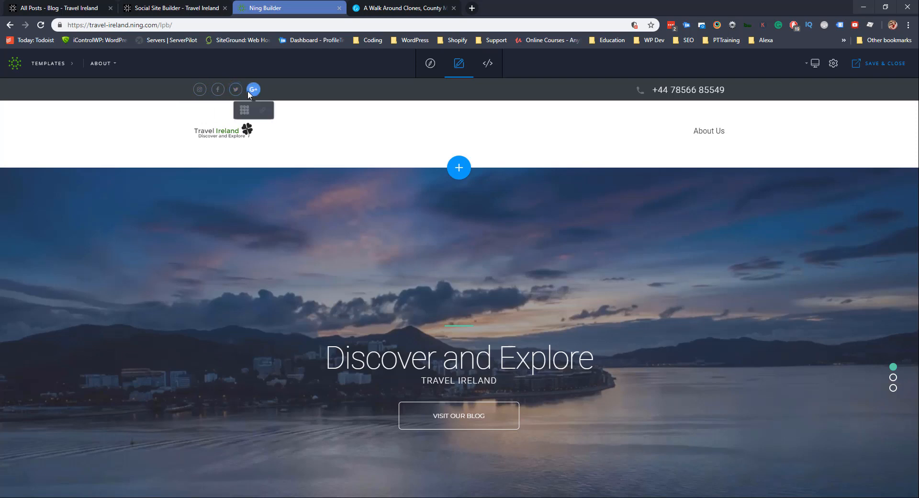
mouse_move(248, 90)
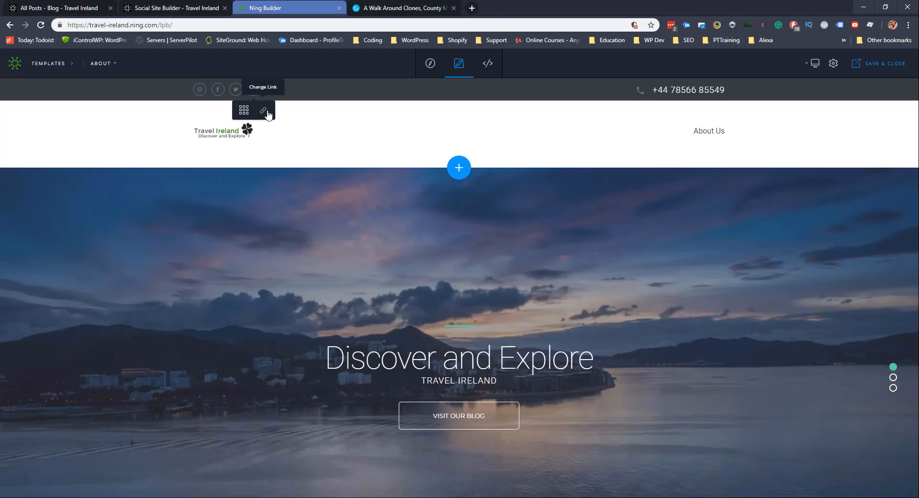
click(710, 133)
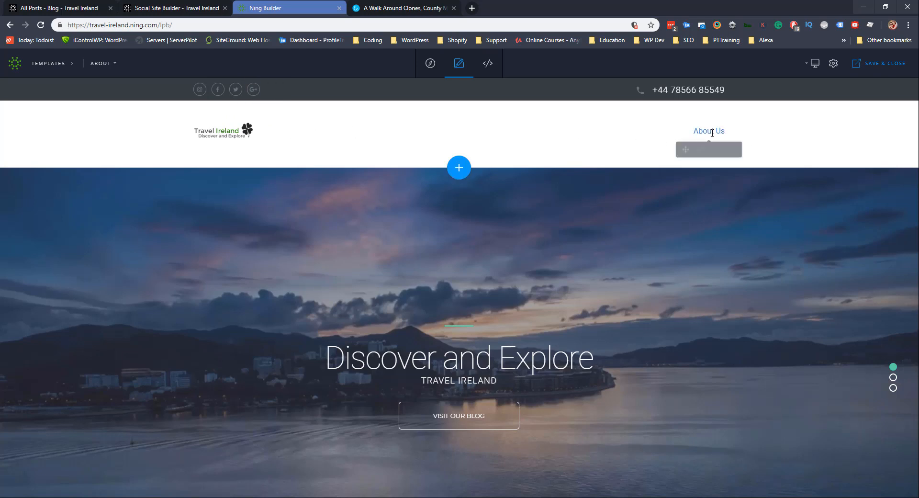
click(596, 159)
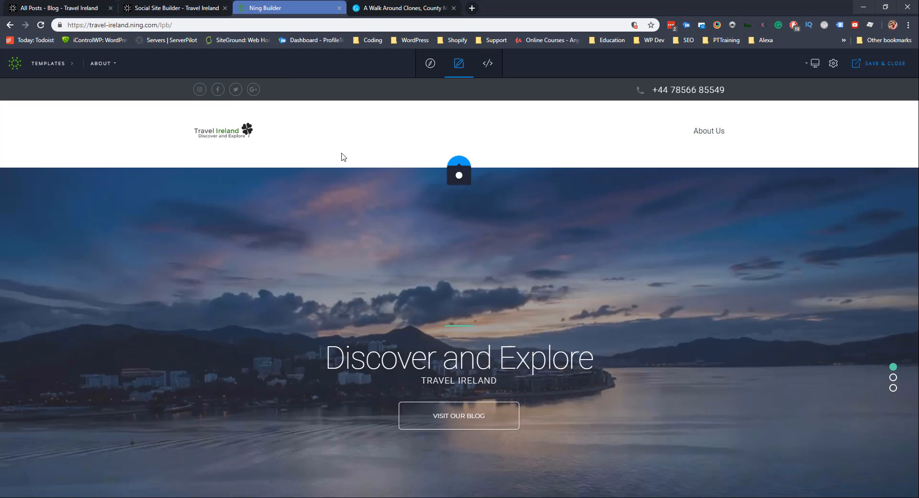
Replace the header logo with the alternate Travel Ireland logo from the media library.
mouse_move(219, 136)
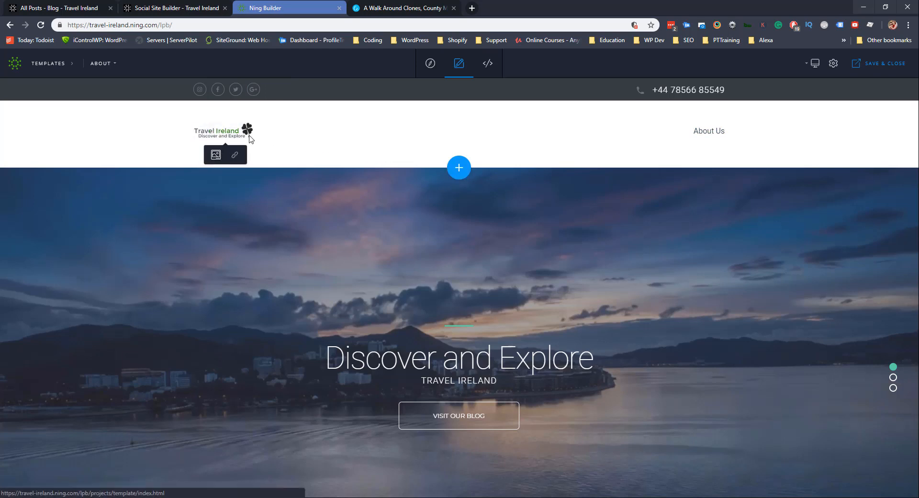
click(216, 155)
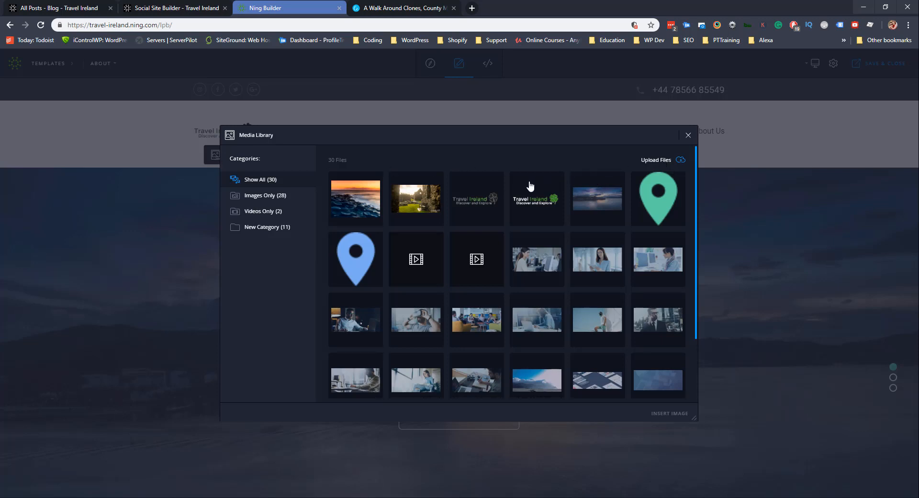
click(461, 201)
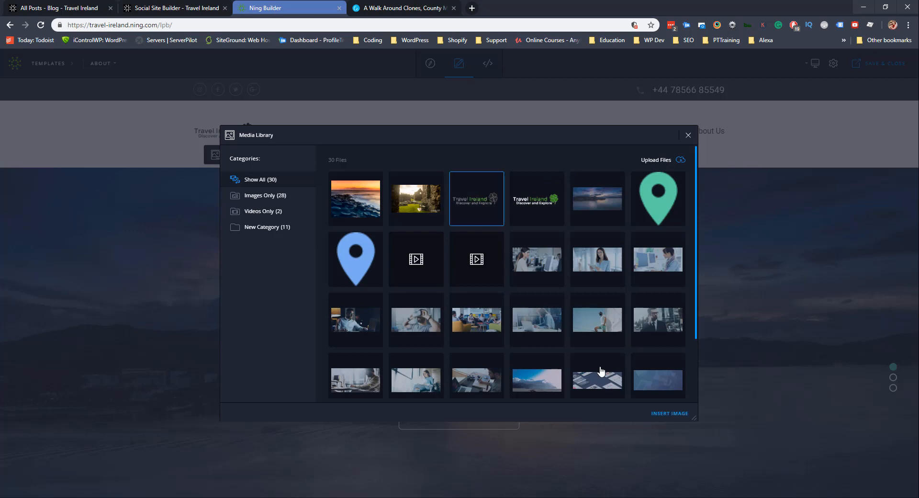
click(668, 413)
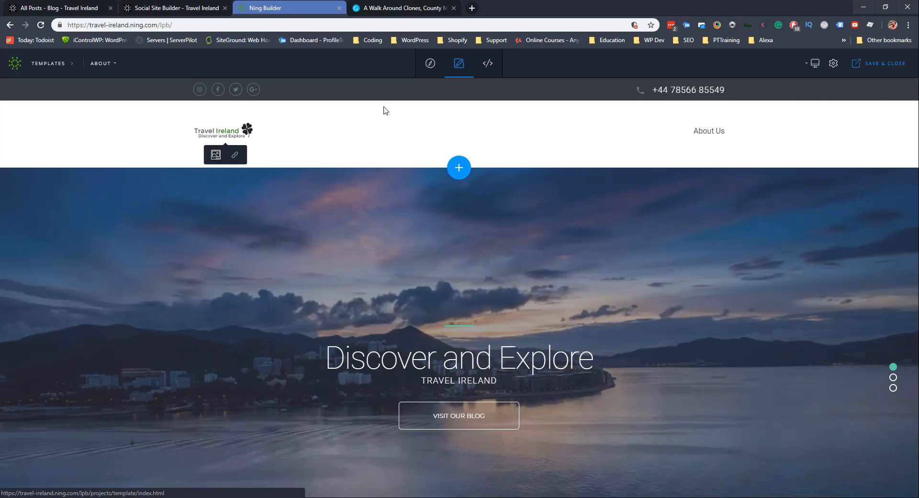
click(488, 64)
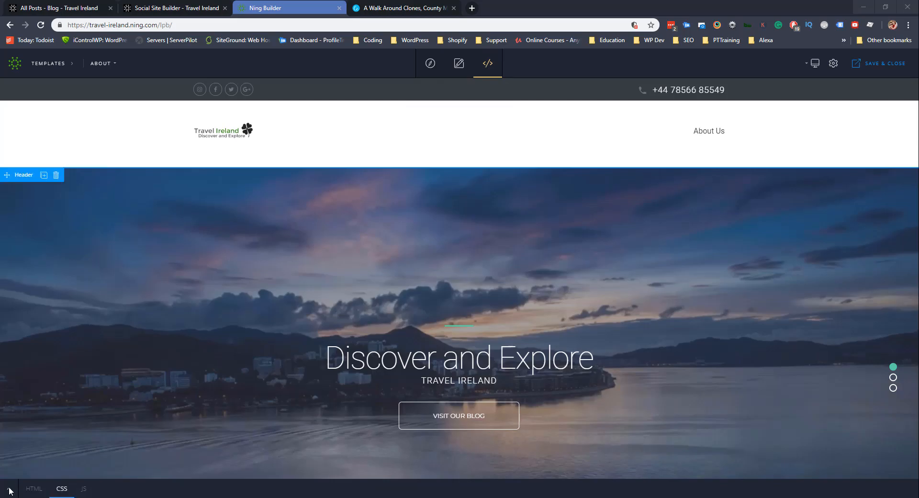
click(9, 488)
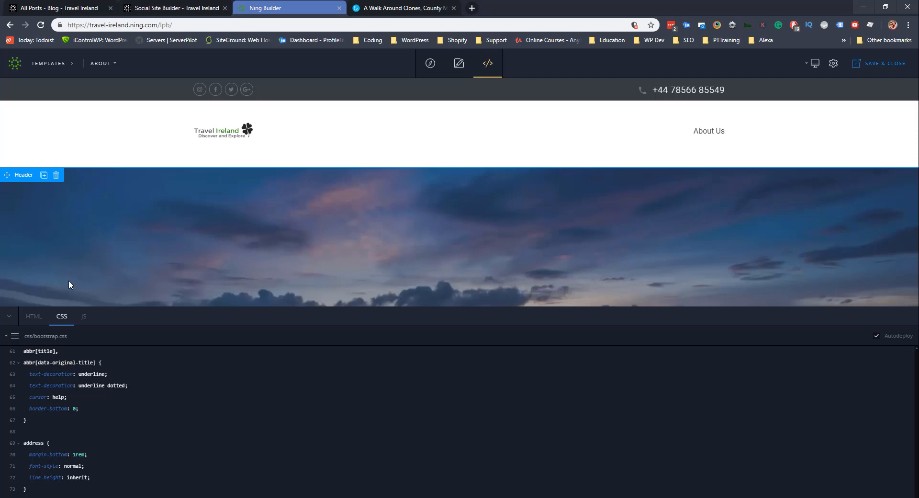
click(9, 316)
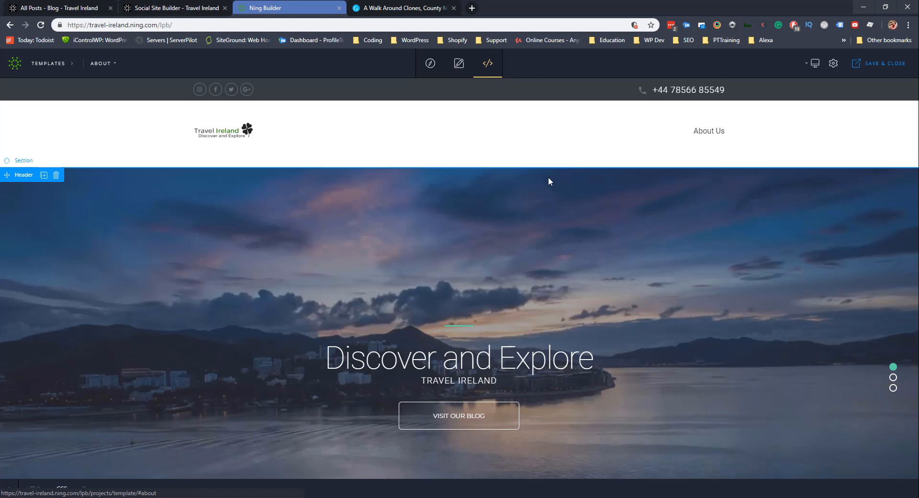
scroll(517, 203, down, 2)
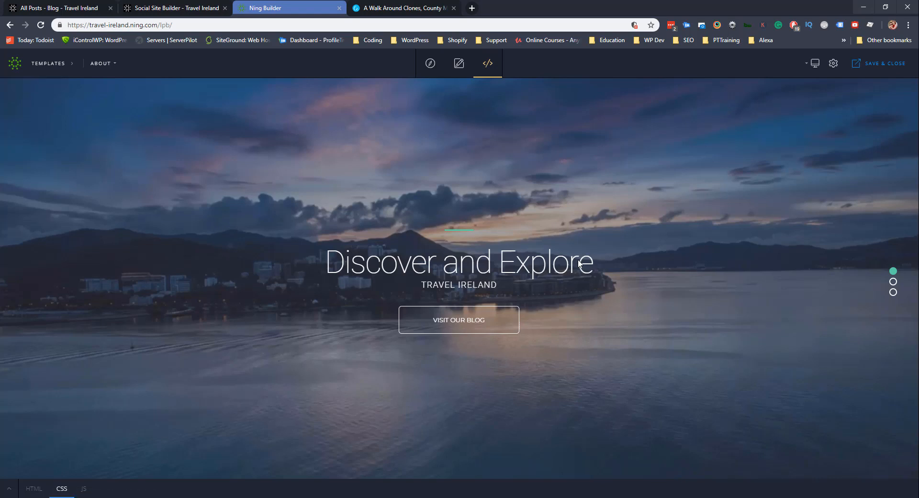
click(458, 63)
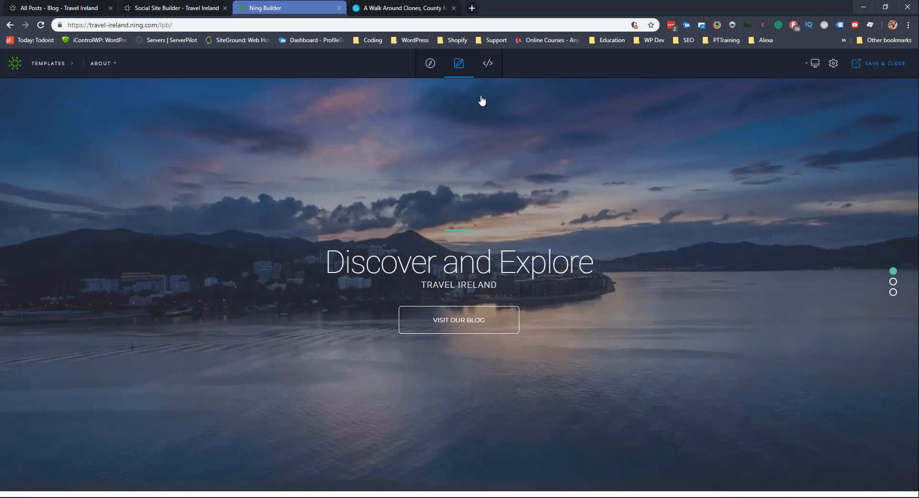
click(569, 263)
drag(595, 265, 326, 264)
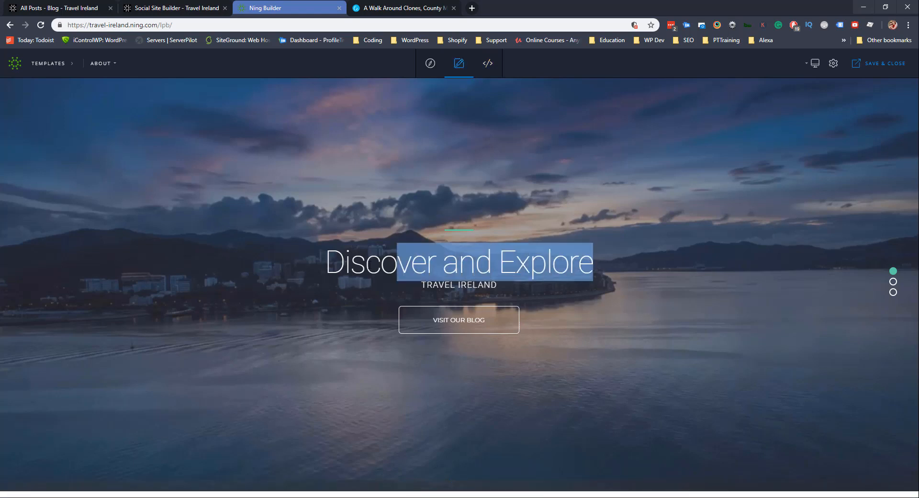
click(419, 308)
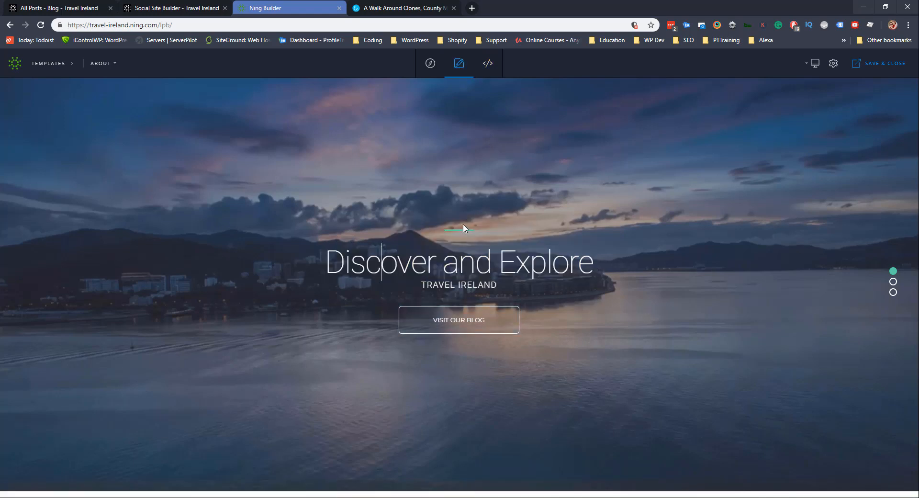
scroll(199, 283, up, 2)
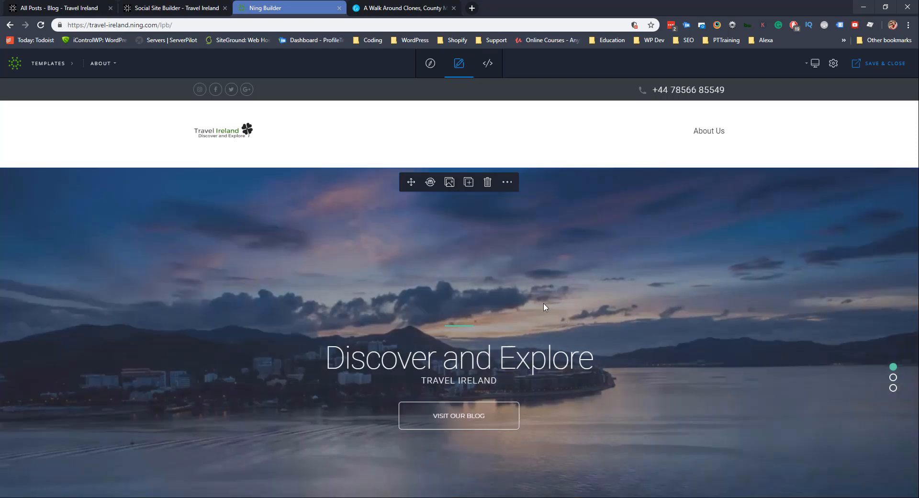
scroll(543, 303, down, 2)
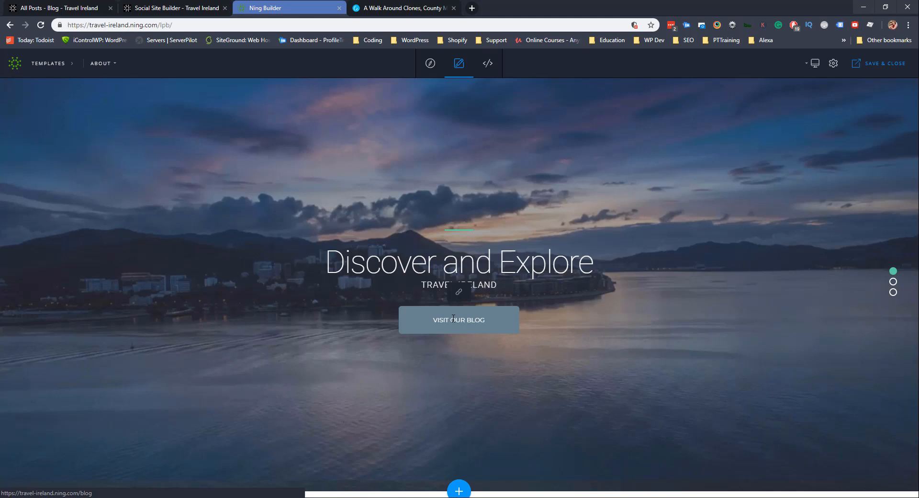
click(459, 293)
drag(439, 292, 506, 292)
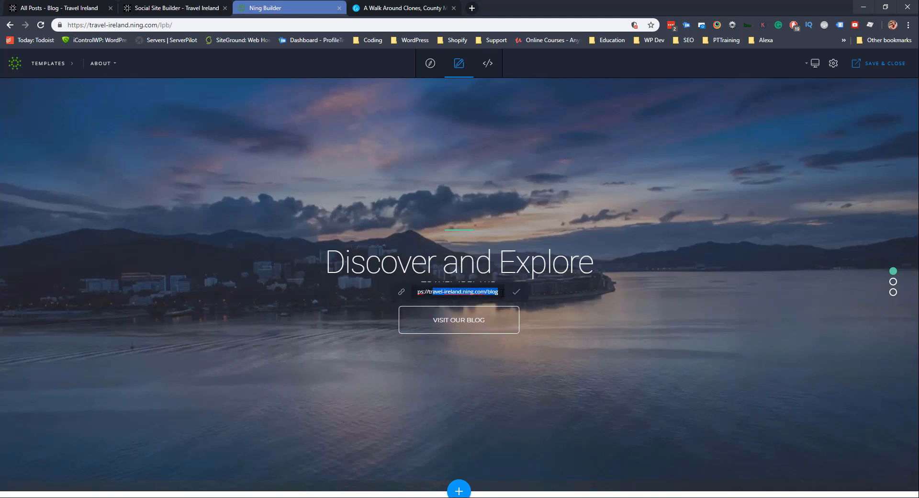
click(309, 157)
click(60, 8)
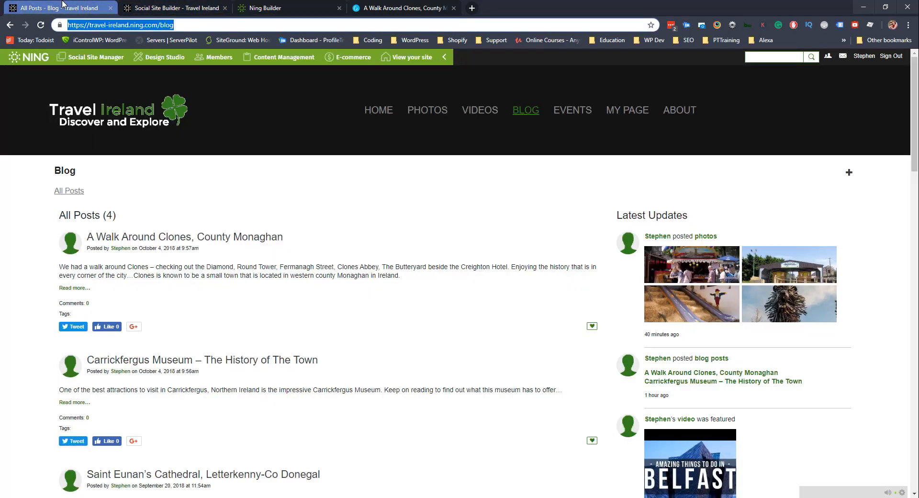
click(521, 113)
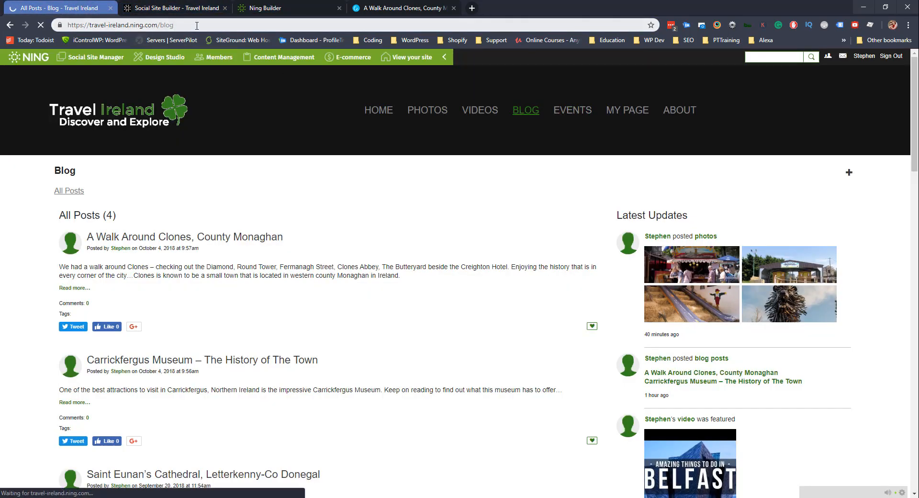
click(128, 21)
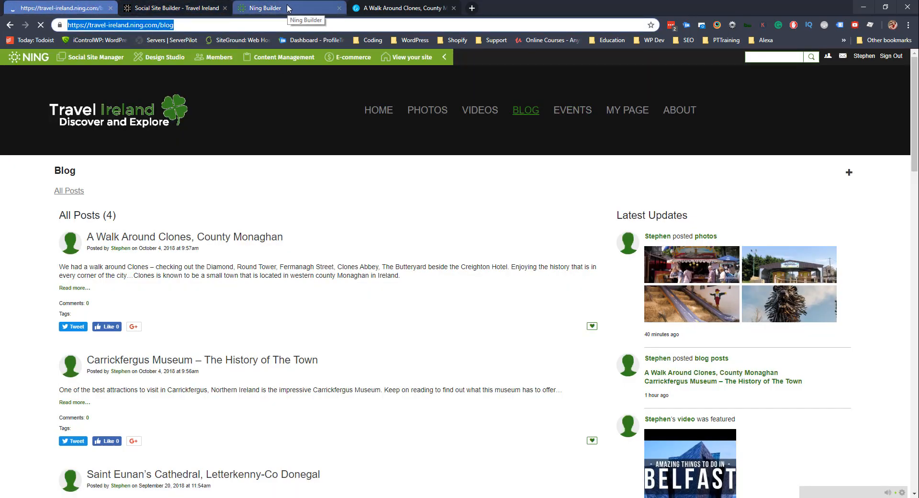
click(297, 8)
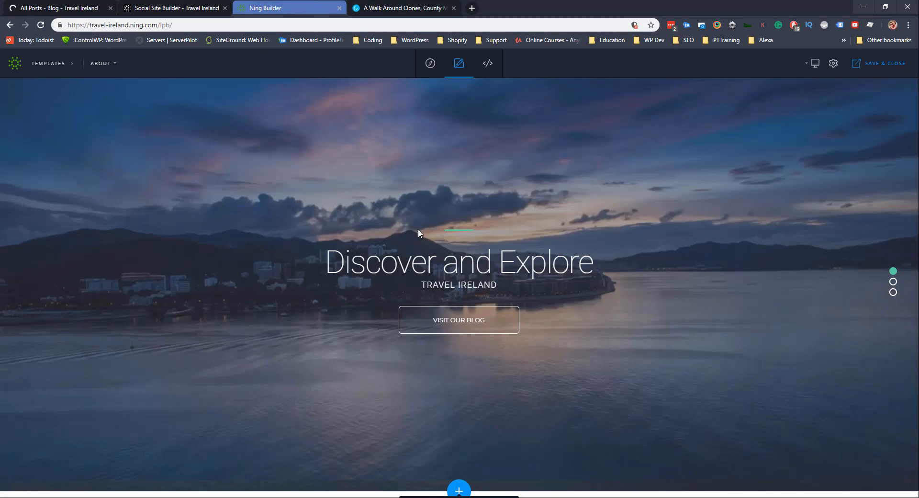
scroll(424, 228, down, 2)
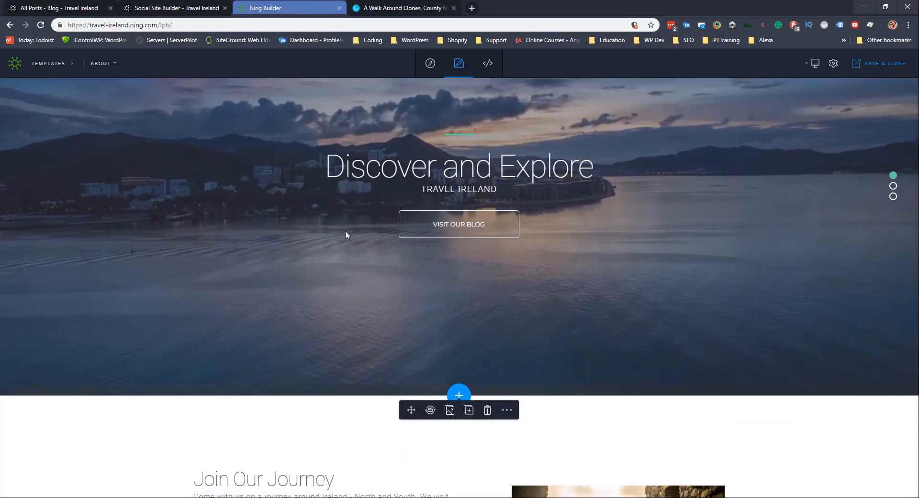
scroll(349, 224, down, 2)
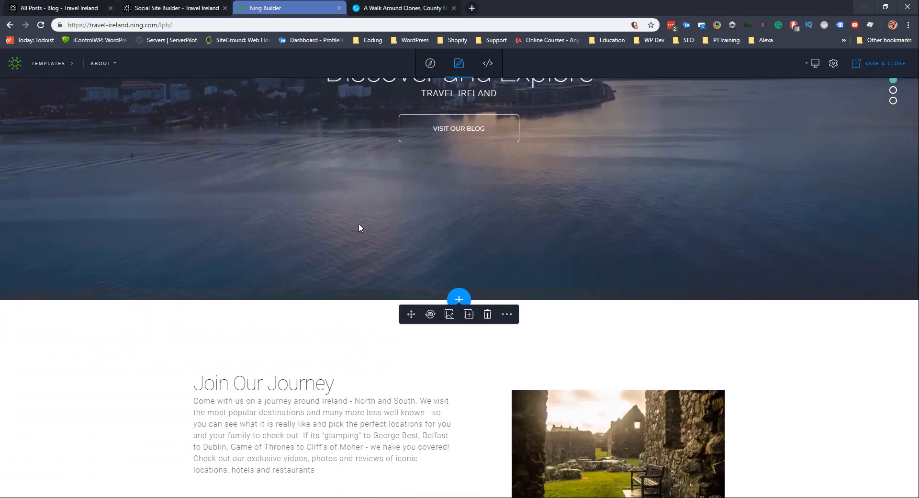
click(461, 299)
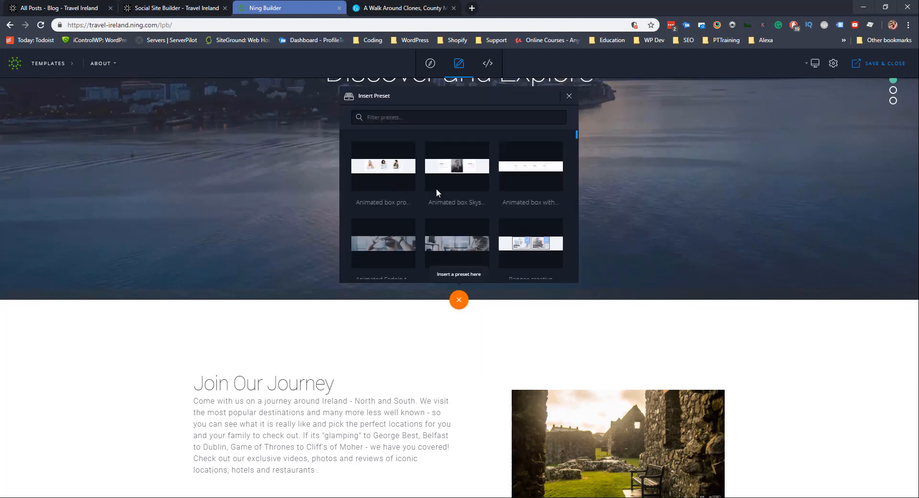
scroll(493, 182, down, 5)
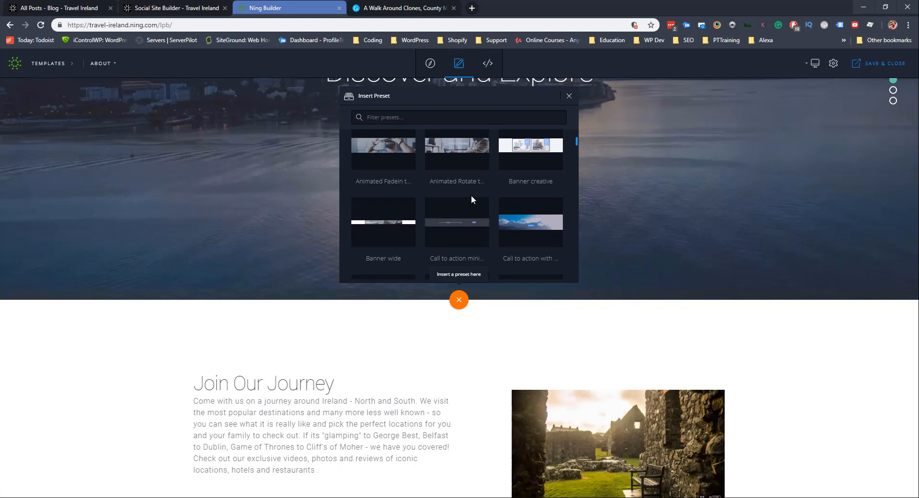
scroll(430, 211, down, 6)
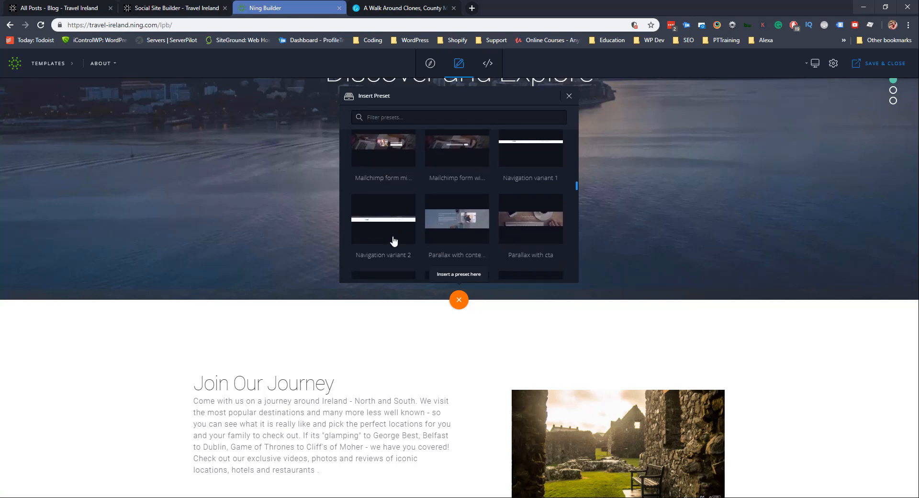
scroll(393, 239, down, 4)
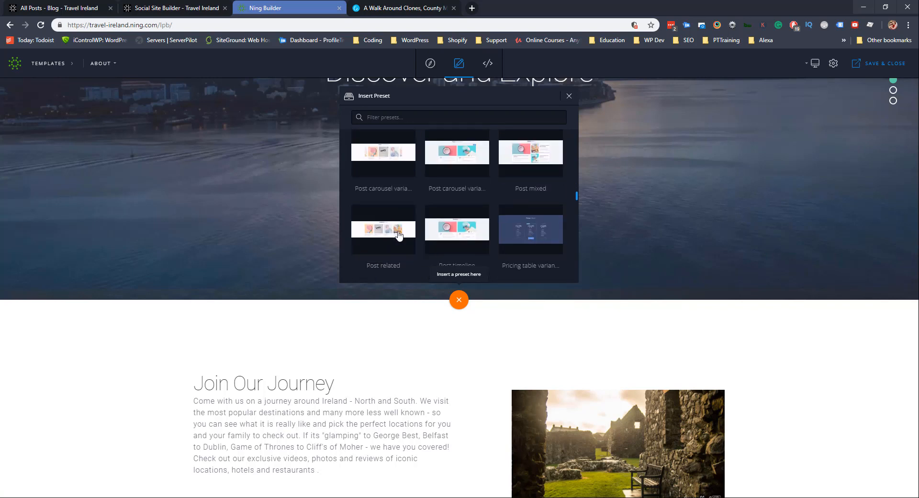
scroll(397, 234, down, 8)
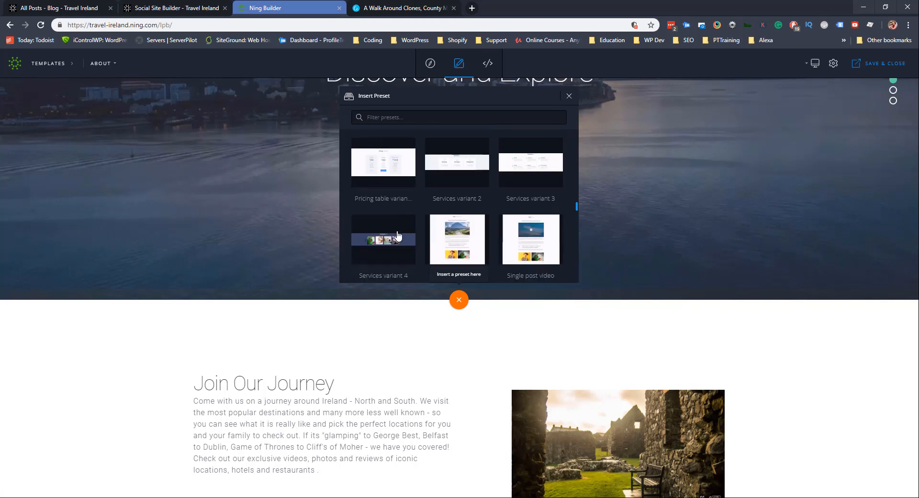
scroll(397, 234, down, 2)
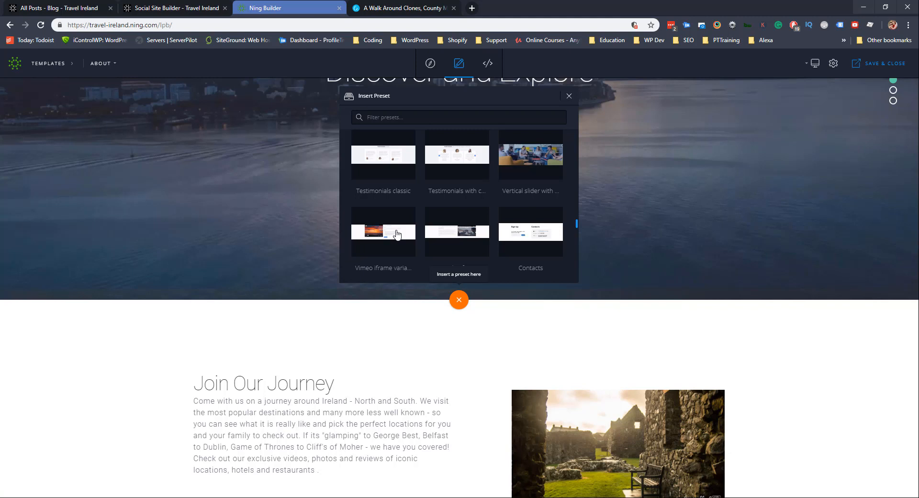
click(356, 321)
Check the Join Our Journey section's READ MORE button link without changing it.
scroll(323, 340, down, 2)
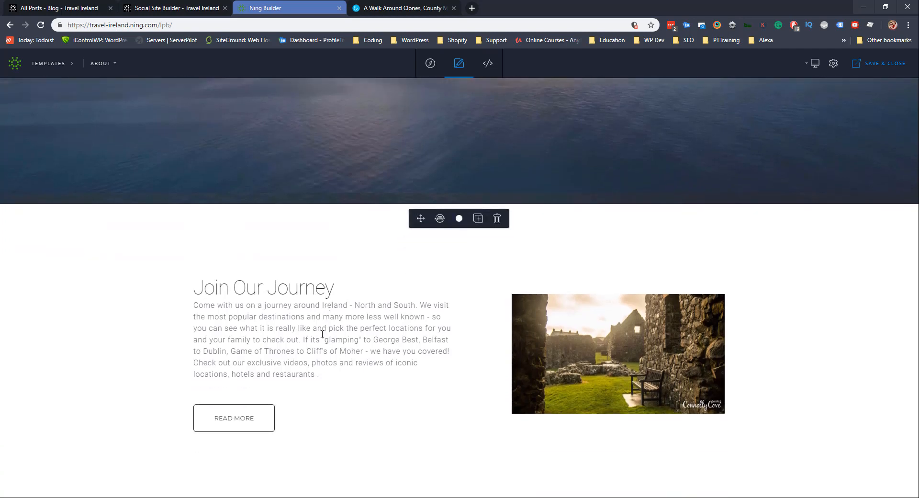
scroll(322, 334, down, 3)
mouse_move(256, 274)
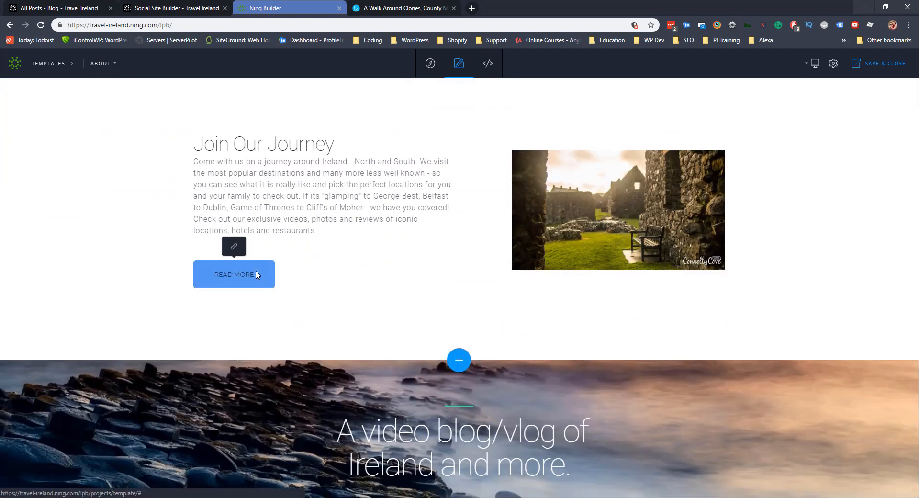
click(234, 246)
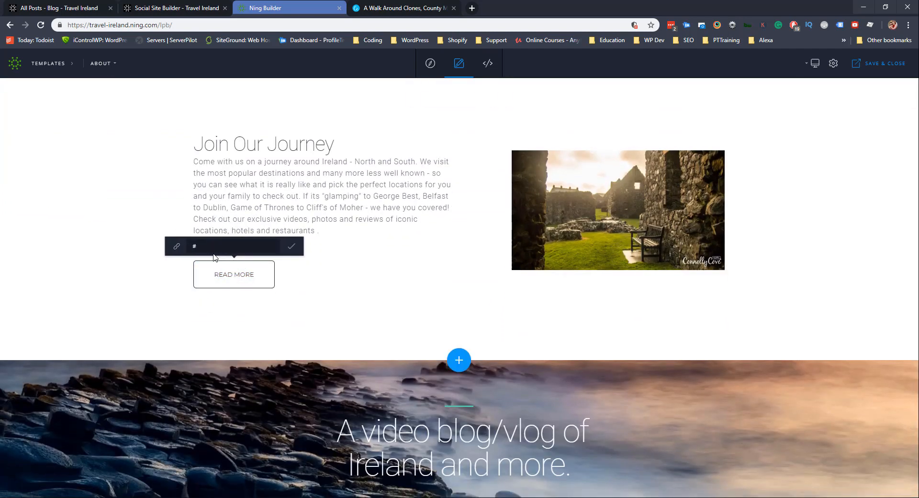
click(322, 283)
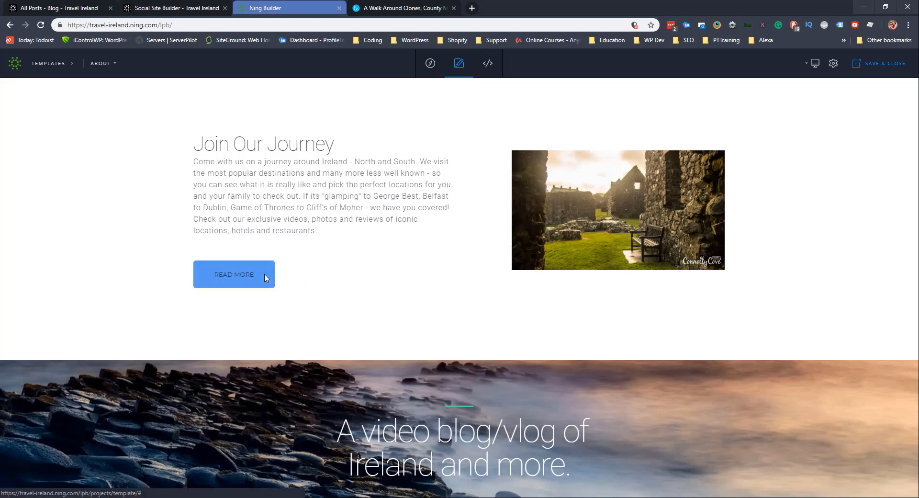
Delete the READ MORE link element (lines 133–136) from index.html and dismiss the Fatal Error.
click(489, 64)
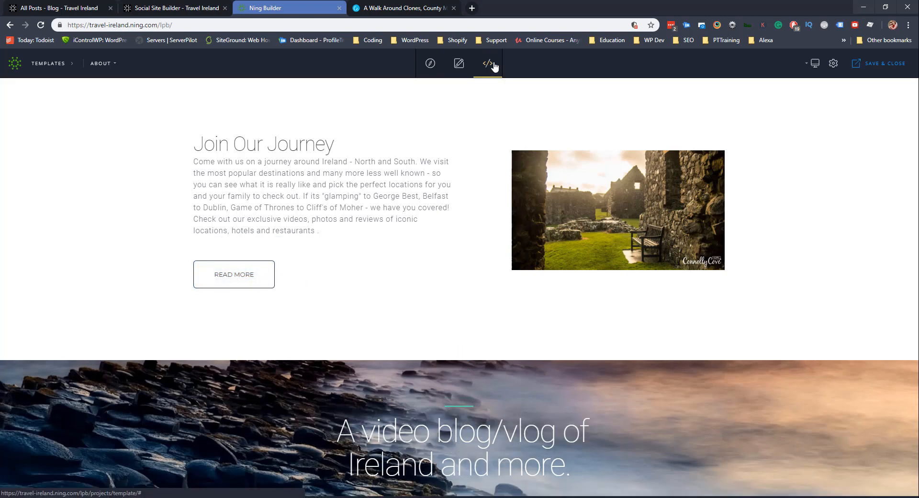
click(34, 488)
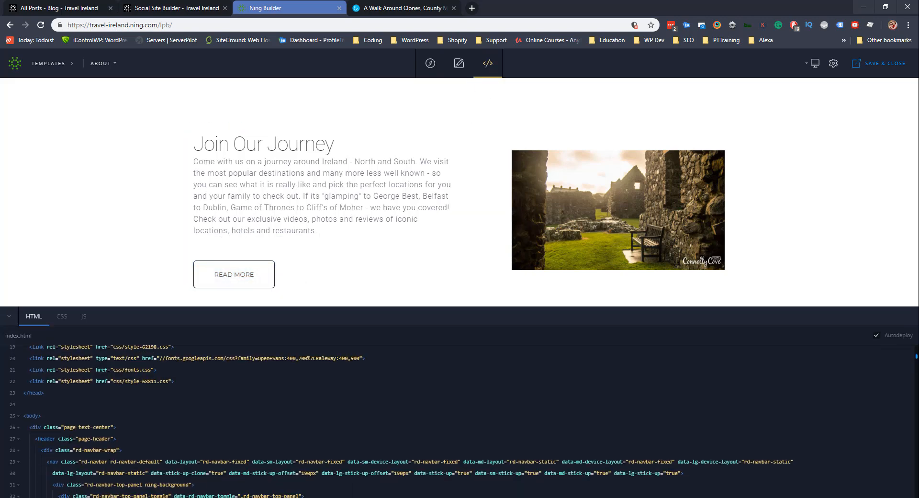
click(234, 282)
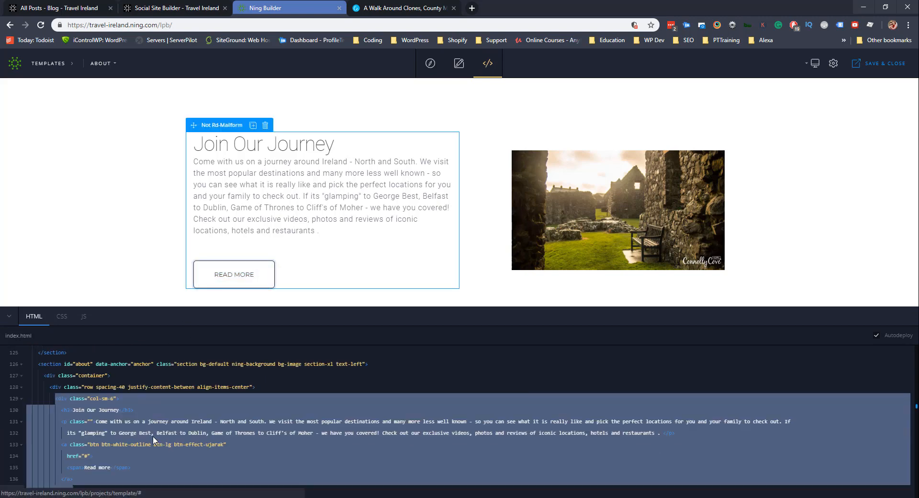
click(71, 444)
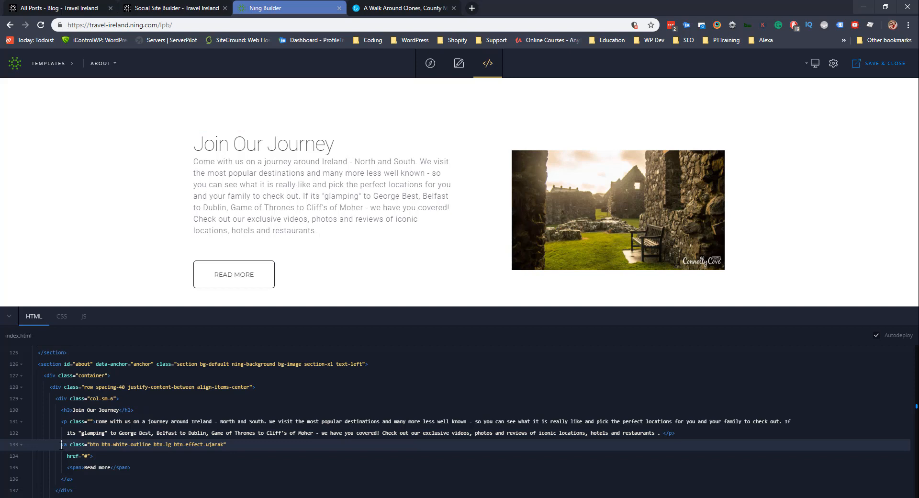
scroll(66, 444, down, 1)
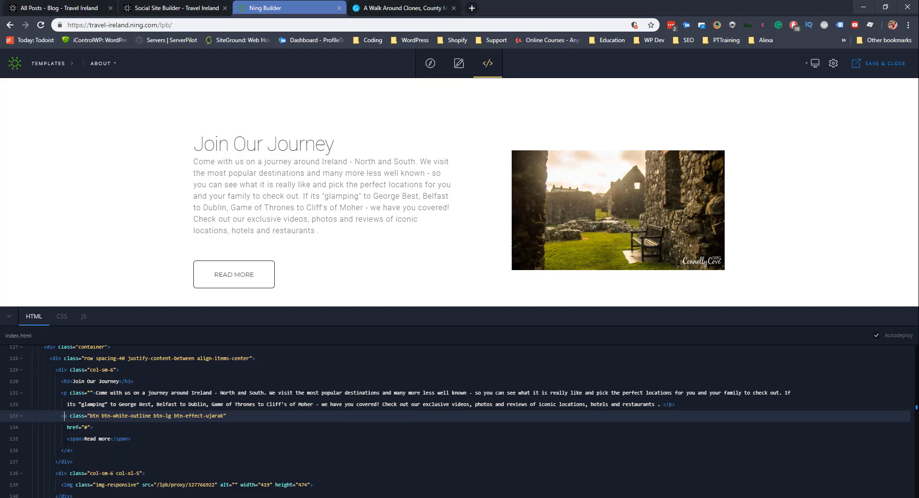
click(62, 417)
drag(78, 454, 55, 416)
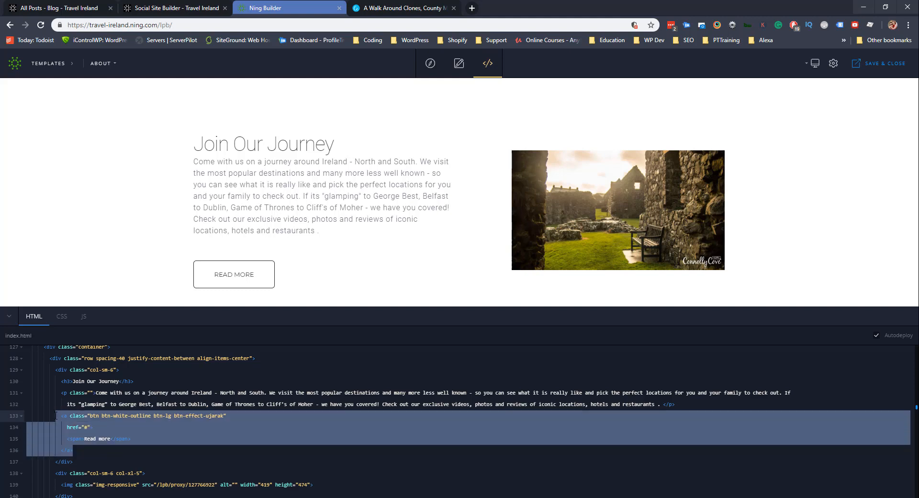
key(BackSpace)
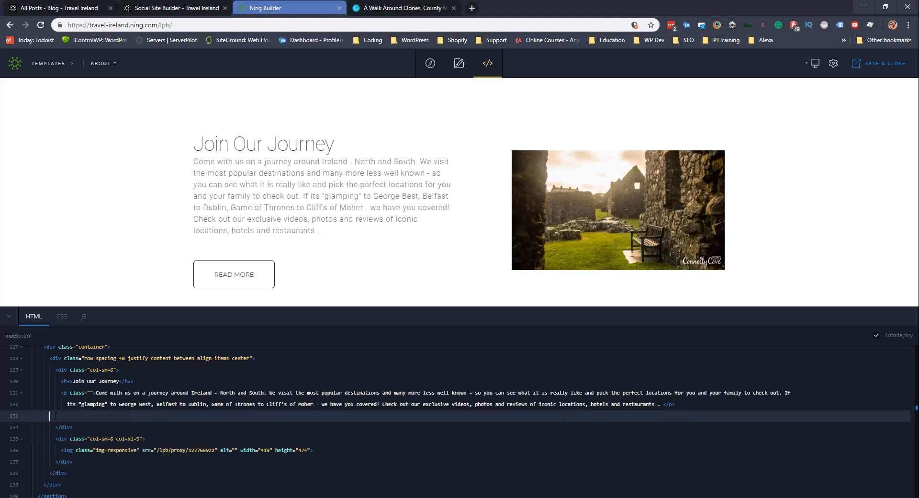
key(BackSpace)
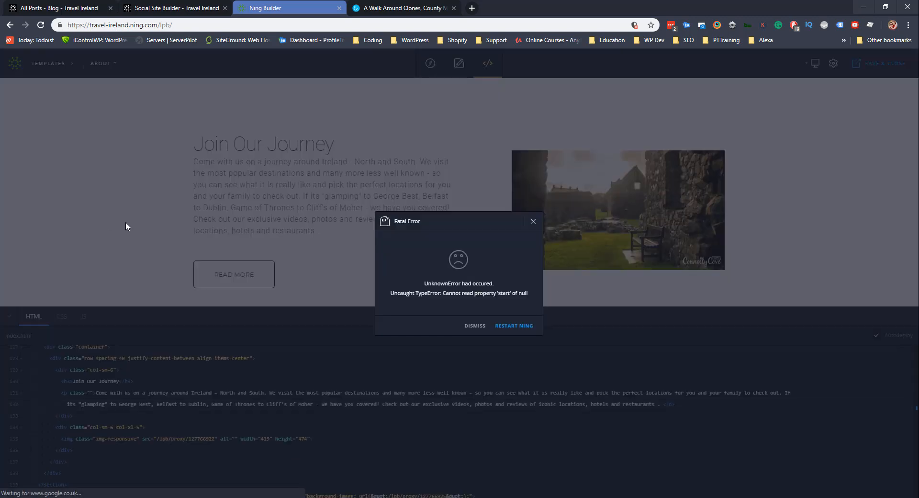
click(474, 325)
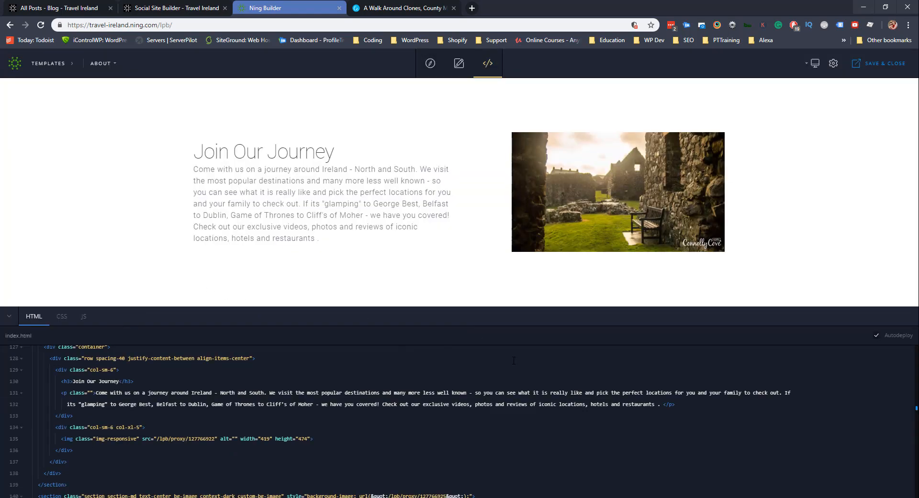
Collapse the code panel and look over the Join Our Journey section.
click(9, 316)
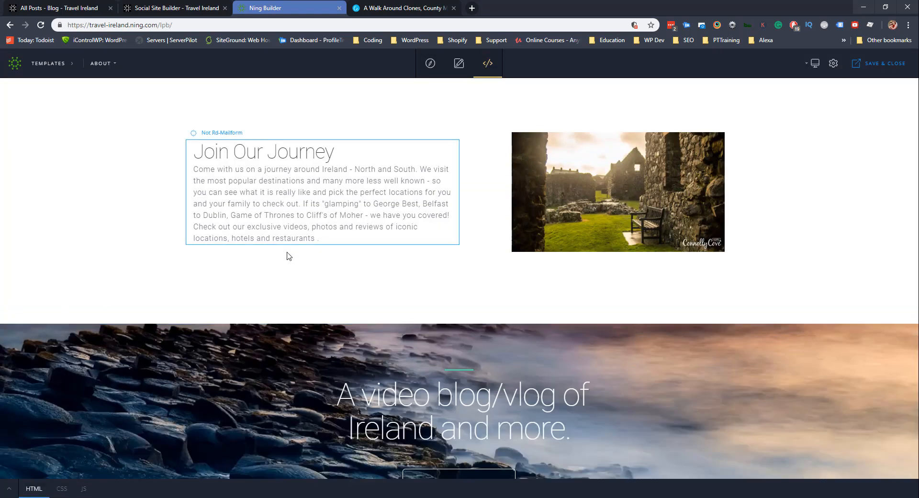
click(333, 190)
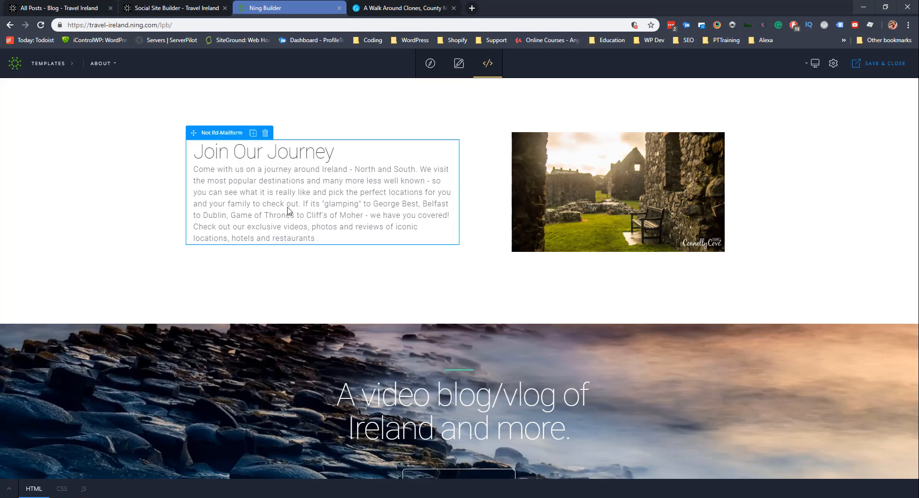
scroll(336, 271, down, 2)
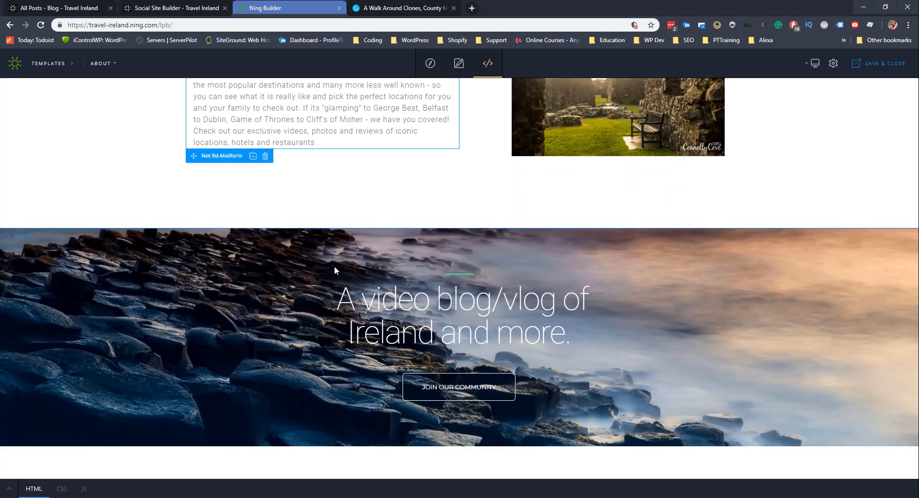
scroll(277, 225, up, 2)
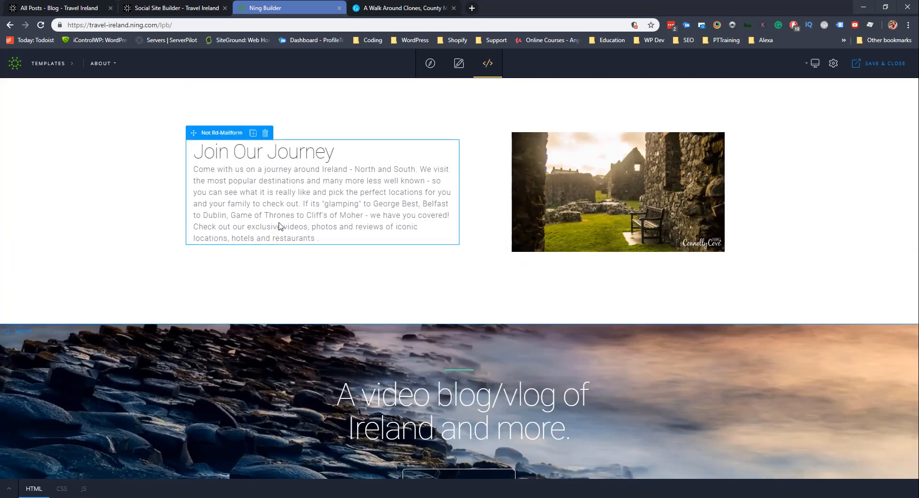
scroll(404, 243, down, 3)
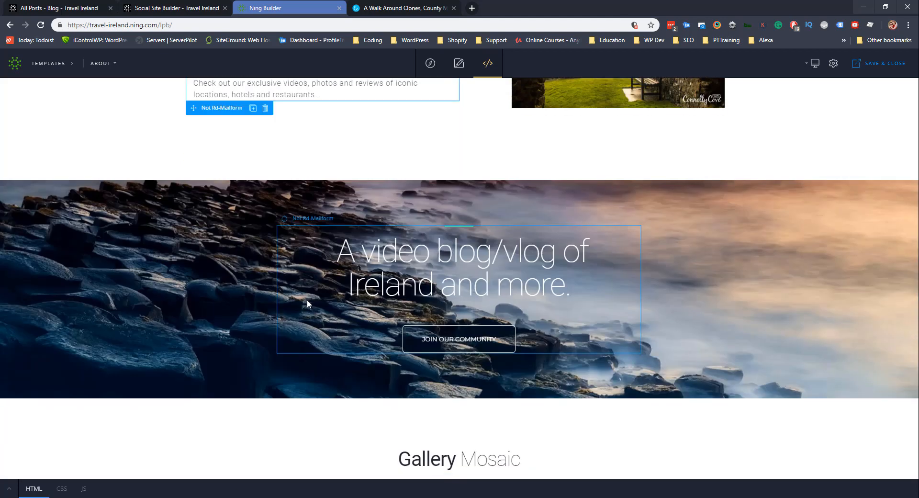
scroll(312, 289, up, 4)
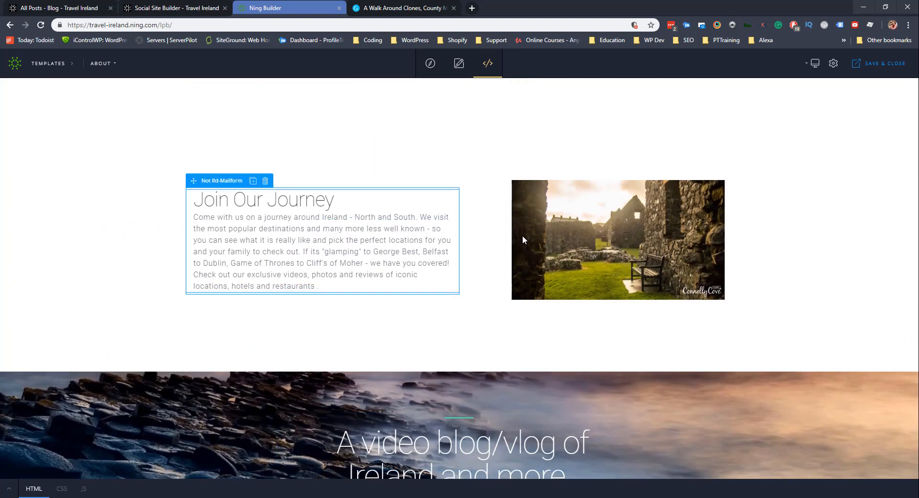
Return to visual editing and scroll down to the Gallery Mosaic sample photos.
click(458, 65)
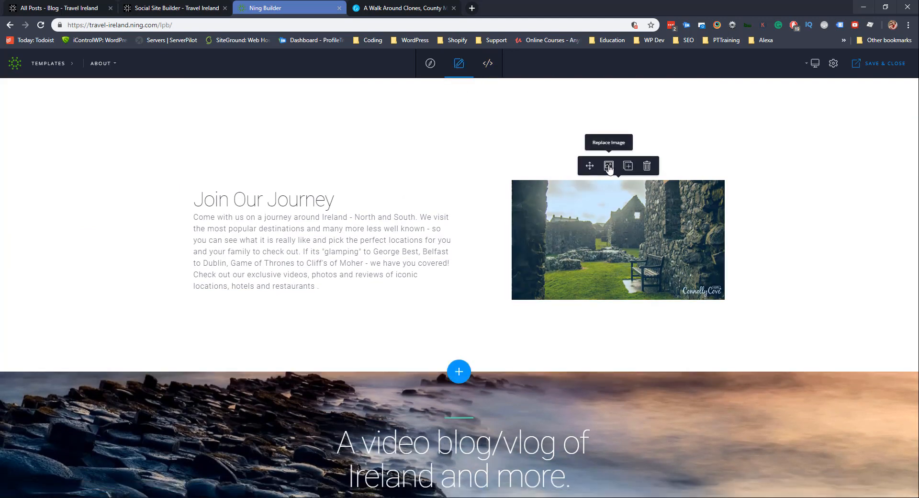
scroll(471, 326, down, 1)
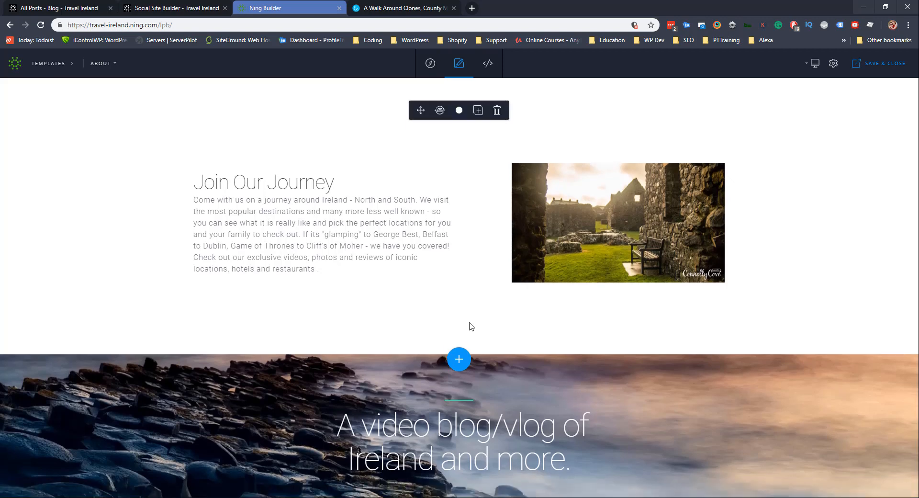
scroll(469, 326, down, 3)
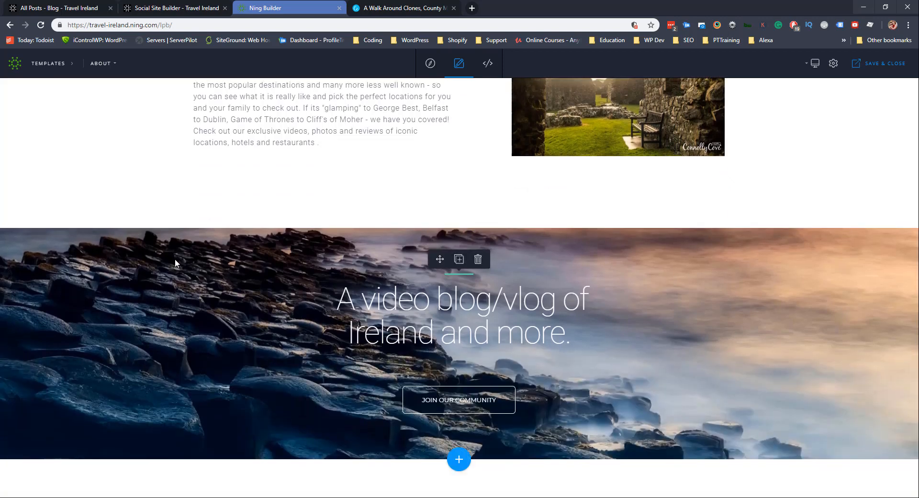
scroll(180, 250, down, 2)
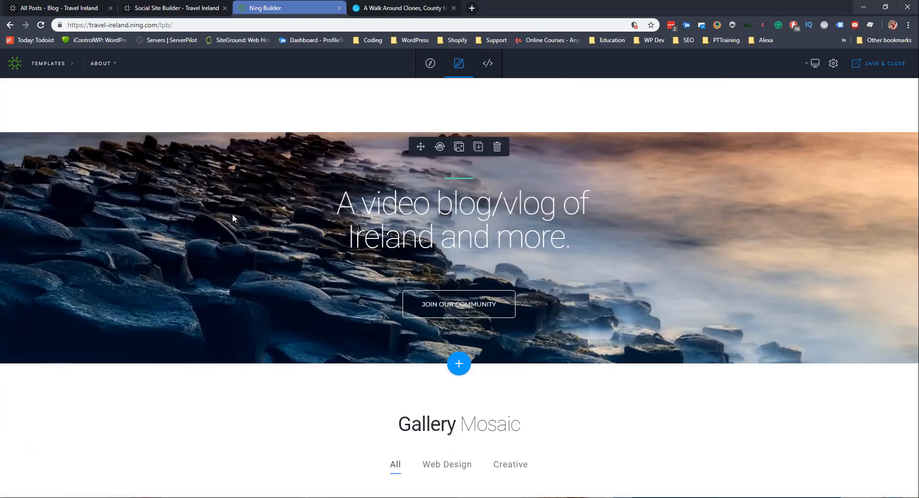
scroll(225, 215, down, 3)
scroll(212, 201, down, 3)
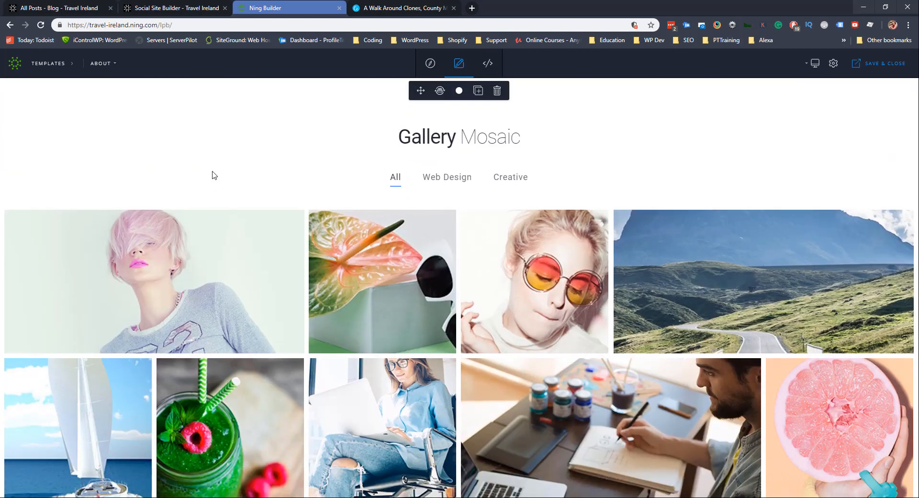
scroll(213, 175, down, 2)
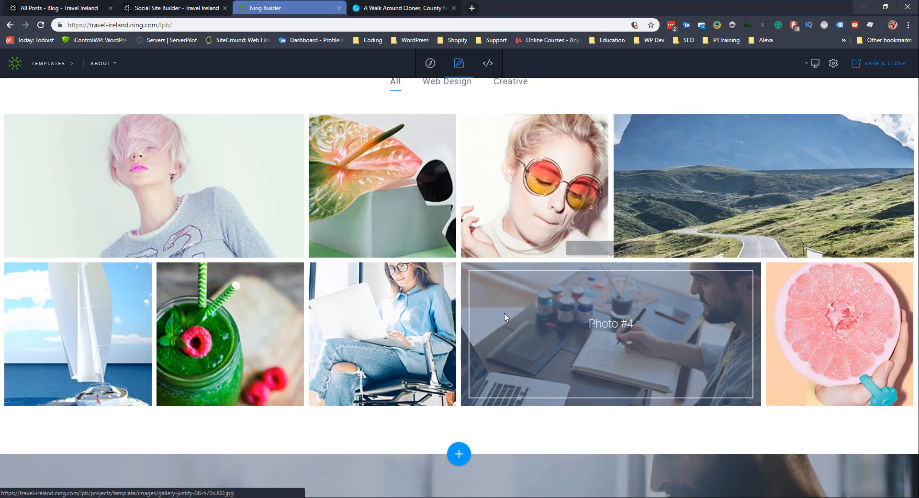
scroll(504, 317, up, 3)
mouse_move(353, 288)
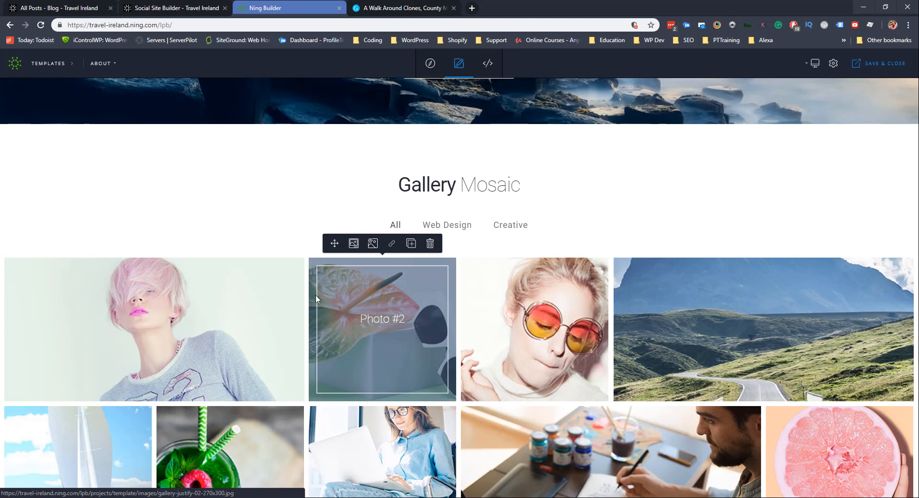
Upload the Aslan statue image and insert it into the first Gallery Mosaic tile.
click(125, 243)
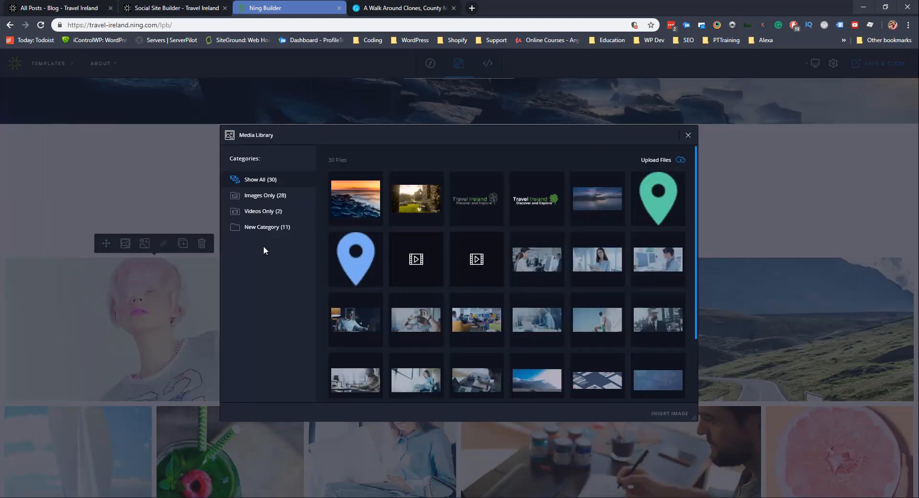
click(657, 160)
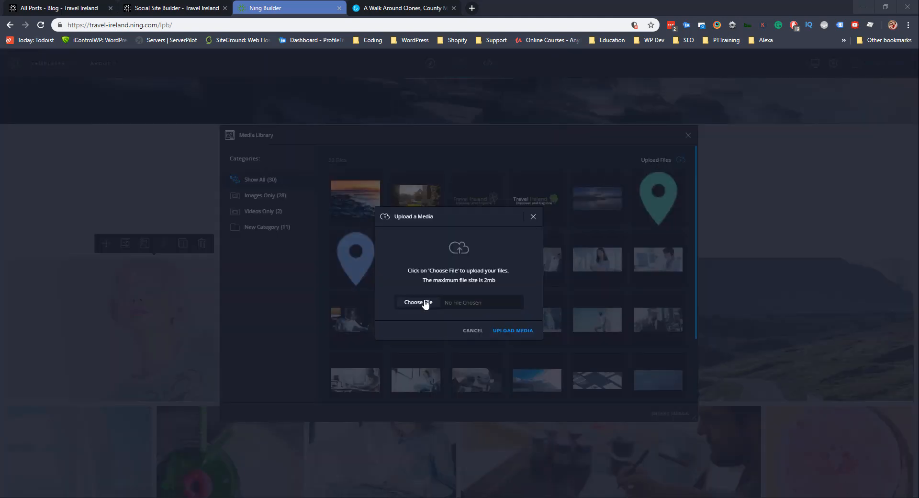
click(418, 302)
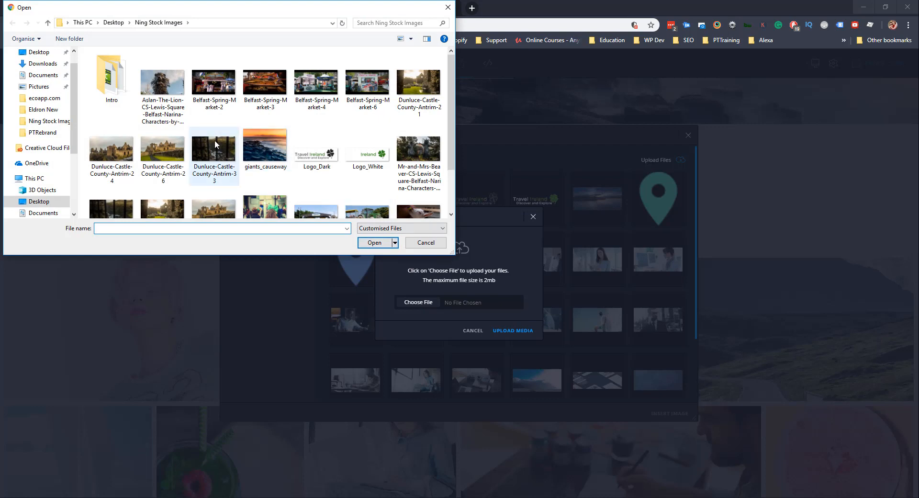
click(162, 81)
click(374, 242)
click(519, 331)
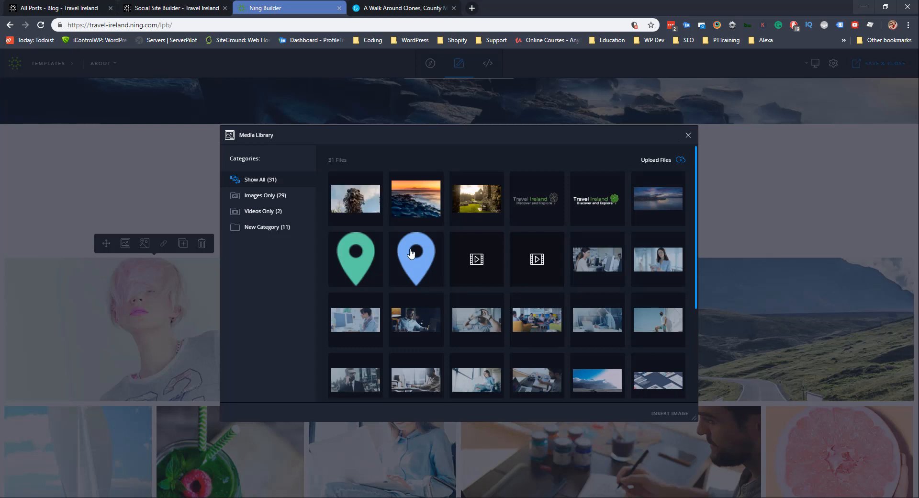
click(363, 196)
click(669, 413)
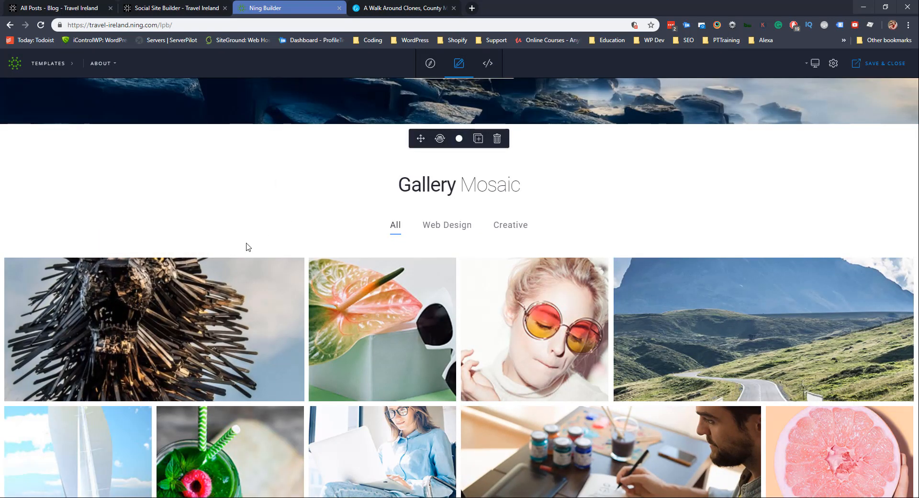
Delete the 'Good relationships' section from the landing page and check the remaining sections.
scroll(247, 244, down, 4)
scroll(244, 239, down, 4)
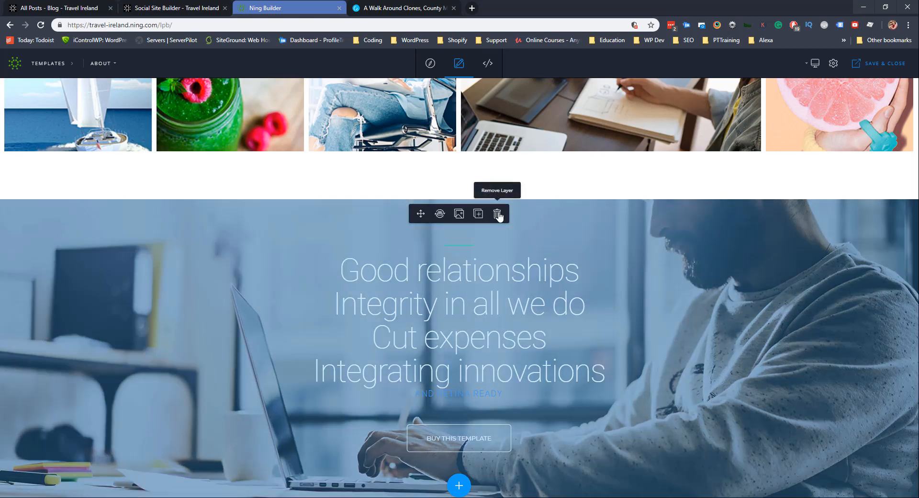
click(498, 214)
mouse_move(435, 372)
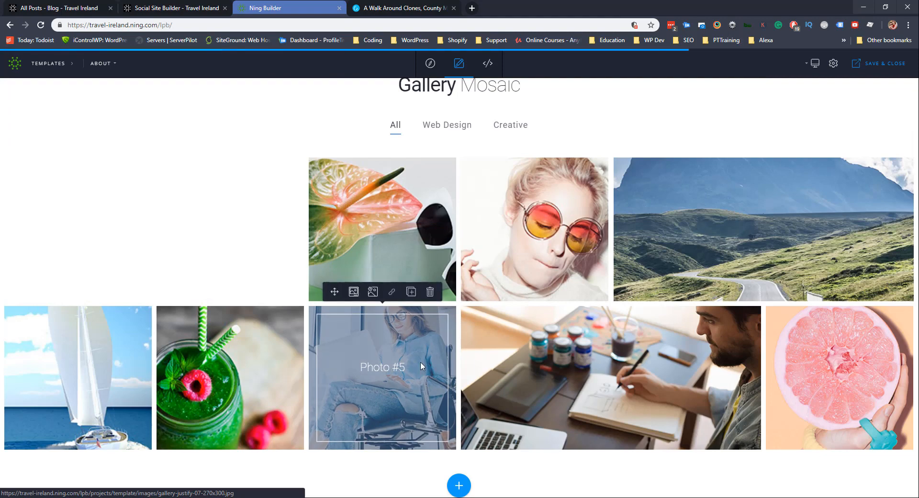
scroll(203, 277, up, 8)
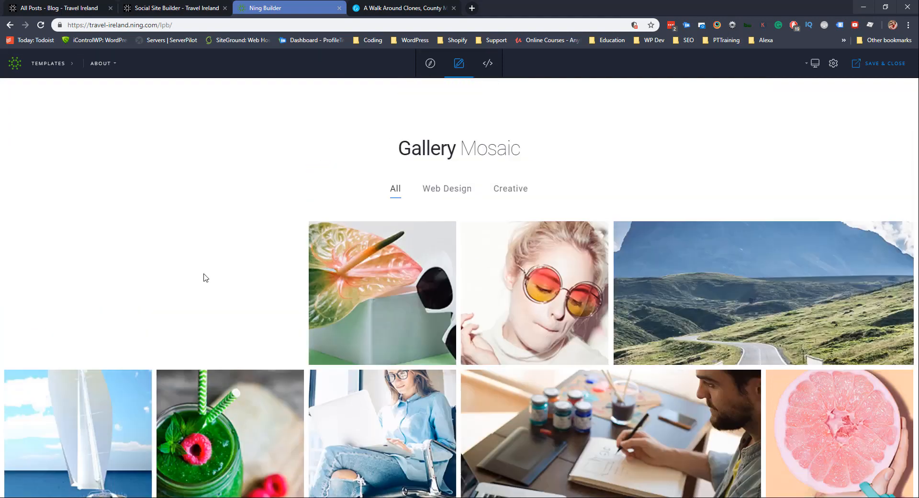
scroll(203, 277, up, 12)
scroll(203, 277, down, 14)
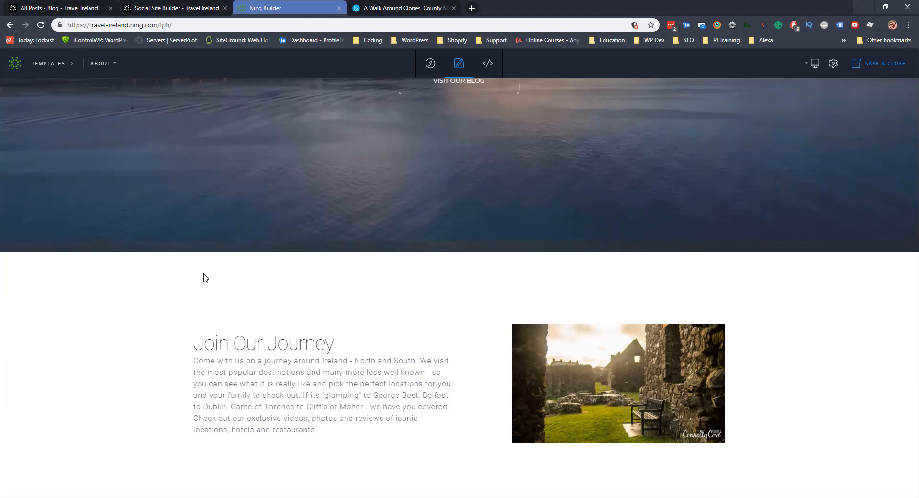
scroll(287, 296, up, 2)
scroll(282, 322, down, 4)
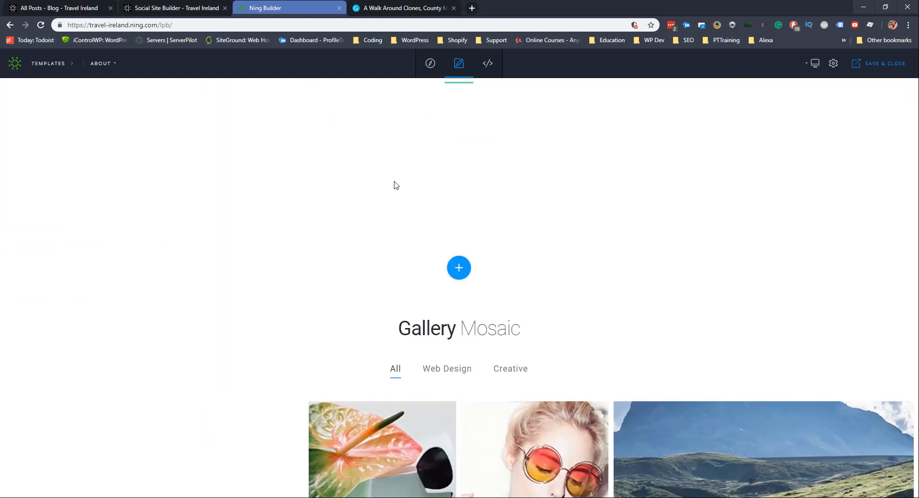
scroll(322, 242, down, 5)
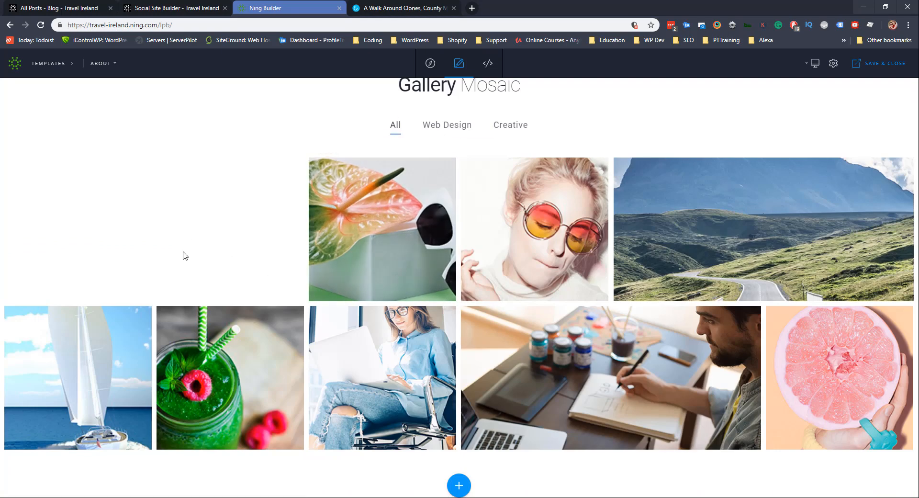
scroll(196, 379, up, 6)
scroll(168, 342, up, 12)
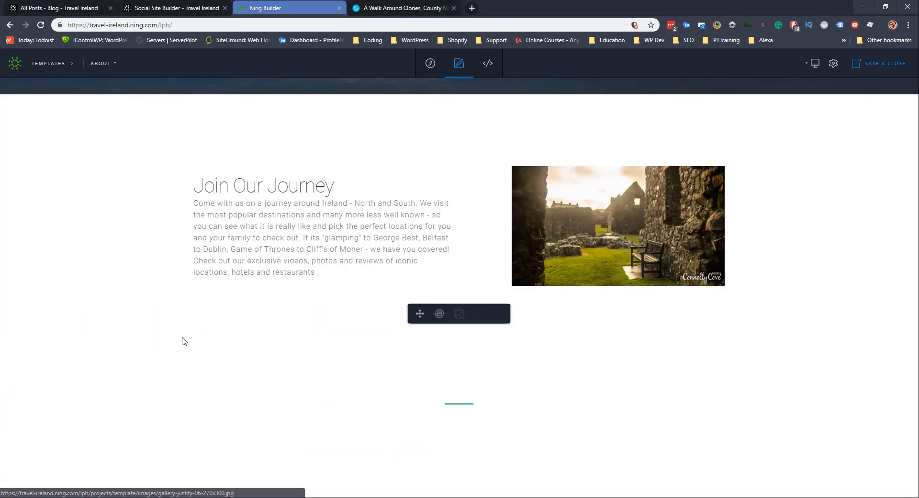
scroll(200, 348, down, 6)
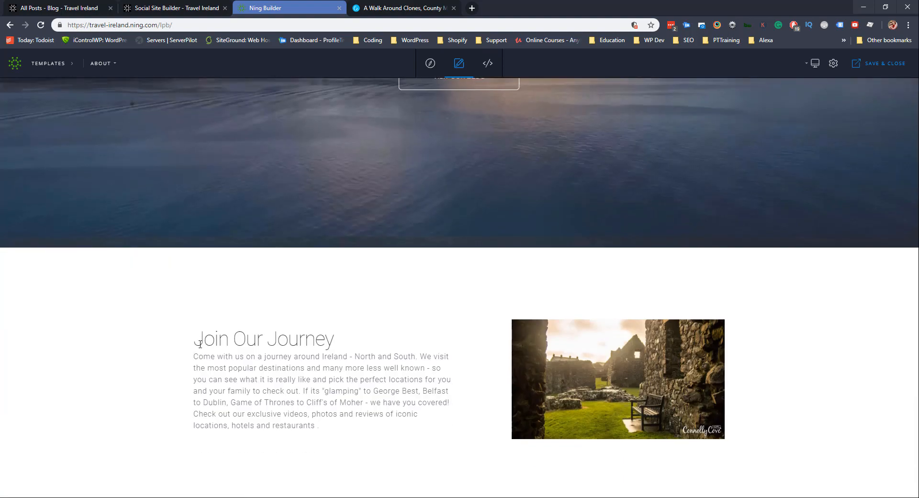
scroll(408, 414, down, 5)
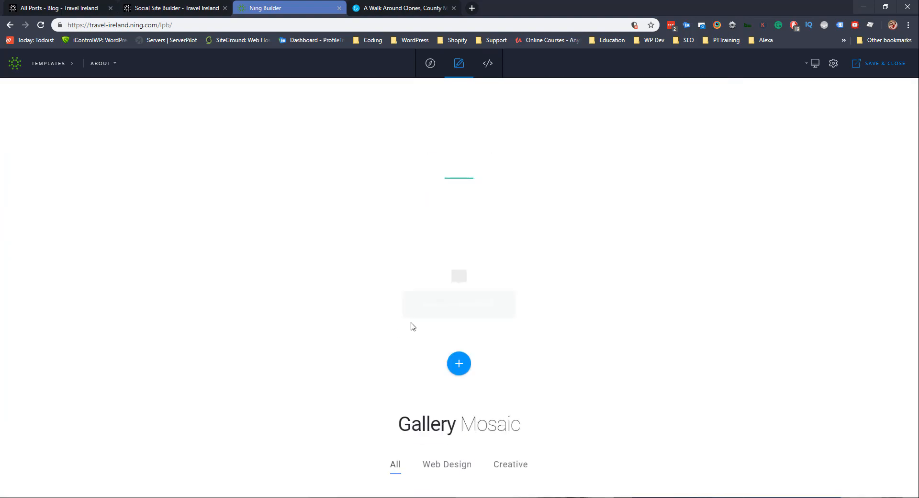
scroll(410, 324, up, 11)
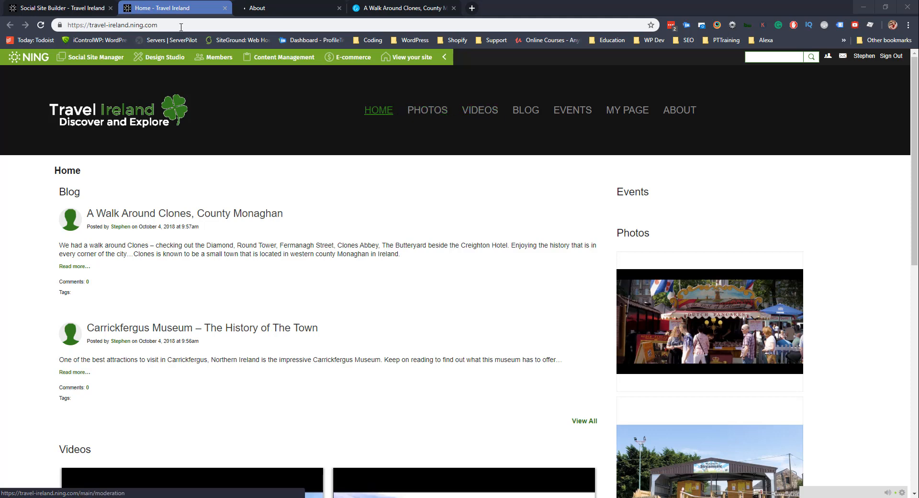
Drag the About page higher in Site & Pages and save the new page order.
click(76, 6)
drag(144, 306, 144, 172)
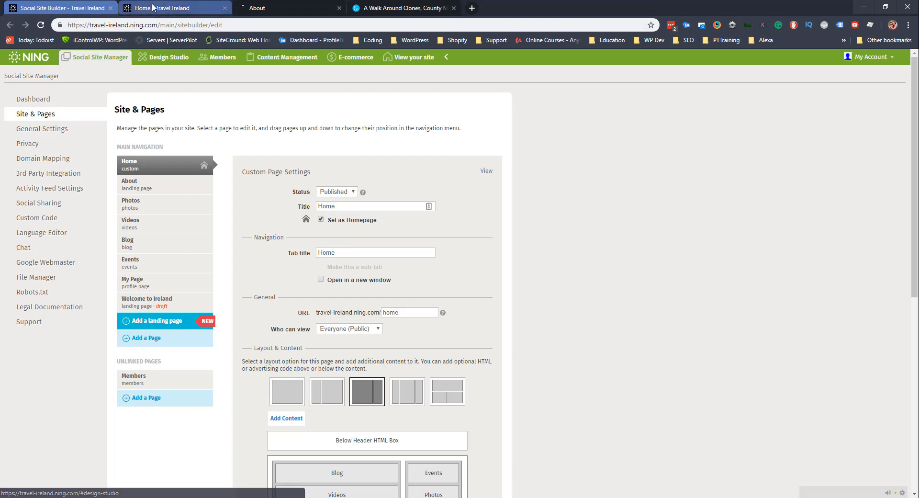
click(154, 6)
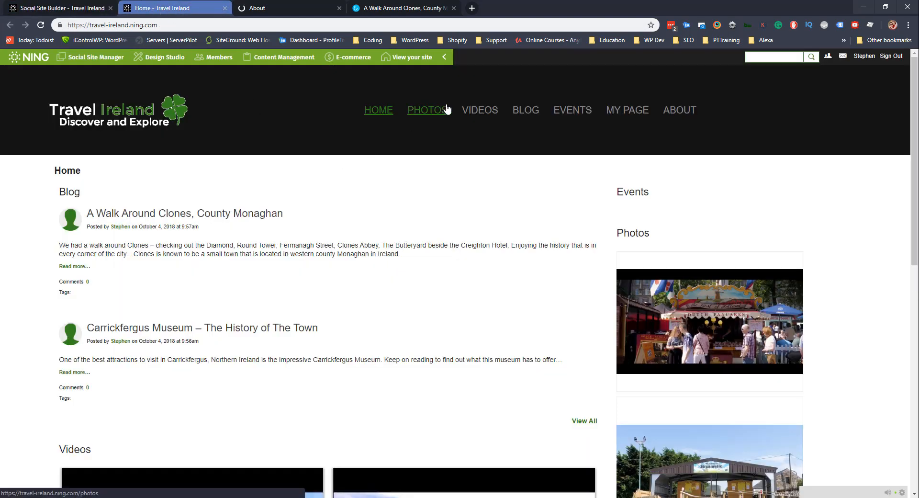
click(62, 7)
scroll(287, 306, down, 10)
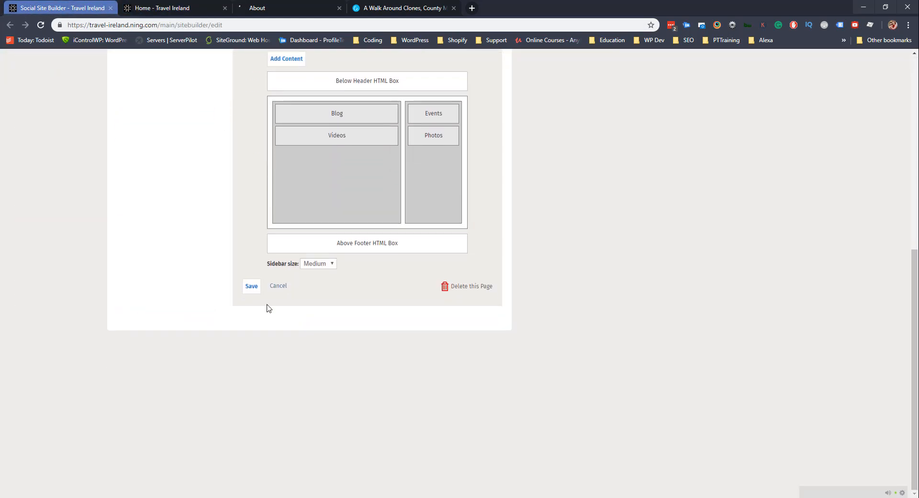
click(250, 286)
Reload the live home page to check the new menu, then view the About page.
click(203, 9)
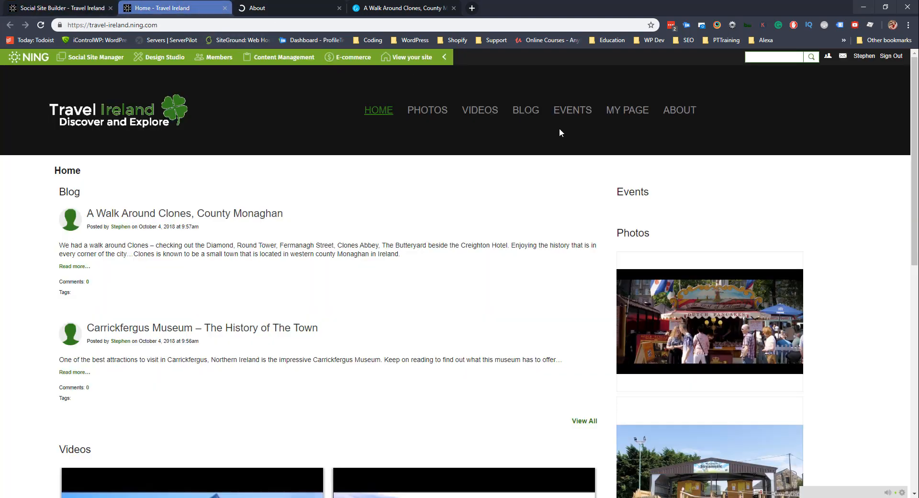
click(67, 8)
click(157, 8)
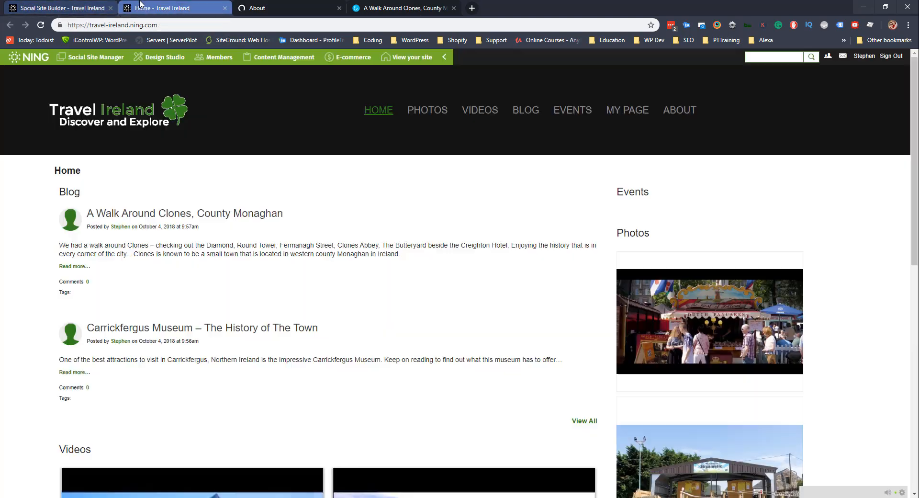
click(40, 25)
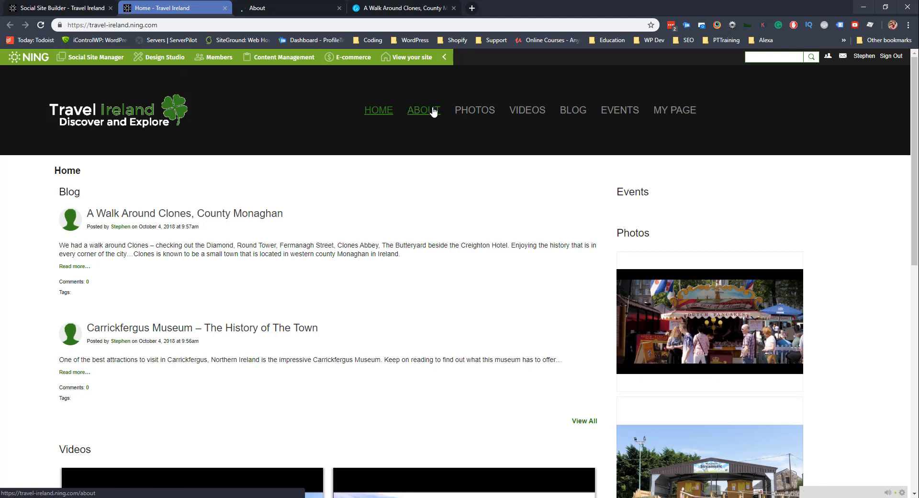
click(308, 8)
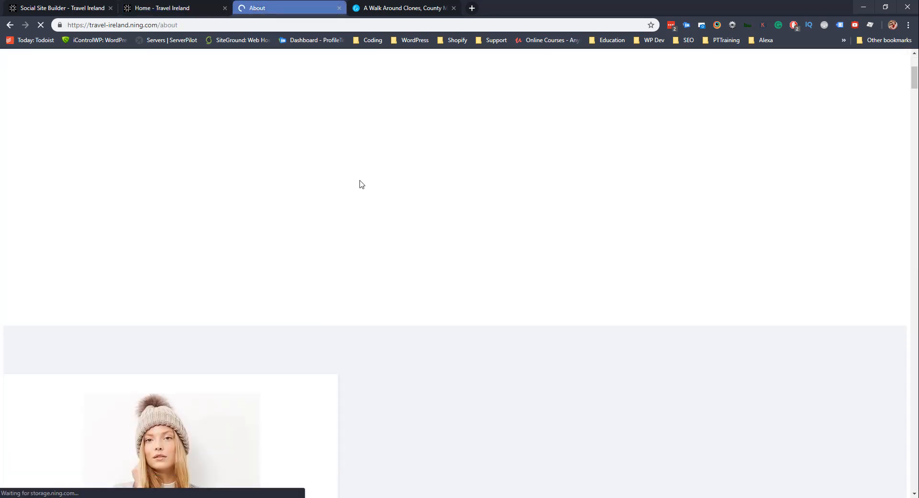
scroll(363, 191, down, 10)
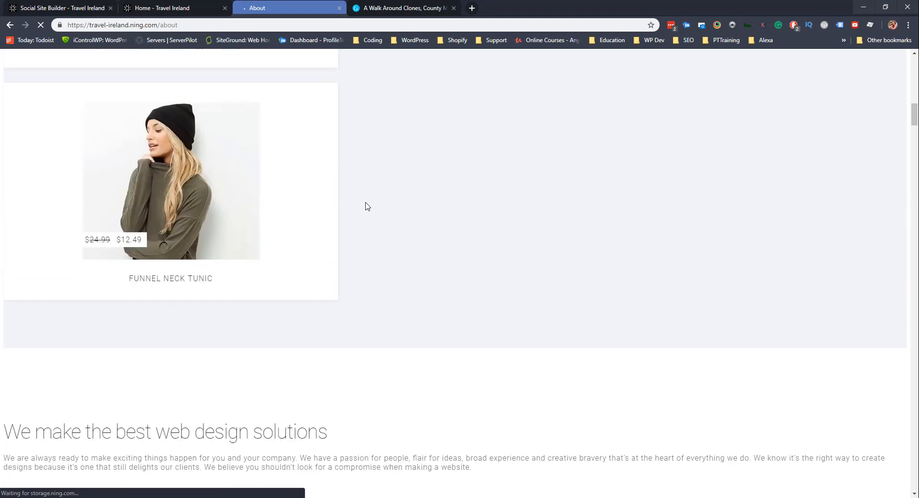
scroll(375, 301, down, 6)
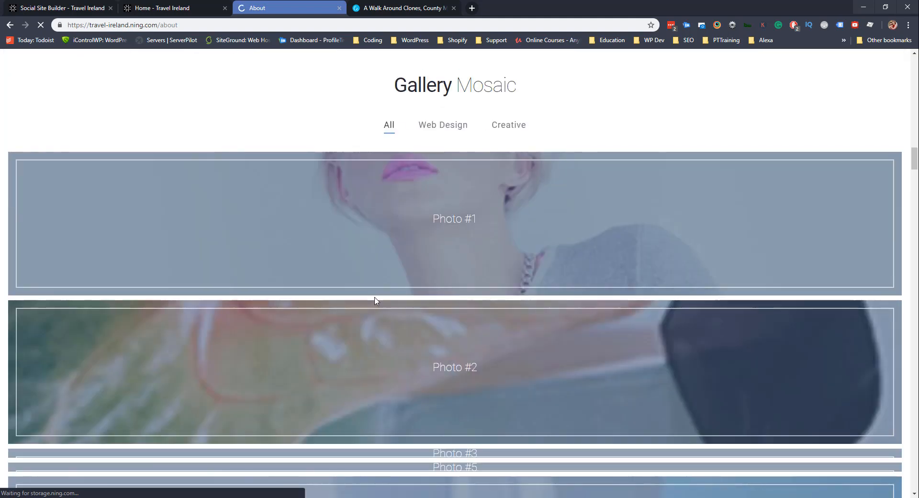
scroll(375, 304, down, 6)
scroll(367, 357, up, 20)
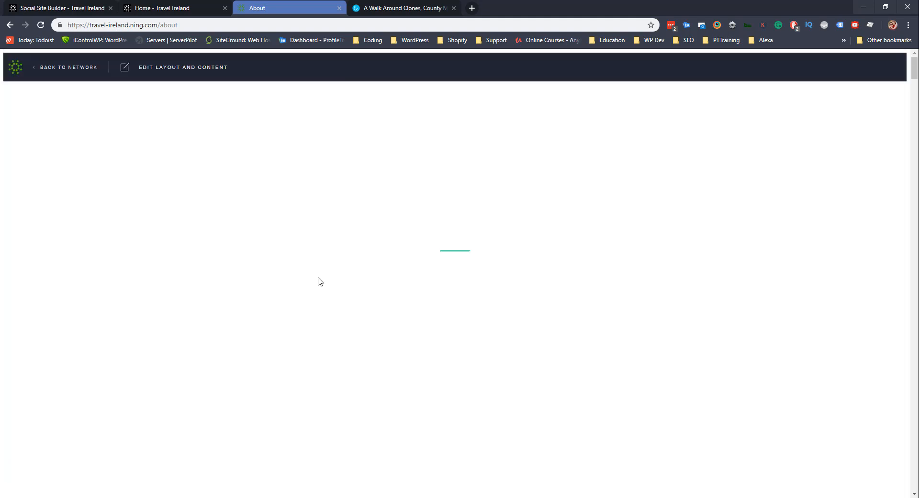
click(183, 5)
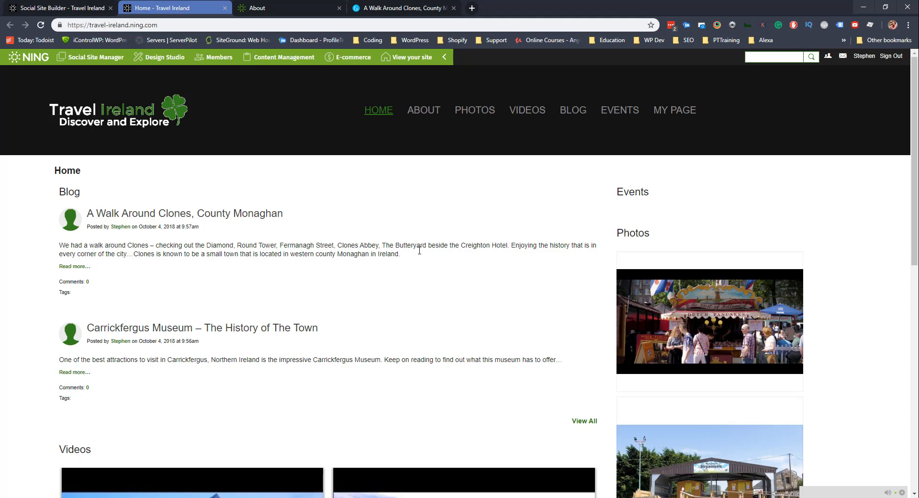
Add a new Published Custom page titled 'About Travel'.
click(62, 8)
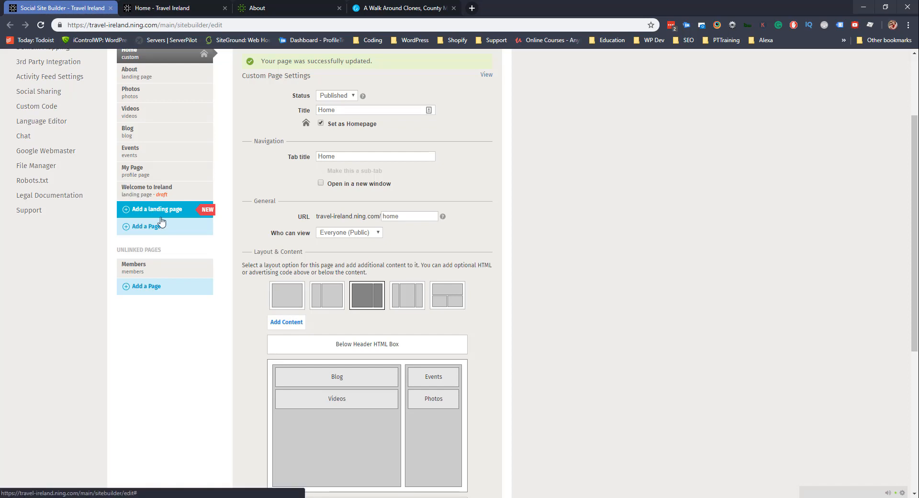
click(147, 231)
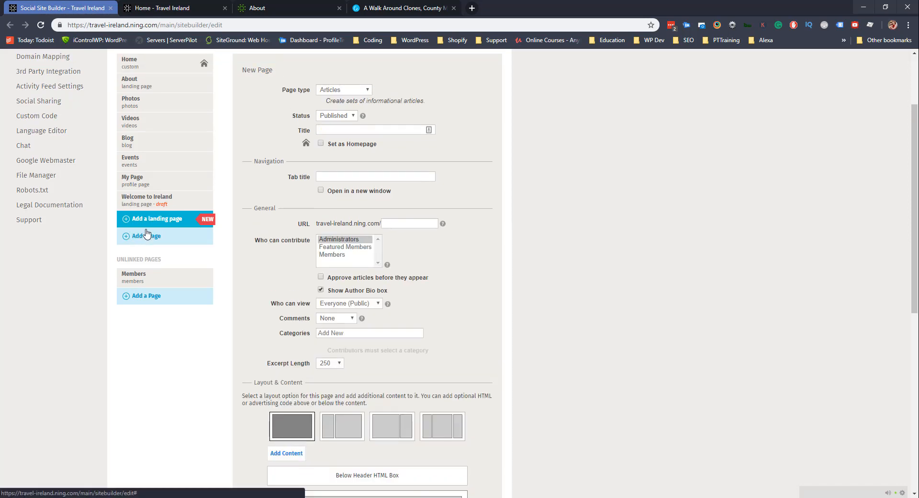
scroll(301, 170, up, 1)
click(337, 163)
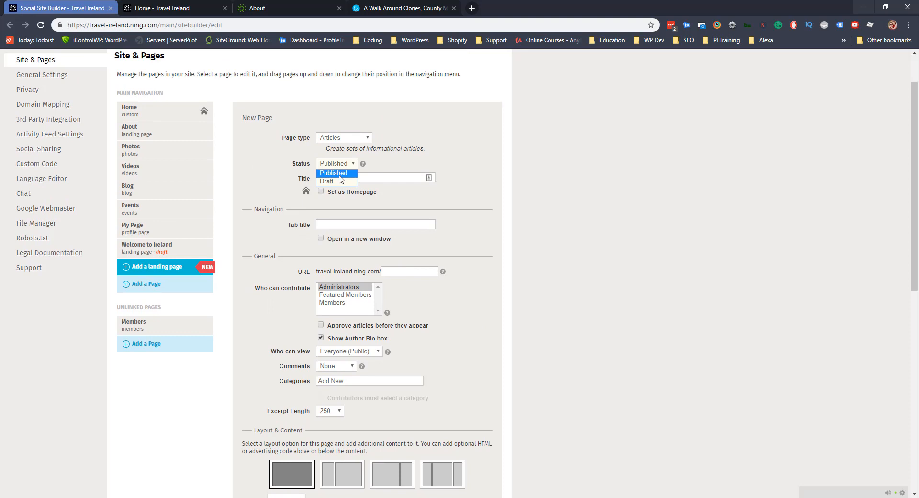
click(339, 174)
click(343, 137)
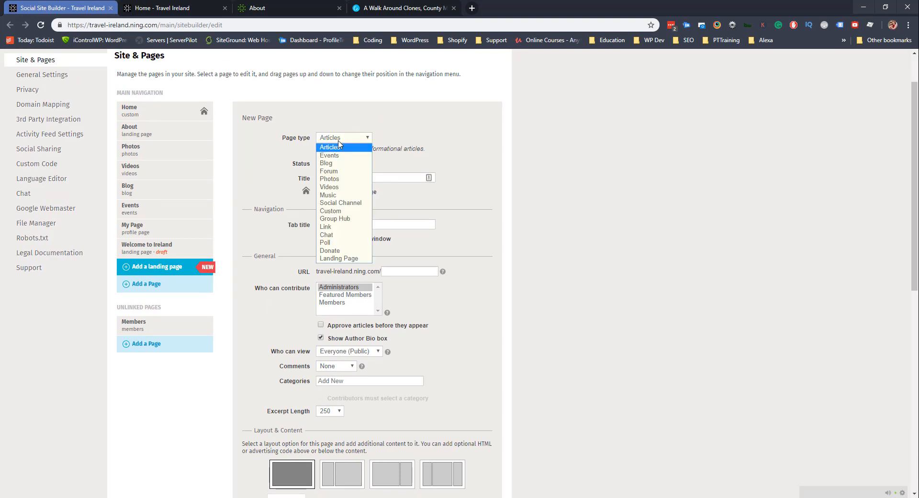
click(339, 211)
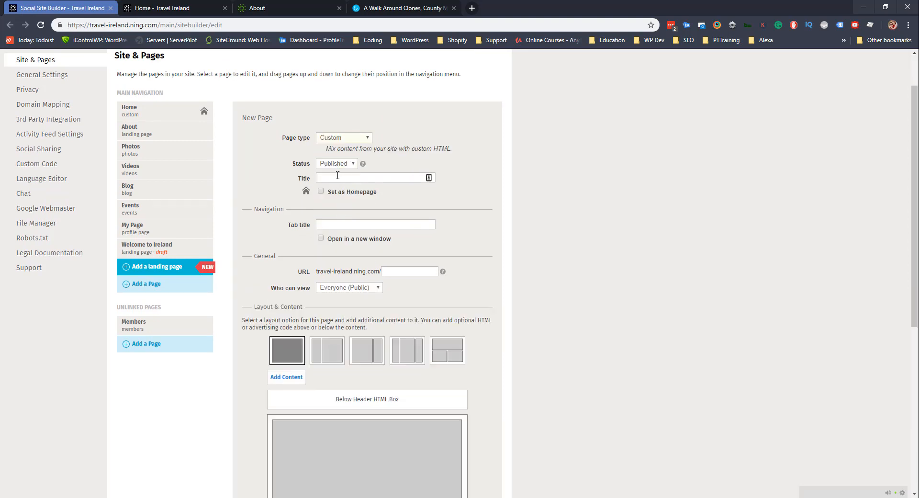
click(338, 175)
text(A)
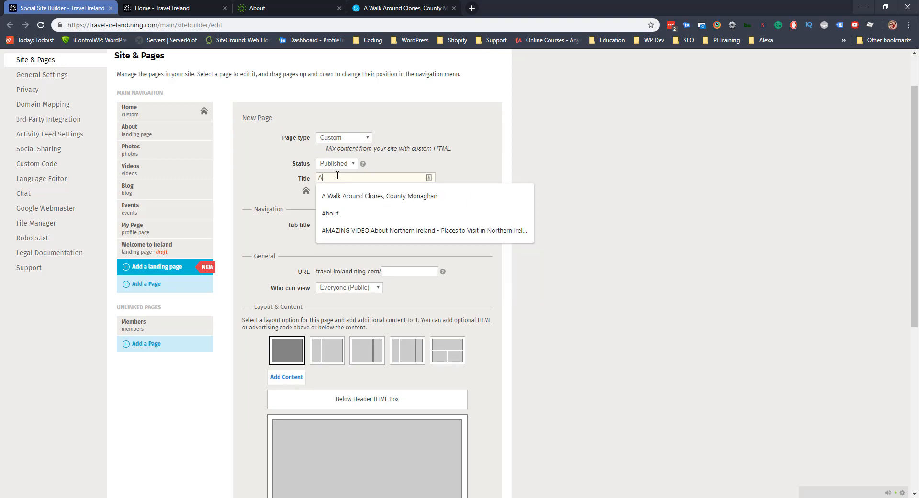
text(bout Travel)
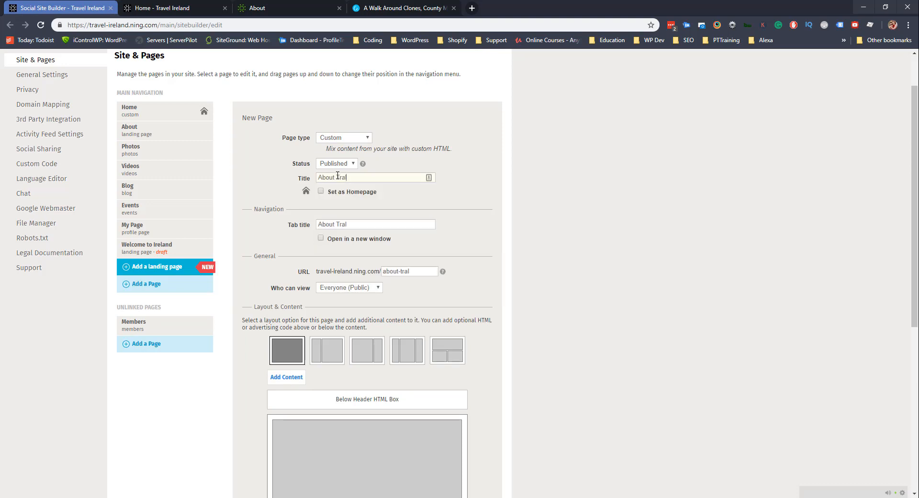
key(BackSpace)
text(vel)
scroll(344, 216, down, 3)
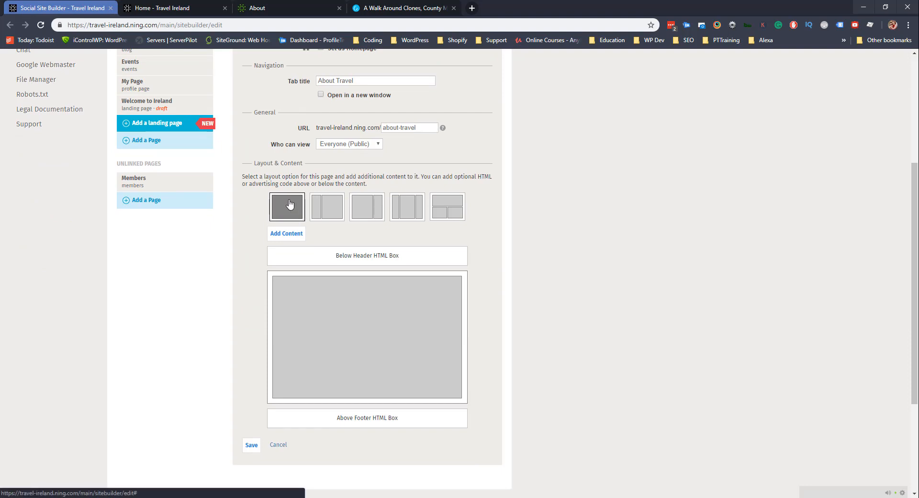
Add a Blog content block titled 'About Us' and view its display style choices.
click(287, 233)
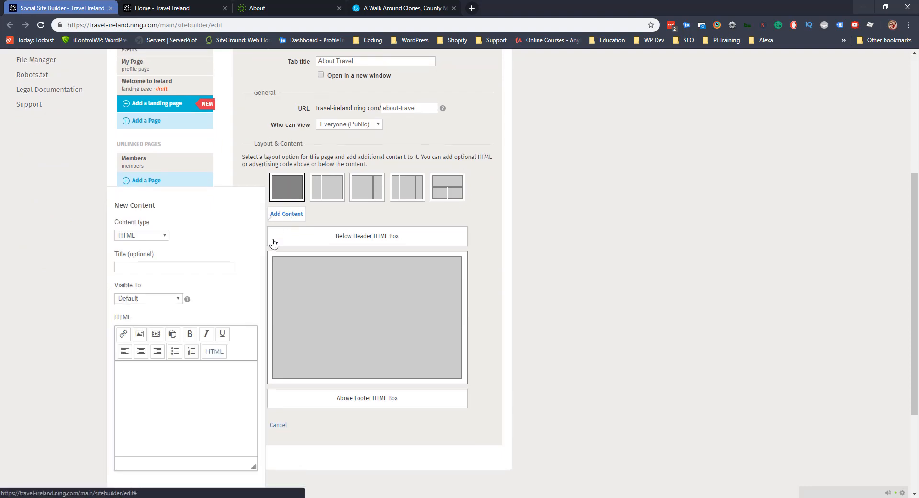
click(137, 236)
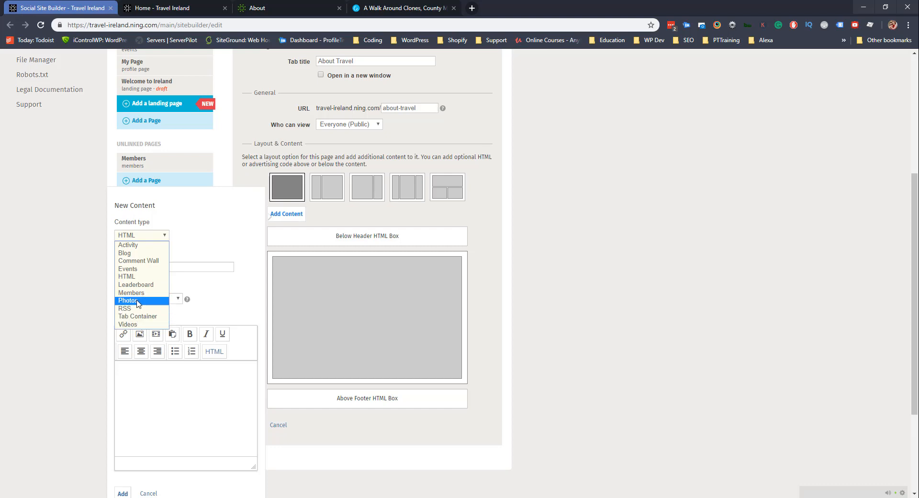
click(132, 253)
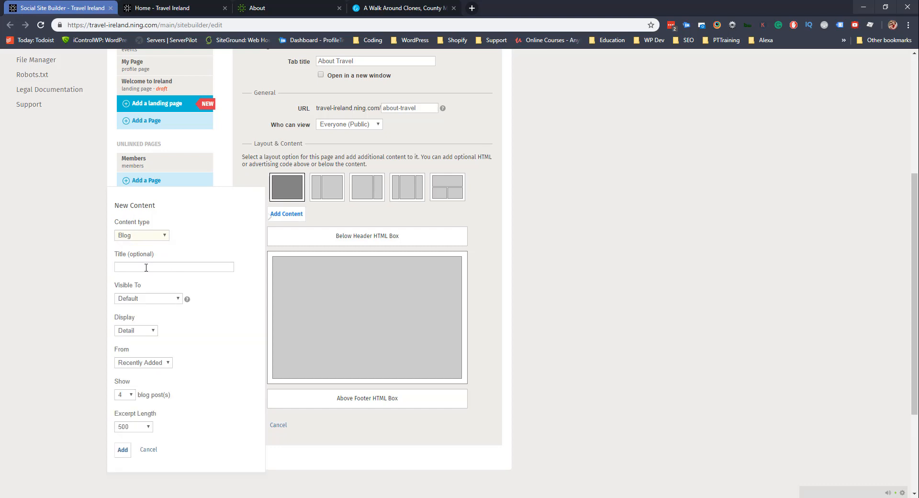
click(145, 267)
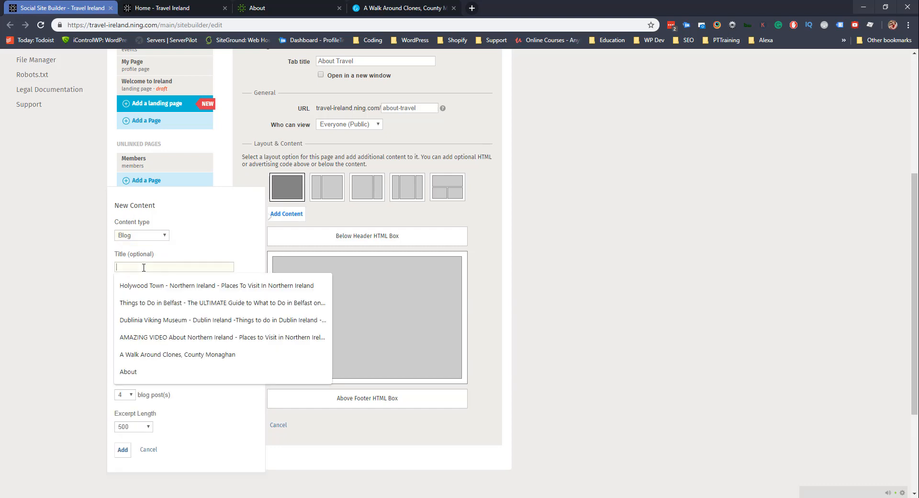
text(About Us)
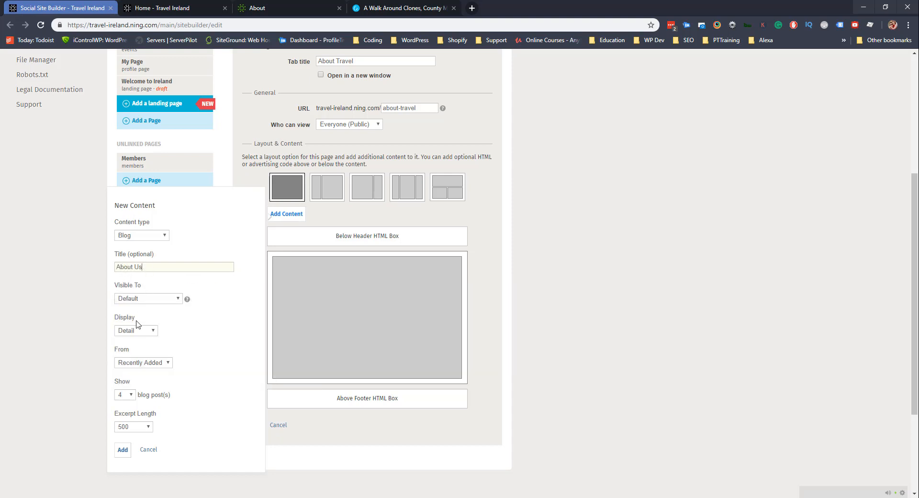
click(130, 334)
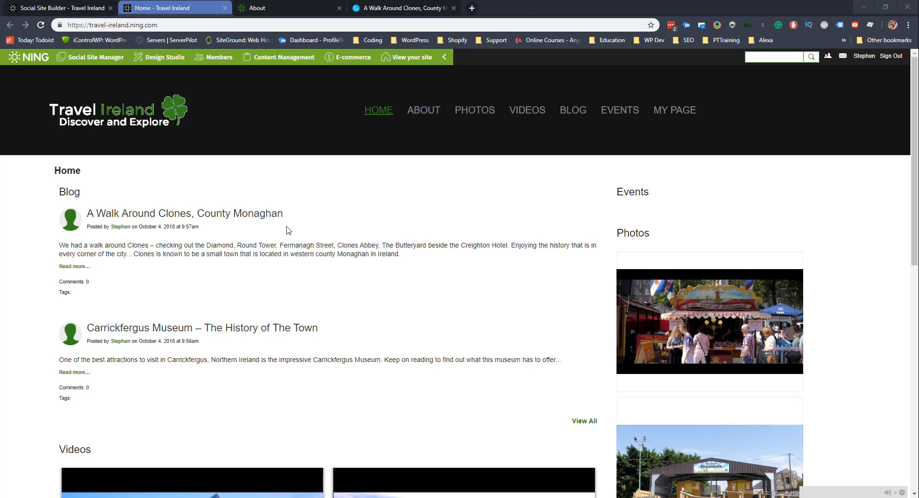
Select the Events page in Site & Pages, delete it and confirm.
click(63, 8)
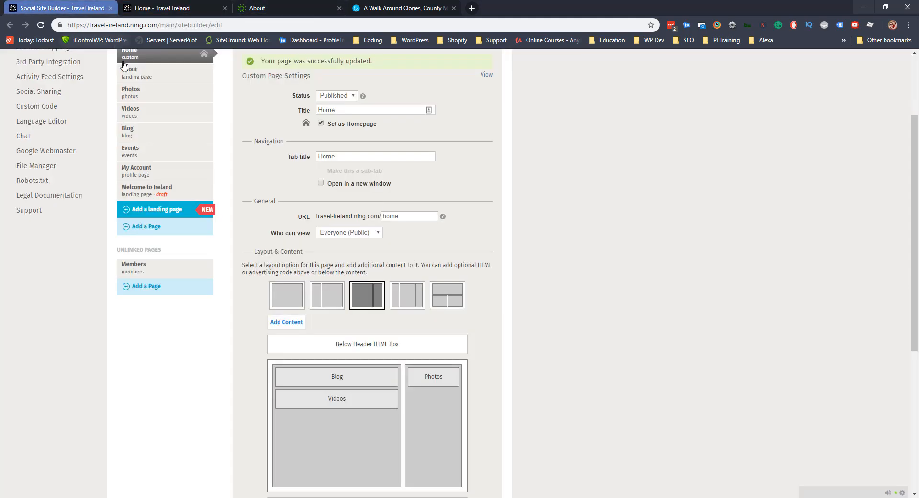
scroll(145, 143, up, 1)
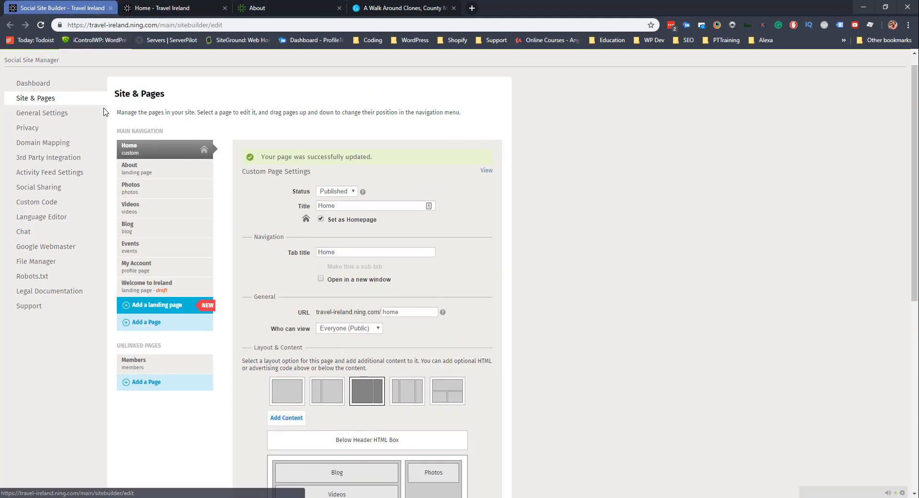
click(152, 245)
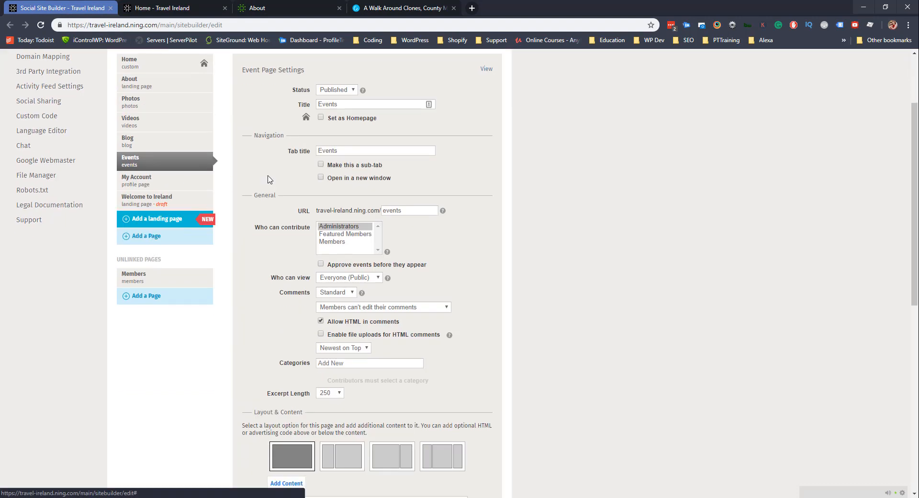
scroll(471, 287, down, 5)
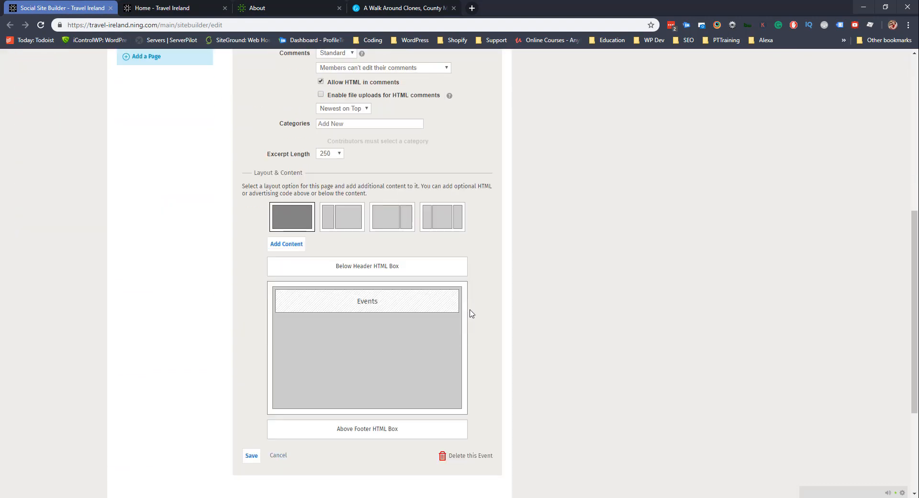
click(469, 461)
click(348, 293)
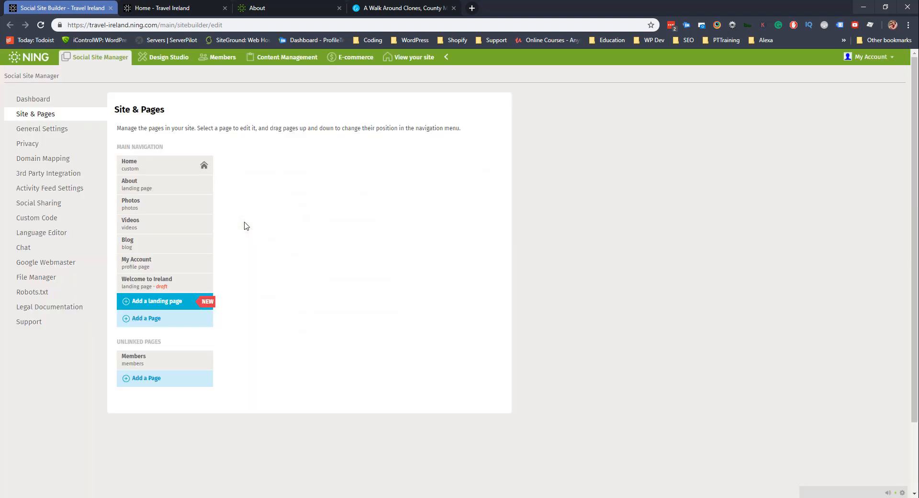
Review the settings of the Home, About, Photos, Videos and Blog pages.
click(156, 168)
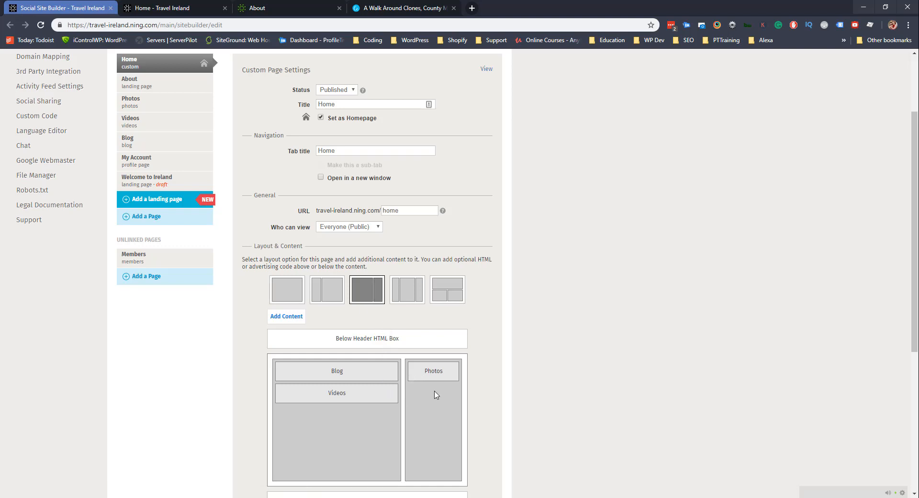
click(156, 91)
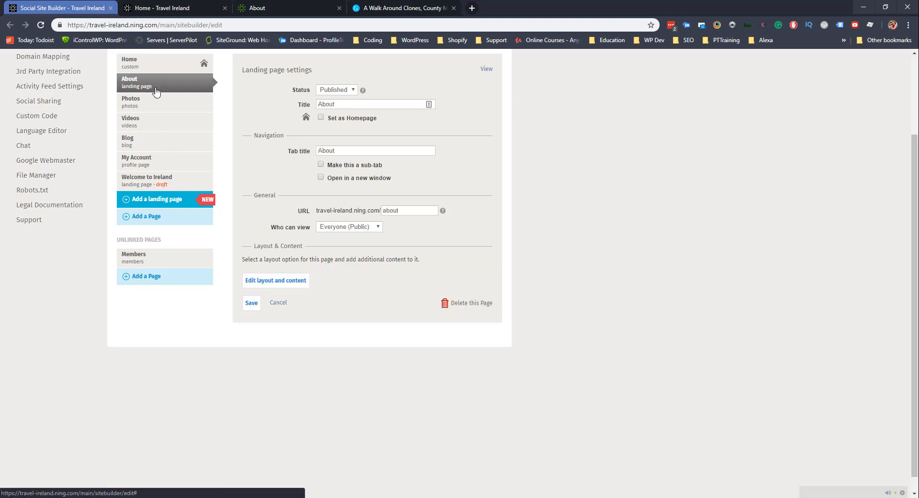
click(149, 102)
scroll(317, 233, down, 4)
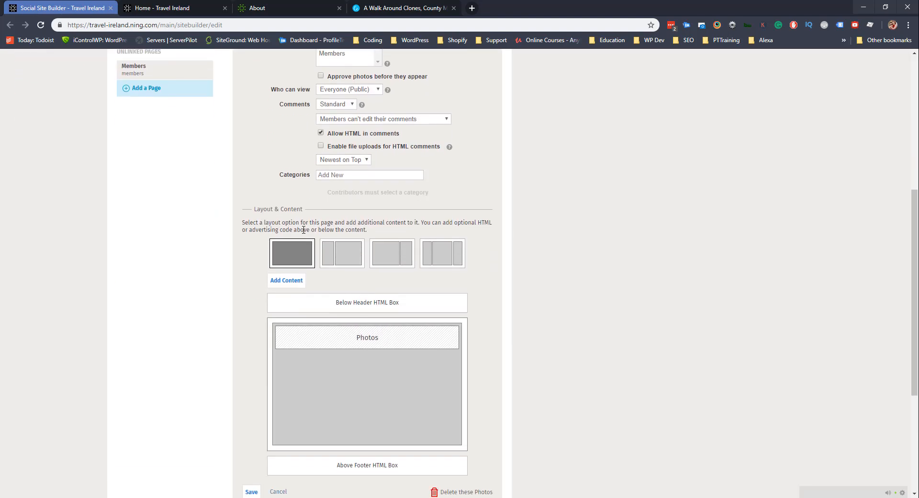
scroll(215, 201, up, 4)
click(154, 126)
scroll(239, 210, down, 5)
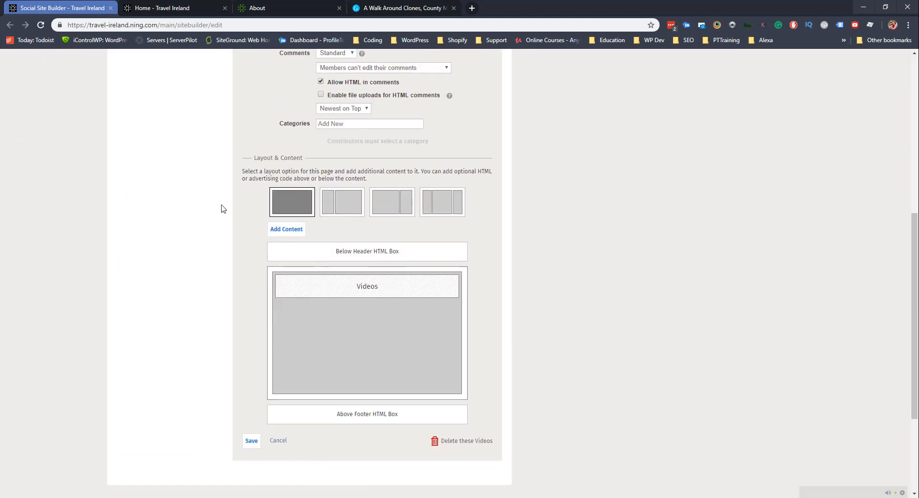
scroll(222, 206, up, 4)
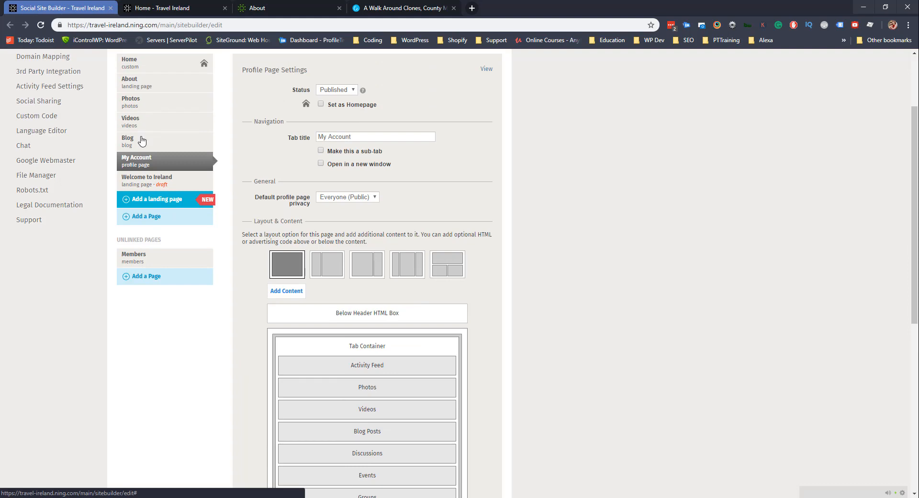
click(128, 135)
scroll(371, 300, down, 5)
scroll(290, 261, up, 1)
scroll(289, 262, up, 4)
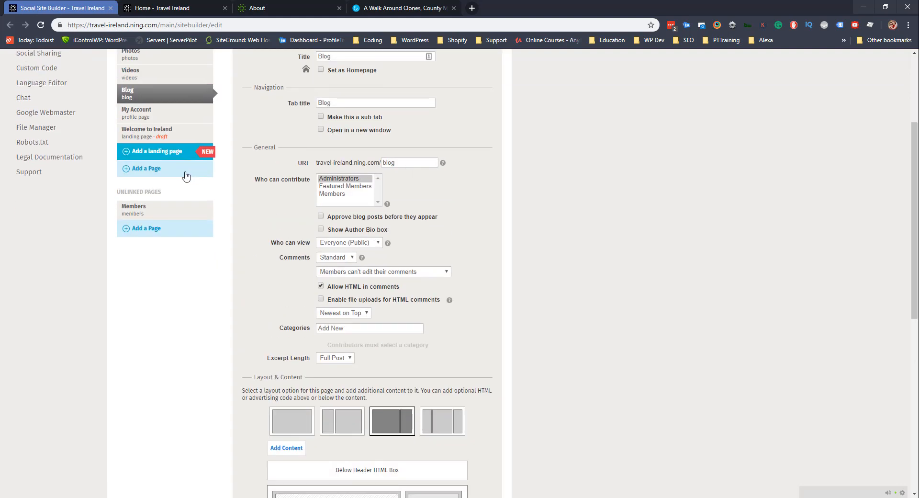
Remove the Events, Discussions and About blocks from My Account and save its layout.
click(143, 117)
scroll(382, 324, down, 3)
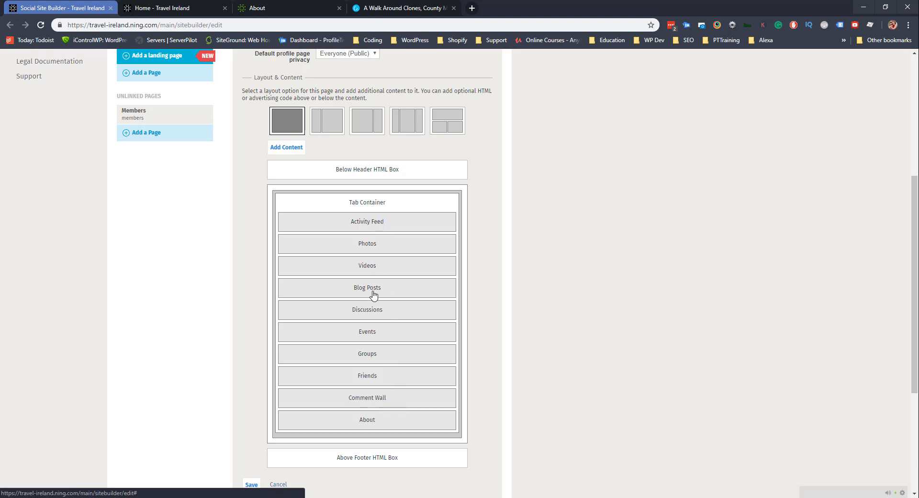
click(377, 331)
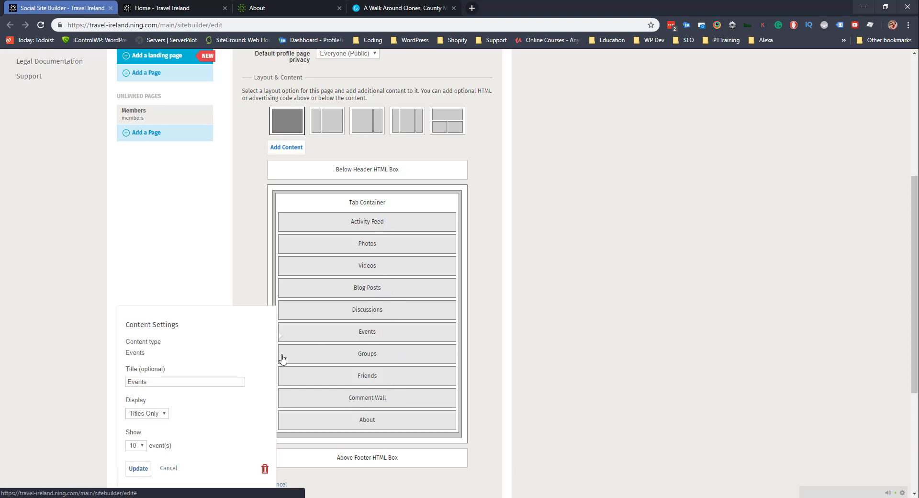
click(265, 468)
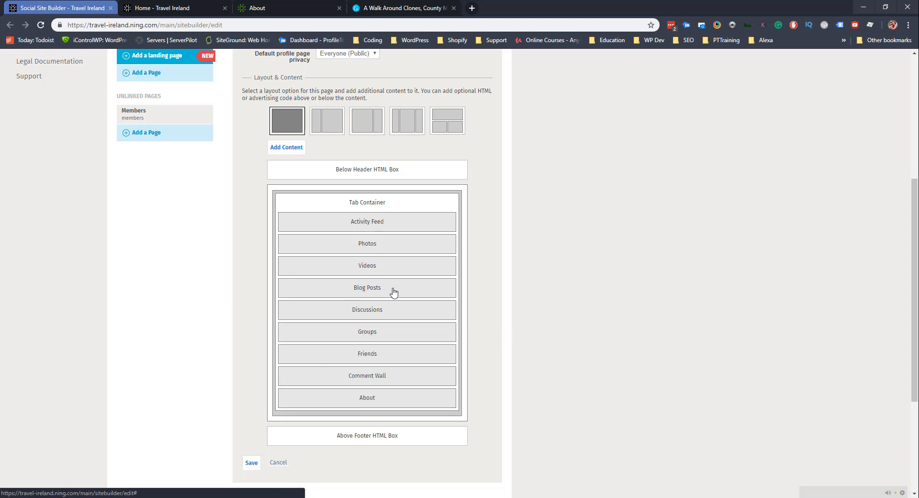
click(376, 315)
click(265, 449)
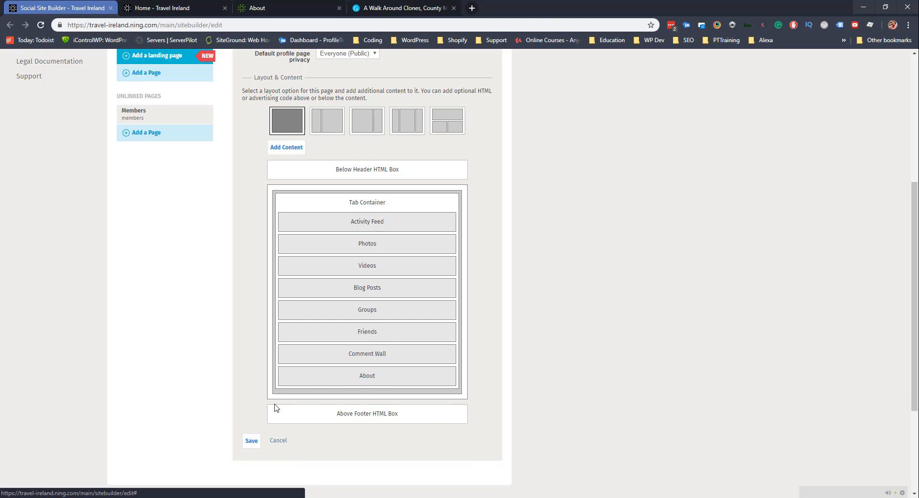
scroll(247, 334, up, 5)
scroll(244, 332, down, 5)
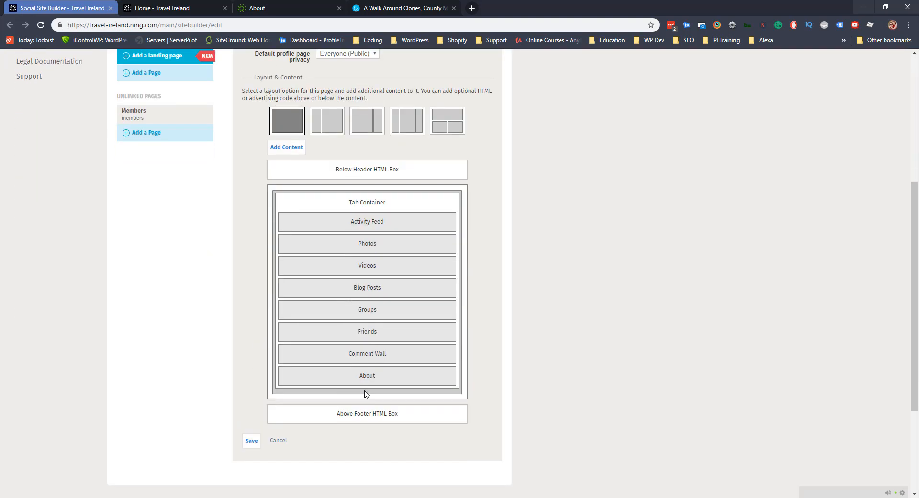
click(382, 383)
click(264, 449)
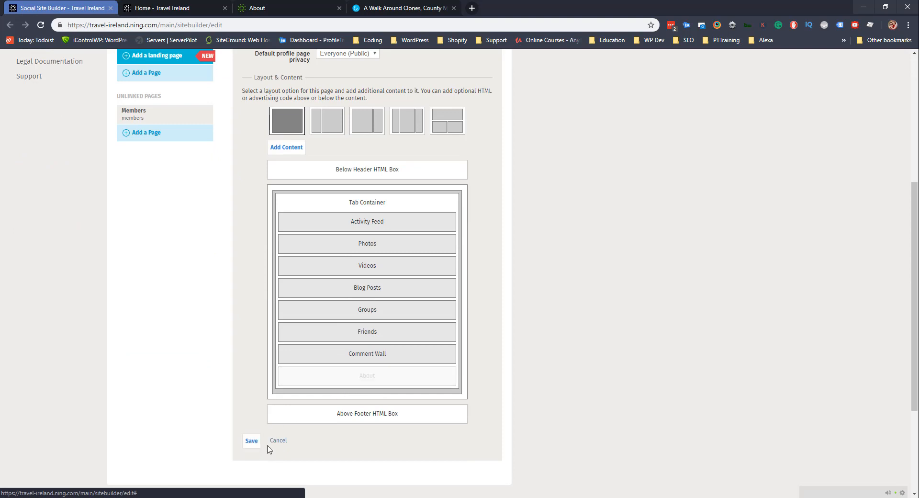
click(247, 420)
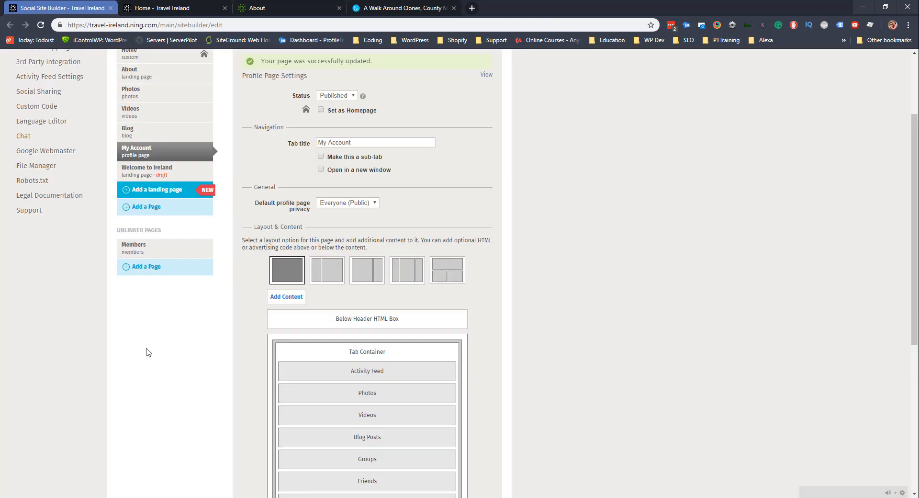
Save the Home page and reload the live home page to see the changes.
scroll(148, 354, down, 9)
scroll(201, 312, up, 9)
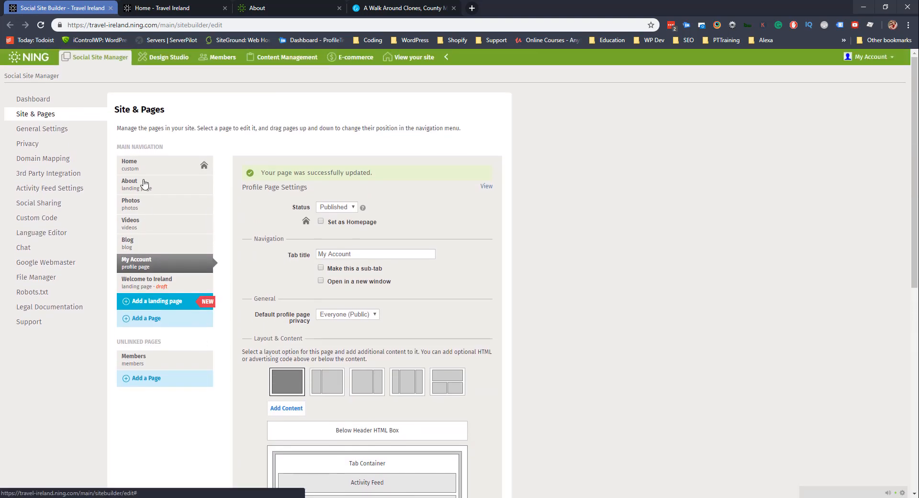
click(139, 162)
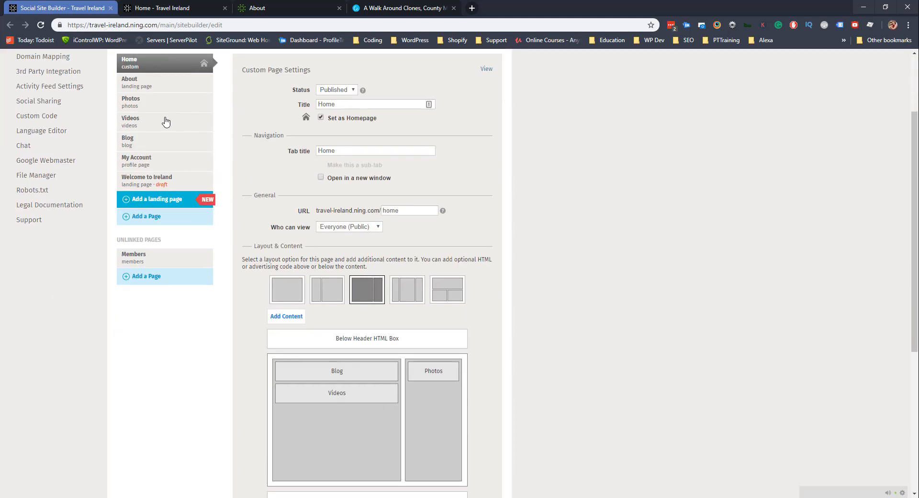
scroll(185, 318, down, 5)
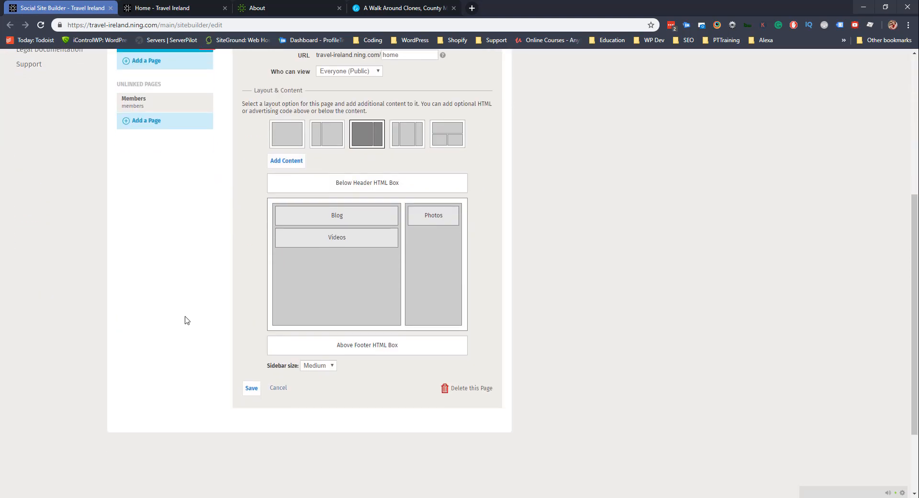
click(249, 309)
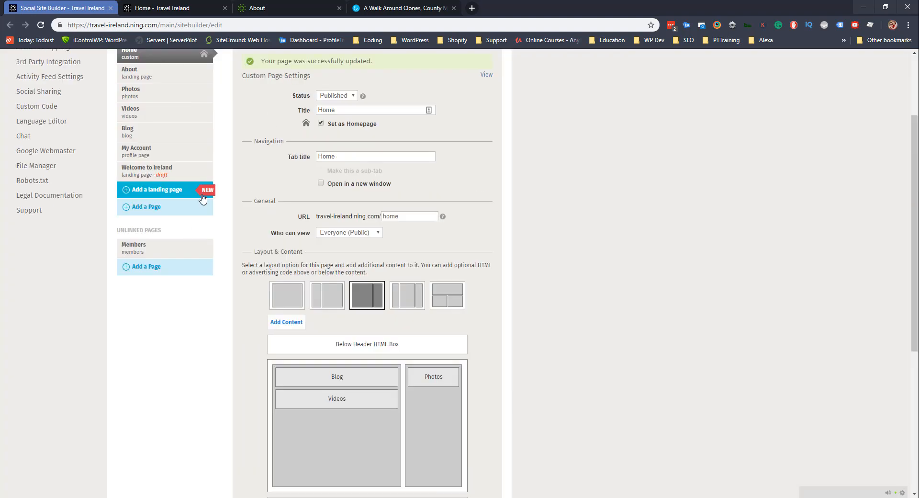
click(191, 8)
click(40, 26)
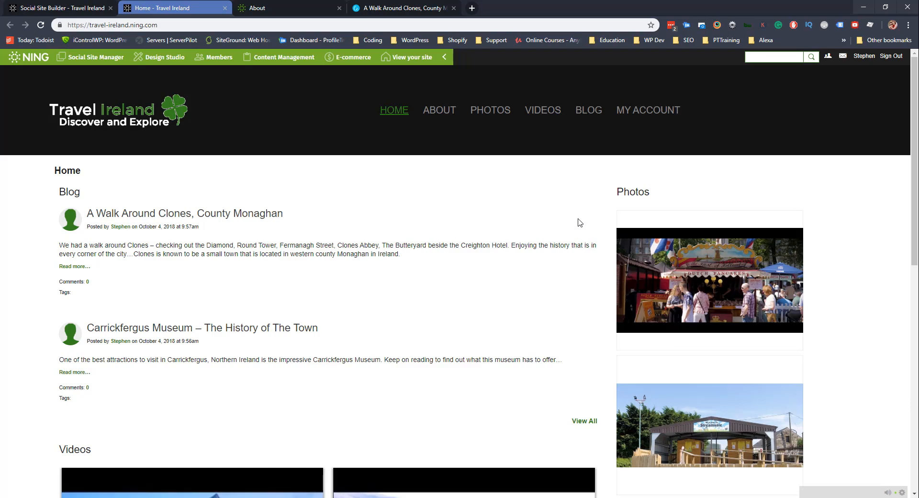
scroll(660, 207, down, 5)
scroll(239, 259, up, 5)
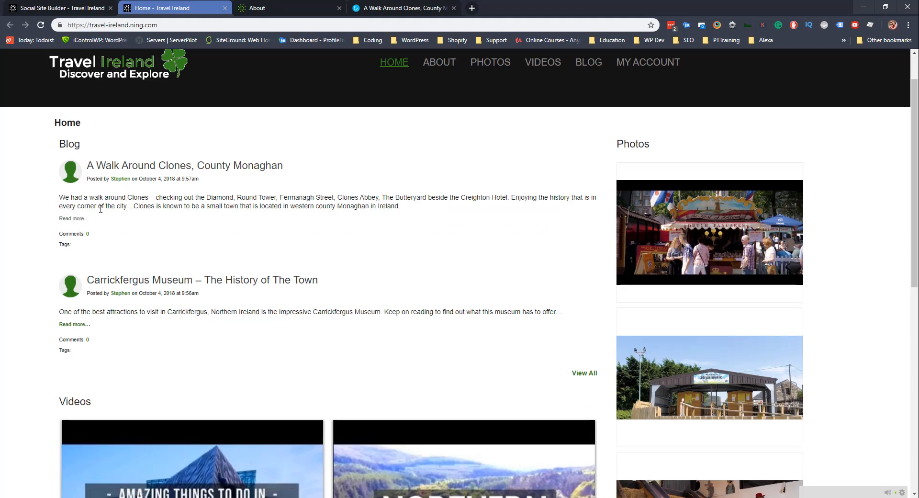
scroll(101, 208, down, 6)
scroll(101, 207, down, 5)
scroll(175, 318, up, 10)
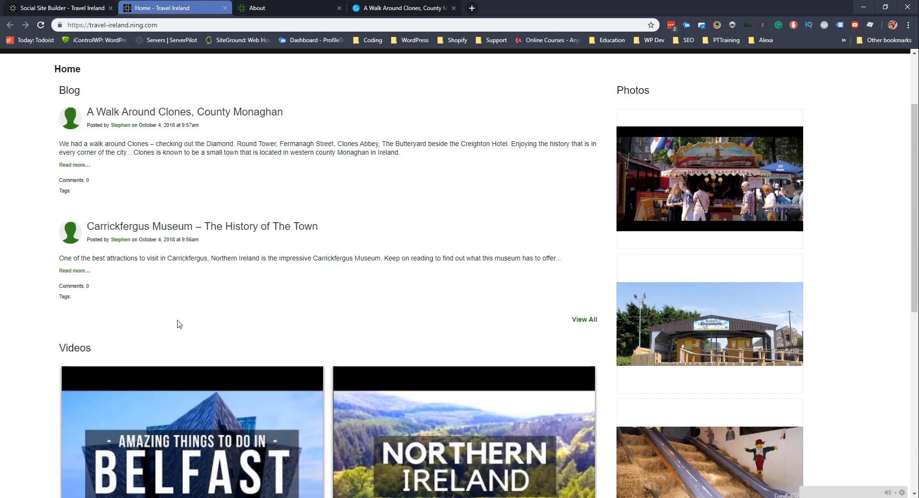
scroll(177, 324, down, 9)
scroll(293, 320, up, 10)
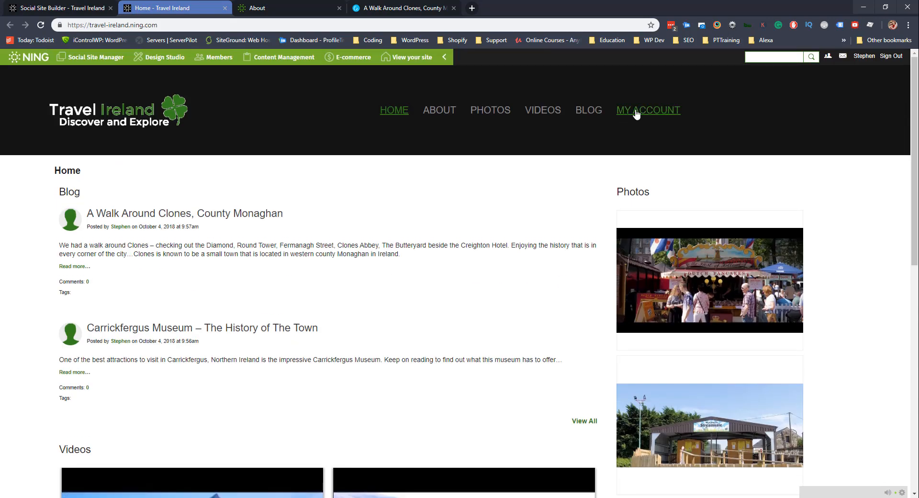
click(635, 113)
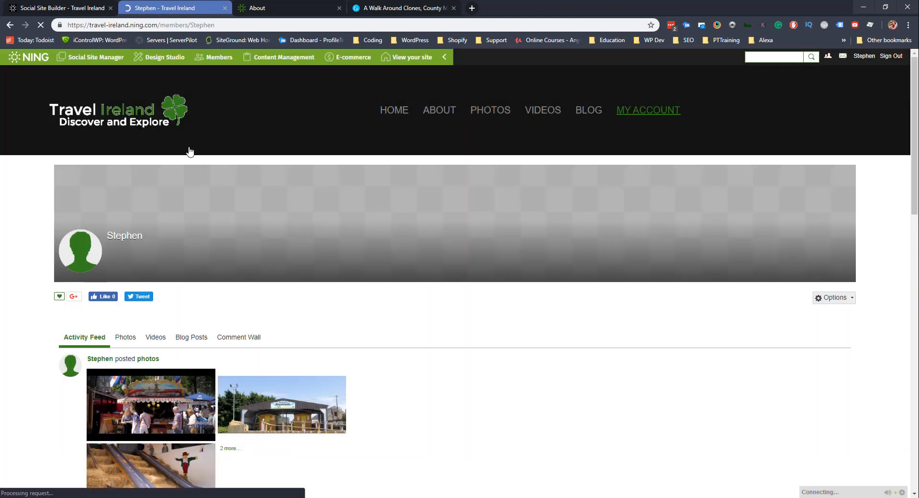
scroll(148, 209, down, 3)
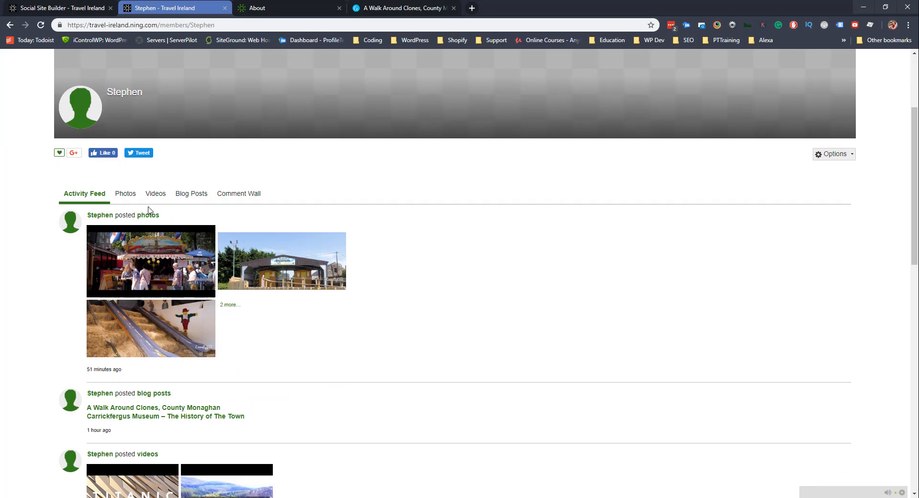
click(126, 200)
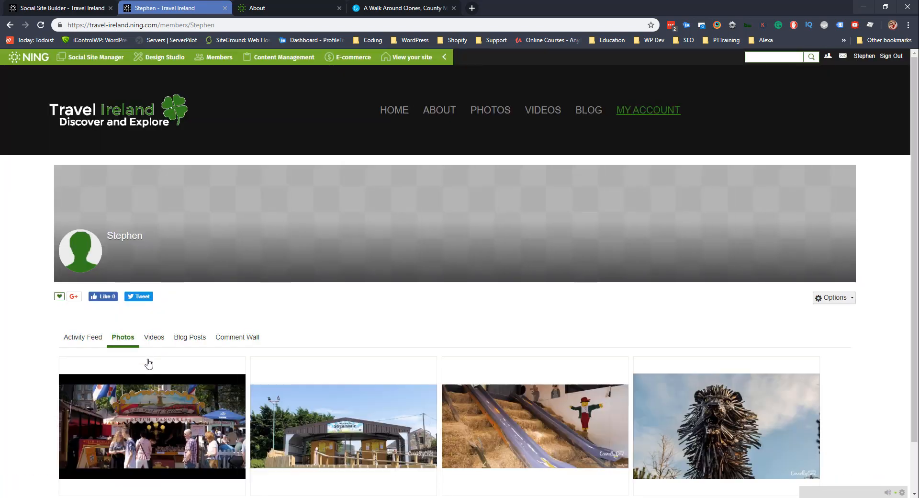
click(155, 343)
click(189, 341)
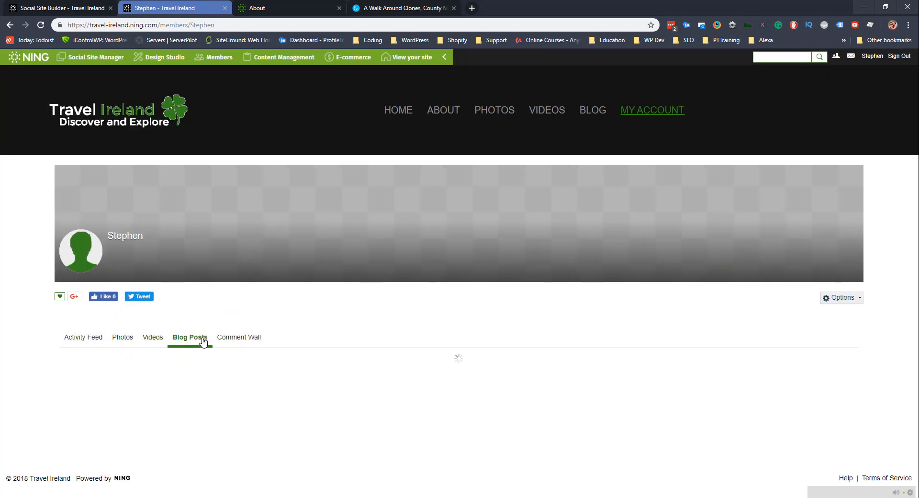
click(257, 339)
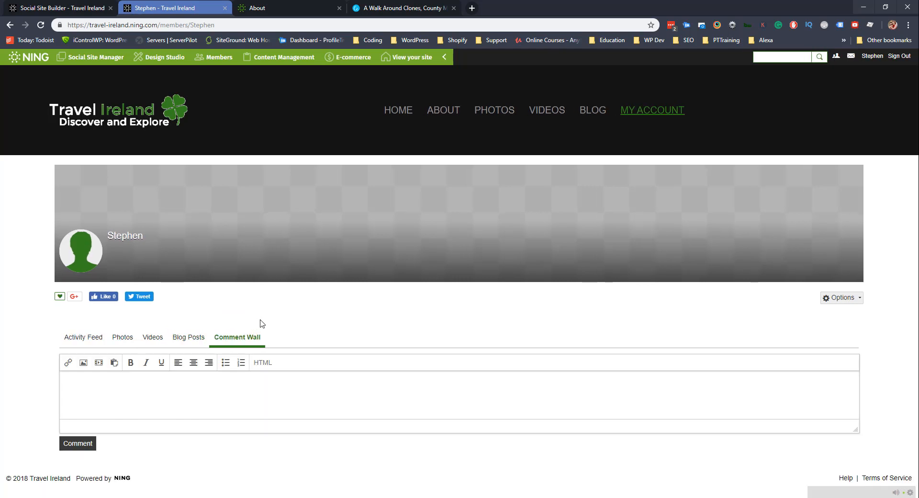
click(844, 299)
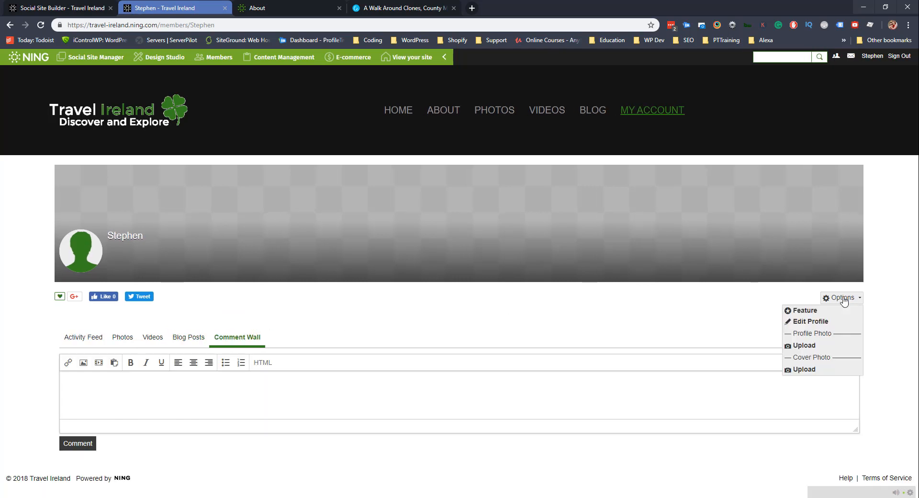
click(814, 321)
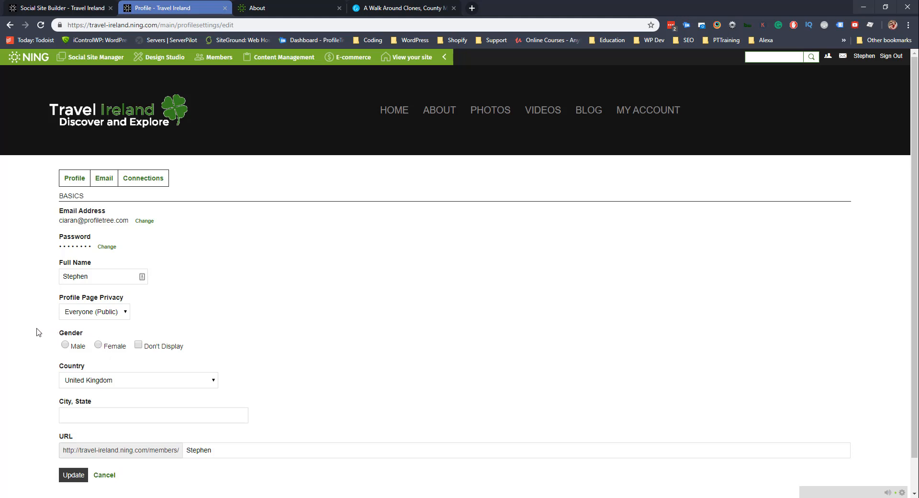
scroll(38, 332, down, 1)
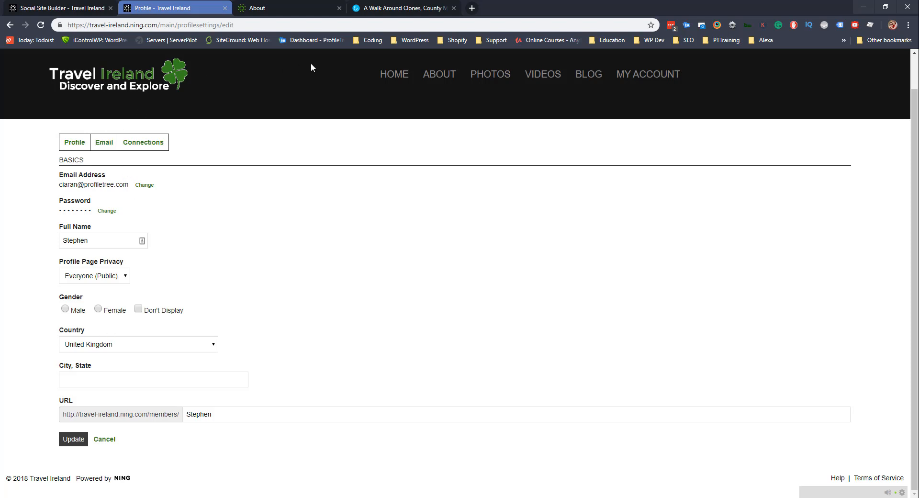
click(389, 80)
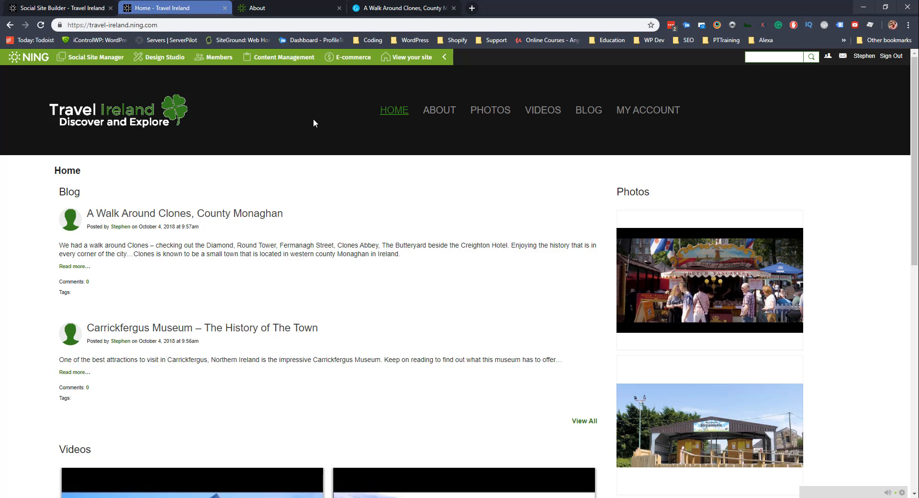
Copy the site's address from a new tab and load it in a new incognito window.
middle_click(407, 57)
drag(320, 11, 372, 5)
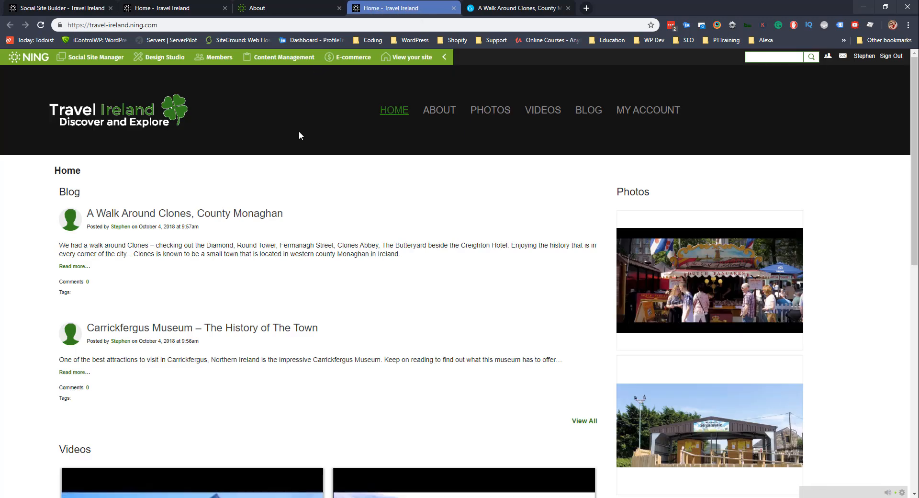
click(165, 25)
key(ctrl+c)
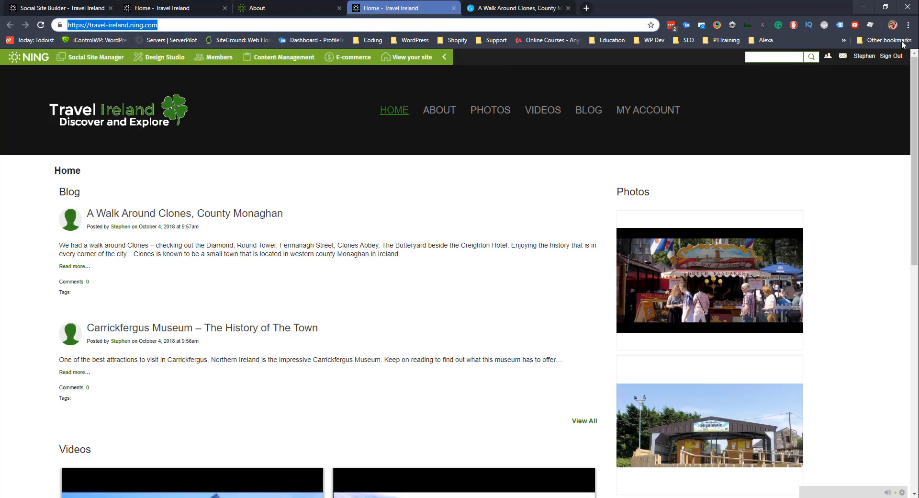
click(908, 25)
click(855, 65)
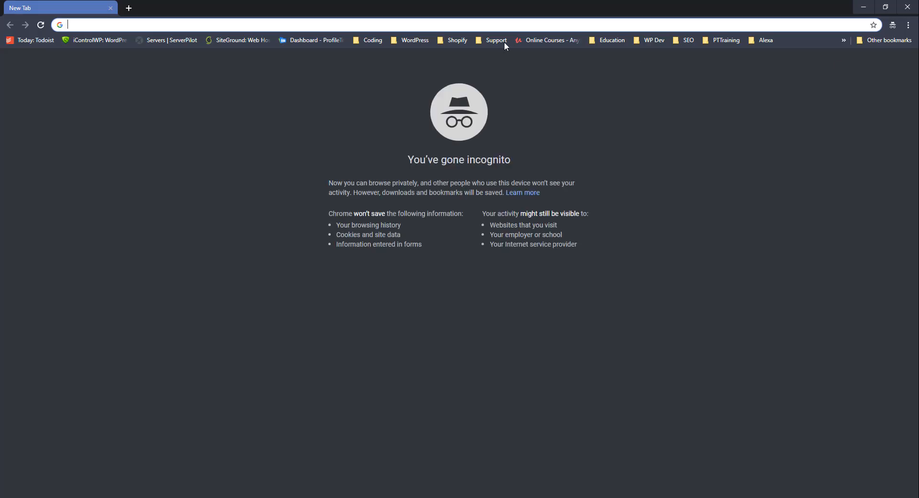
key(ctrl+v)
click(269, 42)
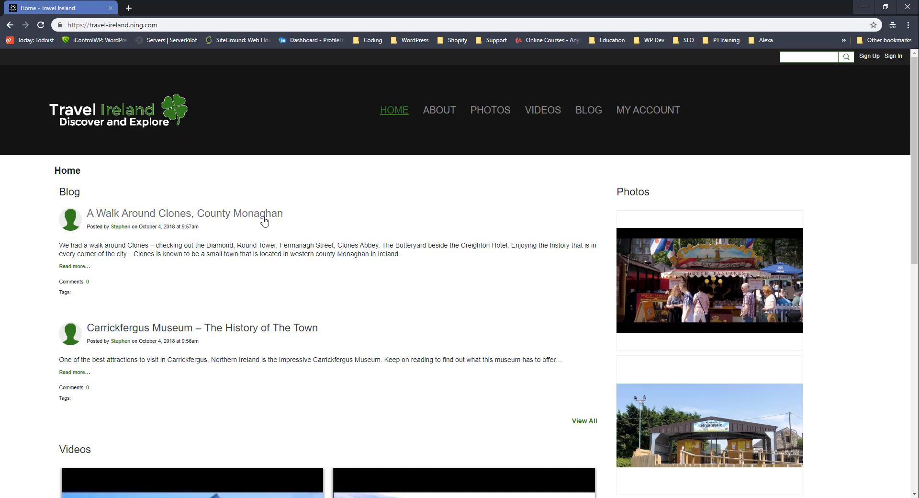
scroll(202, 250, down, 10)
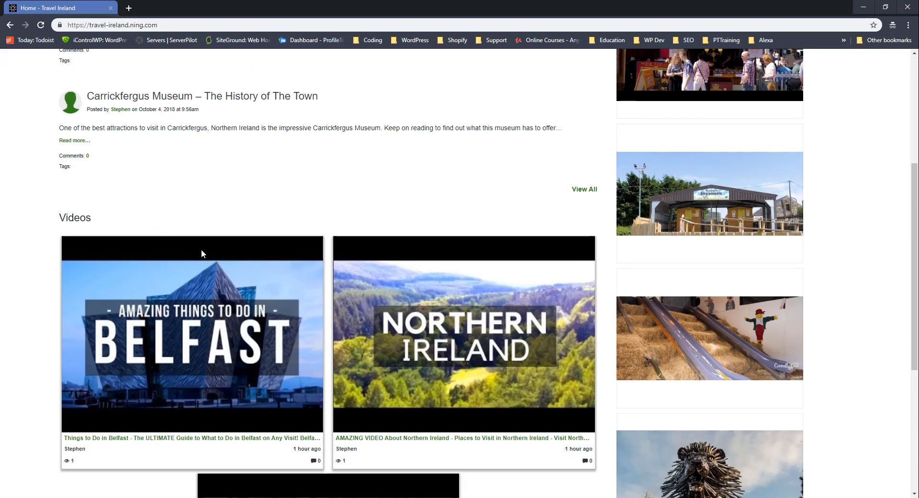
scroll(344, 320, up, 10)
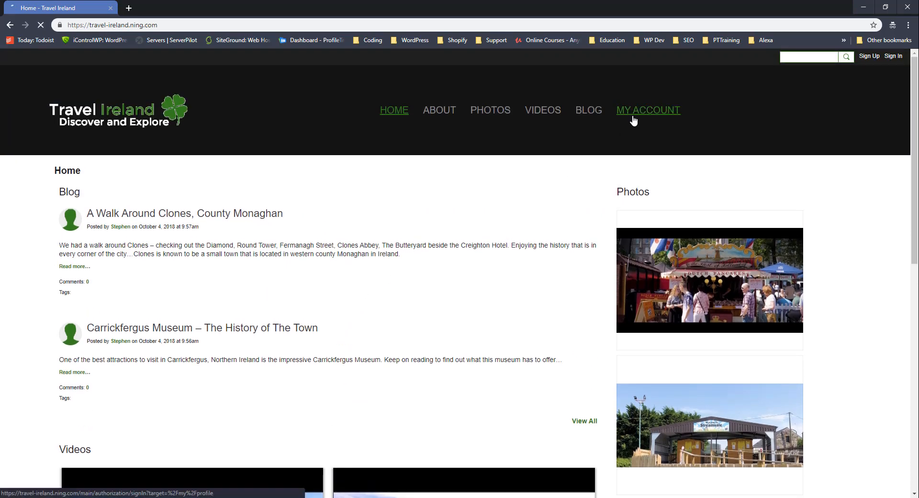
Open the join form from MY ACCOUNT and enter the sign-up email and password.
click(630, 114)
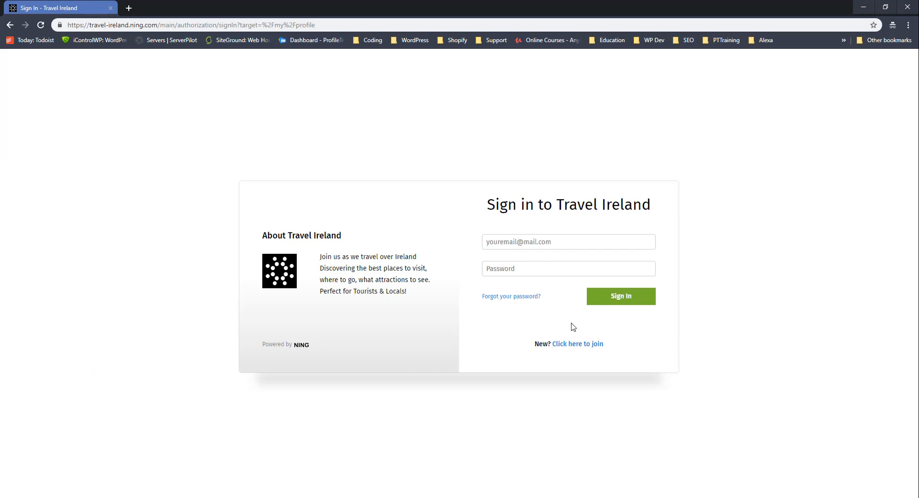
click(589, 345)
click(524, 214)
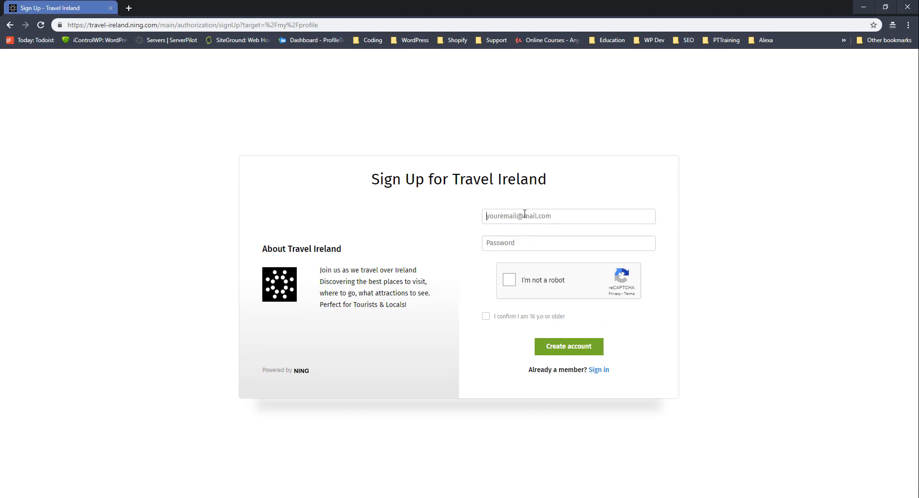
key(Tab)
text(p)
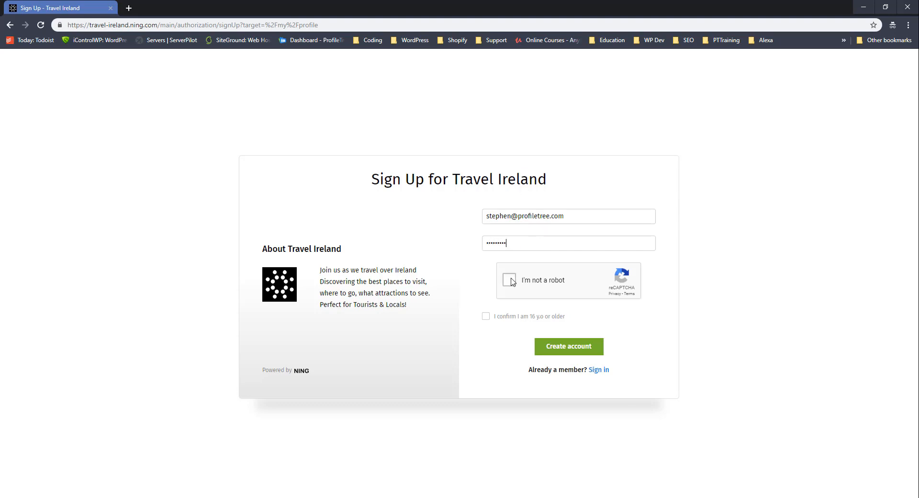
Pass the motorcycle reCAPTCHA challenge, confirm age 16+, and create the account.
click(510, 280)
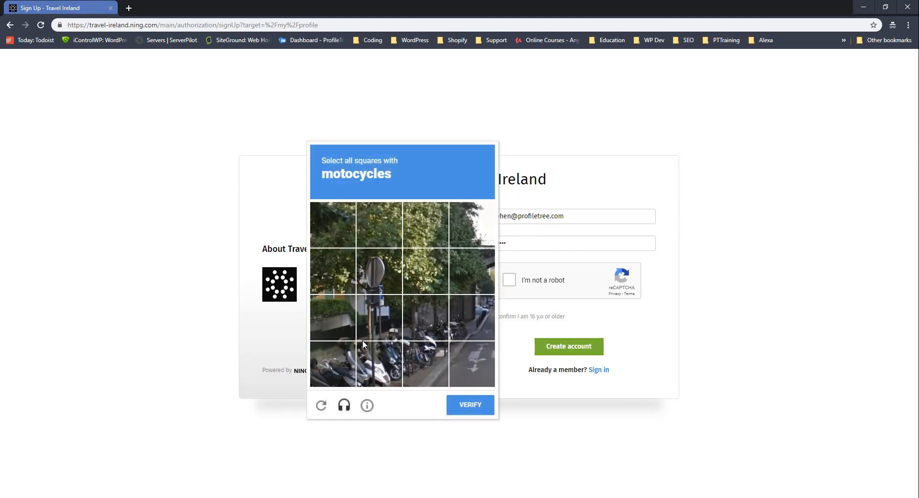
click(340, 352)
click(377, 366)
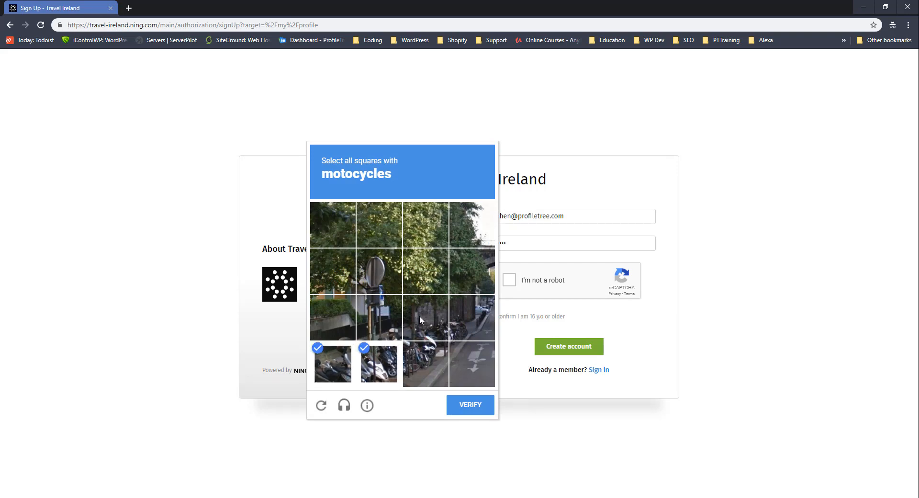
click(419, 315)
click(433, 354)
click(469, 407)
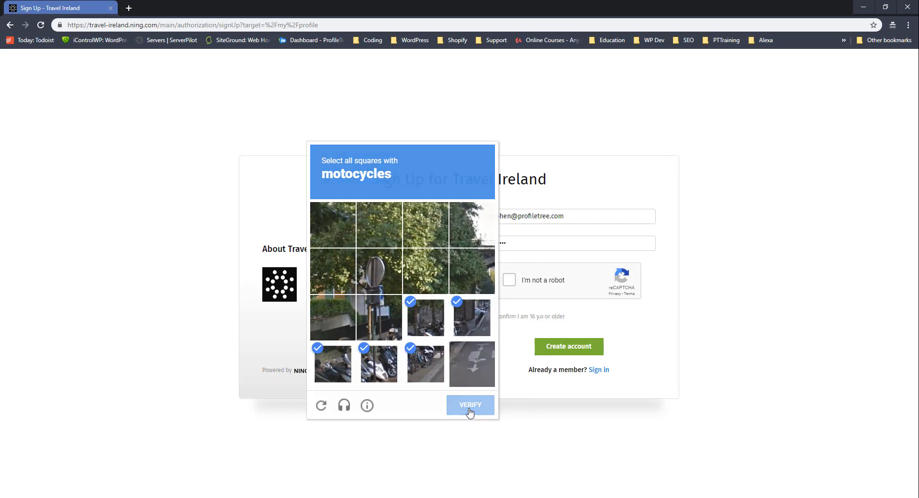
click(488, 317)
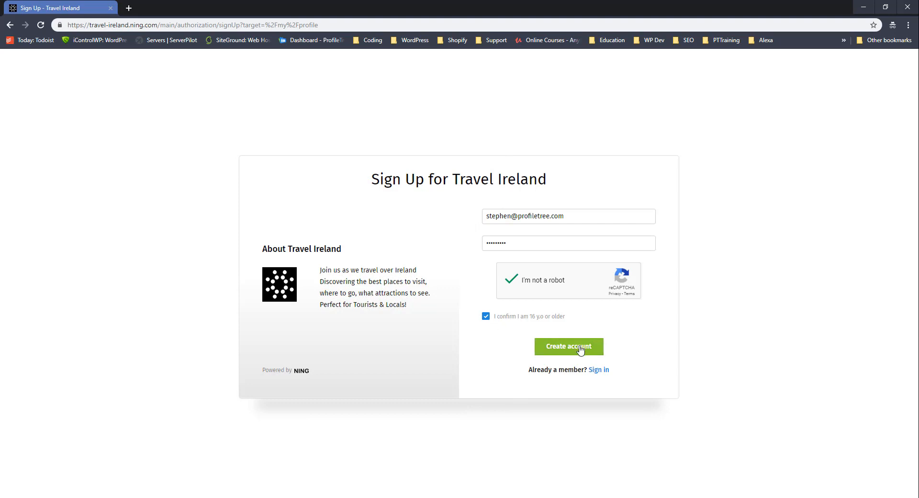
click(565, 352)
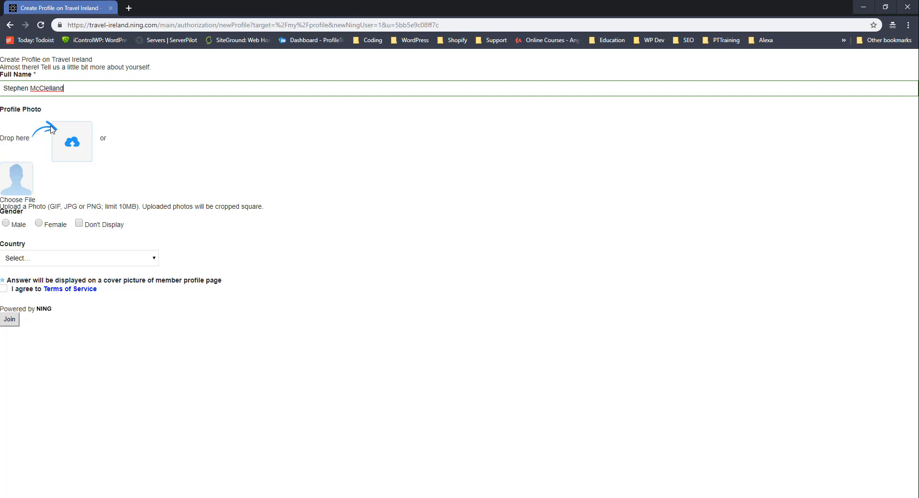
Set gender Male, country United Kingdom, city Belfast, accept the Terms of Service and join.
click(9, 225)
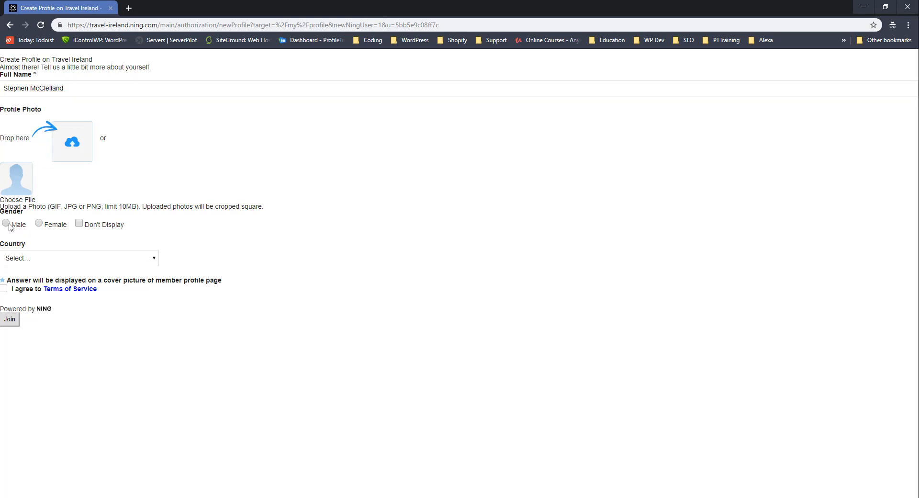
click(23, 257)
click(40, 287)
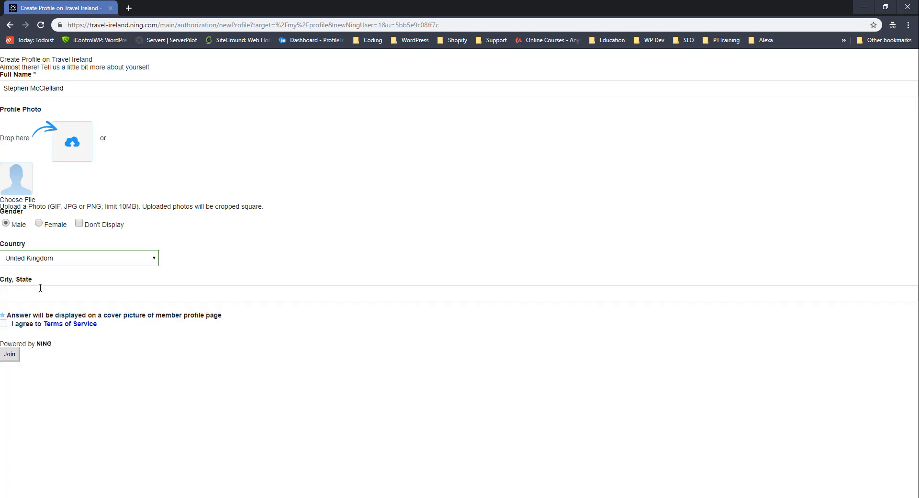
click(26, 291)
text(Belfast)
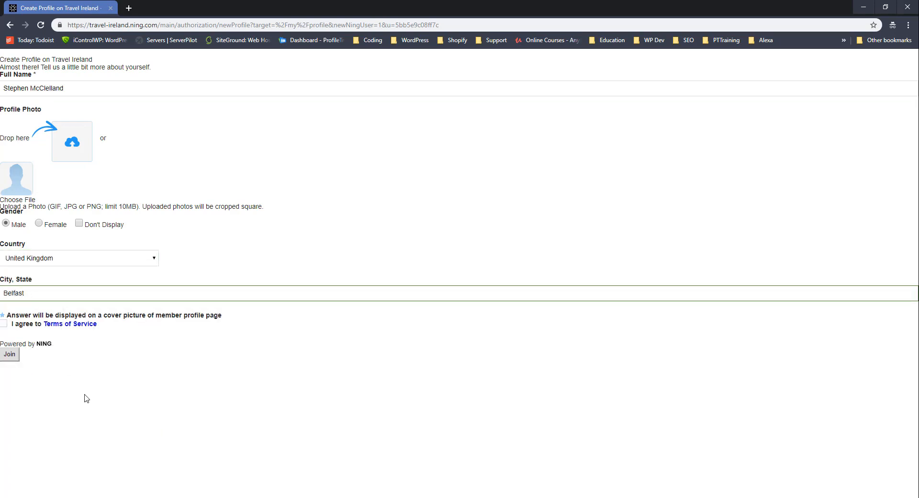
click(86, 398)
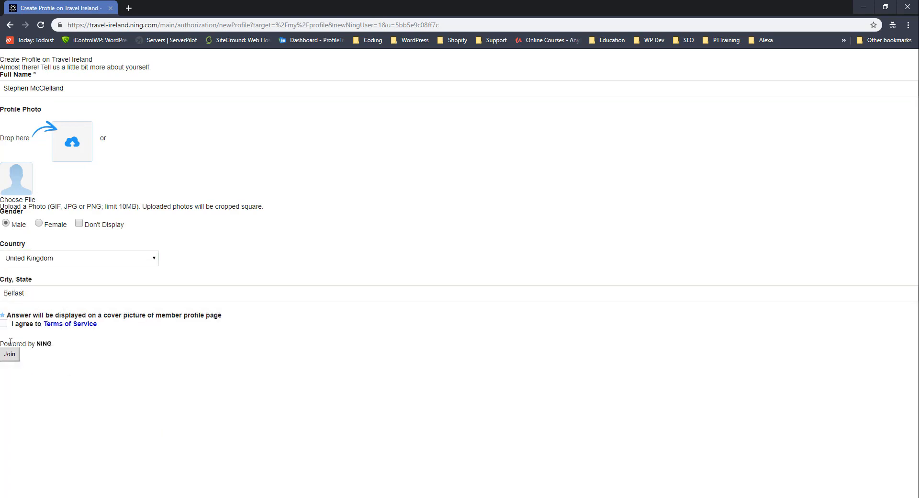
click(3, 323)
click(10, 354)
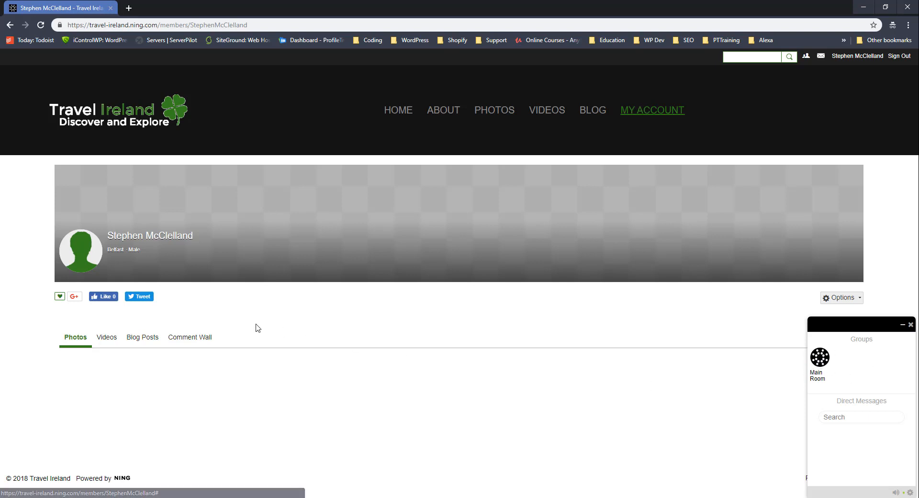
View the member's videos and blog posts, close the chat panel, and go to the Blog.
click(100, 338)
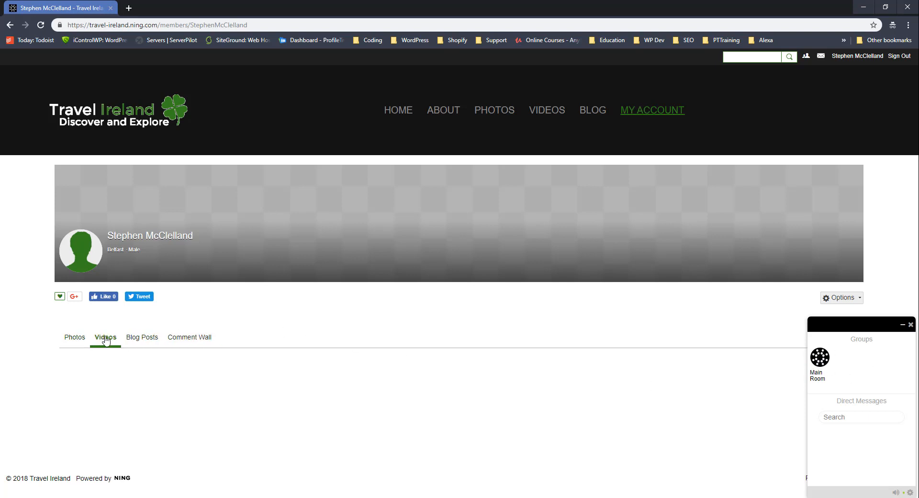
click(133, 338)
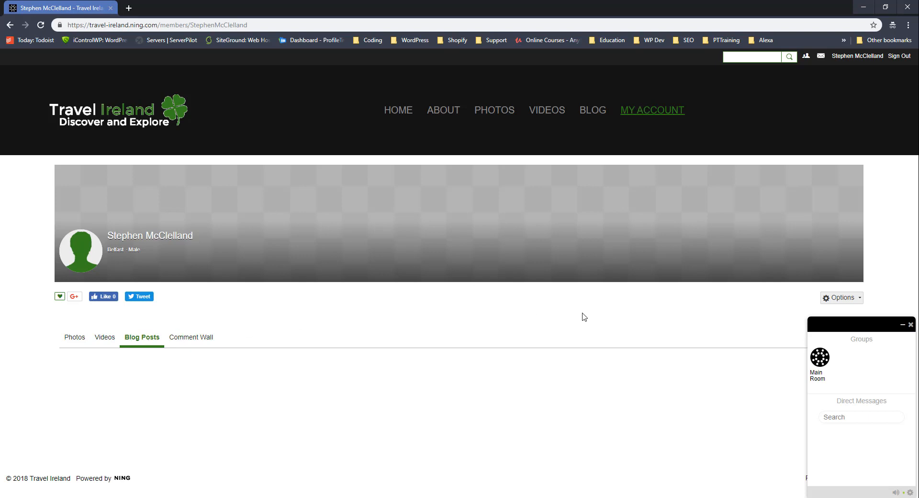
click(910, 325)
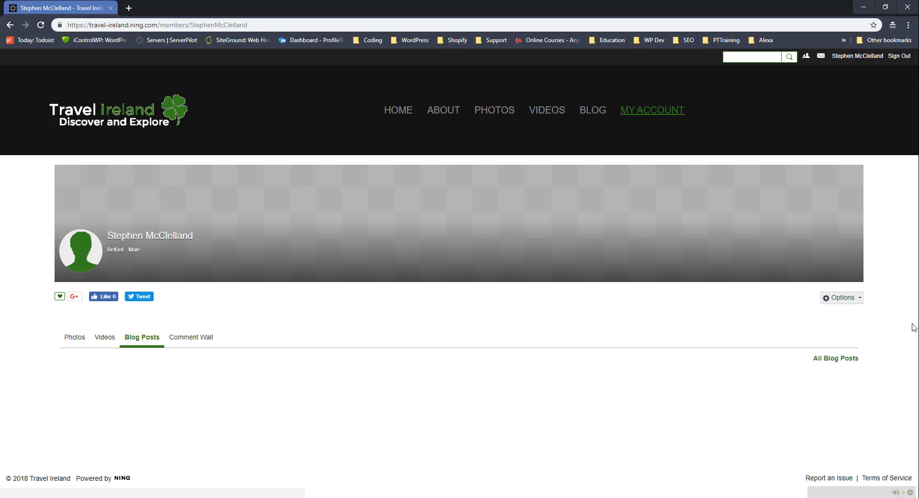
click(854, 300)
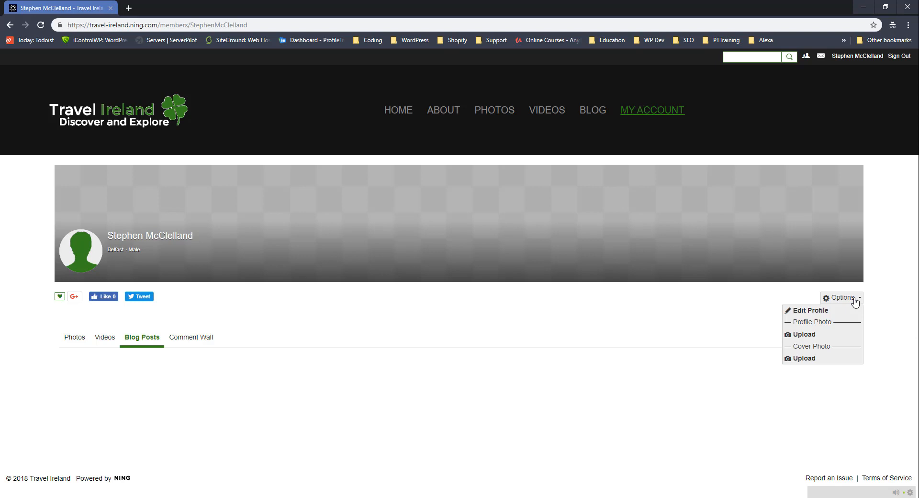
click(855, 300)
click(597, 114)
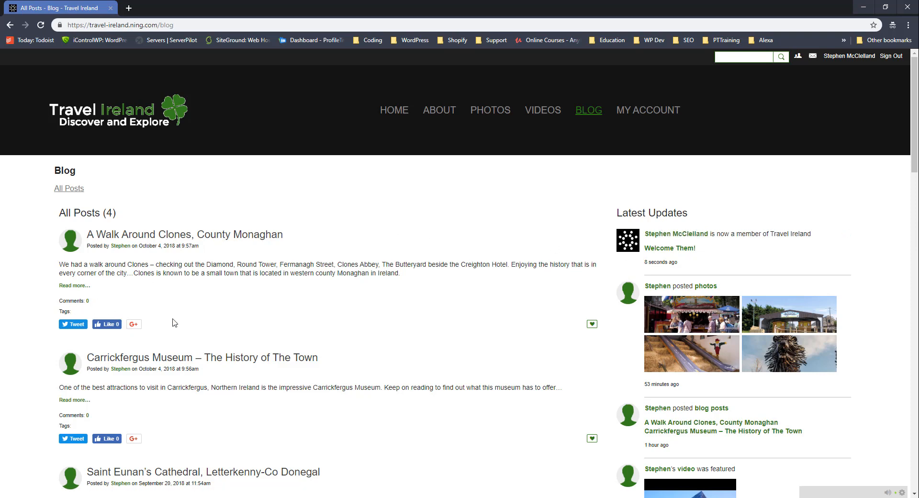
Like the Clones walk post and leave the comment 'Great Post! :)' on the Giant's Causeway Tour post.
click(592, 324)
scroll(282, 246, down, 7)
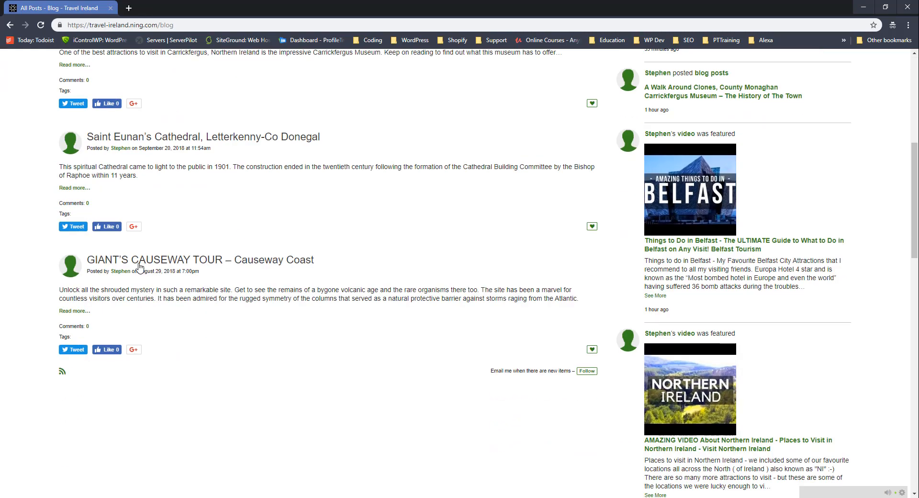
click(136, 262)
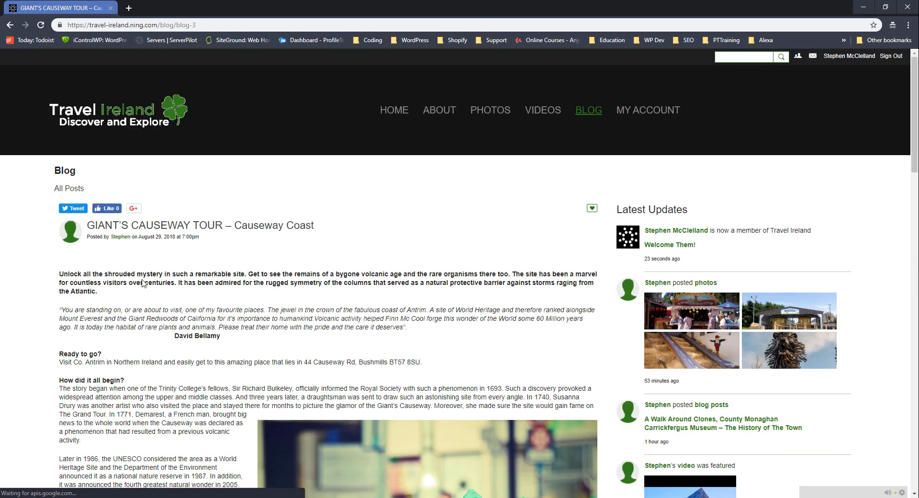
scroll(152, 287, down, 10)
click(147, 227)
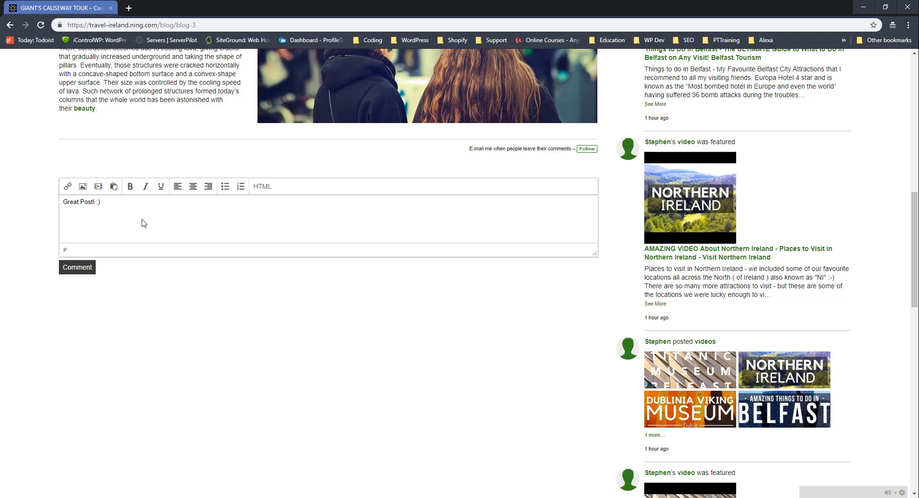
click(80, 268)
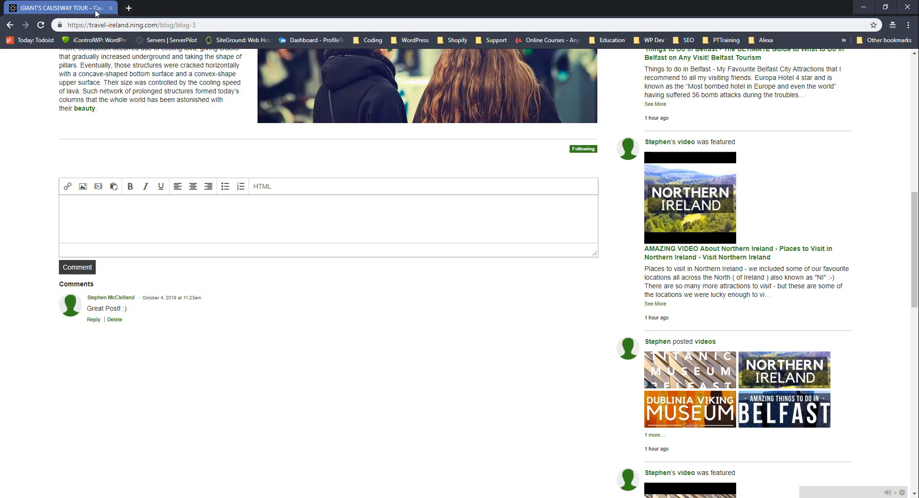
drag(97, 14, 0, 191)
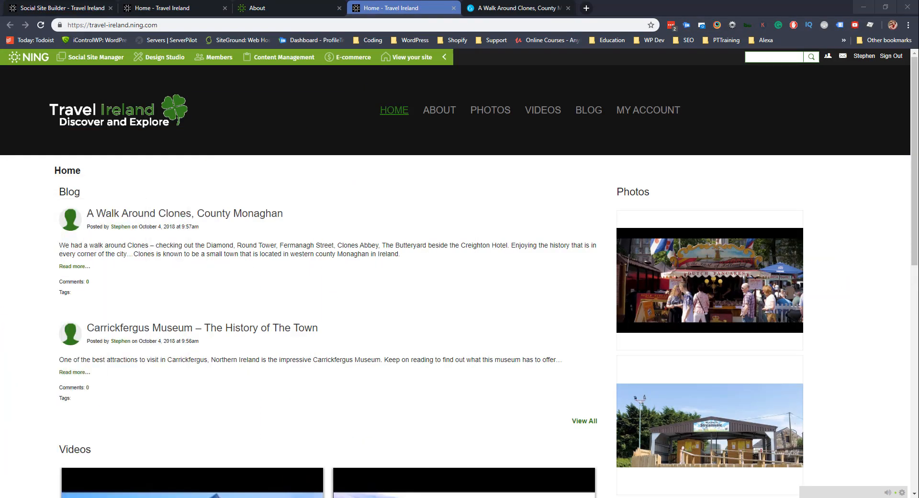
In the admin tab, view Member Management's two active members, then the Broadcast Message form.
click(277, 6)
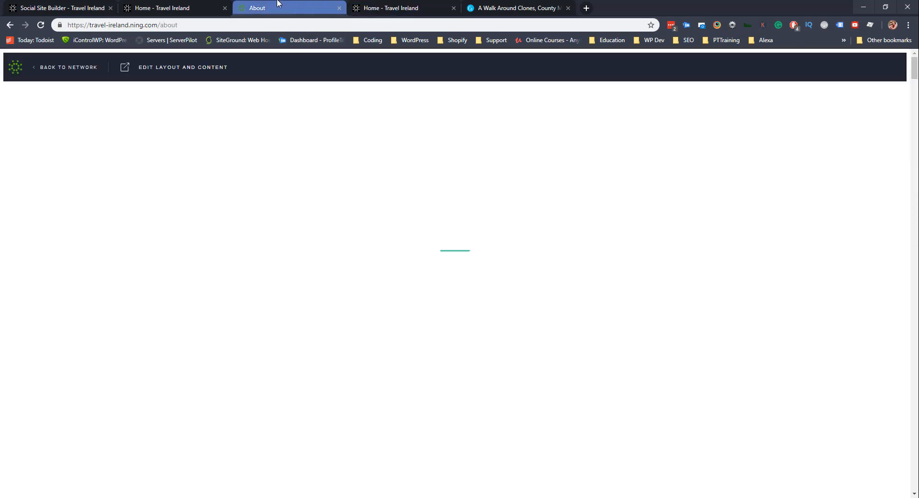
click(156, 5)
click(96, 7)
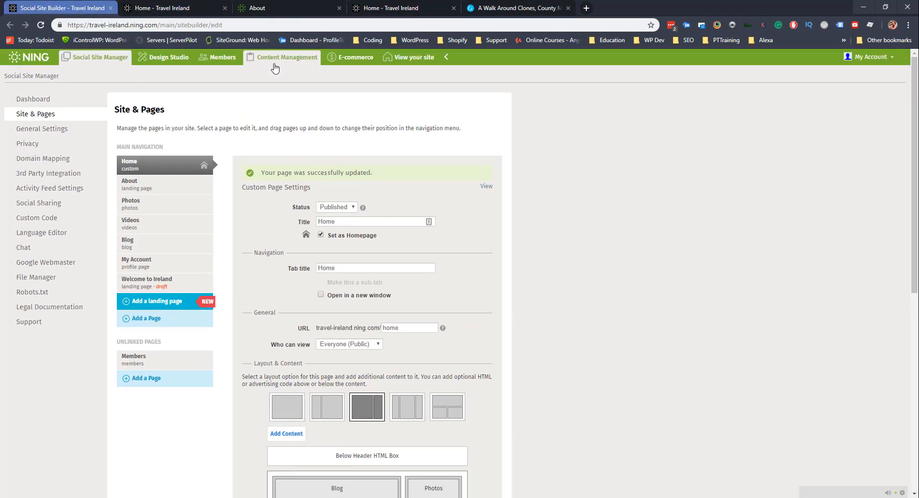
click(233, 63)
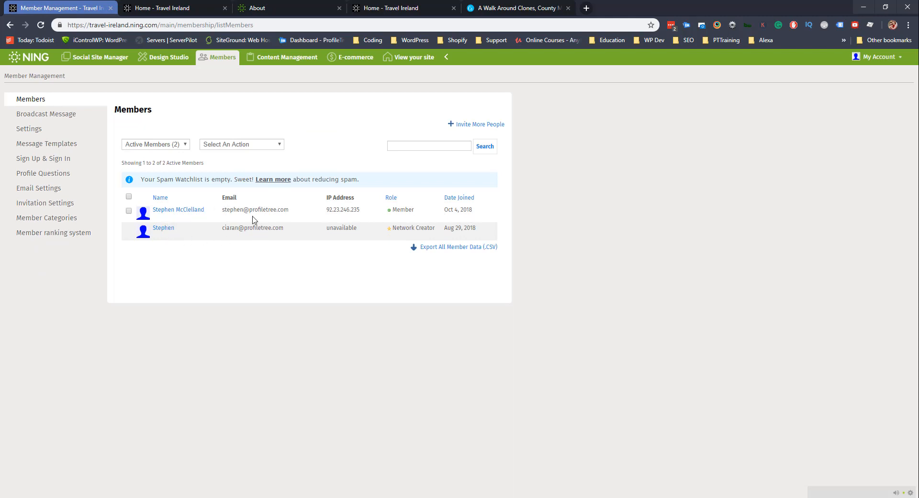
click(43, 118)
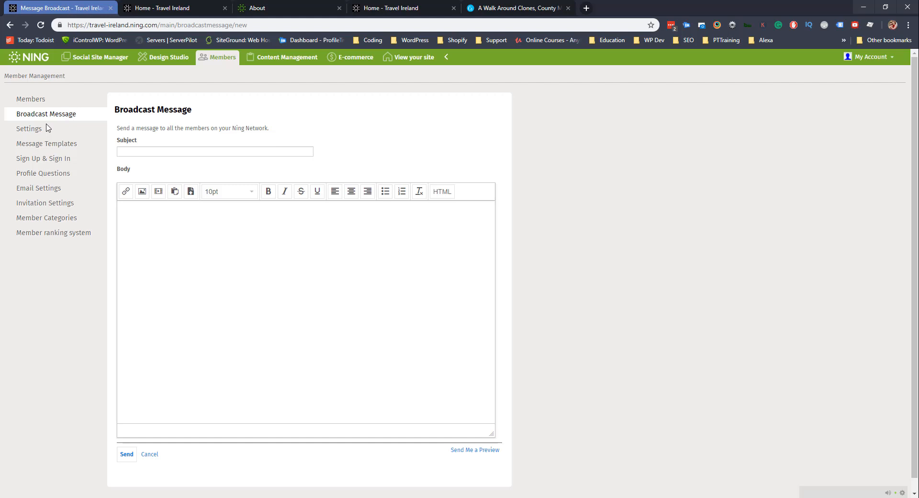
Scroll through the member Settings page to review its options.
click(33, 132)
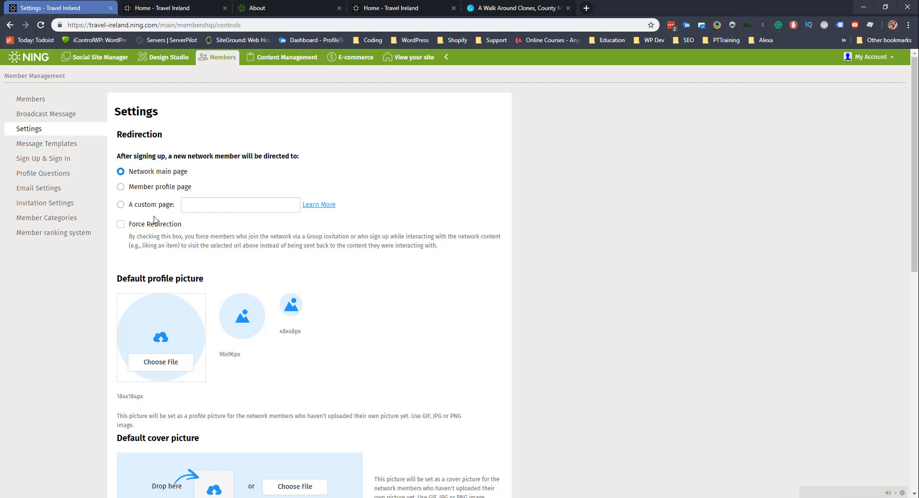
scroll(154, 219, down, 6)
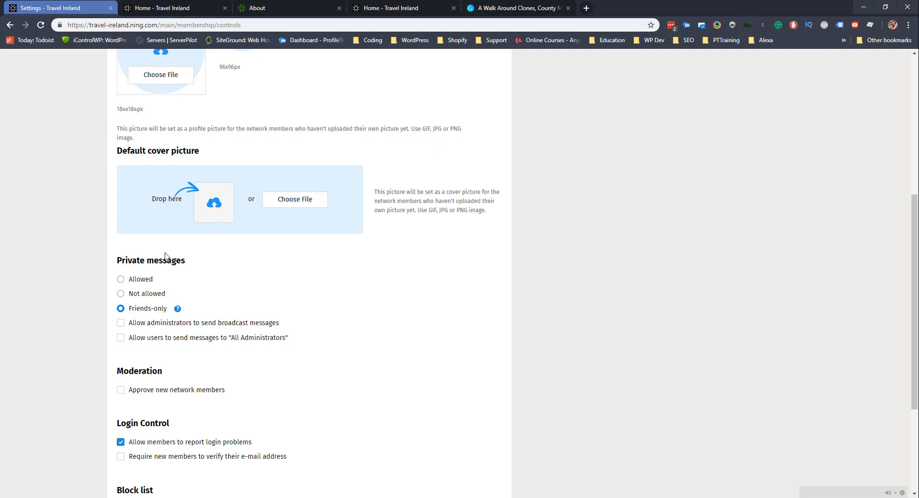
scroll(112, 273, down, 3)
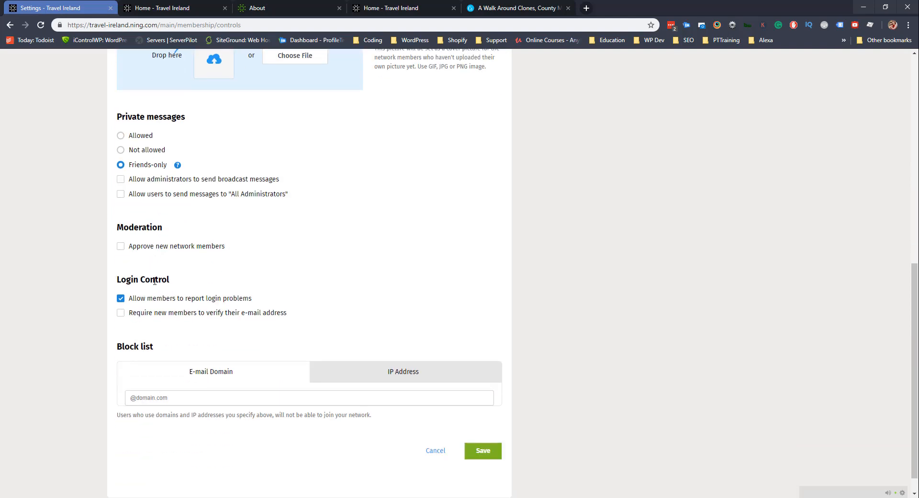
scroll(154, 280, up, 9)
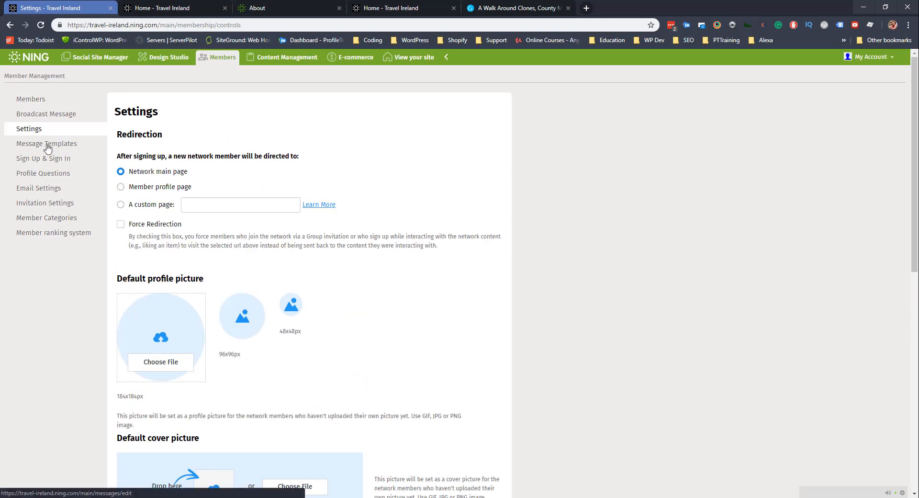
Review Message Templates and Sign Up & Sign In options, then view Content Management with nothing awaiting approval.
click(47, 145)
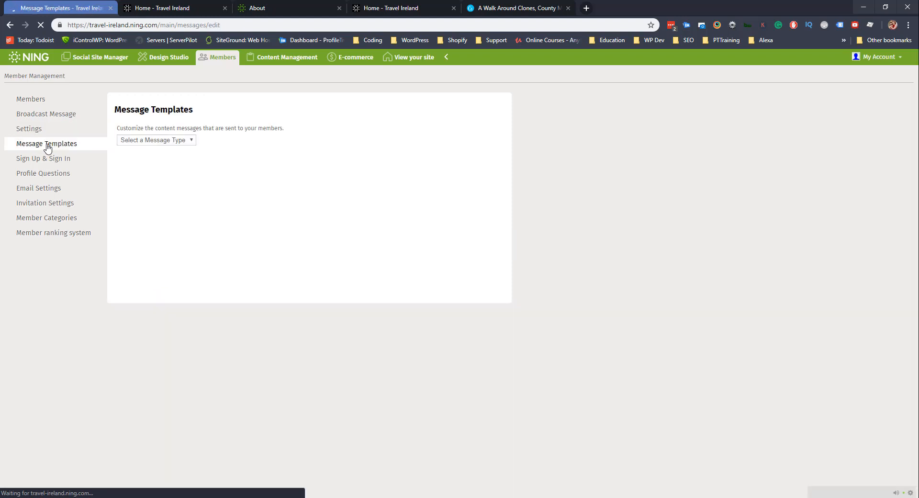
click(53, 159)
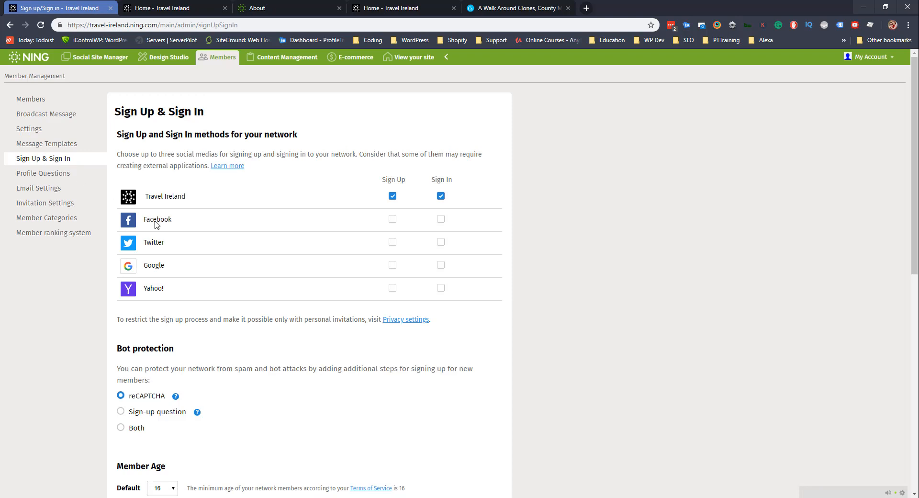
scroll(155, 241, down, 3)
scroll(162, 256, down, 3)
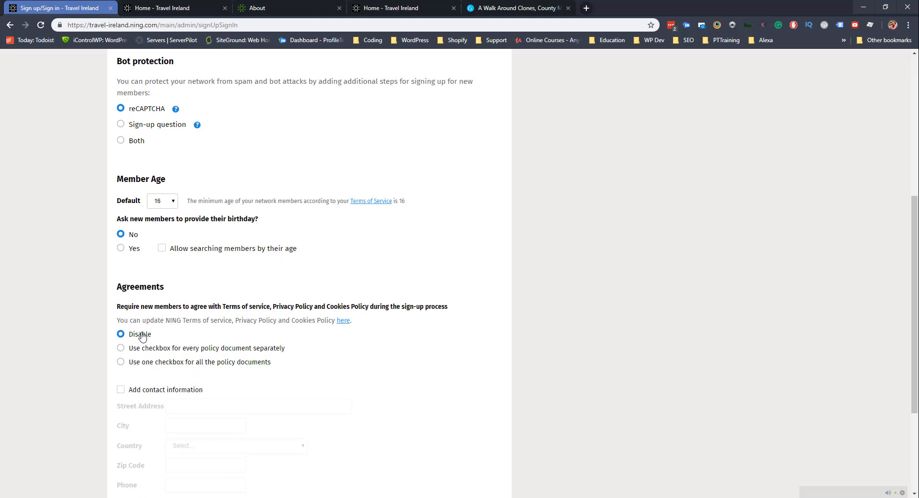
scroll(175, 261, down, 3)
scroll(182, 325, up, 6)
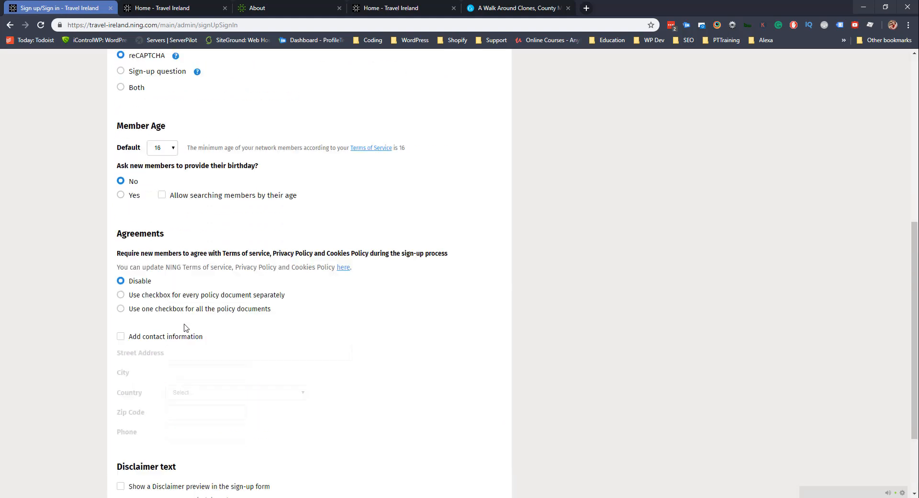
scroll(186, 329, up, 4)
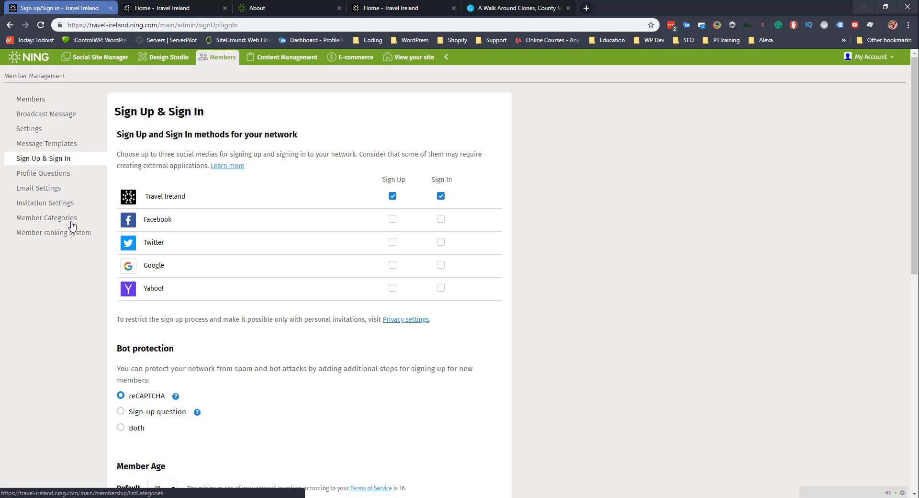
click(272, 62)
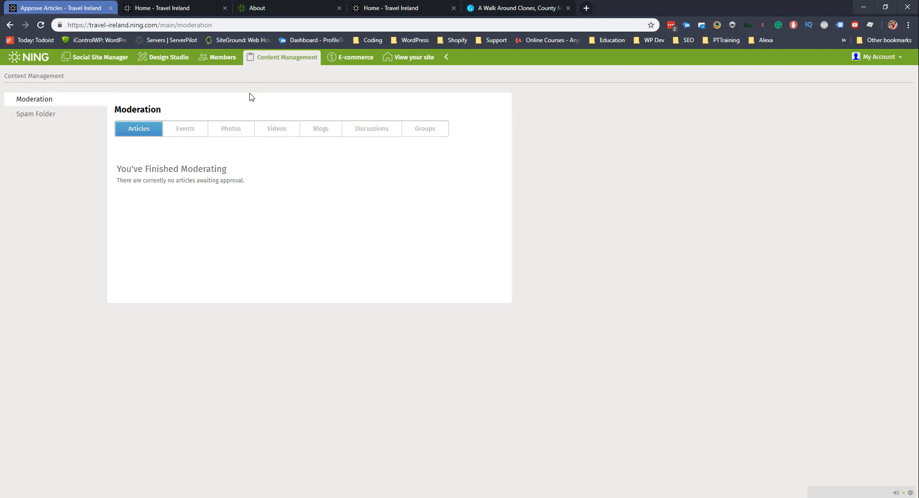
Check the Blogs moderation tab is empty, then go back to Member Management's two active members.
click(313, 133)
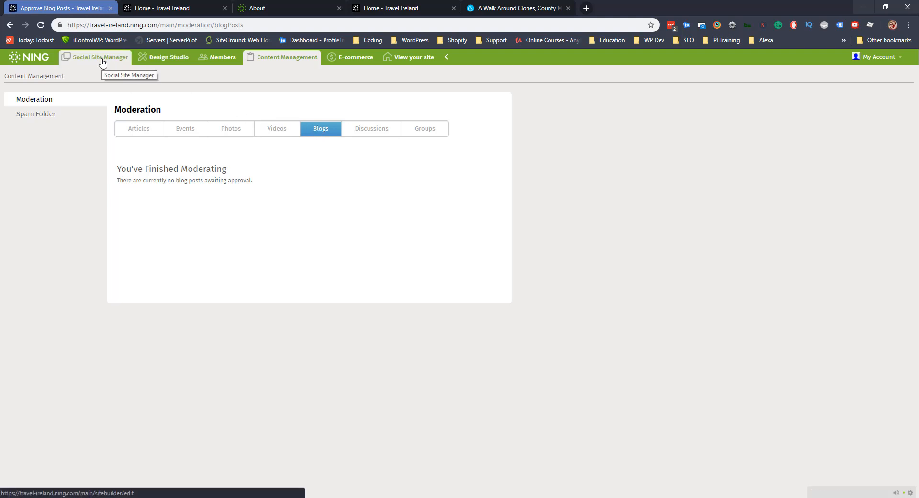
click(224, 61)
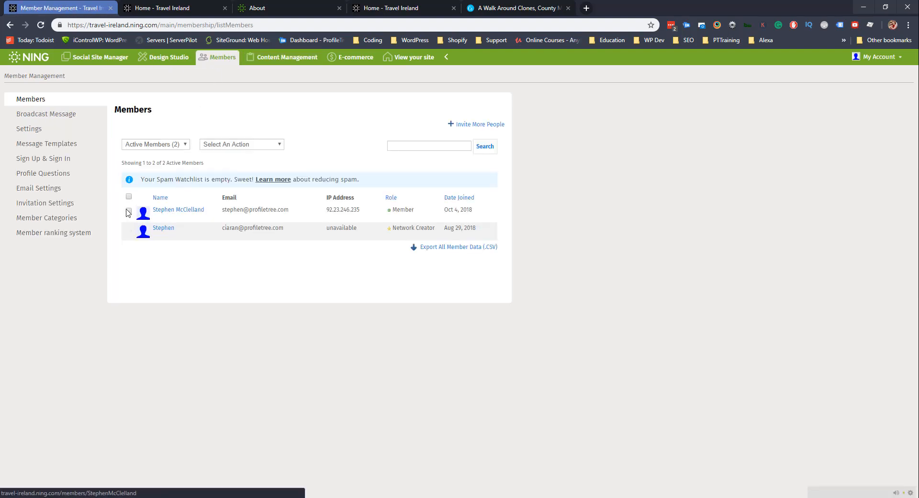
click(185, 211)
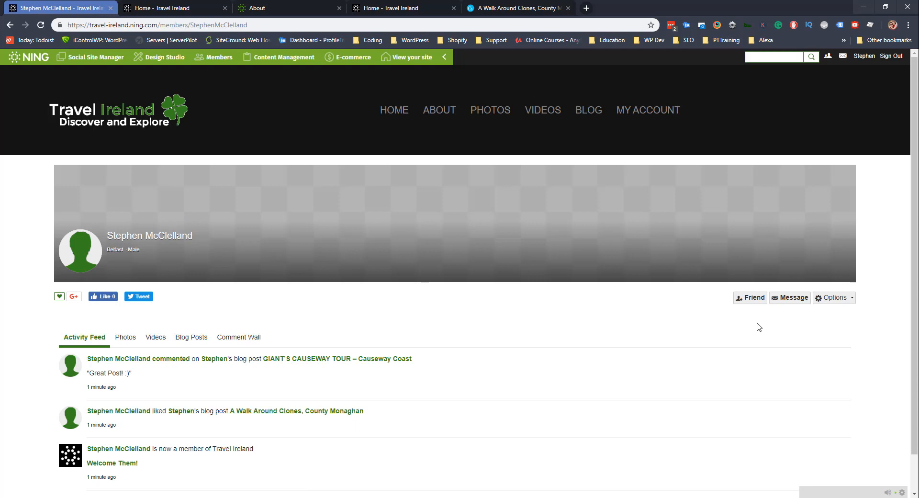
click(843, 298)
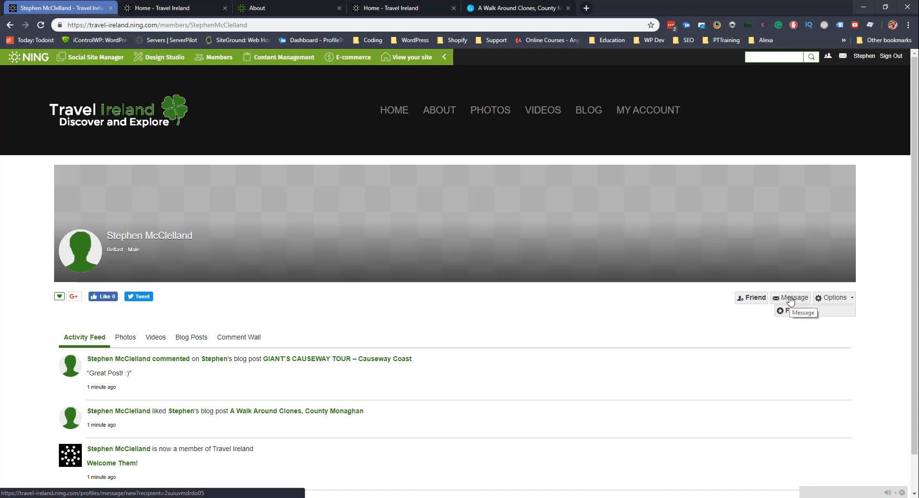
click(470, 320)
scroll(317, 313, down, 1)
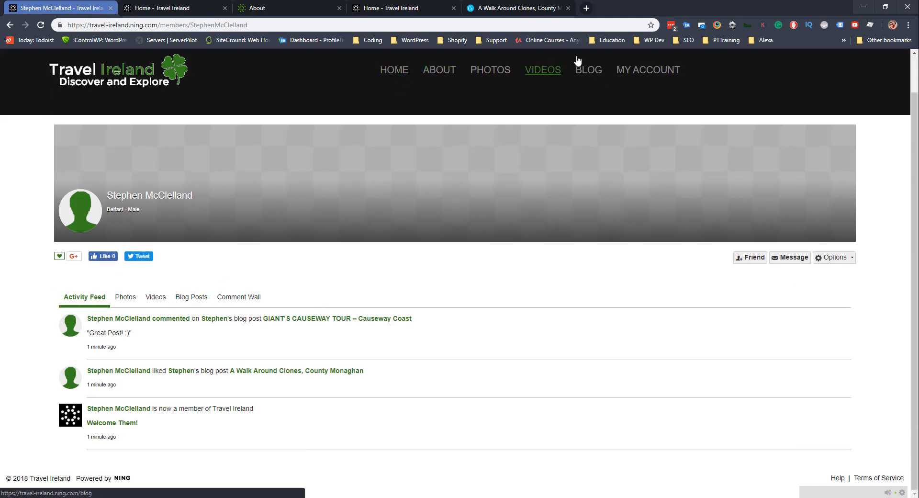
scroll(110, 218, up, 1)
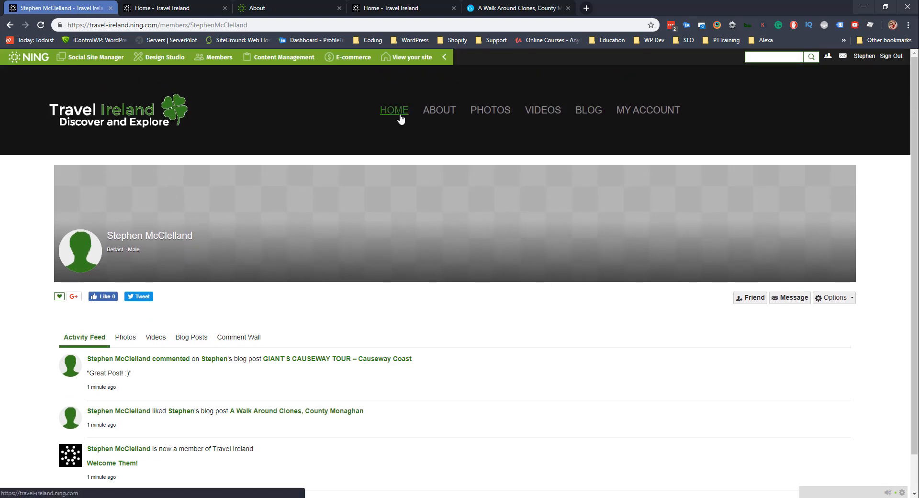
click(738, 308)
click(430, 276)
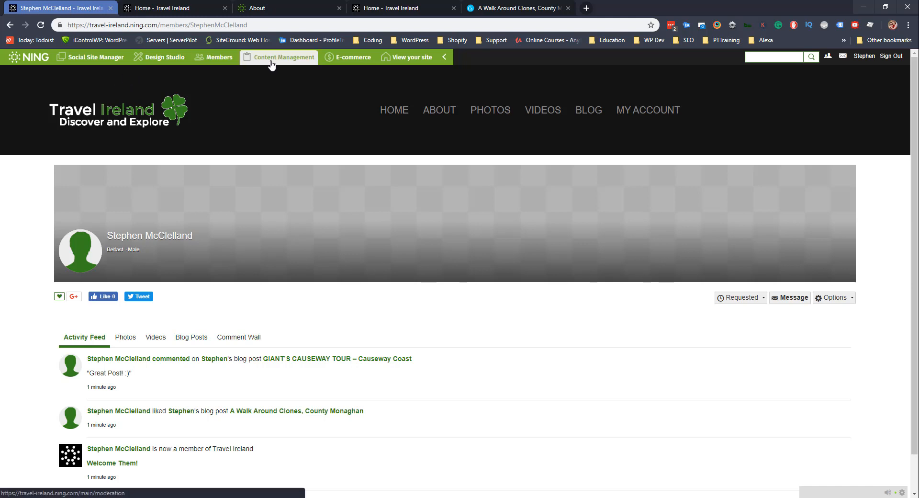
click(220, 61)
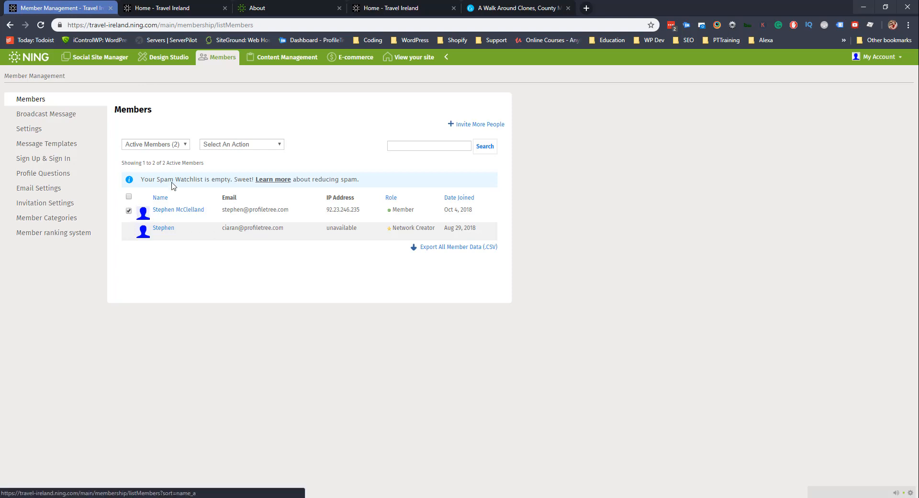
click(239, 146)
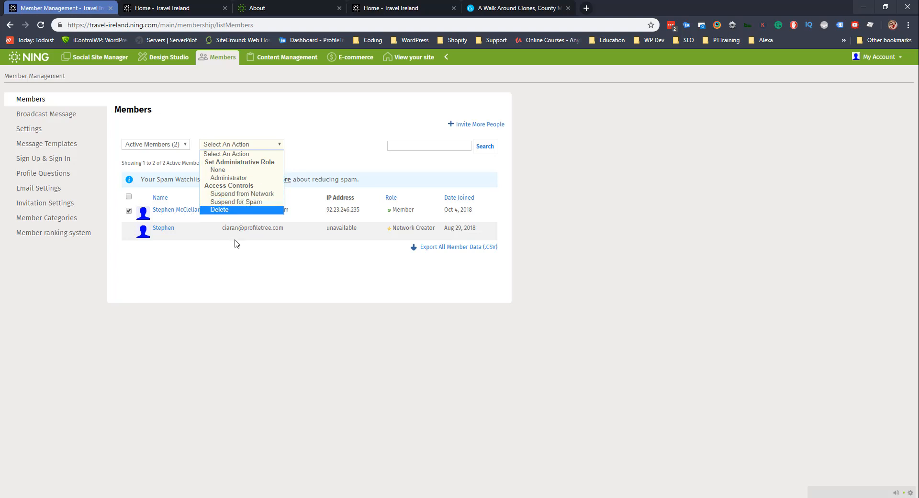
click(200, 314)
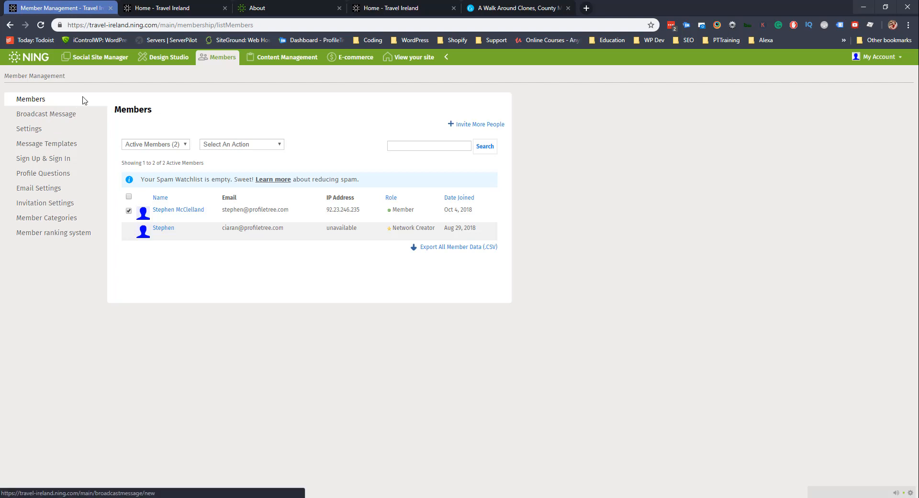
click(108, 63)
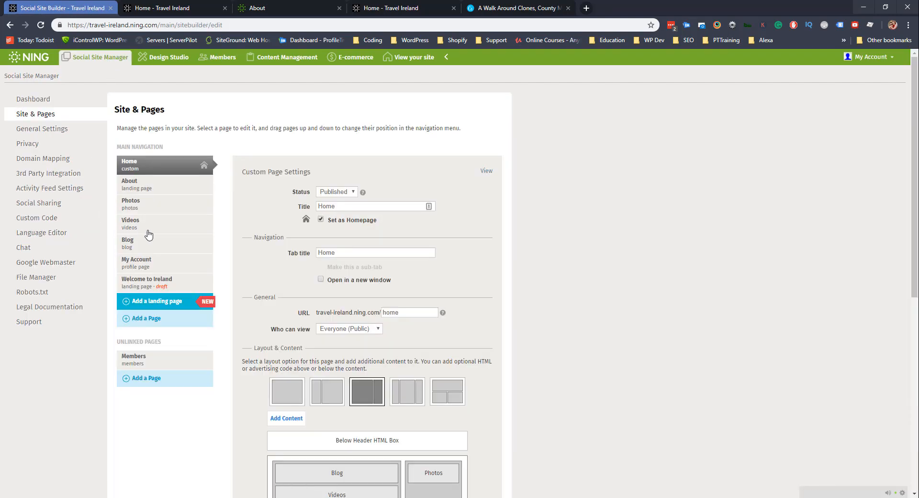
Set the Blog page so Members can contribute, tick 'Approve blog posts before they appear', and save.
click(149, 232)
click(146, 141)
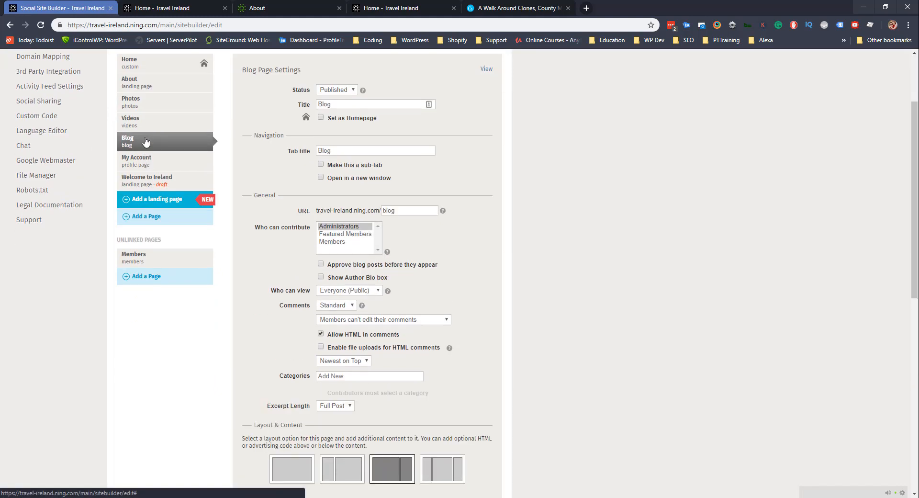
click(343, 243)
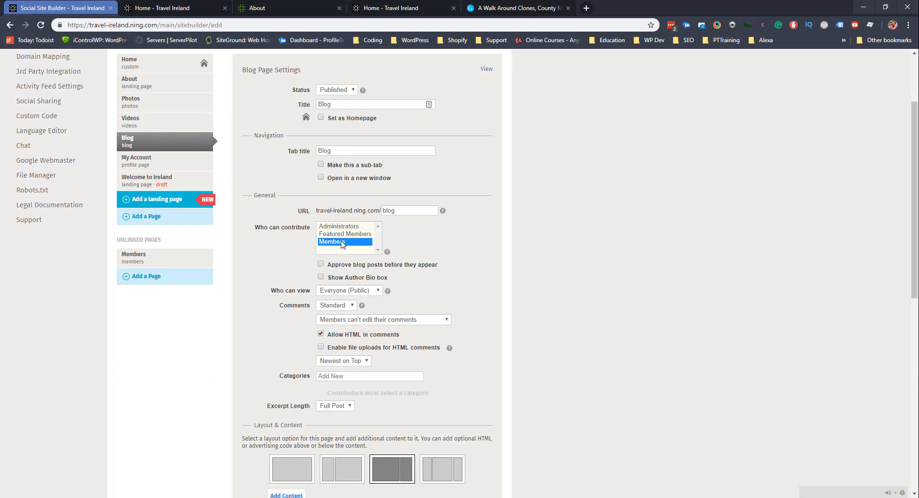
click(320, 265)
scroll(263, 277, down, 9)
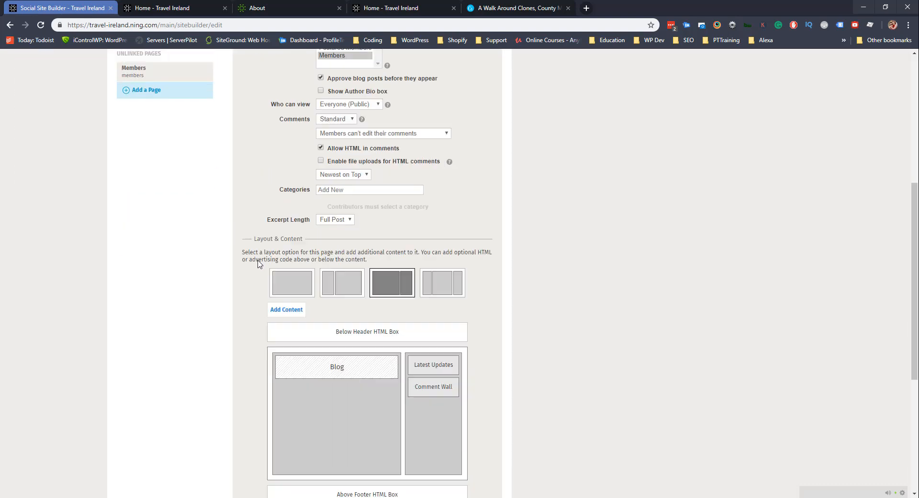
click(251, 291)
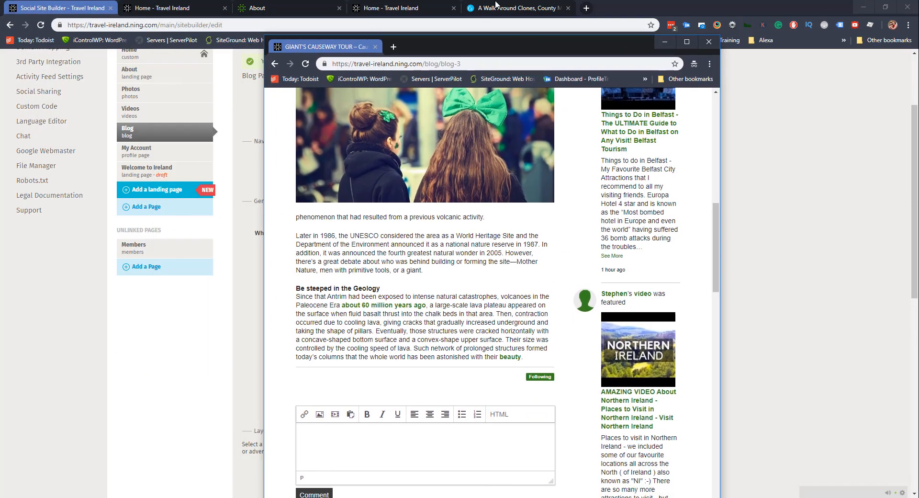
scroll(488, 239, down, 5)
scroll(375, 147, up, 10)
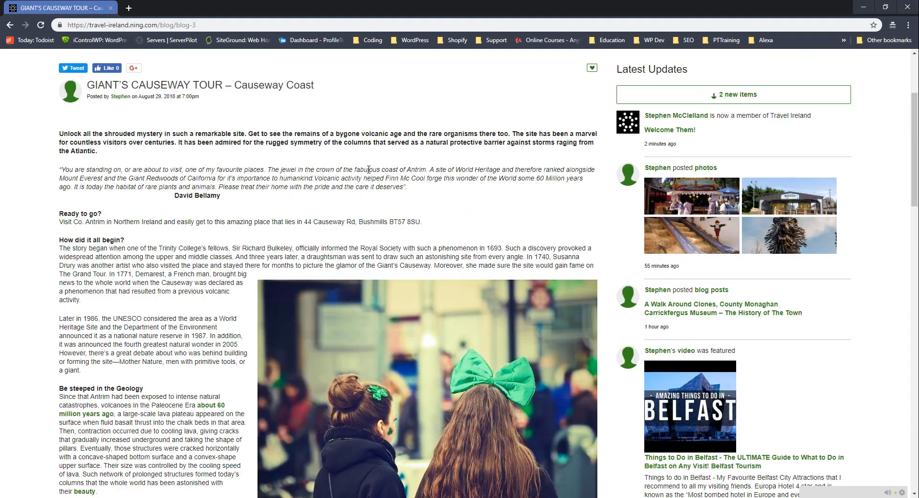
As the test member, publish a blog post titled 'SPAM TEST' with the body 'Fake News'.
scroll(368, 170, up, 3)
click(585, 111)
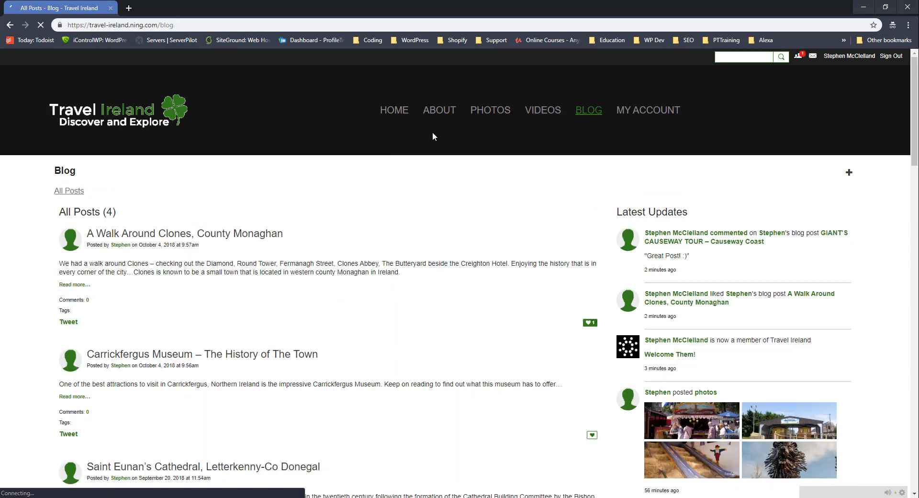
click(848, 175)
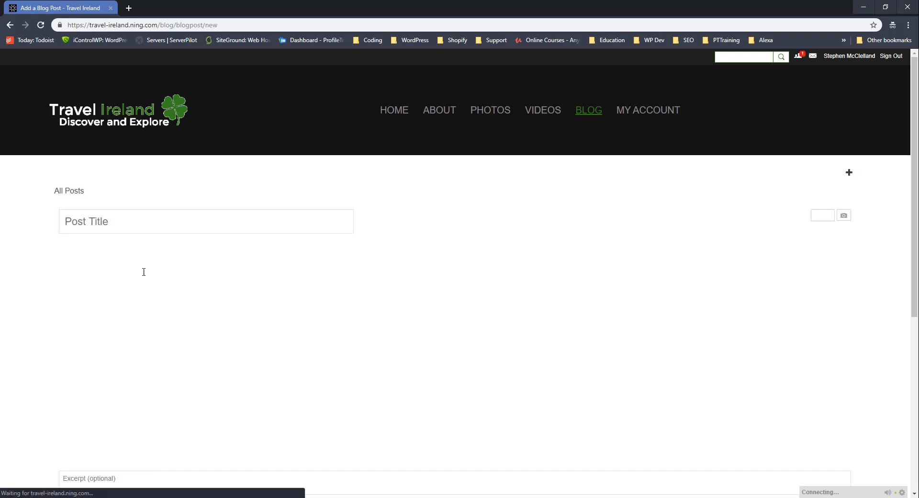
click(102, 216)
text(SPAM )
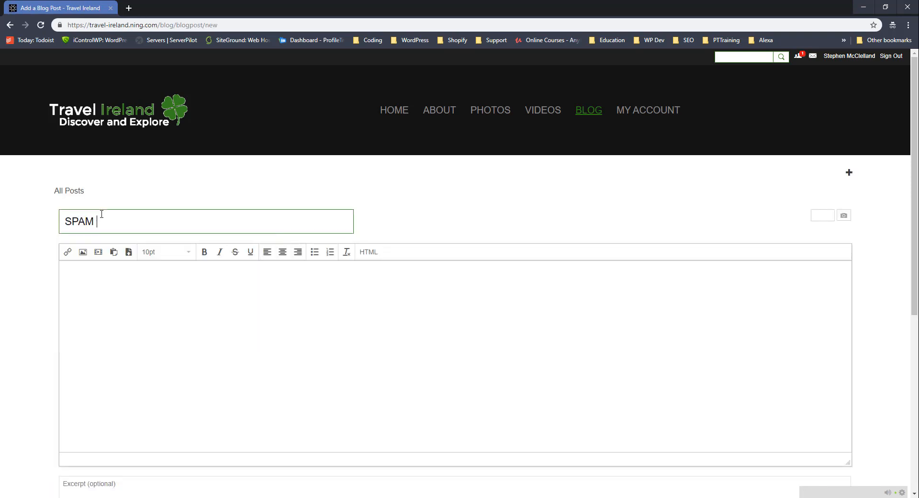
text(TEST)
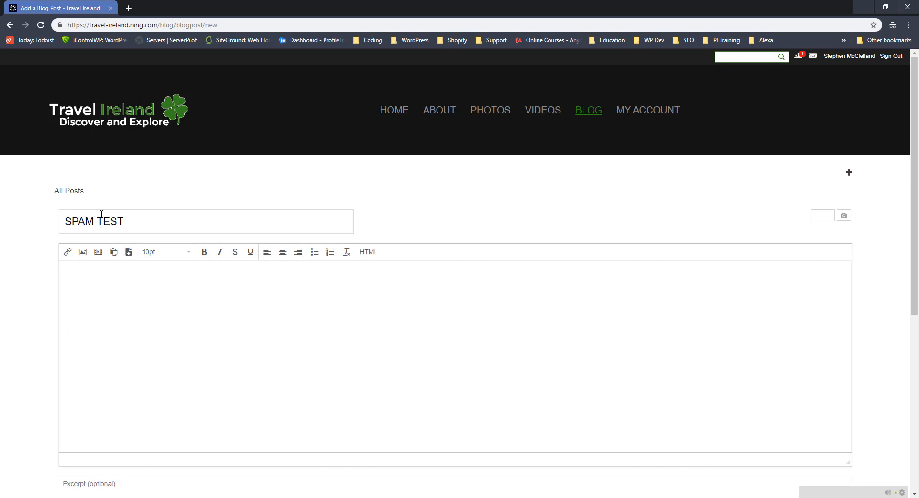
click(146, 291)
scroll(143, 282, down, 6)
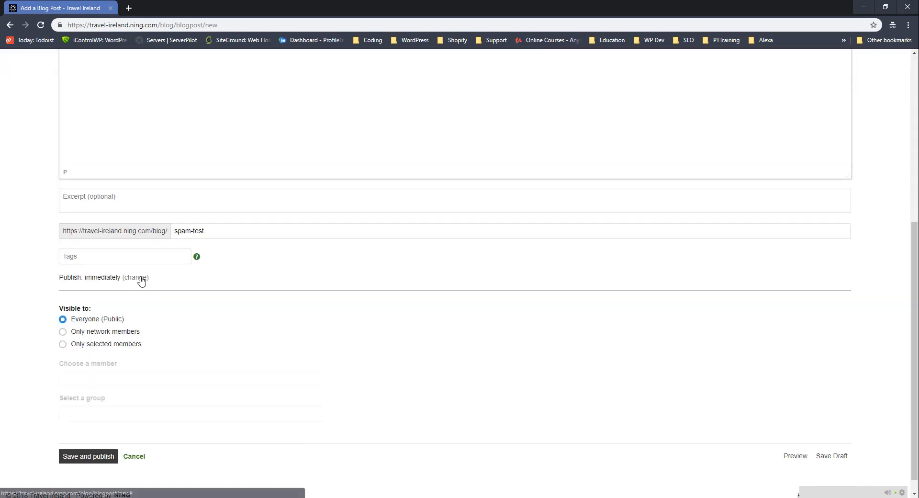
click(94, 441)
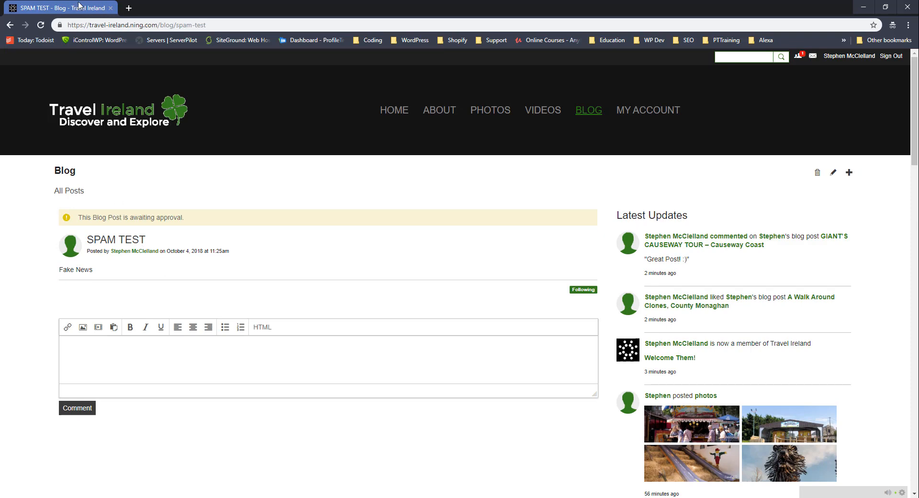
drag(79, 5, 0, 268)
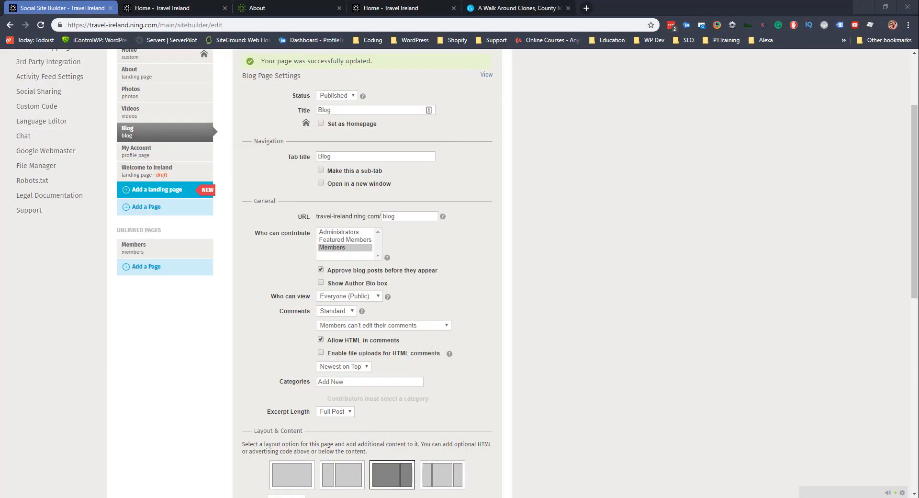
In the Blogs moderation queue, delete the SPAM TEST post, applying it to all this member's posts.
scroll(205, 87, up, 3)
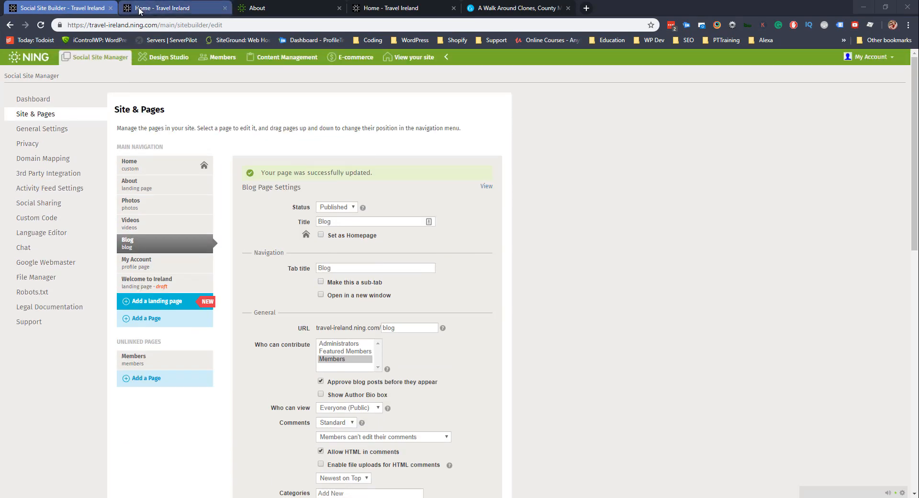
click(282, 59)
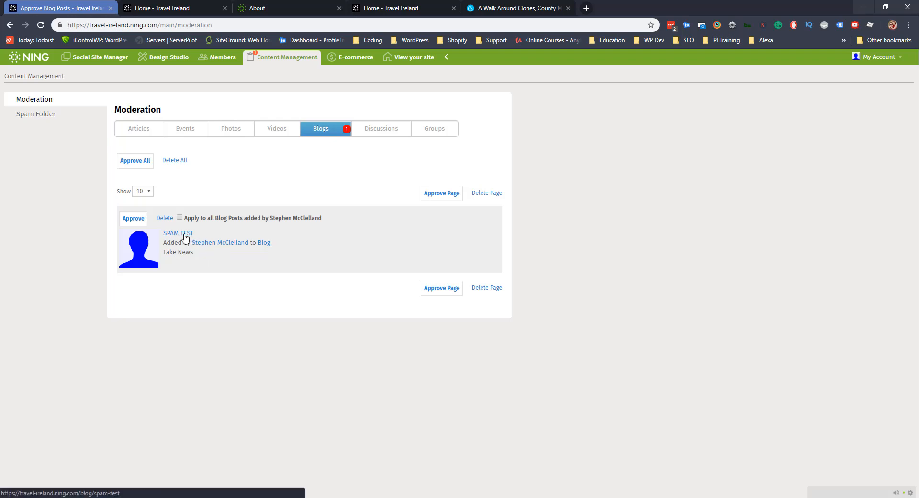
click(179, 217)
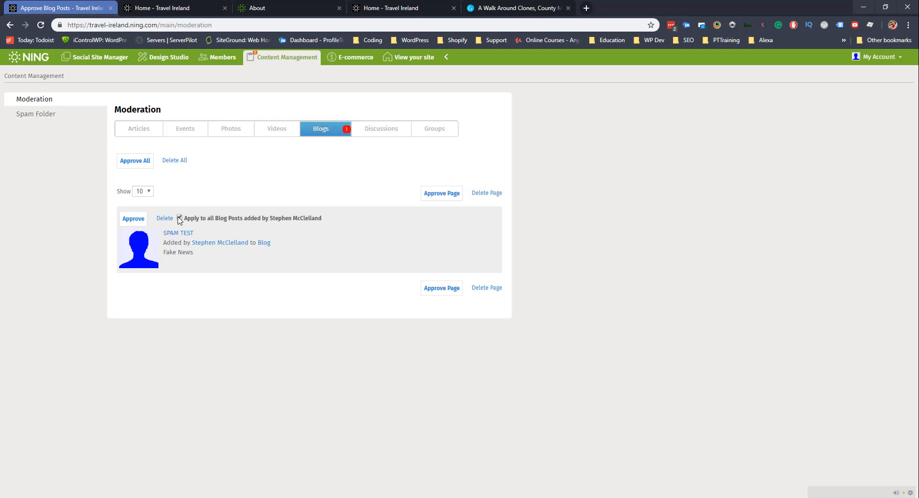
click(166, 219)
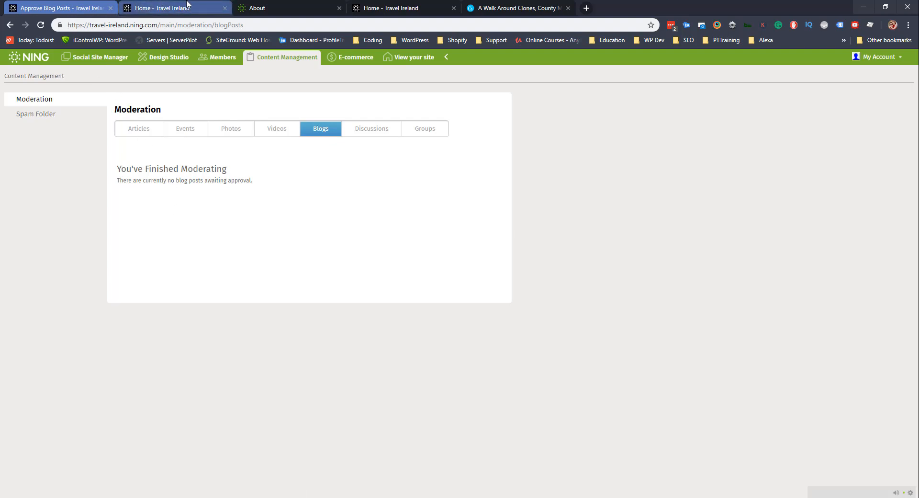
click(137, 5)
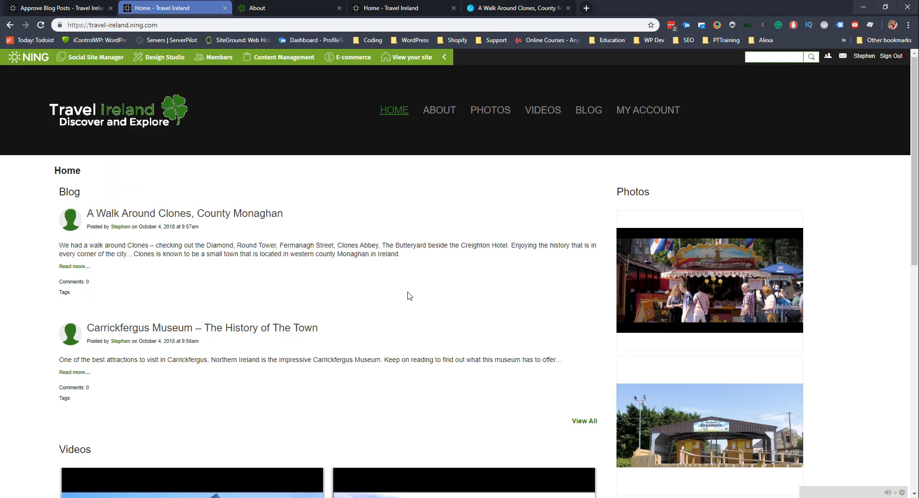
Reload the SPAM TEST page in the member's window to see 'not found', then open the member's profile.
key(F5)
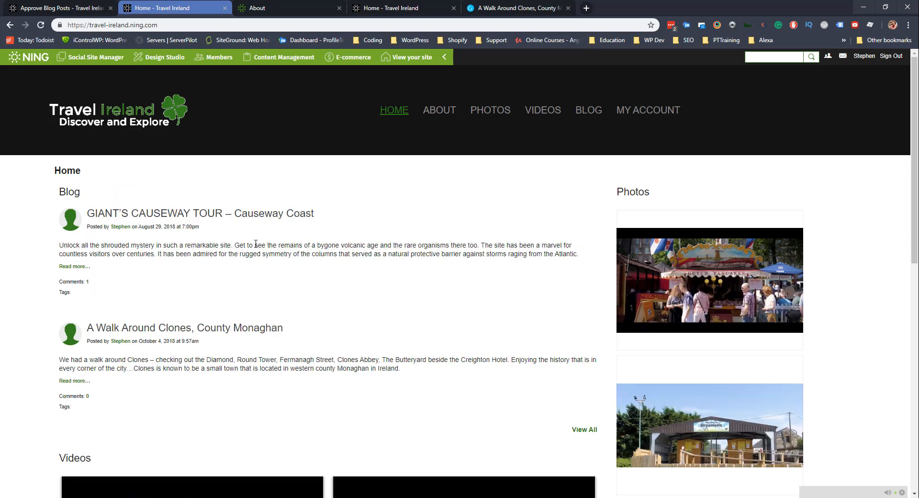
key(alt+Tab)
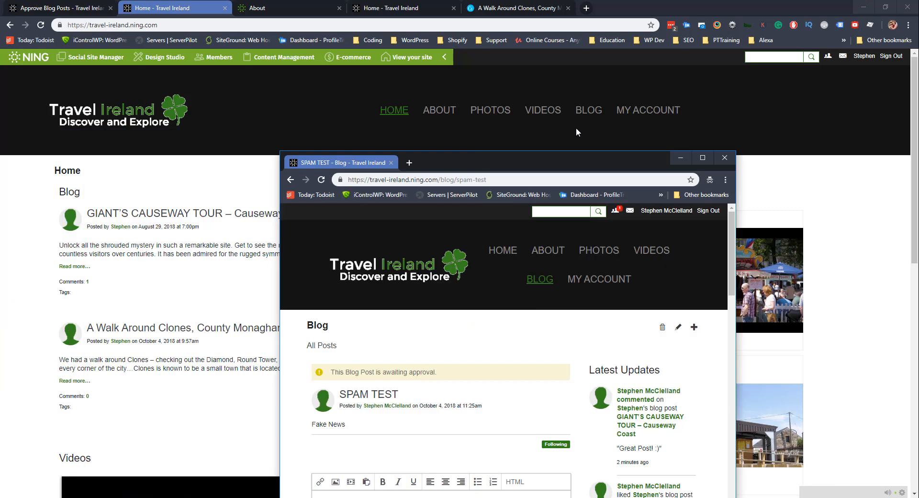
click(40, 25)
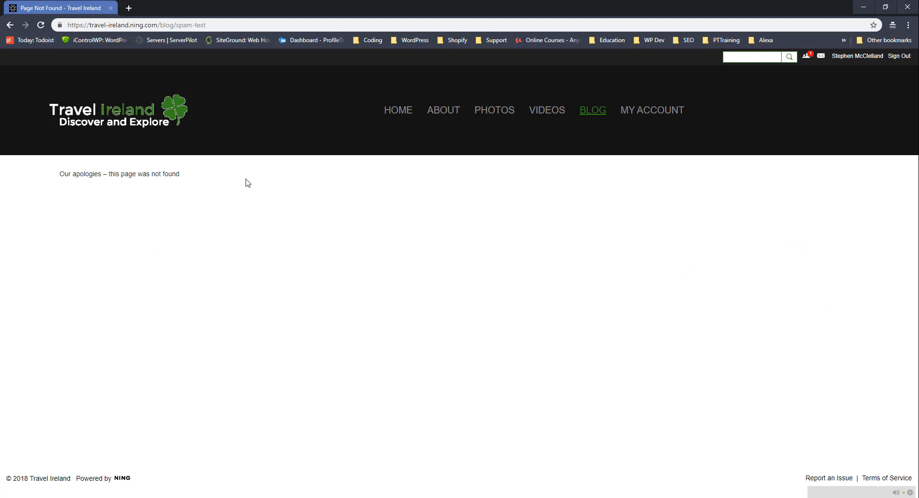
click(625, 113)
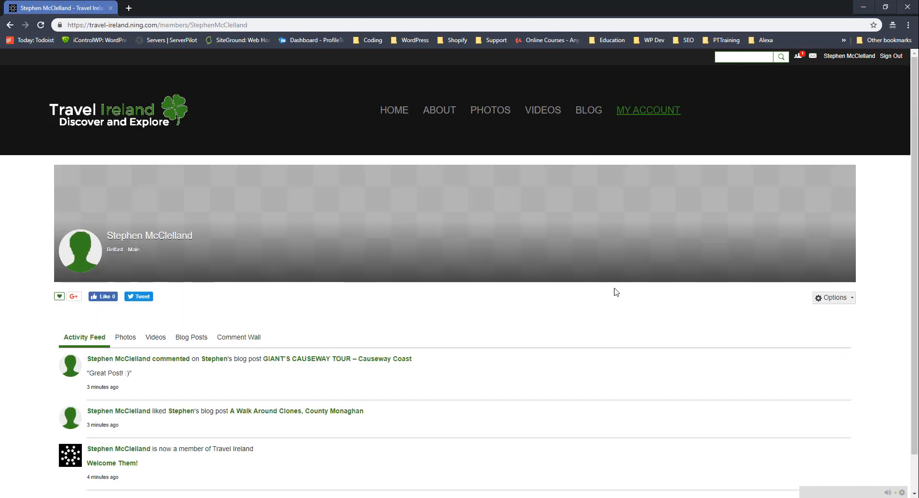
From the top-bar friend requests list, accept the pending request, then go to the HOME page.
click(797, 56)
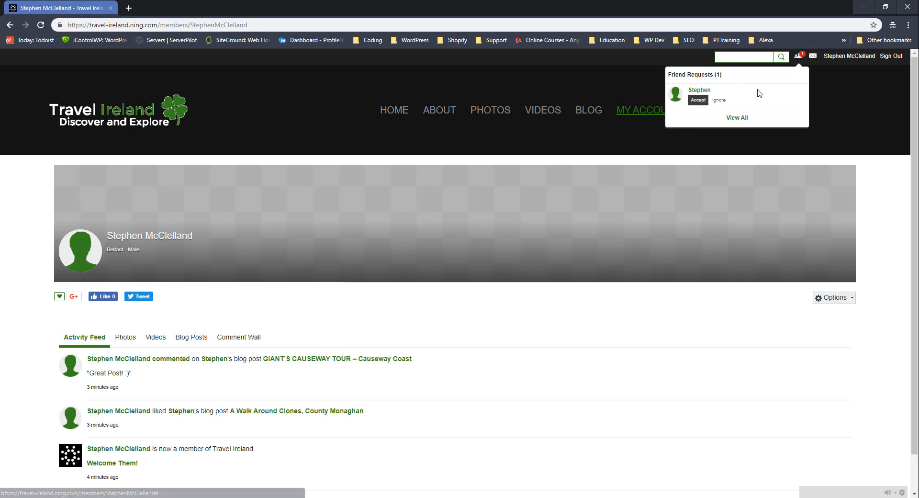
click(697, 99)
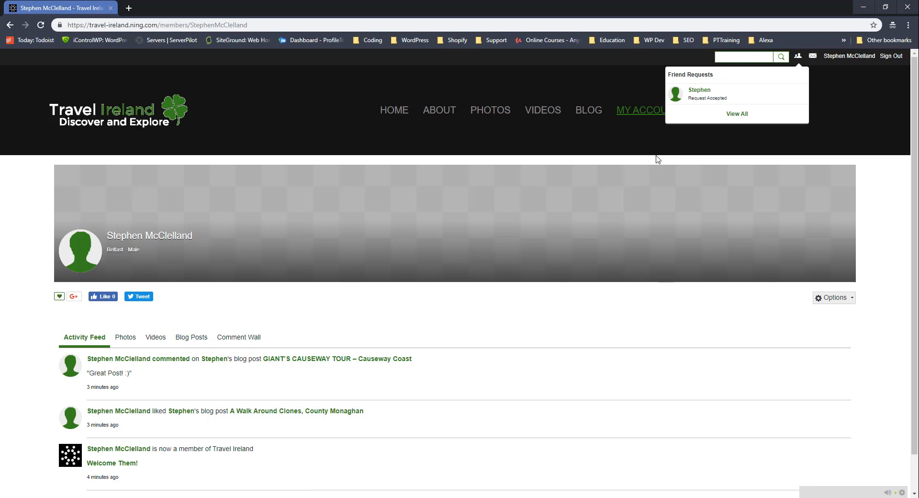
click(406, 114)
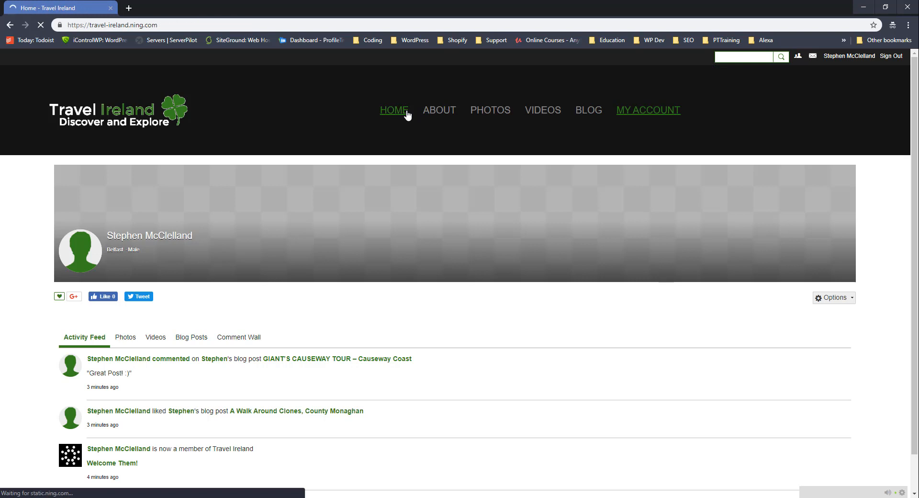